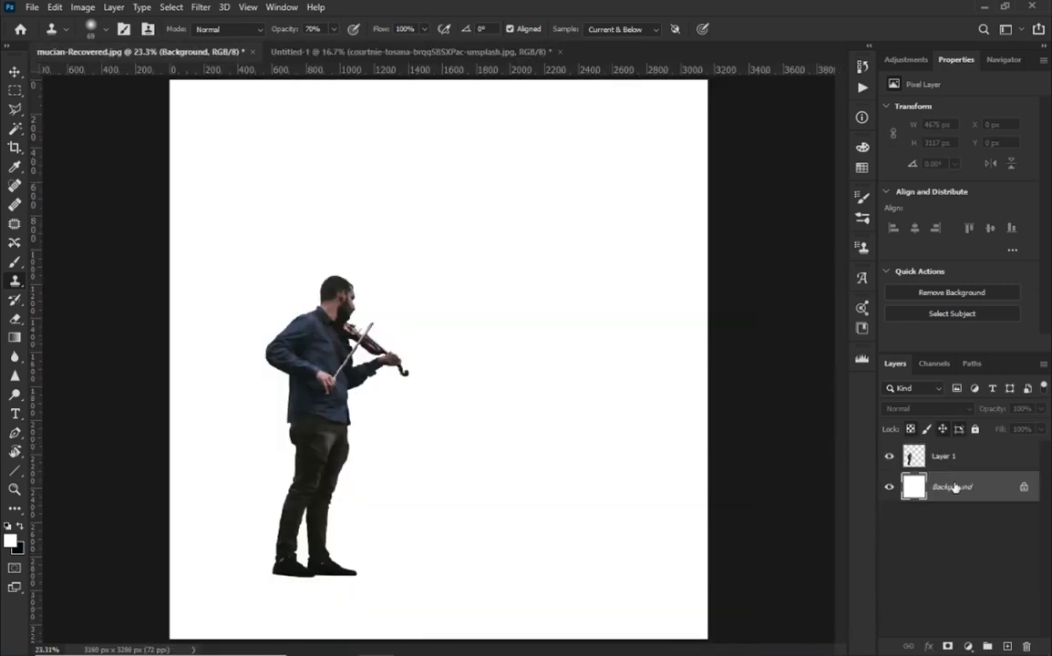
Place the campfire photo in the violinist composition, enlarged to full width and centred along the bottom.
{"action": "left_click_drag", "start_coordinate": [966, 578], "coordinate": [957, 486]}
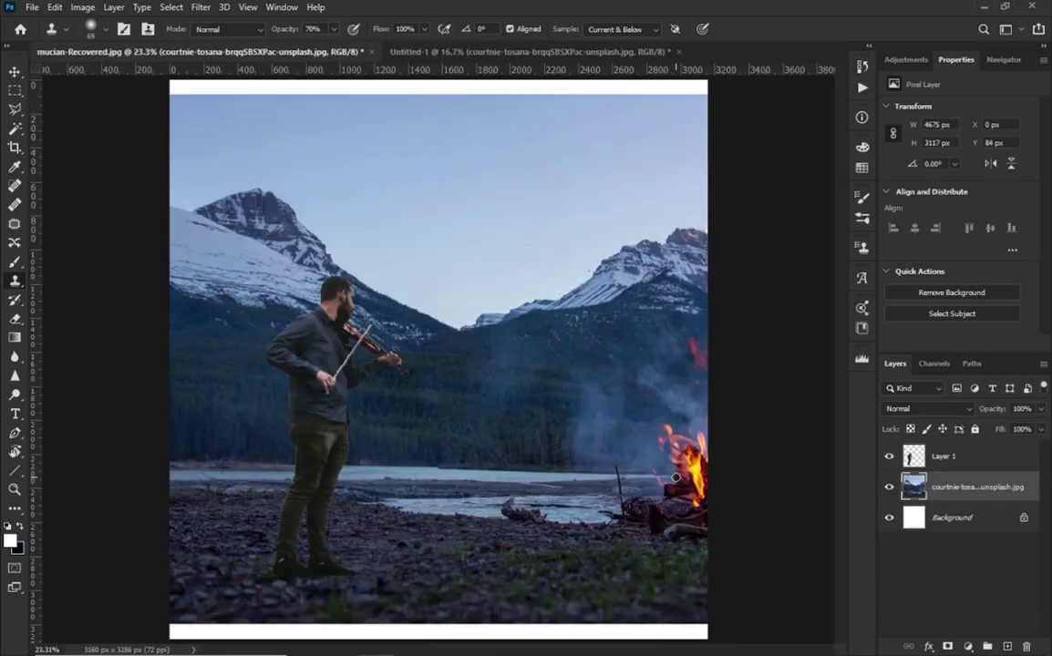
{"action": "key", "text": "ctrl+t"}
{"action": "left_click_drag", "start_coordinate": [557, 274], "coordinate": [548, 414]}
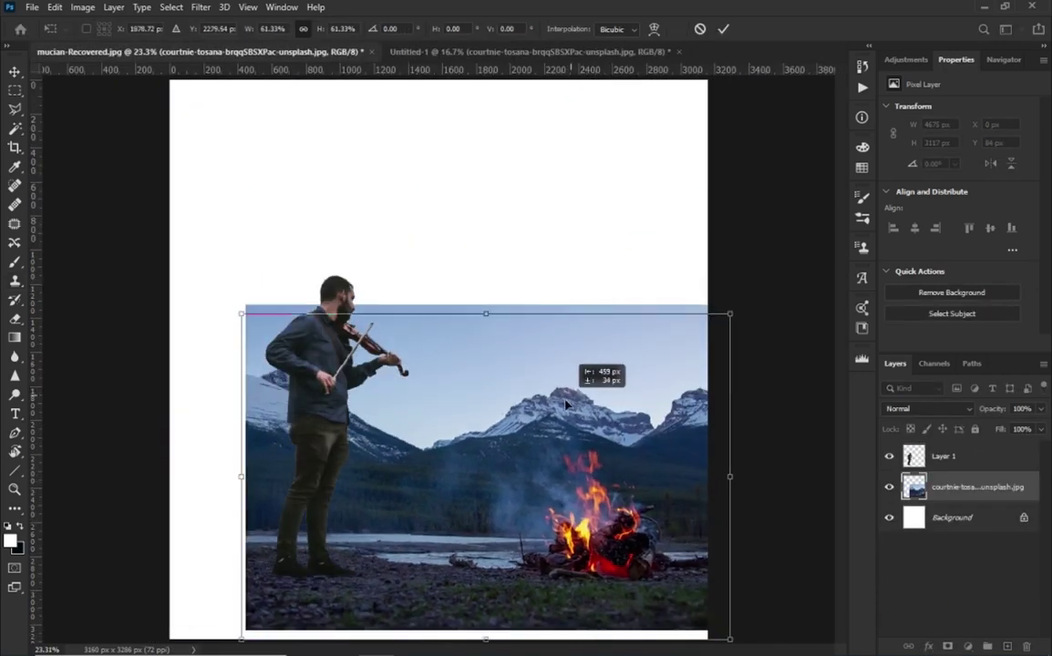
{"action": "left_click_drag", "start_coordinate": [464, 314], "coordinate": [456, 282]}
{"action": "left_click_drag", "start_coordinate": [466, 370], "coordinate": [447, 370]}
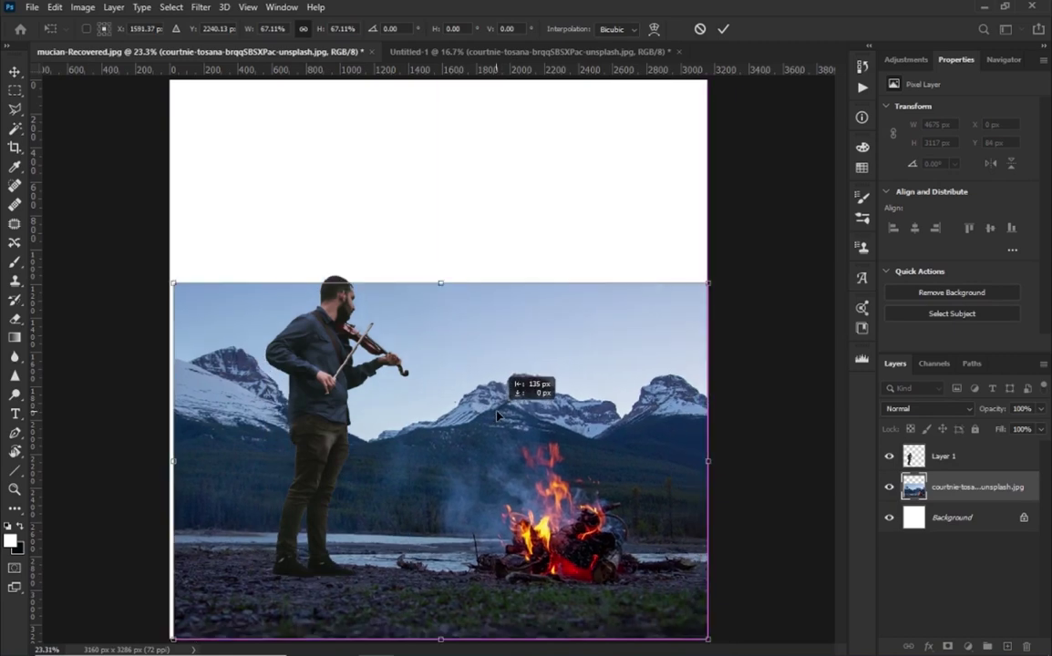
{"action": "left_click_drag", "start_coordinate": [441, 282], "coordinate": [440, 273]}
{"action": "left_click_drag", "start_coordinate": [483, 370], "coordinate": [477, 368]}
{"action": "left_click_drag", "start_coordinate": [439, 273], "coordinate": [439, 273]}
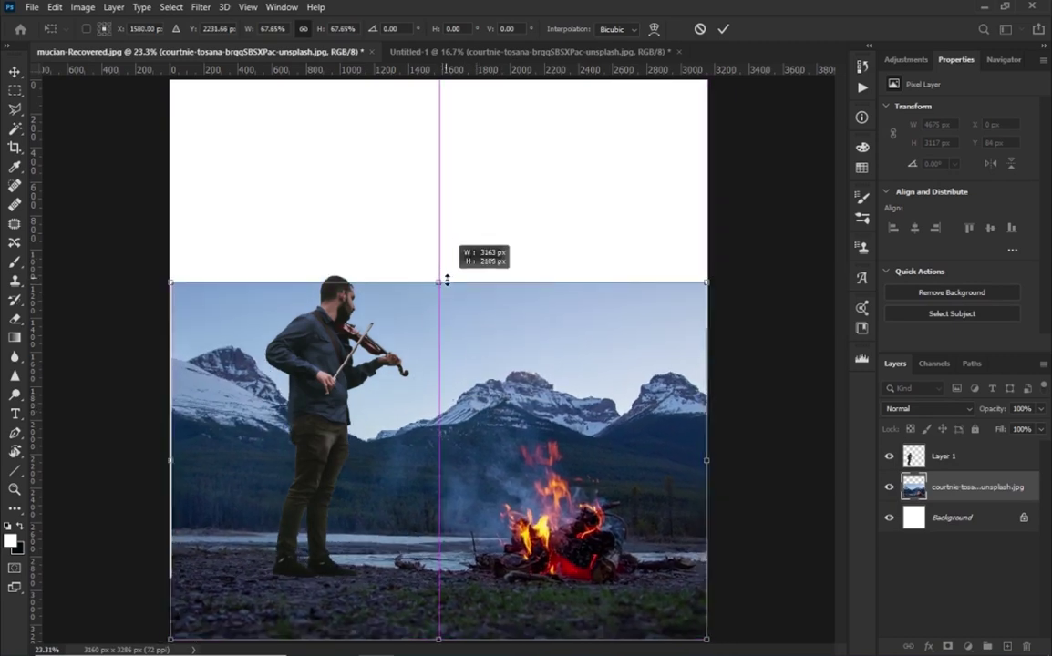
{"action": "key", "text": "Return"}
Fit the composition in view and add a layer mask to the campfire photo.
{"action": "key", "text": "s"}
{"action": "scroll", "coordinate": [763, 462], "scroll_direction": "down", "scroll_amount": 2}
{"action": "left_click", "coordinate": [947, 646]}
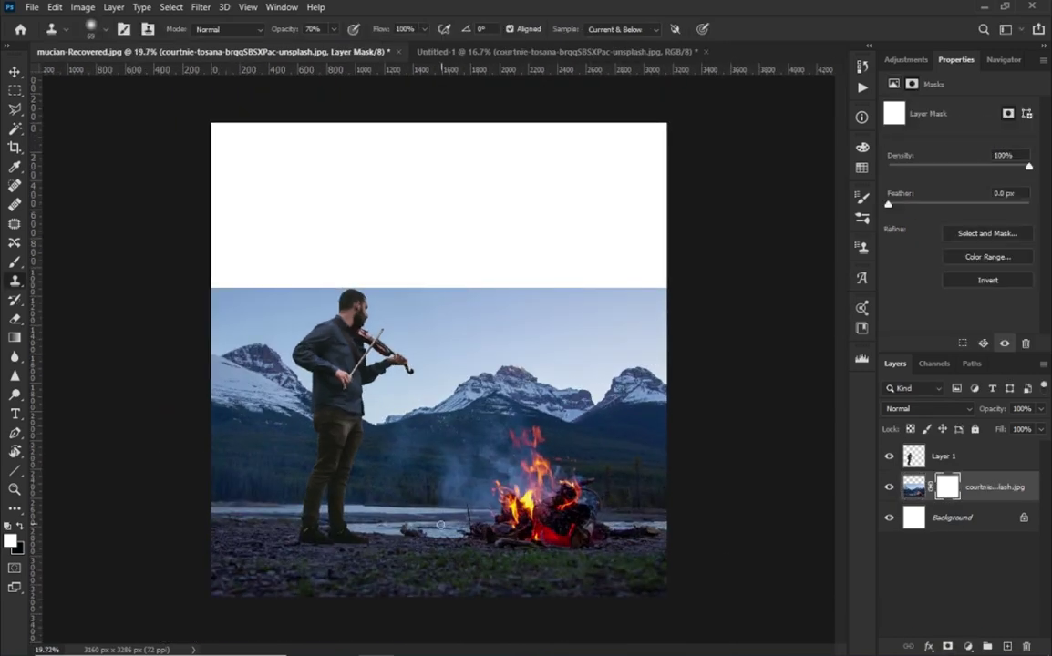
Set up a large soft round brush from General Brushes, with hardness 35%.
{"action": "right_click", "coordinate": [429, 401]}
{"action": "left_click", "coordinate": [543, 470]}
{"action": "left_click_drag", "start_coordinate": [544, 436], "coordinate": [556, 436]}
{"action": "key", "text": "Return"}
{"action": "key", "text": "b"}
{"action": "right_click", "coordinate": [356, 374]}
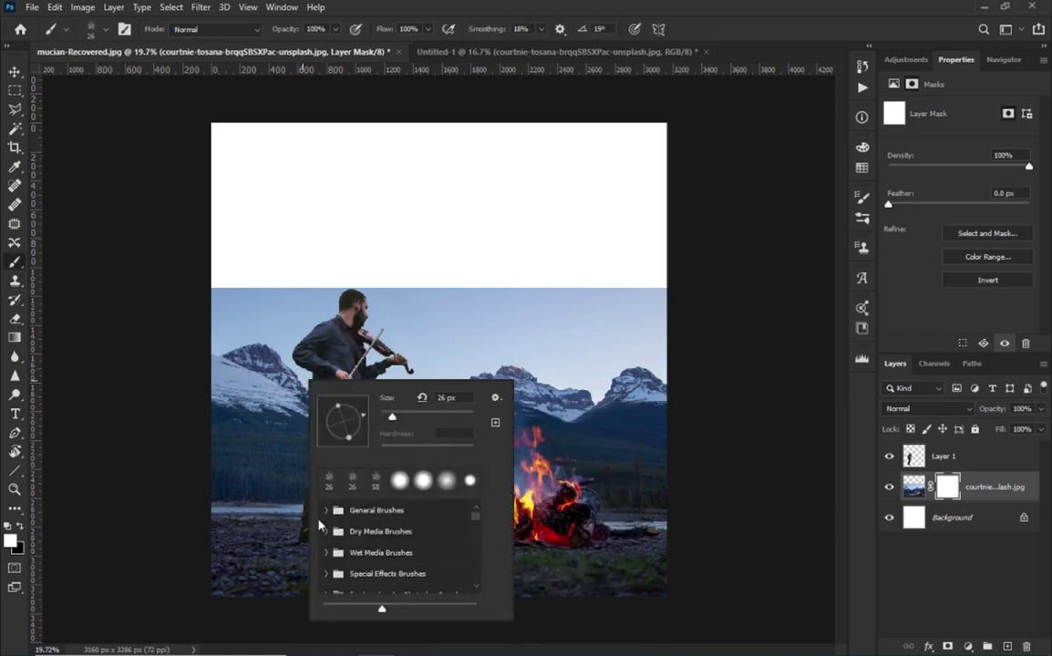
{"action": "left_click", "coordinate": [325, 511]}
{"action": "left_click", "coordinate": [401, 543]}
{"action": "key", "text": "Return"}
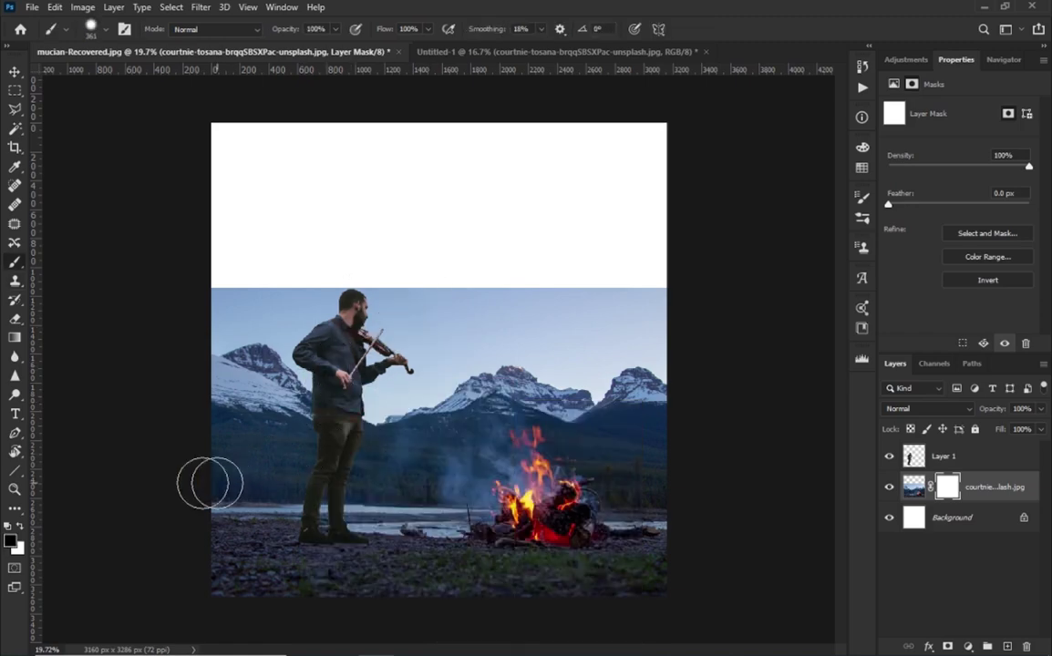
Paint black over the campfire photo's mountains and sky, then return to Untitled-1.
{"action": "mouse_move", "coordinate": [216, 484]}
{"action": "left_mouse_down"}
{"action": "mouse_move", "coordinate": [690, 476]}
{"action": "mouse_move", "coordinate": [352, 445]}
{"action": "mouse_move", "coordinate": [629, 412]}
{"action": "mouse_move", "coordinate": [623, 318]}
{"action": "mouse_move", "coordinate": [206, 306]}
{"action": "mouse_move", "coordinate": [375, 341]}
{"action": "left_mouse_up"}
{"action": "scroll", "coordinate": [437, 356], "scroll_direction": "up", "scroll_amount": 1}
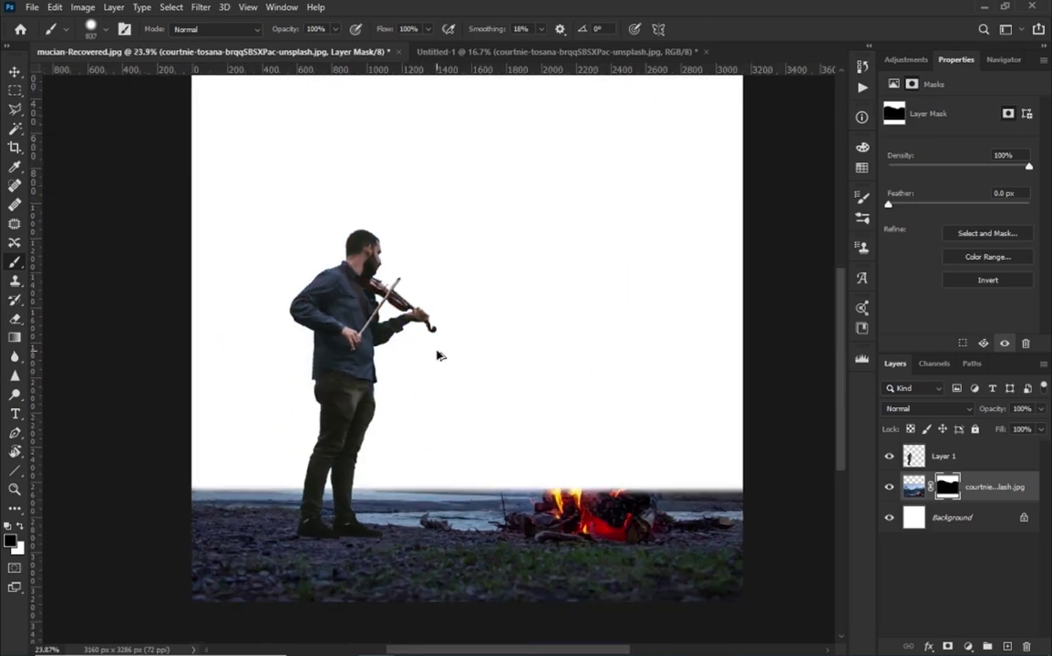
{"action": "left_click_drag", "start_coordinate": [438, 356], "coordinate": [393, 387]}
{"action": "key", "text": "v"}
{"action": "key", "text": "ctrl+Tab"}
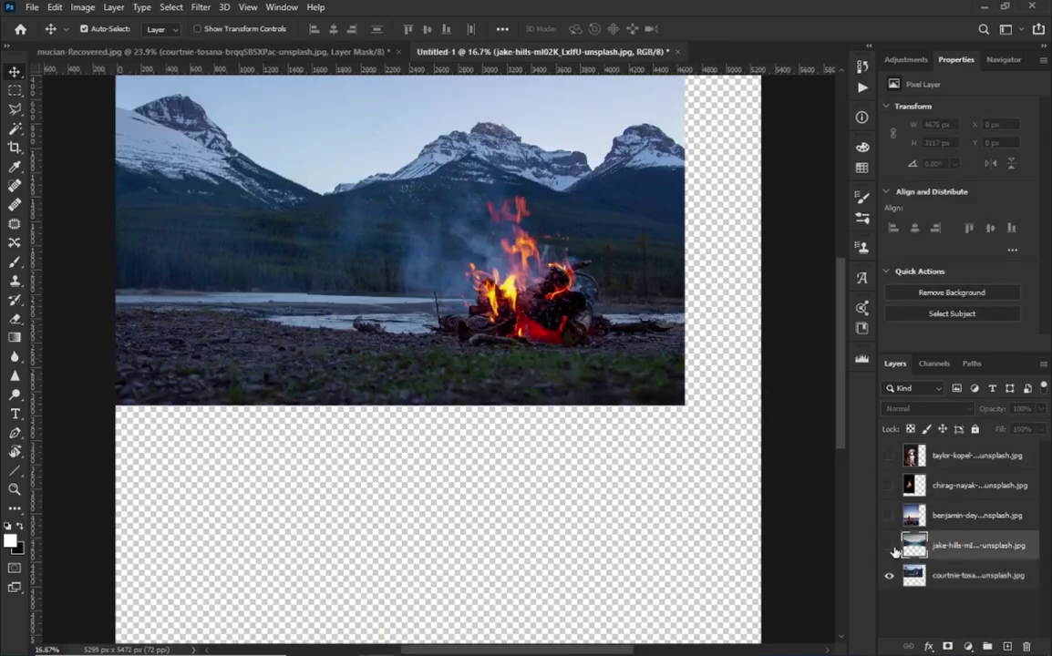
Bring the mountain-lake photo into the composition and position it behind the violinist.
{"action": "left_click", "coordinate": [888, 547], "text": "alt"}
{"action": "left_click_drag", "start_coordinate": [914, 545], "coordinate": [939, 522]}
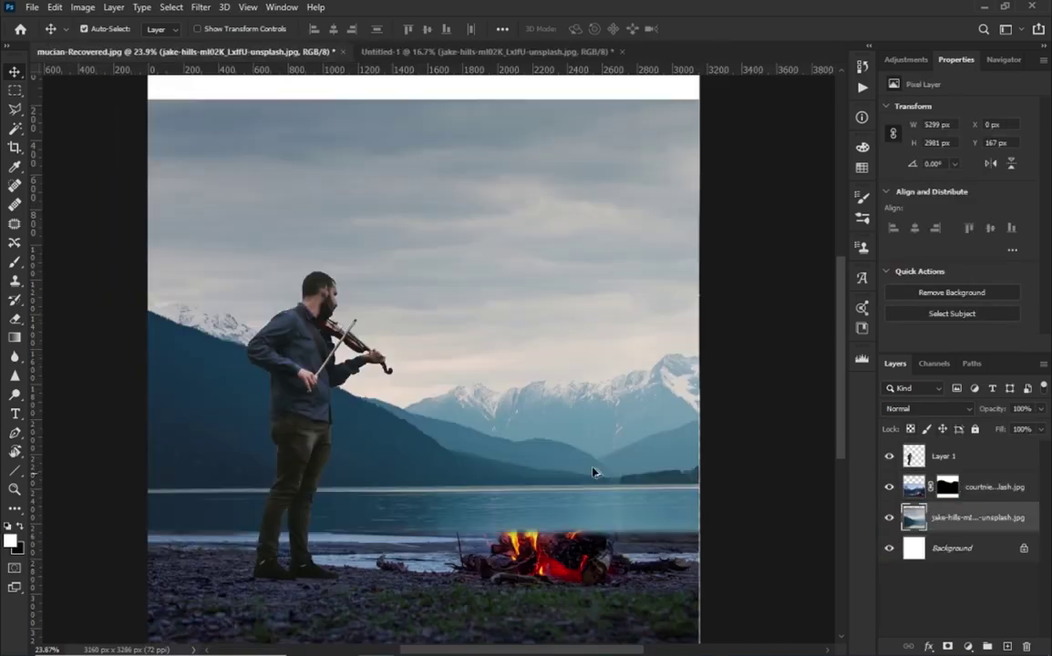
{"action": "key", "text": "ctrl+t"}
{"action": "mouse_move", "coordinate": [405, 409]}
{"action": "left_mouse_down"}
{"action": "mouse_move", "coordinate": [484, 419]}
{"action": "mouse_move", "coordinate": [436, 460]}
{"action": "left_mouse_up"}
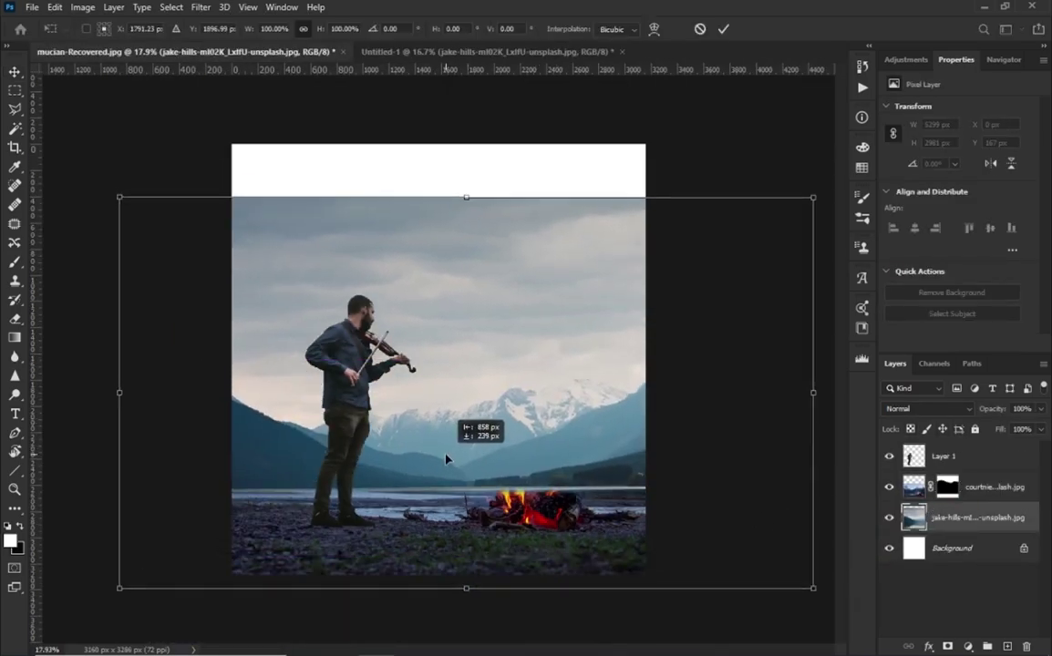
{"action": "key", "text": "Return"}
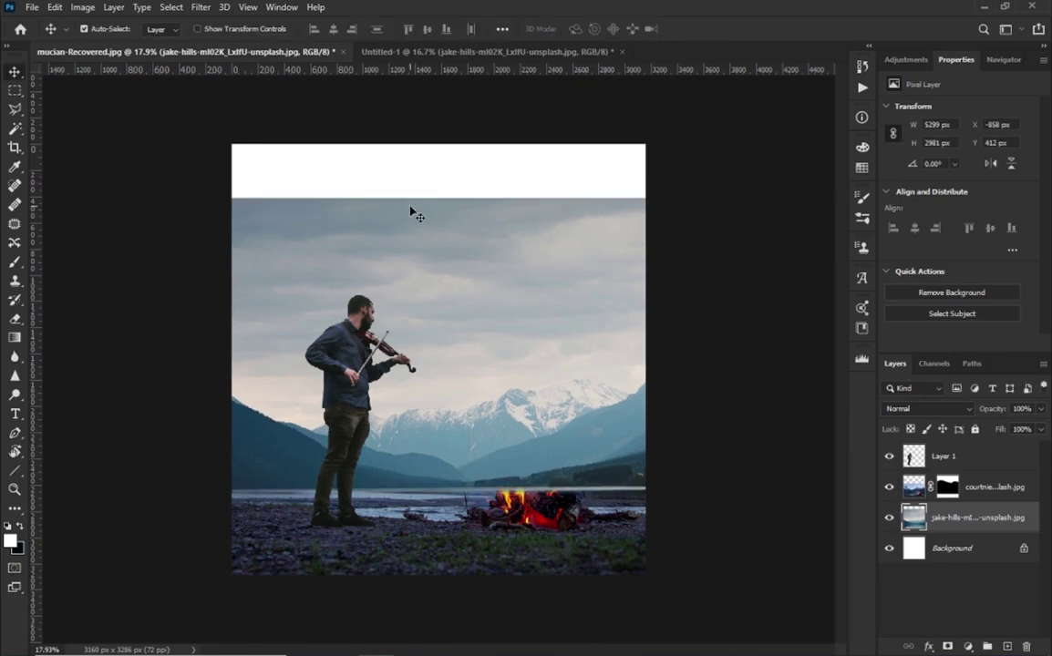
Outline the lake photo's upper sky band with the Polygonal Lasso.
{"action": "key", "text": "l"}
{"action": "left_click", "coordinate": [669, 286]}
{"action": "left_click", "coordinate": [662, 177]}
{"action": "left_click", "coordinate": [546, 164]}
{"action": "left_click", "coordinate": [164, 182]}
{"action": "left_click", "coordinate": [209, 274]}
{"action": "right_click", "coordinate": [401, 253]}
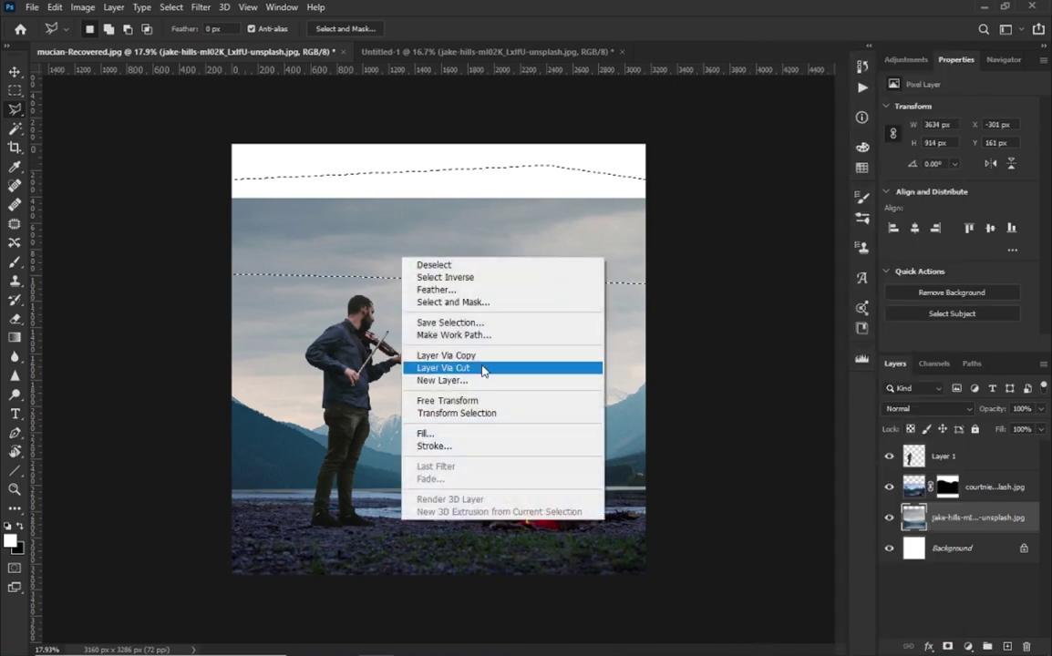
Cut the sky band to its own layer and stretch it up to the canvas top.
{"action": "left_click", "coordinate": [484, 368]}
{"action": "key", "text": "ctrl+t"}
{"action": "left_click_drag", "start_coordinate": [432, 190], "coordinate": [432, 144]}
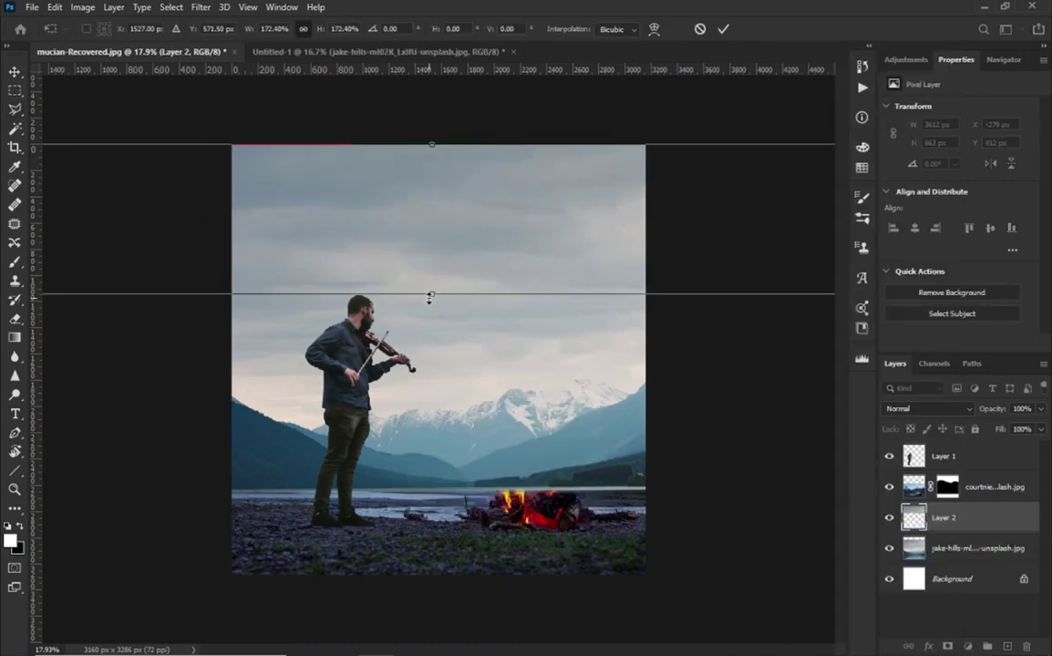
{"action": "key", "text": "Return"}
Mask and blend the stretched sky's lower seam, then add a Color Balance adjustment layer.
{"action": "left_click", "coordinate": [948, 647]}
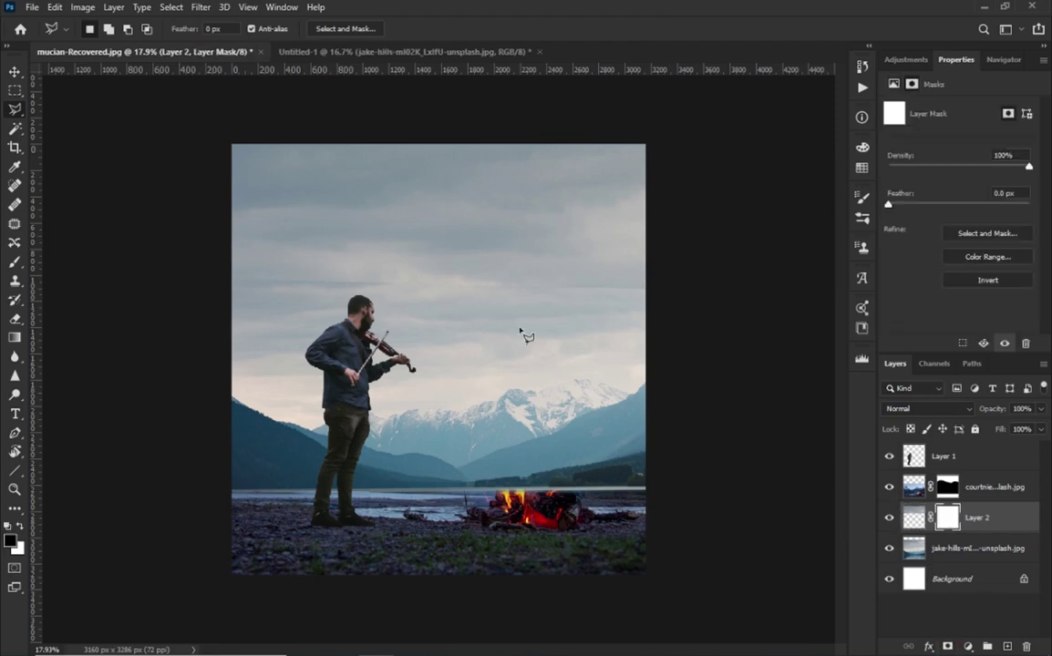
{"action": "key", "text": "b"}
{"action": "left_click", "coordinate": [328, 351]}
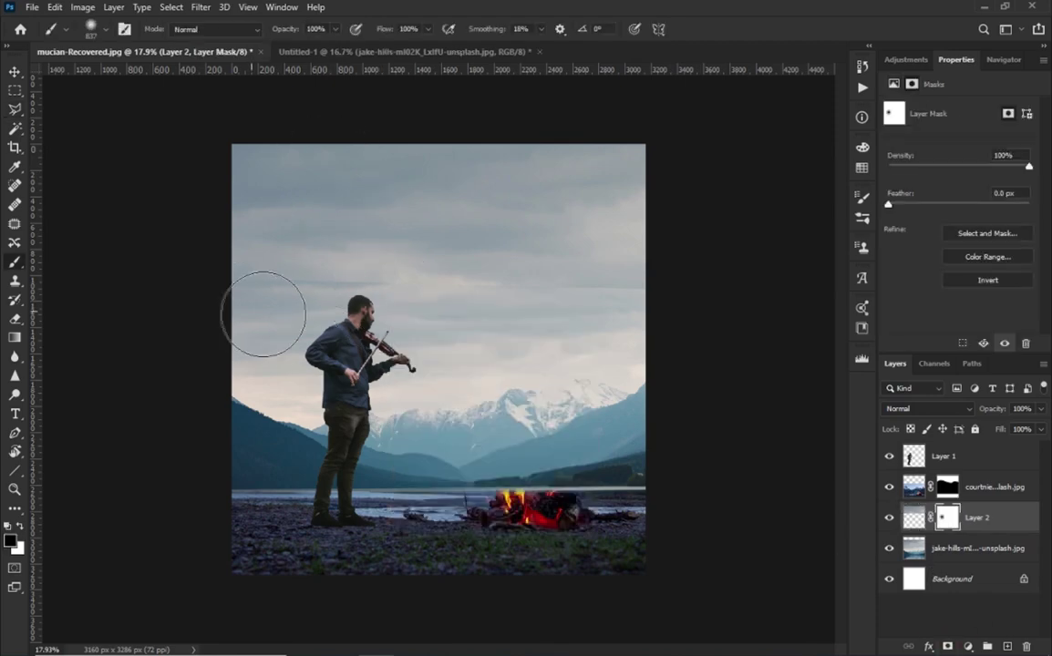
{"action": "left_click_drag", "start_coordinate": [415, 310], "coordinate": [246, 292]}
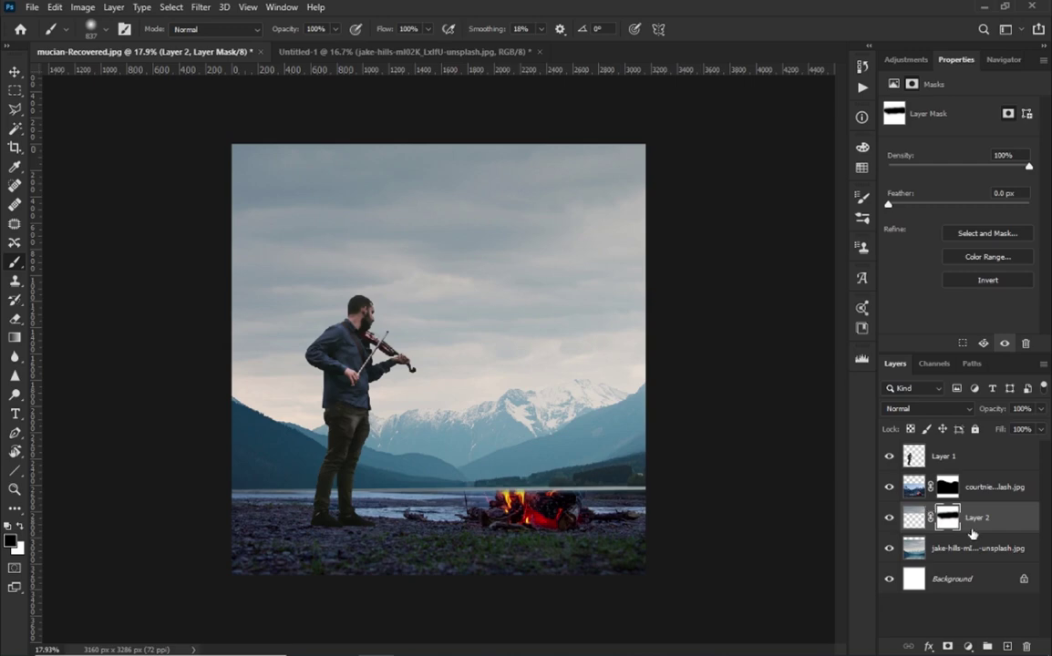
{"action": "left_click", "coordinate": [969, 646]}
{"action": "left_click", "coordinate": [948, 522]}
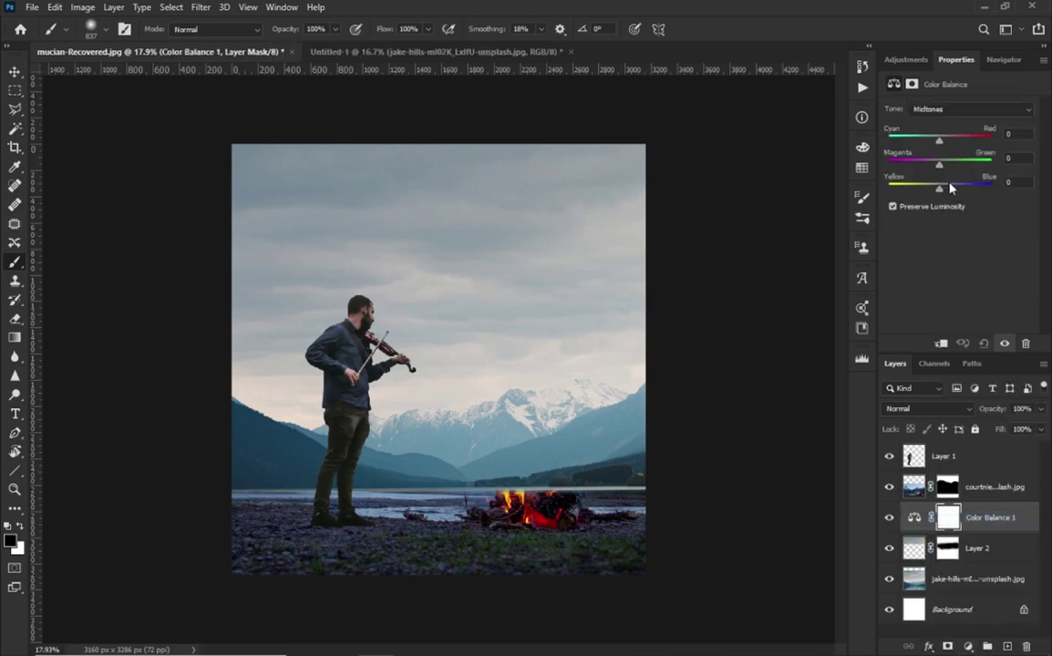
Adjust Color Balance shadows and shift the highlights toward cyan.
{"action": "left_click", "coordinate": [948, 108]}
{"action": "left_click", "coordinate": [939, 124]}
{"action": "left_click", "coordinate": [948, 108]}
{"action": "left_click", "coordinate": [930, 130]}
{"action": "left_click_drag", "start_coordinate": [939, 141], "coordinate": [928, 144]}
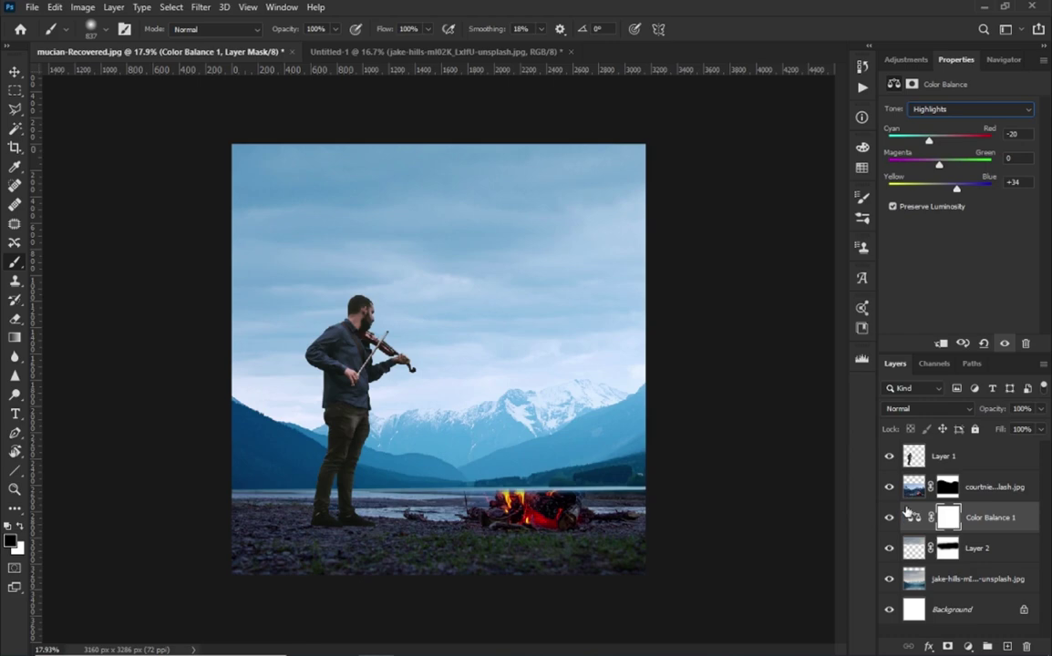
Add a Selective Color layer and raise cyan in the Cyans and Blues ranges.
{"action": "left_click", "coordinate": [968, 646]}
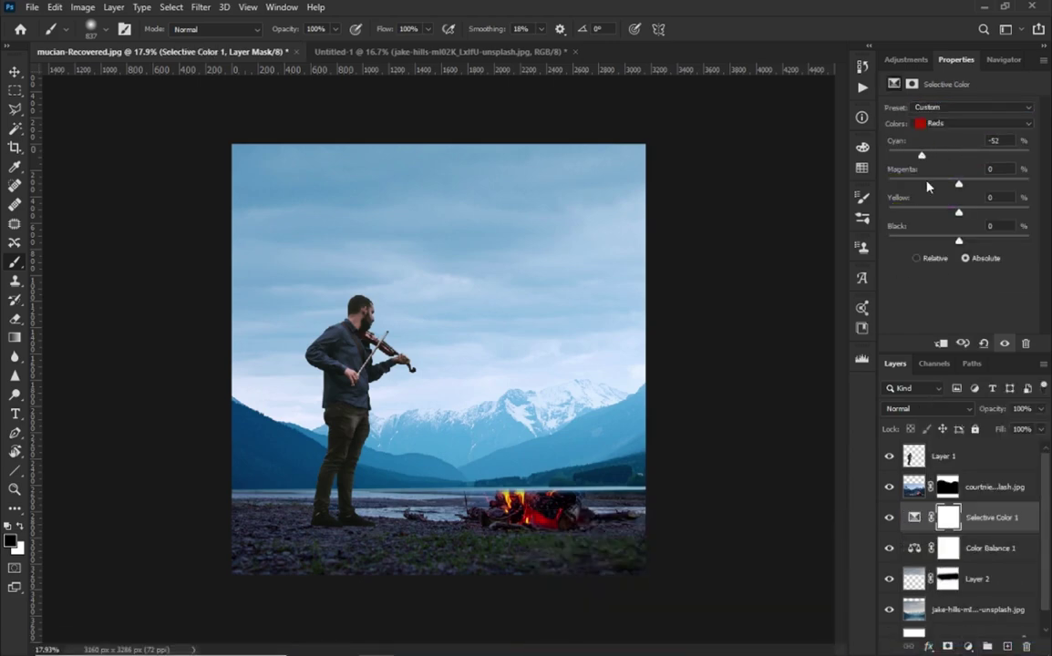
{"action": "left_click", "coordinate": [973, 123]}
{"action": "left_click", "coordinate": [939, 144]}
{"action": "left_click", "coordinate": [973, 123]}
{"action": "left_click", "coordinate": [939, 170]}
{"action": "left_click_drag", "start_coordinate": [958, 155], "coordinate": [970, 157]}
Set the Selective Color Neutrals black to +10 and compare the grade on and off.
{"action": "left_click", "coordinate": [967, 123]}
{"action": "left_click", "coordinate": [969, 209]}
{"action": "left_click", "coordinate": [973, 123]}
{"action": "left_click", "coordinate": [939, 221]}
{"action": "left_click_drag", "start_coordinate": [958, 241], "coordinate": [967, 244]}
{"action": "left_click", "coordinate": [890, 517]}
{"action": "left_click", "coordinate": [890, 517]}
{"action": "left_click", "coordinate": [890, 517]}
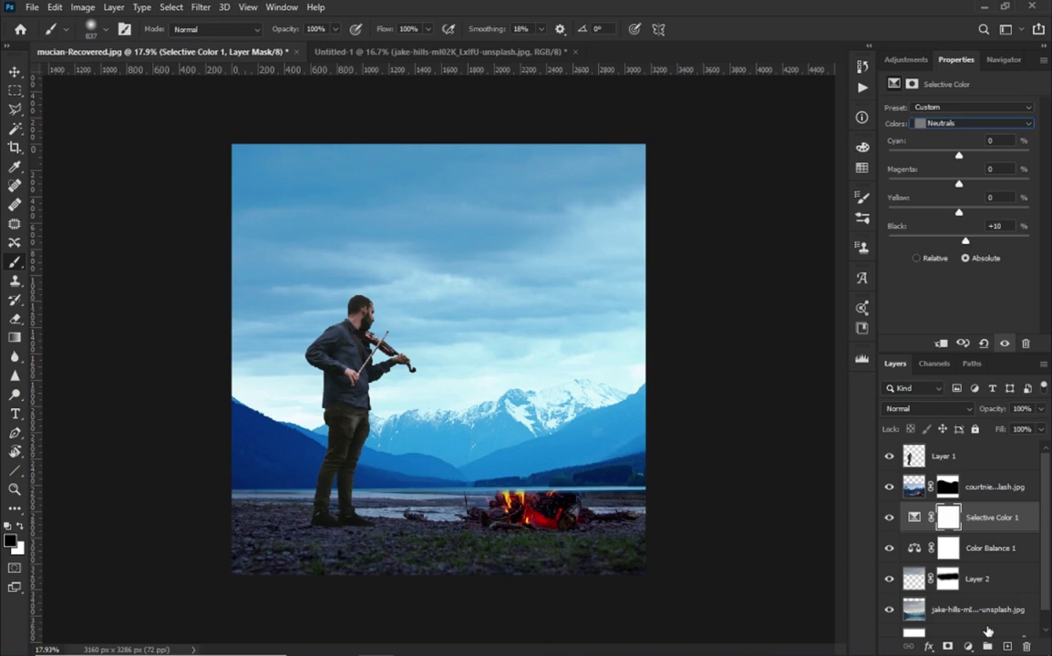
{"action": "left_click", "coordinate": [1009, 499]}
{"action": "left_click", "coordinate": [968, 647]}
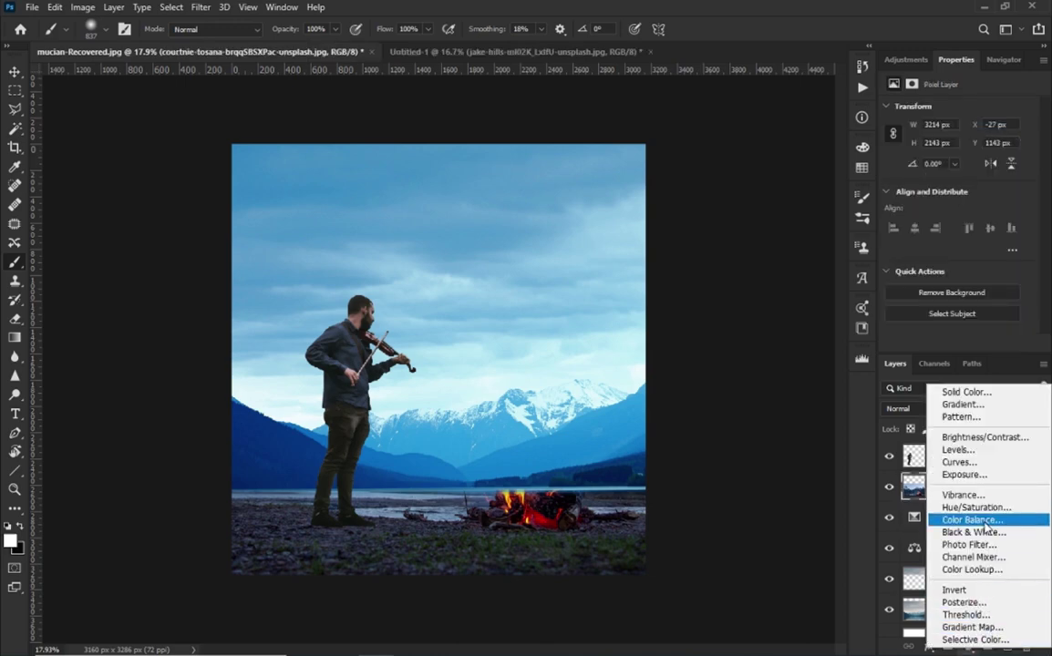
Add a Color Balance clipped to the campfire layer, highlights shifted cyan −7.
{"action": "left_click", "coordinate": [944, 520]}
{"action": "left_click", "coordinate": [941, 343]}
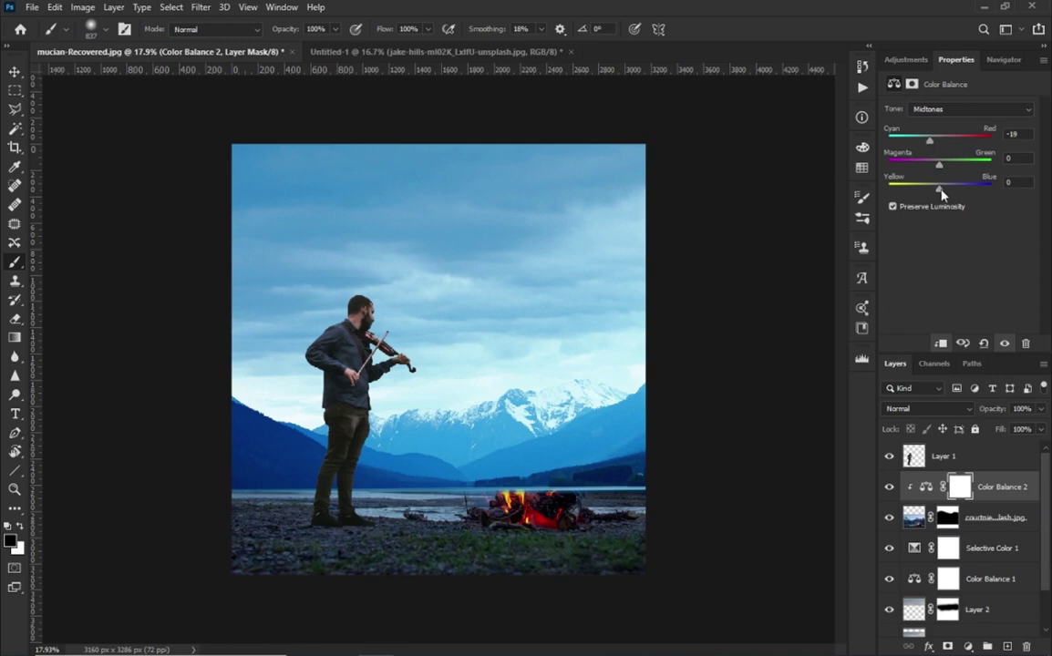
{"action": "left_click", "coordinate": [948, 108]}
{"action": "left_click", "coordinate": [925, 112]}
{"action": "left_click", "coordinate": [948, 108]}
{"action": "left_click", "coordinate": [930, 134]}
{"action": "left_click_drag", "start_coordinate": [939, 140], "coordinate": [937, 144]}
Add a clipped Curves adjustment darkening the campfire photo's midtones and highlights.
{"action": "left_click", "coordinate": [968, 647]}
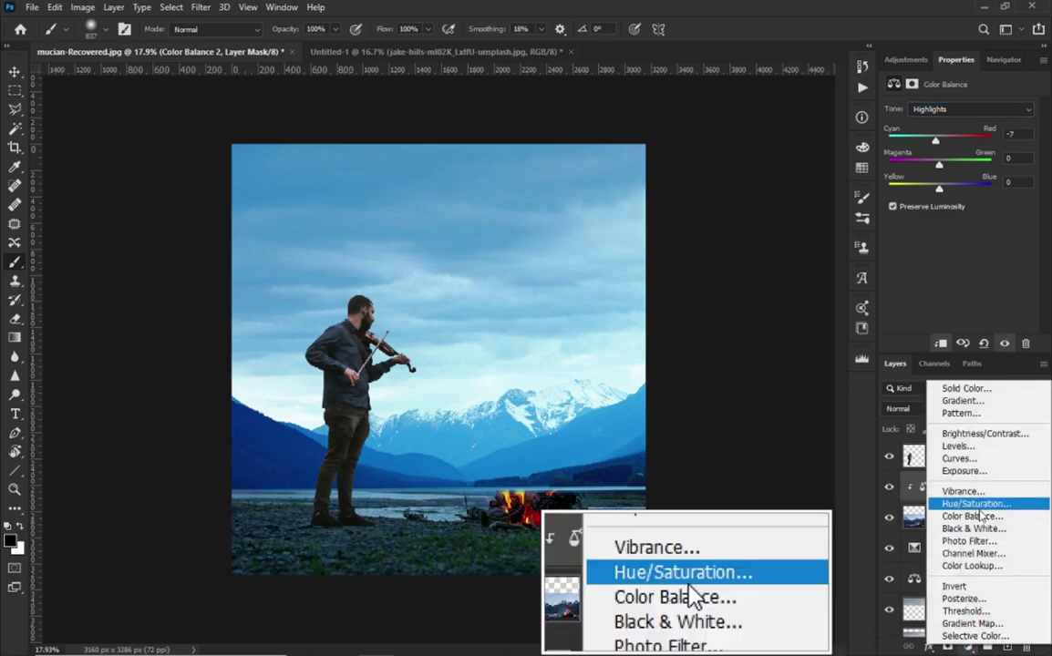
{"action": "left_click", "coordinate": [983, 461]}
{"action": "left_click", "coordinate": [941, 342]}
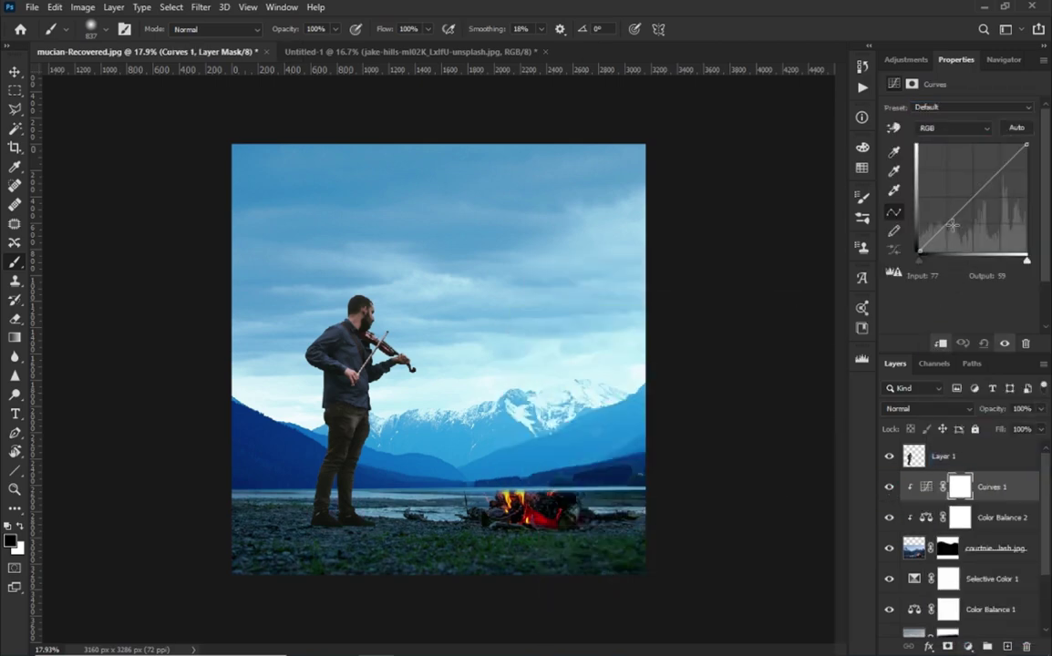
{"action": "left_click_drag", "start_coordinate": [920, 251], "coordinate": [919, 247]}
{"action": "left_click", "coordinate": [938, 231]}
{"action": "left_click", "coordinate": [941, 235]}
{"action": "left_click", "coordinate": [1027, 159]}
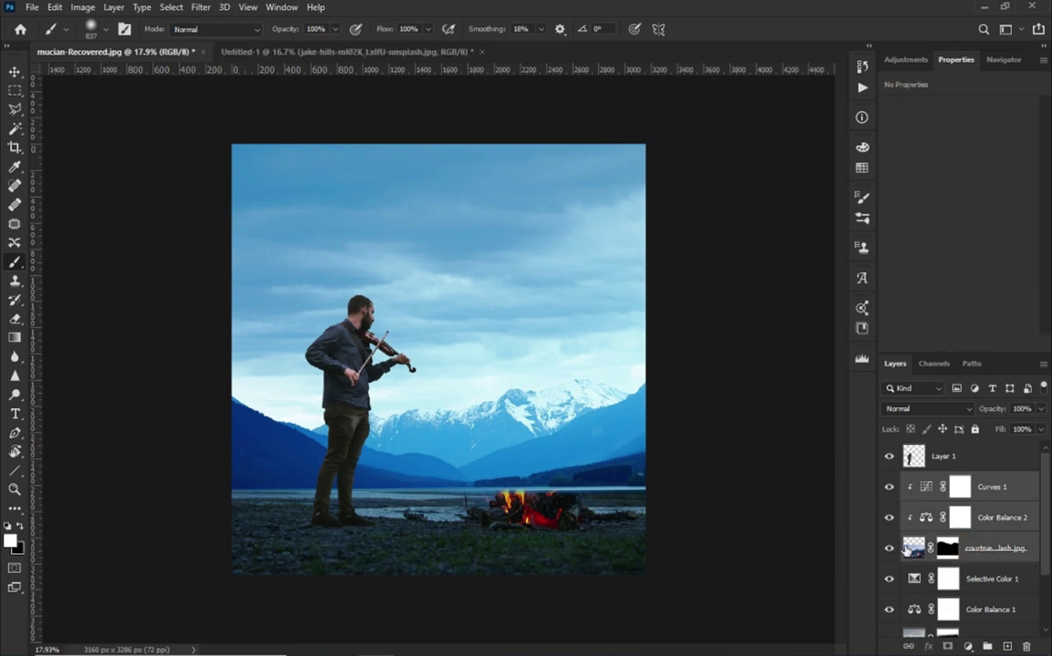
{"action": "mouse_move", "coordinate": [991, 578]}
{"action": "left_mouse_down"}
{"action": "mouse_move", "coordinate": [882, 618]}
{"action": "mouse_move", "coordinate": [993, 487]}
{"action": "left_mouse_up"}
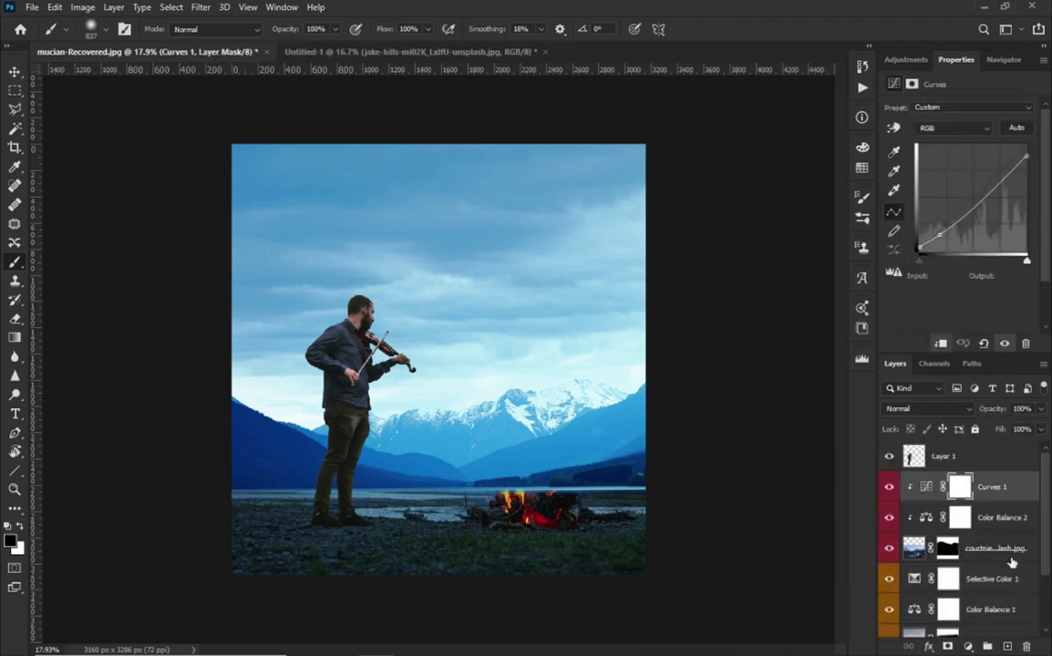
Create a new layer and load a fog brush with pale blue paint.
{"action": "key", "text": "ctrl+shift+alt+n"}
{"action": "right_click", "coordinate": [893, 487]}
{"action": "left_click", "coordinate": [912, 597]}
{"action": "right_click", "coordinate": [456, 417]}
{"action": "left_click", "coordinate": [483, 621]}
{"action": "scroll", "coordinate": [528, 584], "scroll_direction": "down", "scroll_amount": 2}
{"action": "left_click", "coordinate": [545, 617]}
{"action": "key", "text": "Return"}
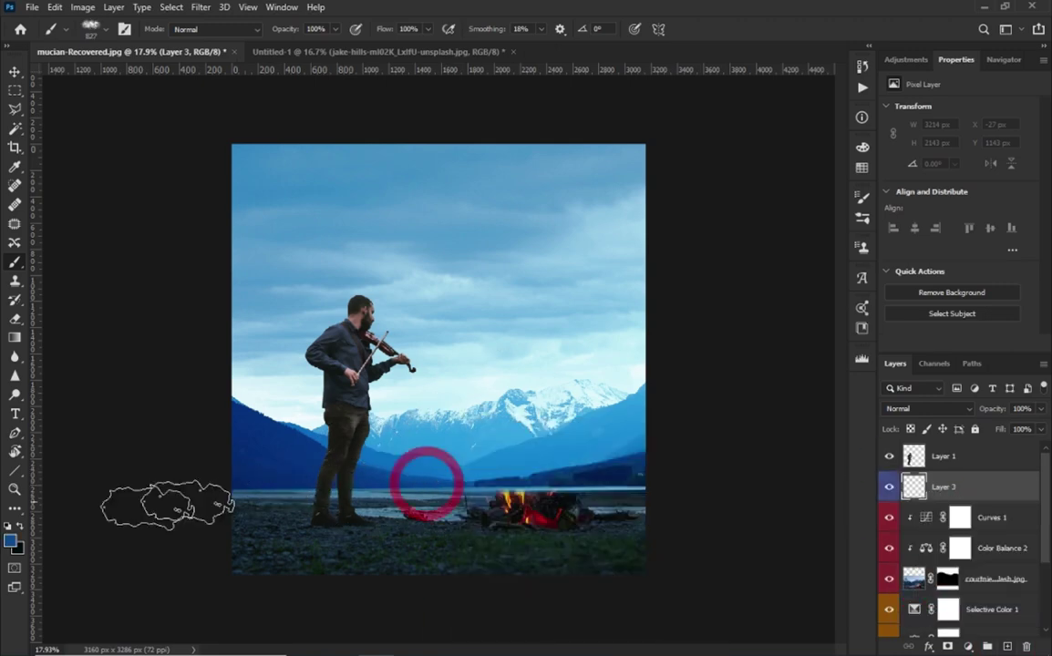
{"action": "left_click", "coordinate": [11, 542]}
{"action": "left_click", "coordinate": [675, 228]}
Paint faint fog at 11% brush opacity across the lower water and mountain base.
{"action": "left_click", "coordinate": [995, 208]}
{"action": "left_click", "coordinate": [611, 481]}
{"action": "key", "text": "ctrl+z"}
{"action": "key", "text": "1"}
{"action": "key", "text": "1"}
{"action": "mouse_move", "coordinate": [212, 493]}
{"action": "left_mouse_down"}
{"action": "mouse_move", "coordinate": [634, 486]}
{"action": "mouse_move", "coordinate": [232, 493]}
{"action": "left_mouse_up"}
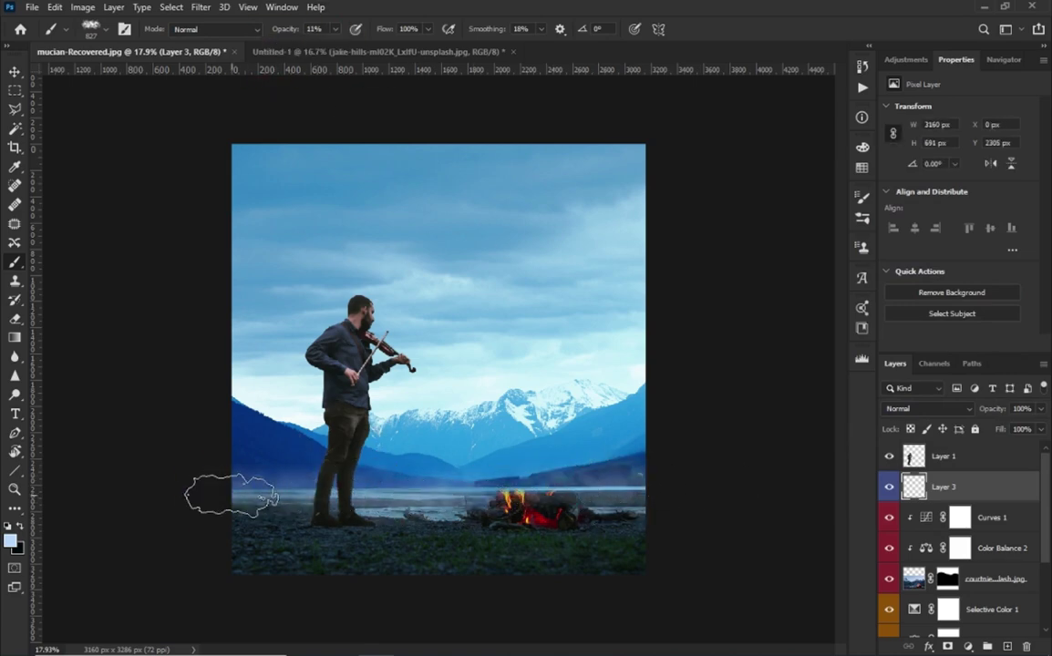
{"action": "mouse_move", "coordinate": [567, 424]}
{"action": "left_mouse_down"}
{"action": "mouse_move", "coordinate": [460, 435]}
{"action": "mouse_move", "coordinate": [335, 475]}
{"action": "left_mouse_up"}
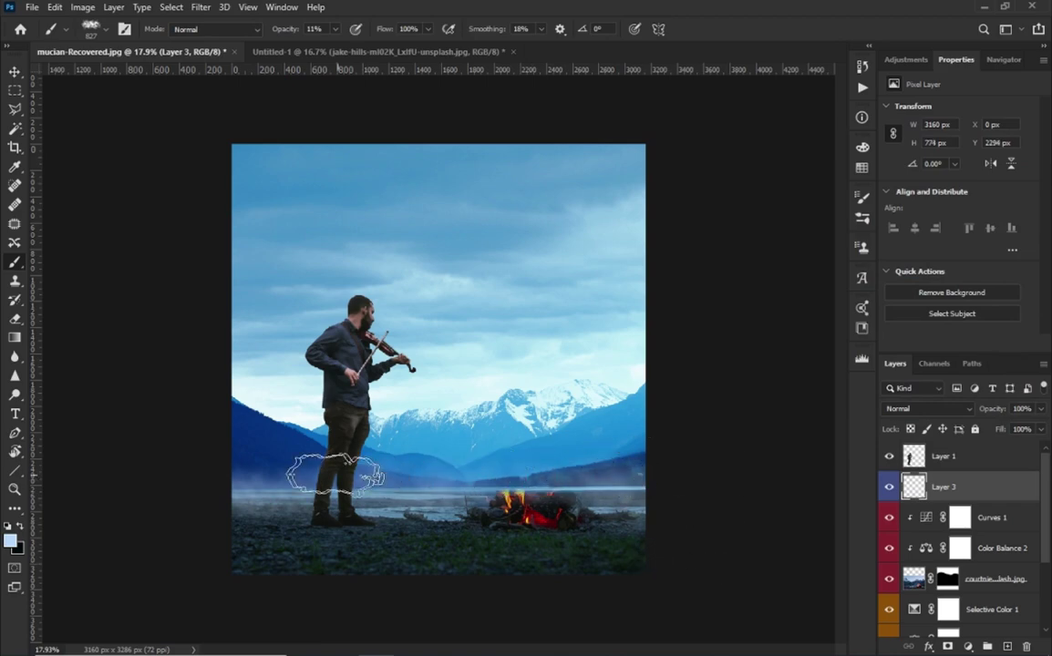
Fade the fog layer to 68% opacity and show only the campfire photo in Untitled-1.
{"action": "left_click", "coordinate": [1041, 408]}
{"action": "left_click_drag", "start_coordinate": [1041, 429], "coordinate": [1025, 429]}
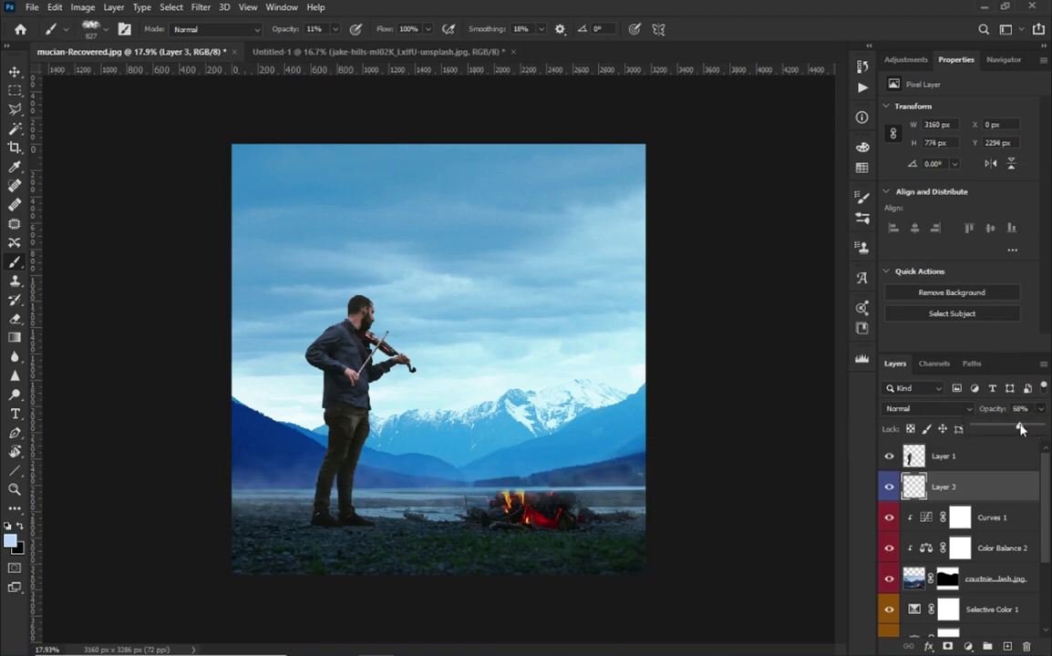
{"action": "key", "text": "v"}
{"action": "left_click", "coordinate": [365, 51]}
{"action": "left_click", "coordinate": [889, 516], "text": "alt"}
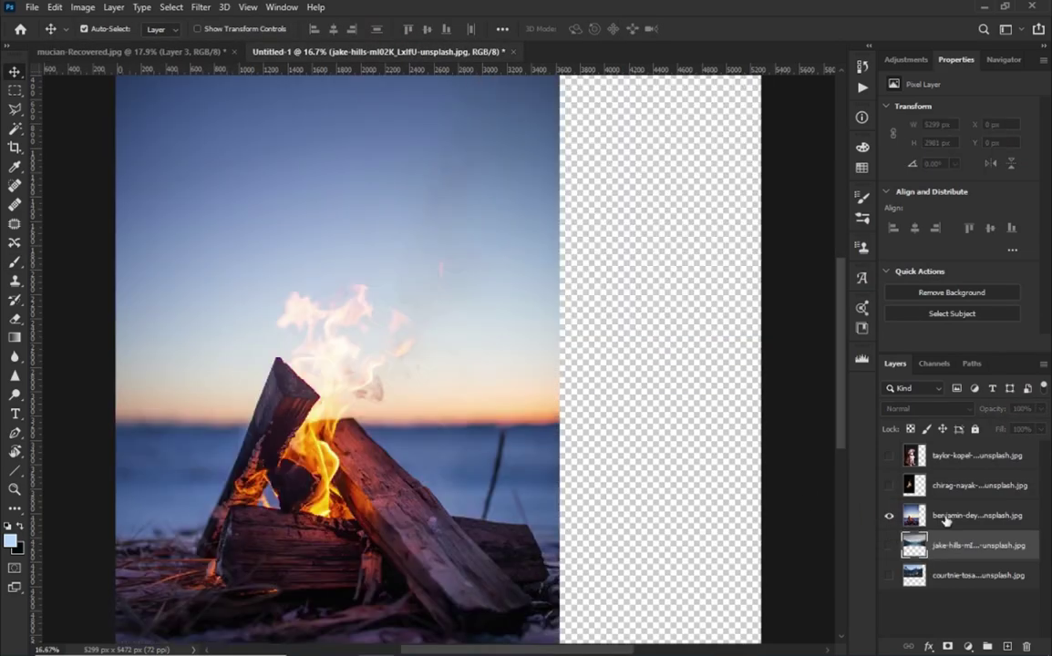
Lasso the burning logs, copy them to a new layer, and paste them into the violinist composite.
{"action": "left_click_drag", "start_coordinate": [299, 429], "coordinate": [380, 410]}
{"action": "key", "text": "l"}
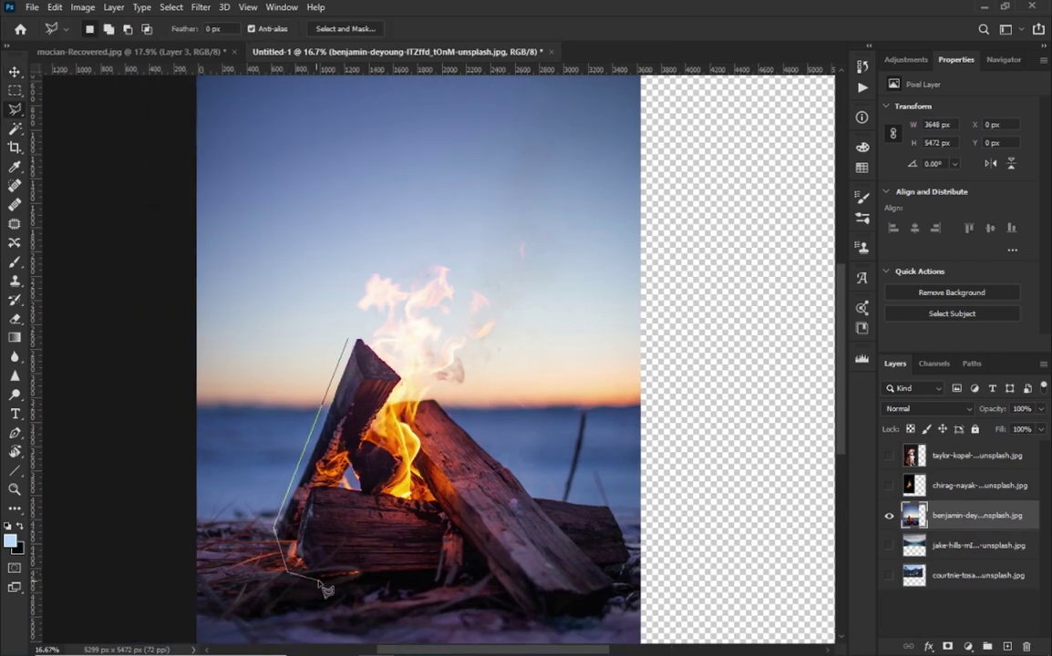
{"action": "left_click", "coordinate": [605, 566]}
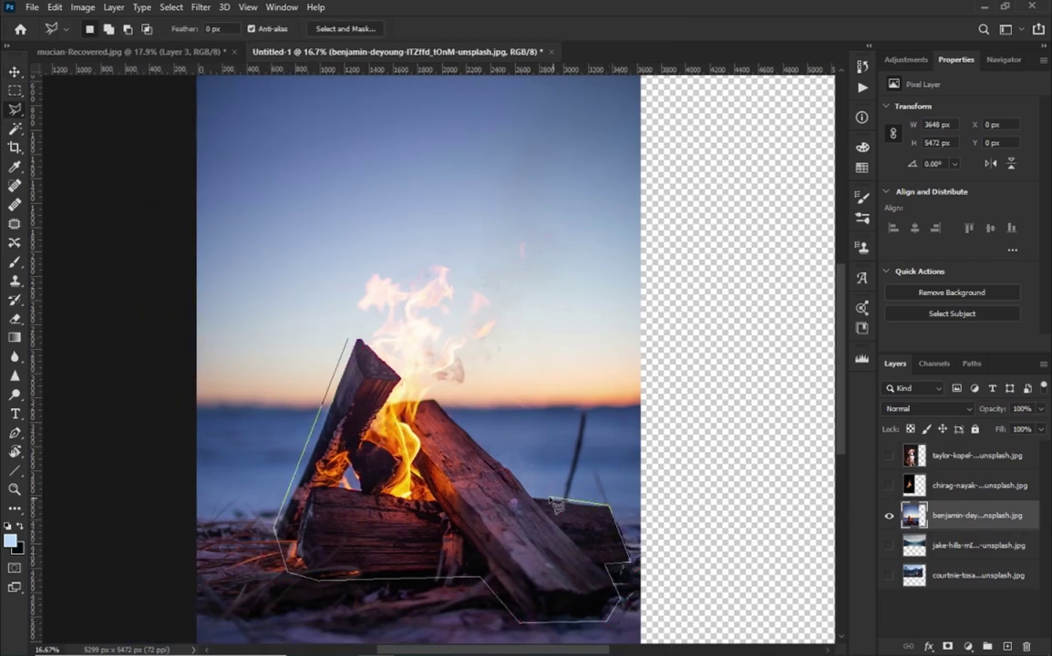
{"action": "left_click", "coordinate": [369, 333]}
{"action": "right_click", "coordinate": [410, 325]}
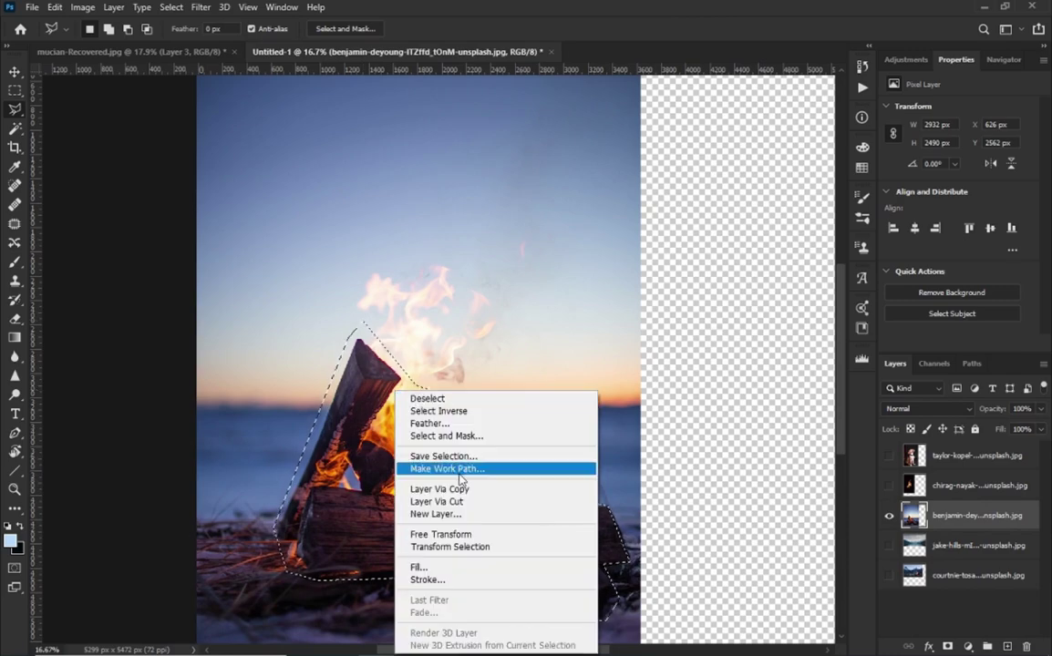
{"action": "left_click", "coordinate": [452, 494]}
{"action": "left_click", "coordinate": [136, 51]}
{"action": "key", "text": "ctrl+v"}
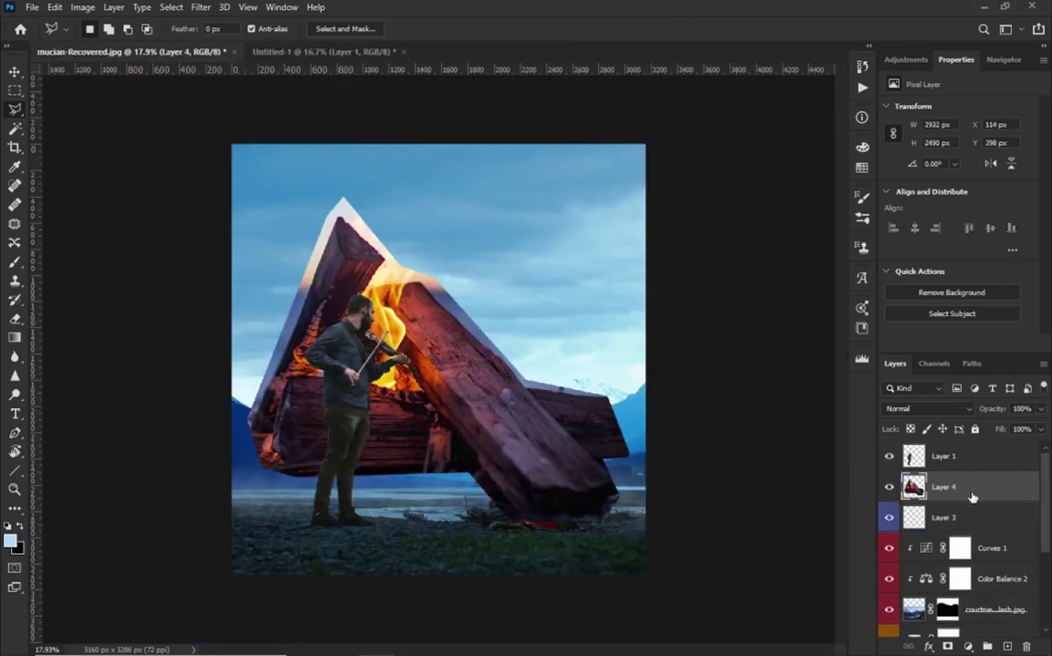
Scale the pasted logs to about 669 × 568 px over the shoreline campfire.
{"action": "key", "text": "ctrl+t"}
{"action": "left_click_drag", "start_coordinate": [242, 191], "coordinate": [356, 356]}
{"action": "left_click_drag", "start_coordinate": [437, 428], "coordinate": [538, 464]}
{"action": "left_click_drag", "start_coordinate": [539, 404], "coordinate": [537, 467]}
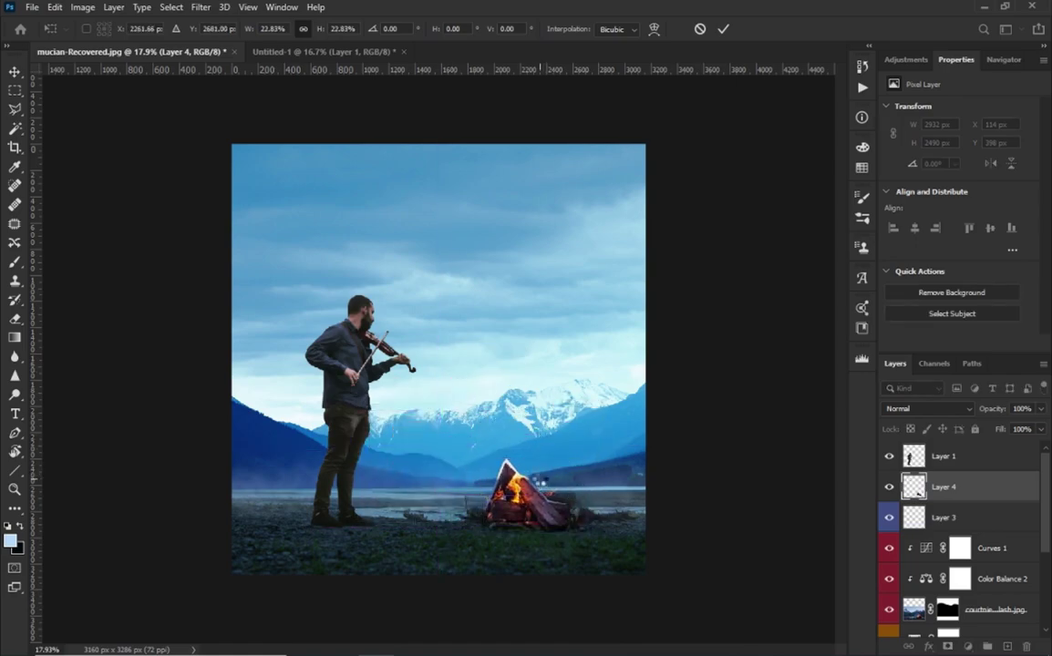
{"action": "key", "text": "Return"}
Zoom in on the campfire, pick a soft round brush, and mask the logs layer.
{"action": "key", "text": "l"}
{"action": "scroll", "coordinate": [528, 456], "scroll_direction": "up", "scroll_amount": 5}
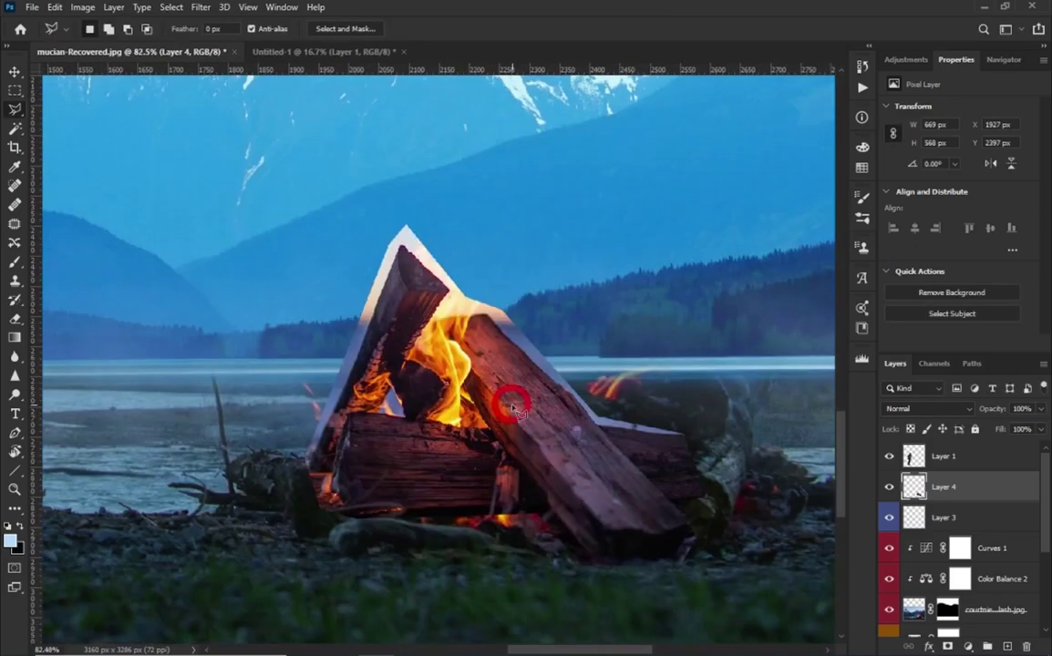
{"action": "key", "text": "b"}
{"action": "right_click", "coordinate": [516, 412]}
{"action": "double_click", "coordinate": [594, 501]}
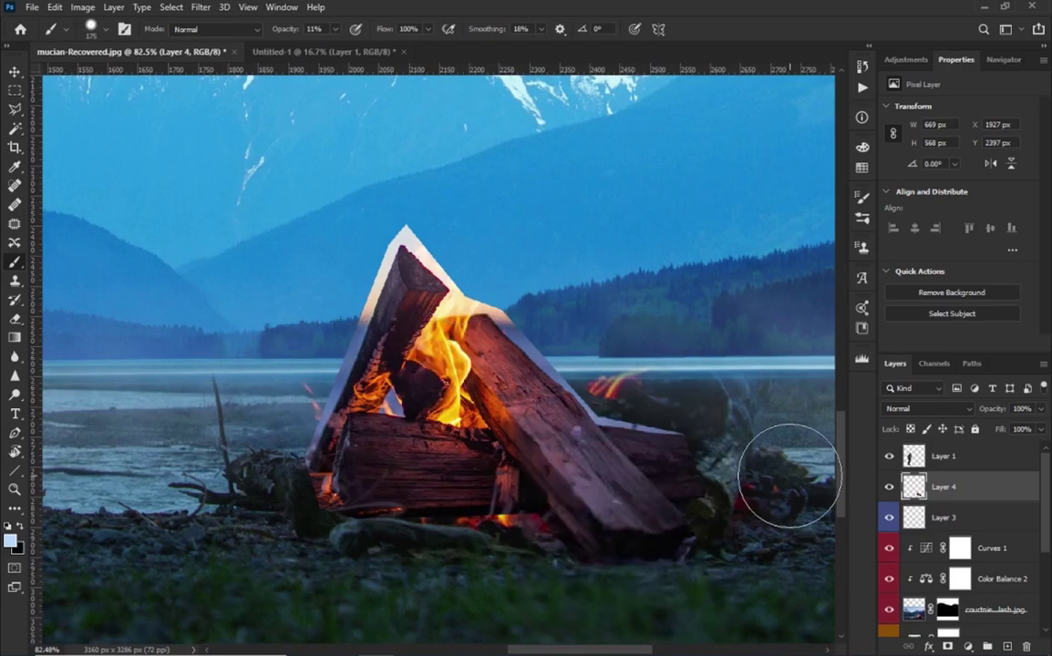
{"action": "left_click", "coordinate": [948, 646]}
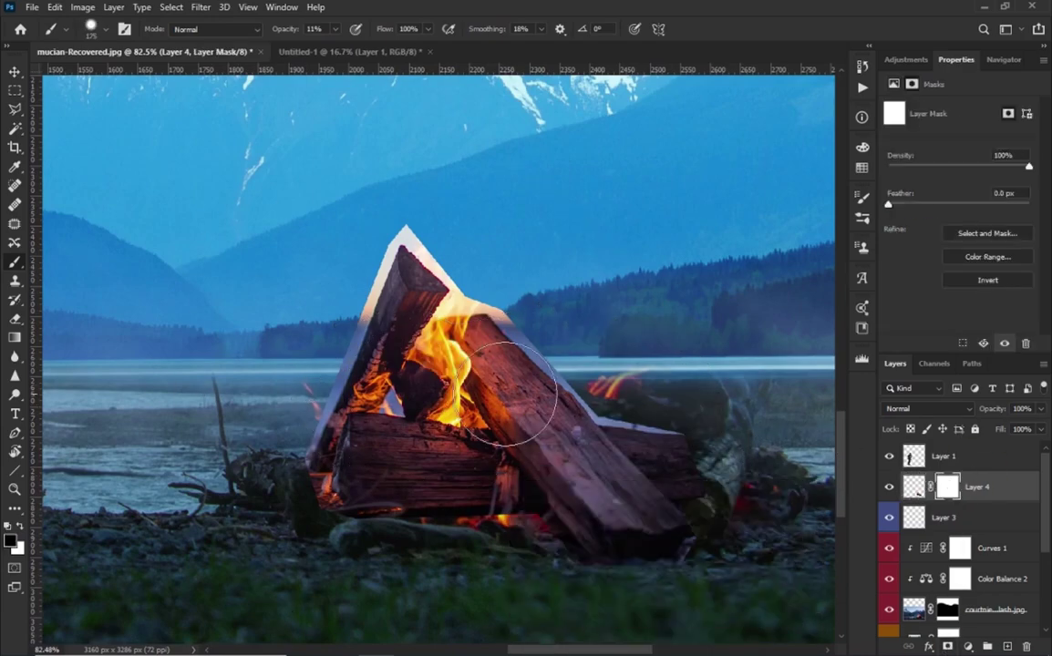
At 100% brush opacity, mask the pale fringe along the log edges.
{"action": "scroll", "coordinate": [534, 360], "scroll_direction": "up", "scroll_amount": 2}
{"action": "left_click_drag", "start_coordinate": [270, 30], "coordinate": [428, 32]}
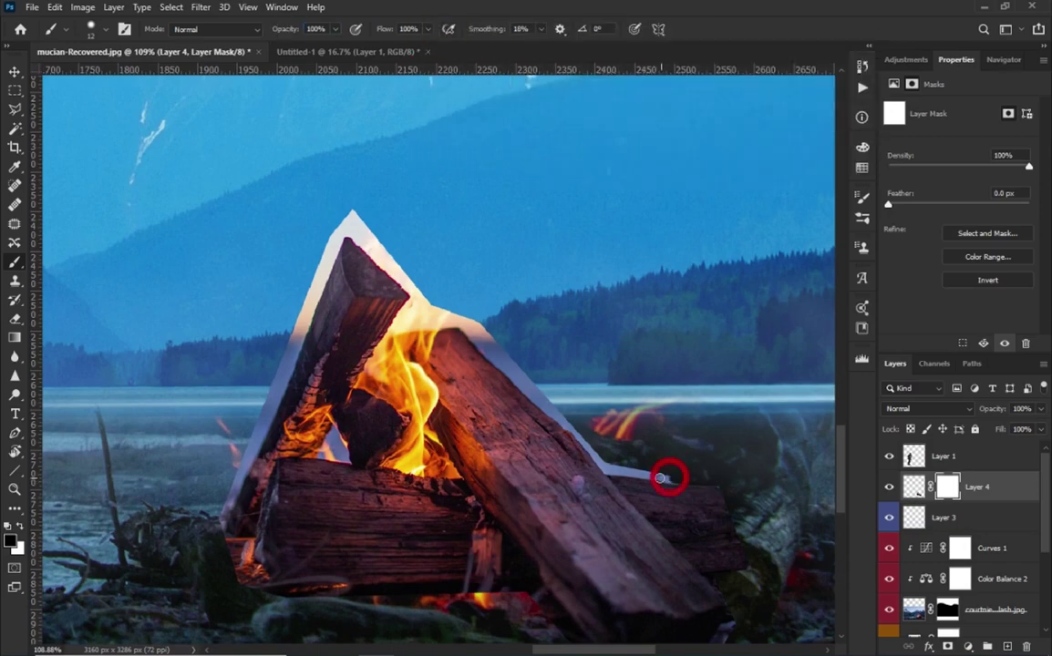
{"action": "left_click_drag", "start_coordinate": [581, 439], "coordinate": [559, 423]}
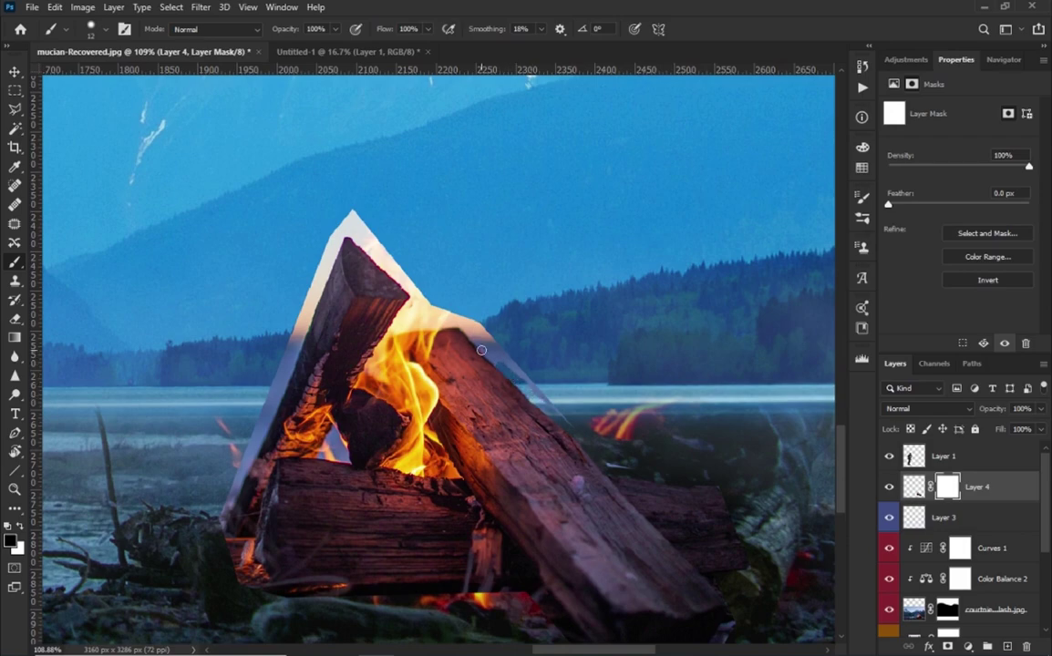
{"action": "mouse_move", "coordinate": [461, 324]}
{"action": "left_mouse_down"}
{"action": "mouse_move", "coordinate": [422, 326]}
{"action": "mouse_move", "coordinate": [336, 244]}
{"action": "left_mouse_up"}
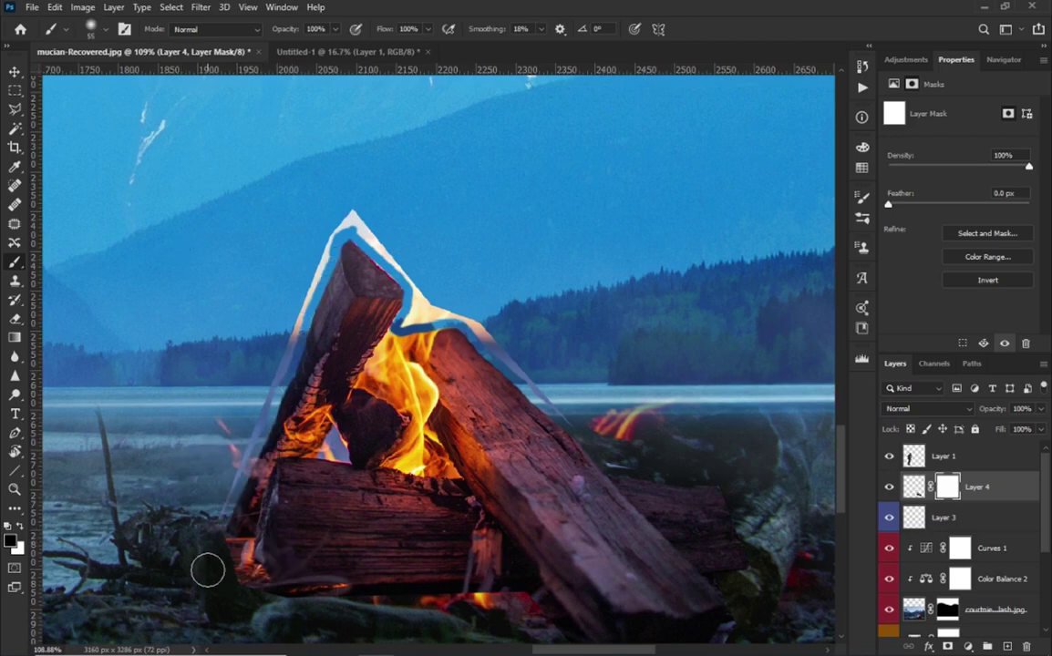
Resize the brush and paint away the remaining pale outline near the log top and peak.
{"action": "mouse_move", "coordinate": [207, 573]}
{"action": "left_mouse_down"}
{"action": "mouse_move", "coordinate": [220, 563]}
{"action": "mouse_move", "coordinate": [559, 565]}
{"action": "left_mouse_up"}
{"action": "key", "text": "bracketleft"}
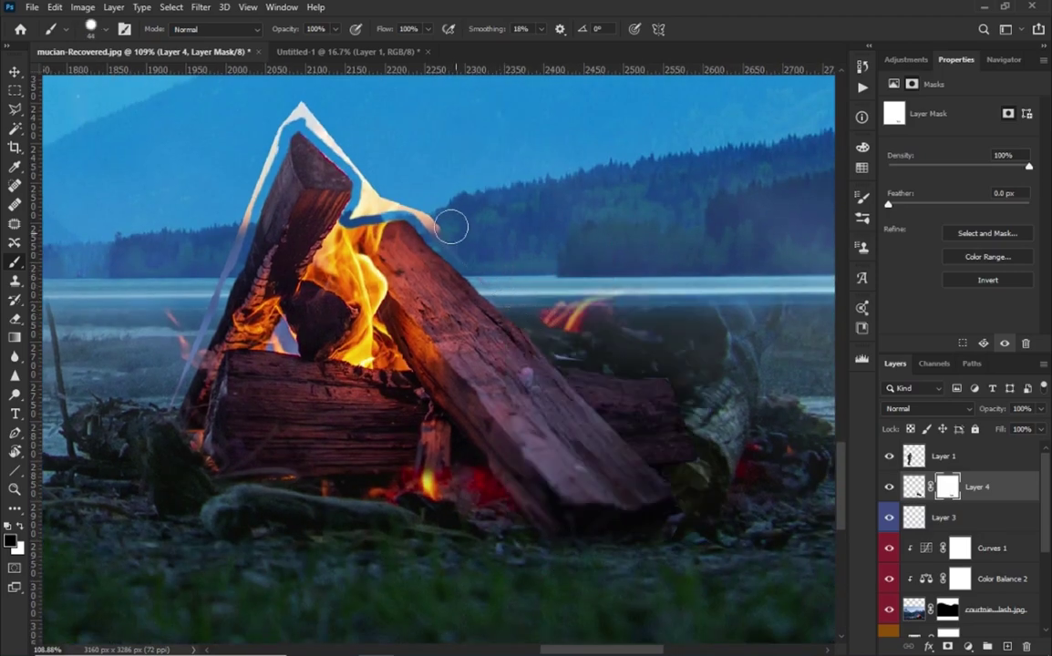
{"action": "left_click_drag", "start_coordinate": [438, 221], "coordinate": [355, 219]}
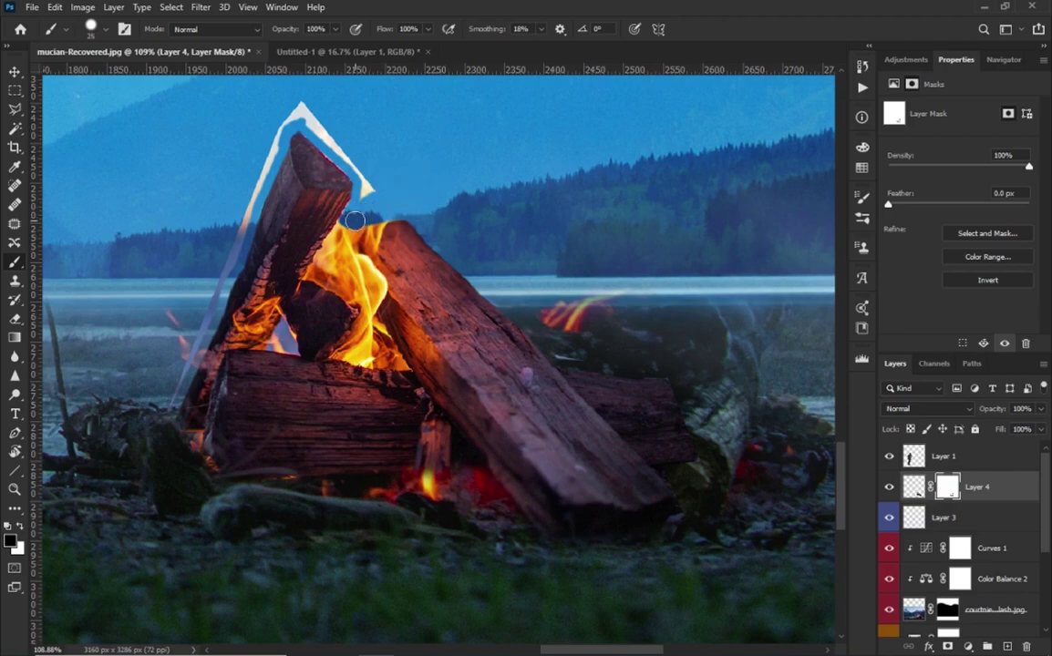
{"action": "left_click_drag", "start_coordinate": [356, 145], "coordinate": [281, 109]}
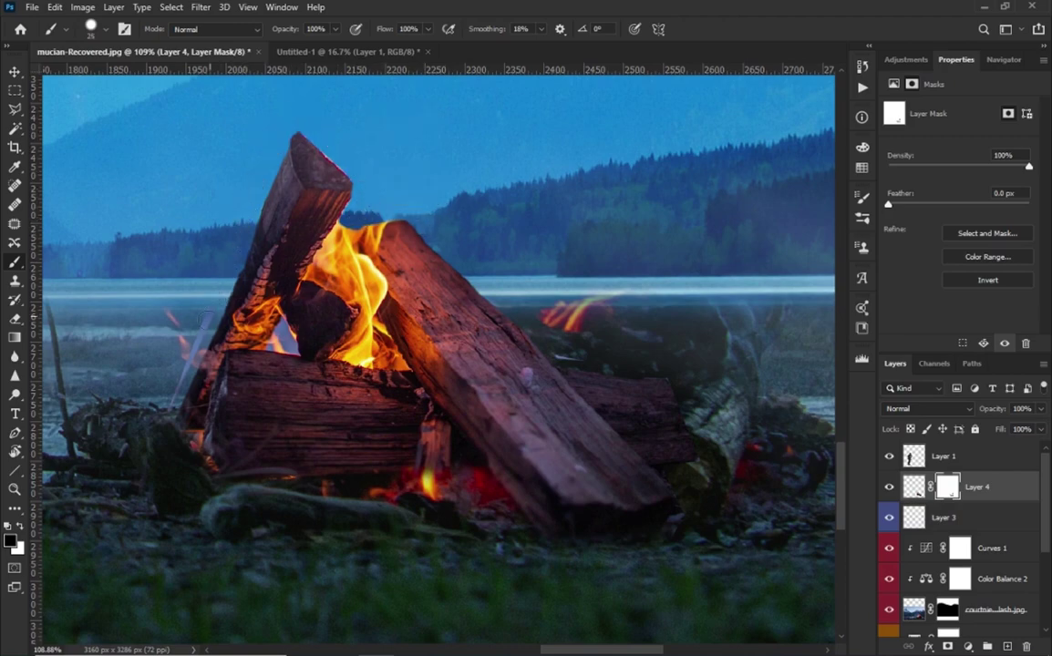
{"action": "scroll", "coordinate": [513, 295], "scroll_direction": "down", "scroll_amount": 3}
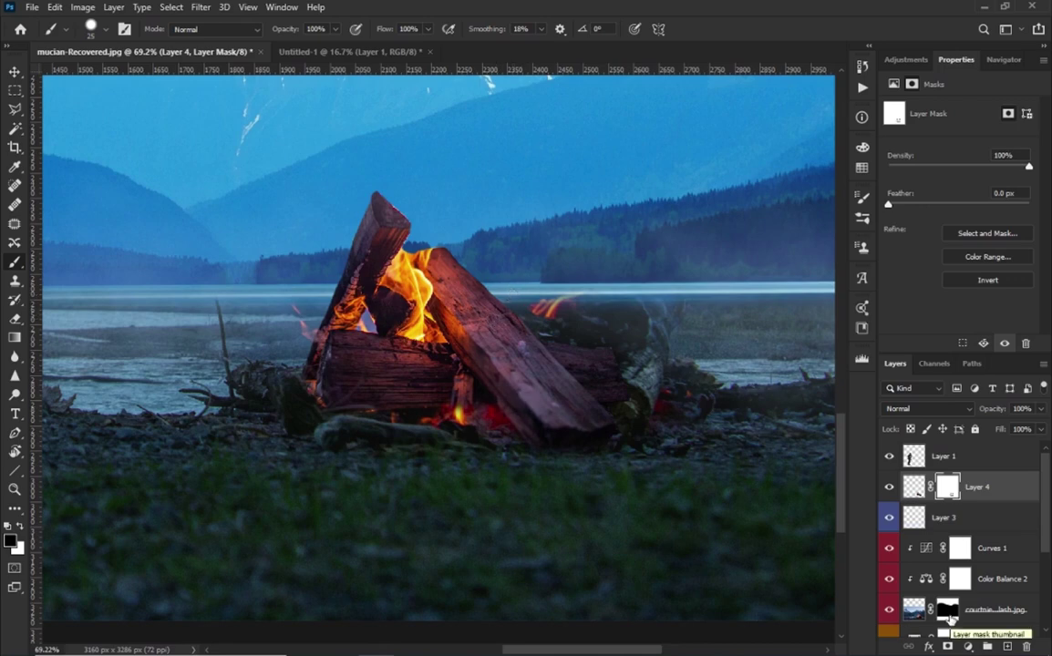
{"action": "key", "text": "Delete"}
{"action": "left_click", "coordinate": [547, 258]}
Add a new layer clipped to the logs on Layer 4, set to Multiply.
{"action": "left_click", "coordinate": [1007, 646]}
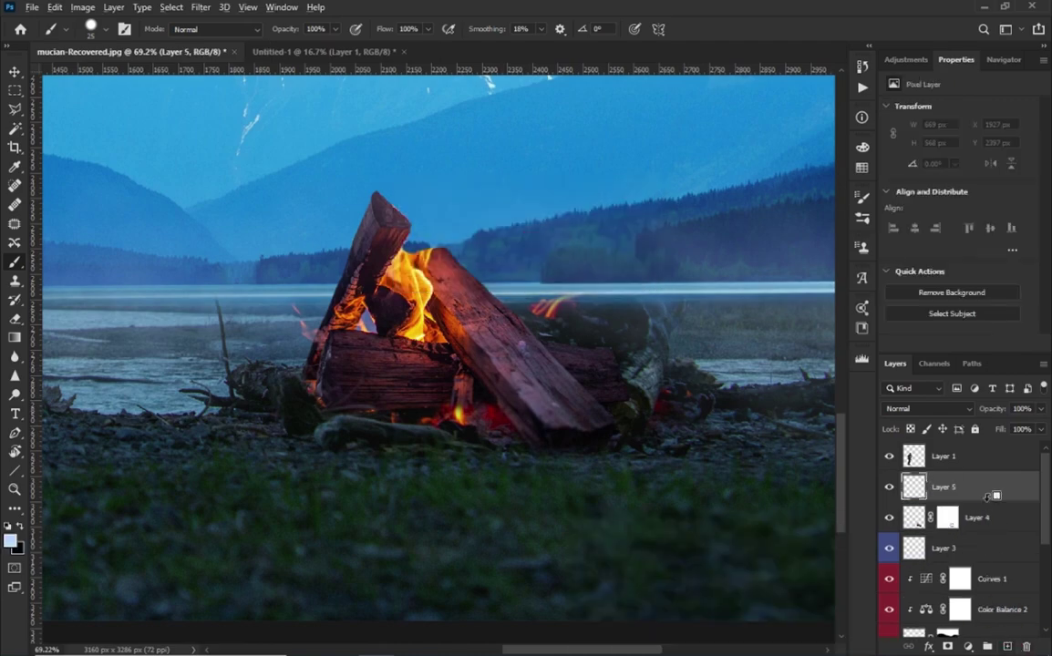
{"action": "left_click", "coordinate": [989, 502], "text": "alt"}
{"action": "scroll", "coordinate": [545, 384], "scroll_direction": "up", "scroll_amount": 1}
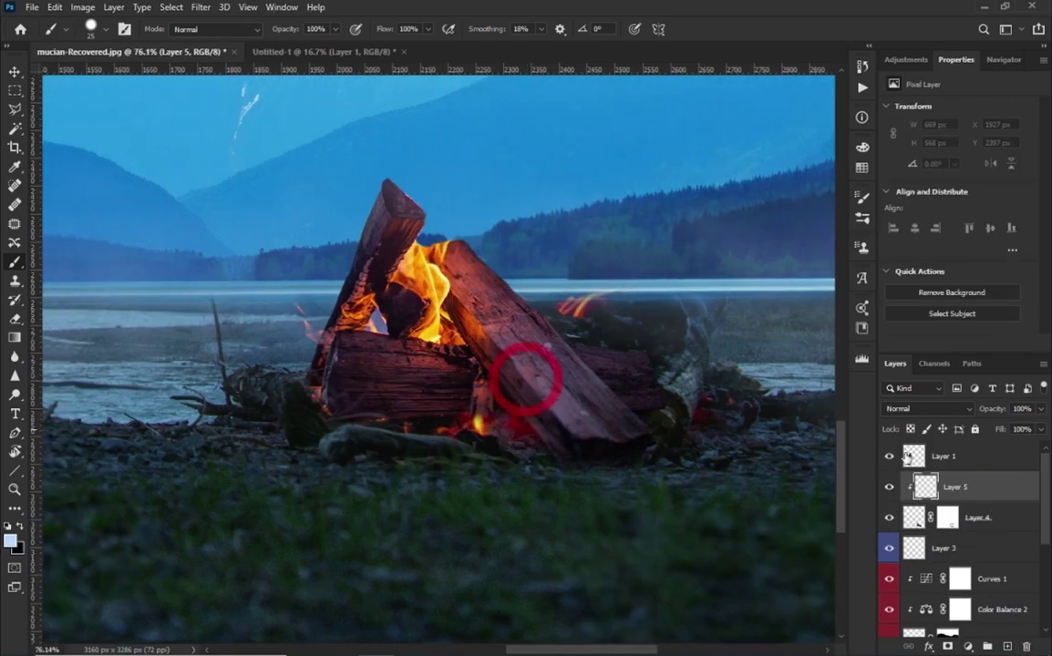
{"action": "left_click", "coordinate": [939, 408]}
{"action": "left_click", "coordinate": [934, 349]}
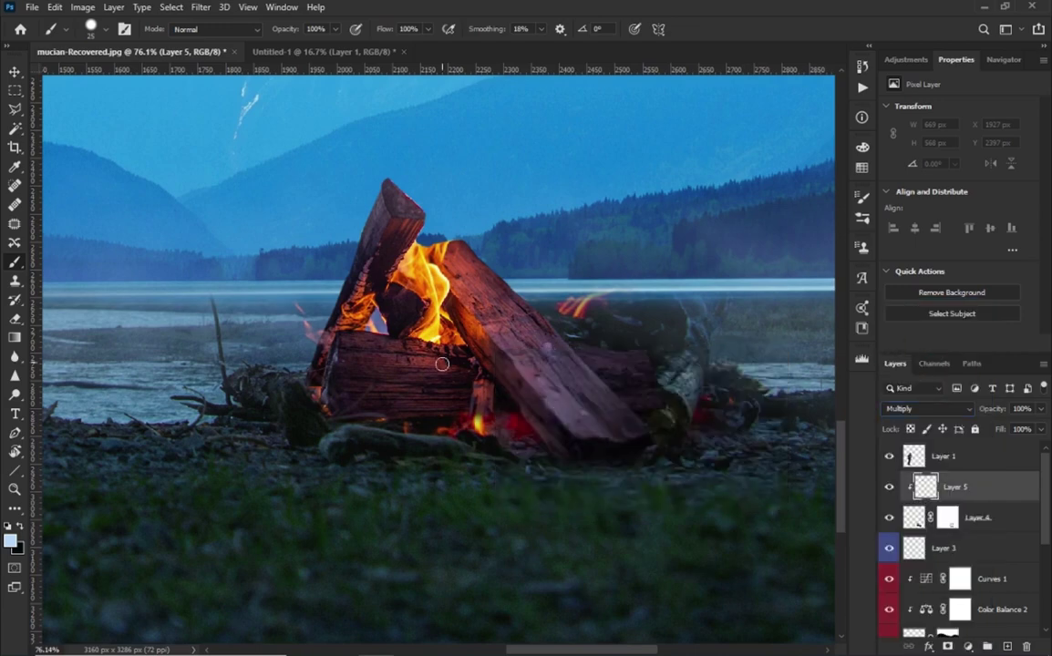
Paint the lower logs darker at 9% brush flow, then bring up the Untitled-1 flame photo.
{"action": "left_click", "coordinate": [428, 29]}
{"action": "left_click_drag", "start_coordinate": [430, 46], "coordinate": [367, 45]}
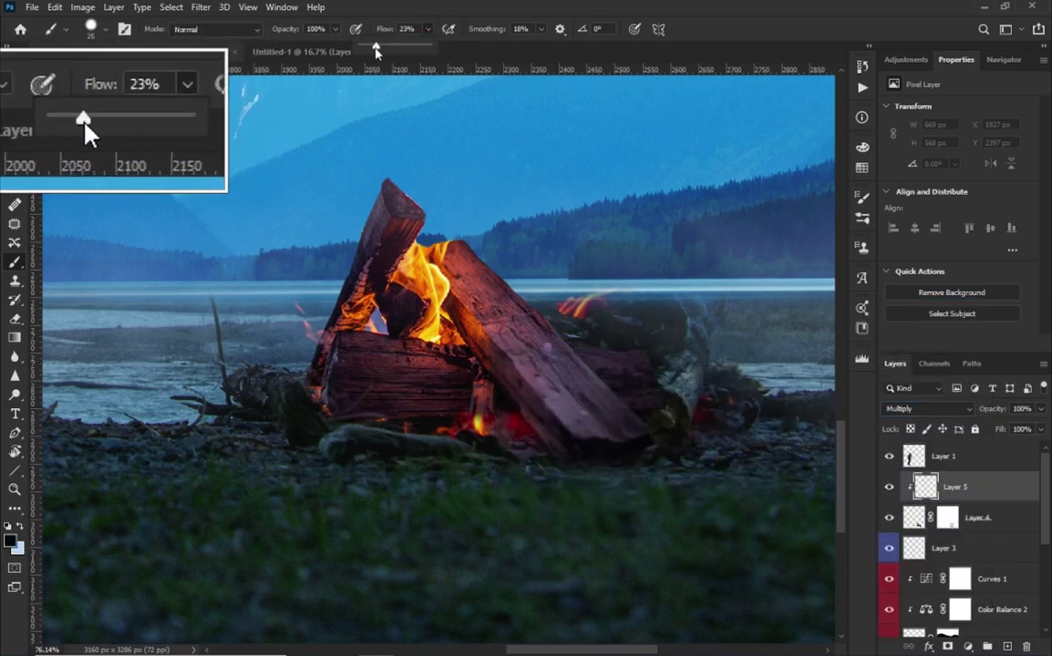
{"action": "key", "text": "bracketright"}
{"action": "key", "text": "bracketright"}
{"action": "key", "text": "bracketright"}
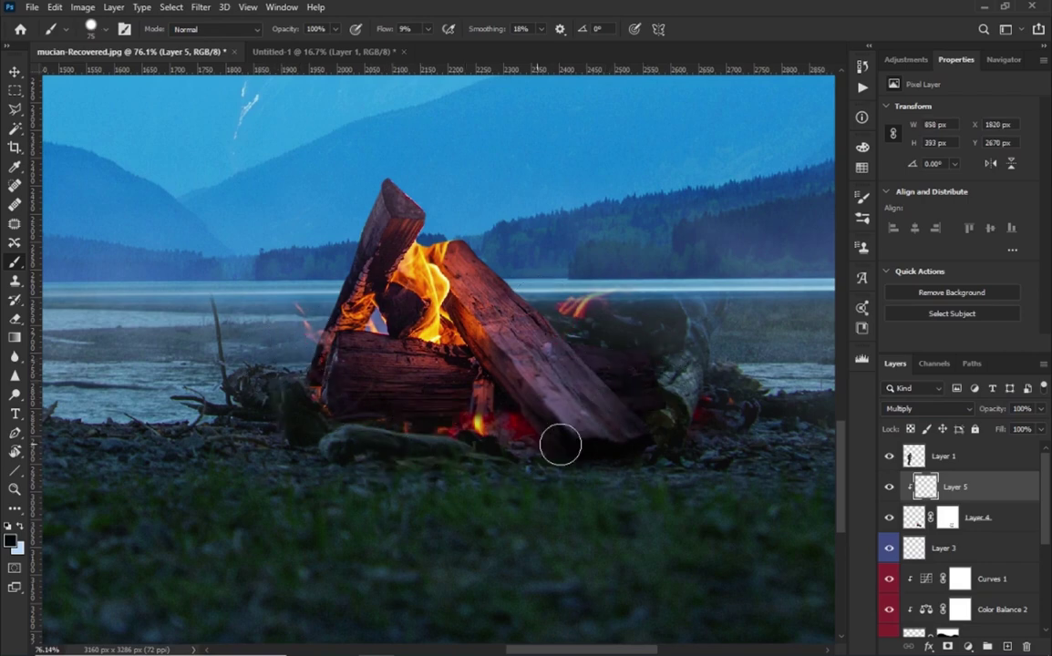
{"action": "left_click_drag", "start_coordinate": [576, 453], "coordinate": [380, 417]}
{"action": "left_click", "coordinate": [498, 407], "text": "alt"}
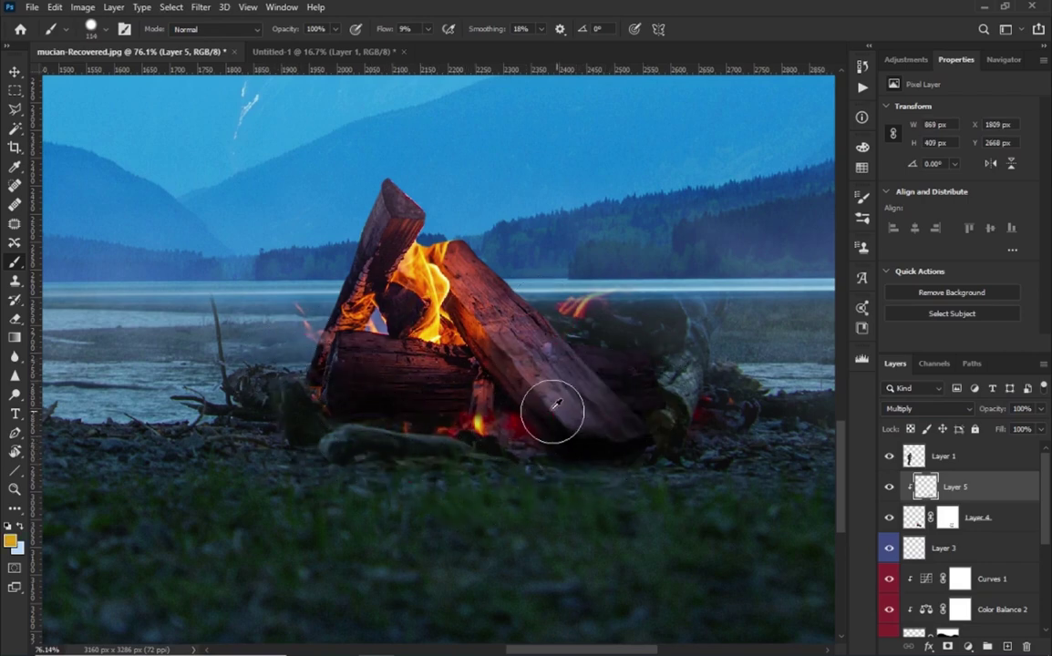
{"action": "scroll", "coordinate": [556, 421], "scroll_direction": "down", "scroll_amount": 1}
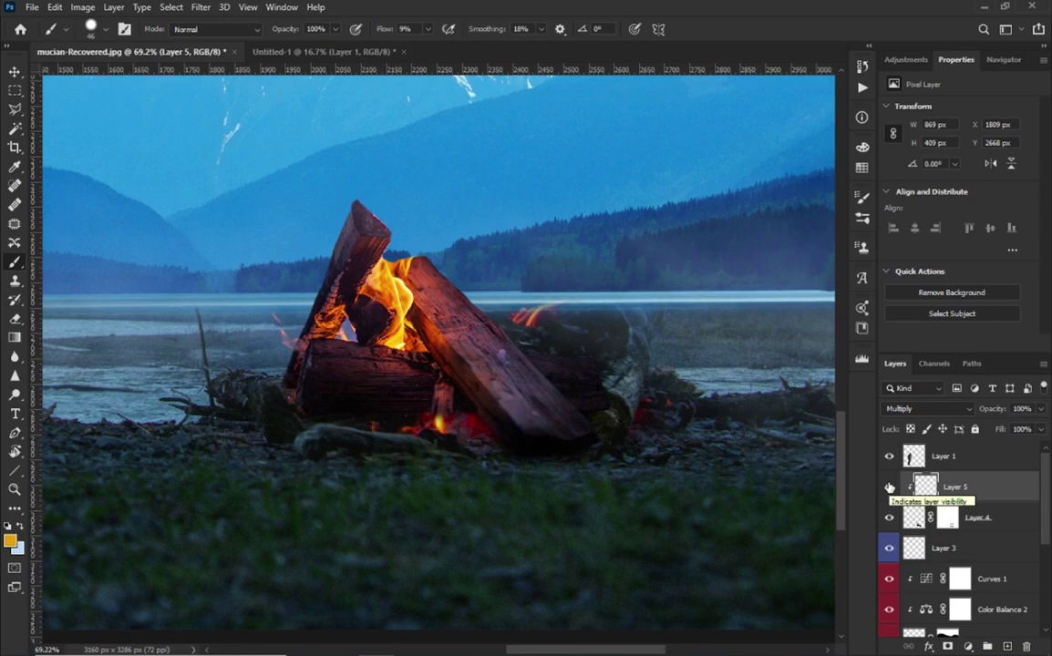
{"action": "key", "text": "v"}
{"action": "left_click", "coordinate": [301, 51]}
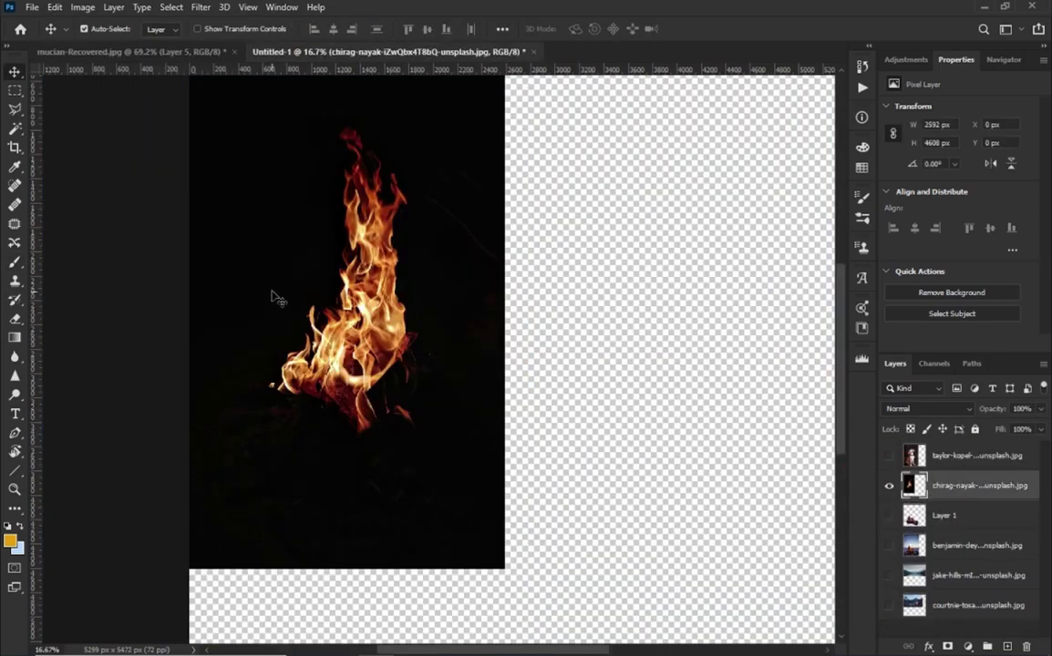
Lasso the flame in the fire photo and paste it into the violinist composite.
{"action": "key", "text": "l"}
{"action": "left_click_drag", "start_coordinate": [323, 142], "coordinate": [395, 440]}
{"action": "left_click_drag", "start_coordinate": [500, 371], "coordinate": [321, 94]}
{"action": "key", "text": "Delete"}
{"action": "key", "text": "ctrl+z"}
{"action": "key", "text": "ctrl+Tab"}
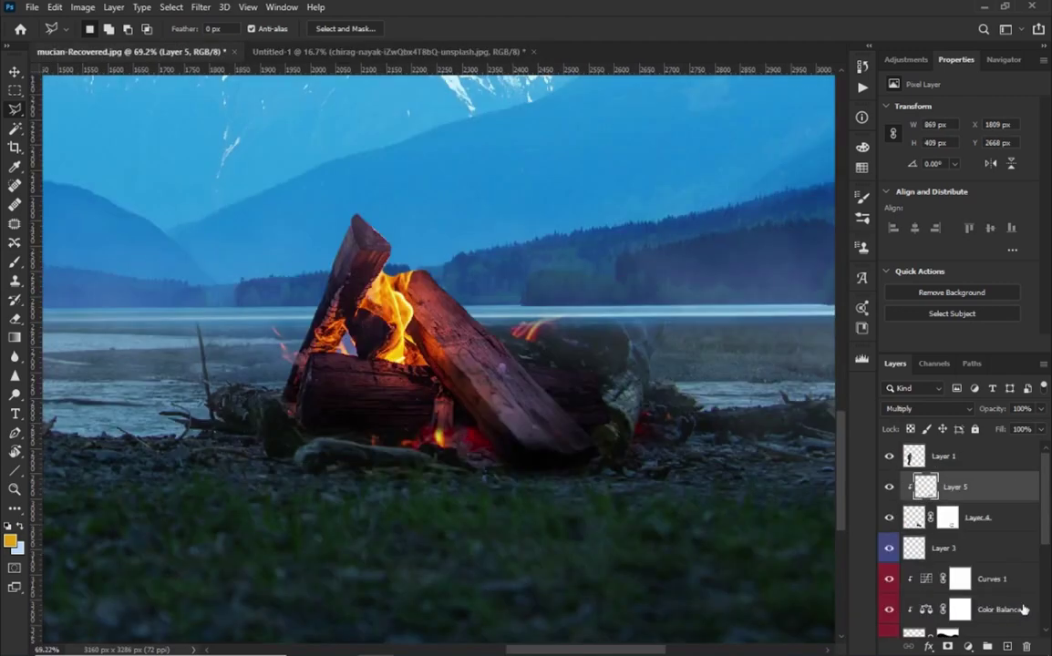
{"action": "key", "text": "ctrl+v"}
{"action": "scroll", "coordinate": [439, 445], "scroll_direction": "down", "scroll_amount": 3}
Set the flame layer to Screen and scale it down onto the campfire logs.
{"action": "left_click", "coordinate": [927, 408]}
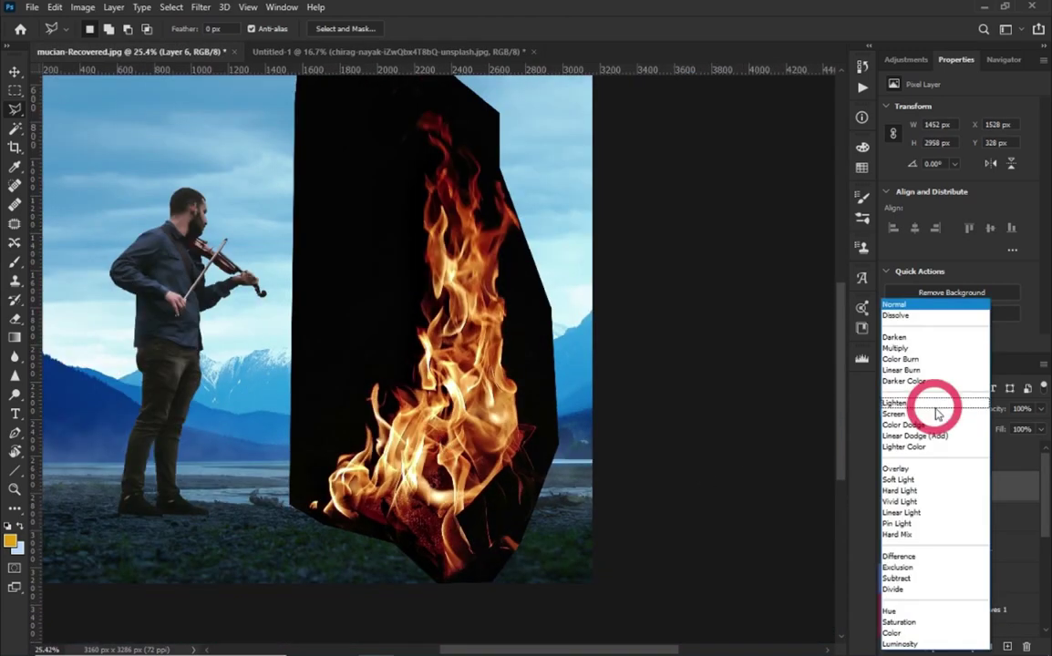
{"action": "left_click", "coordinate": [902, 496]}
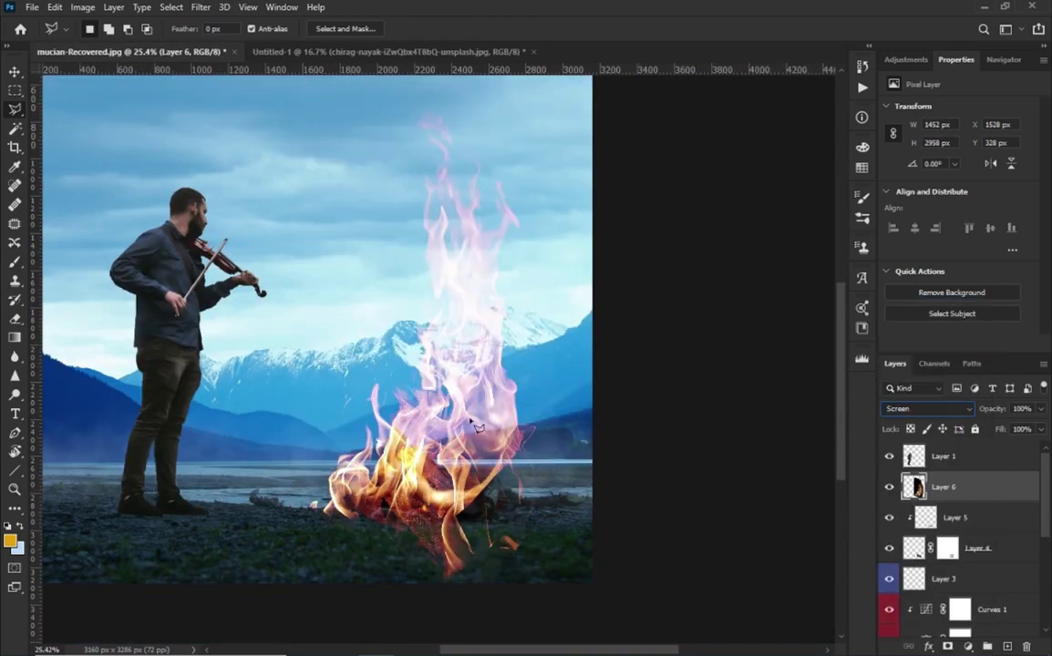
{"action": "key", "text": "ctrl+t"}
{"action": "left_click_drag", "start_coordinate": [587, 582], "coordinate": [430, 458]}
{"action": "mouse_move", "coordinate": [370, 339]}
{"action": "left_mouse_down"}
{"action": "mouse_move", "coordinate": [426, 399]}
{"action": "mouse_move", "coordinate": [427, 389]}
{"action": "left_mouse_up"}
{"action": "left_click_drag", "start_coordinate": [420, 236], "coordinate": [416, 378]}
{"action": "scroll", "coordinate": [450, 451], "scroll_direction": "up", "scroll_amount": 3}
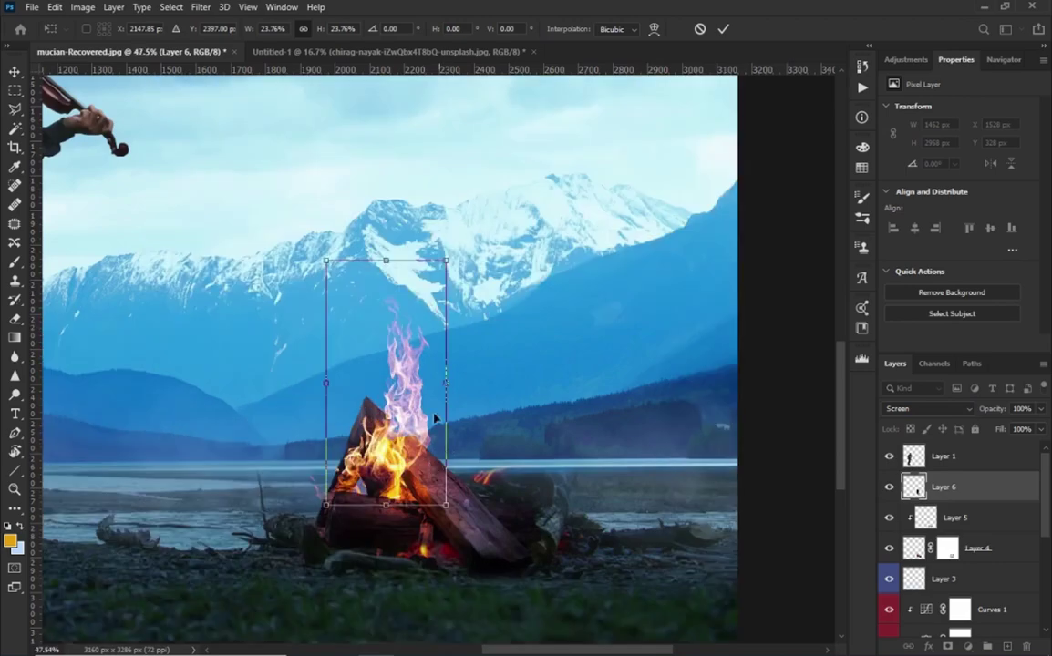
Duplicate the flame, tilt it left, and mask out its wispy left edges.
{"action": "key", "text": "Return"}
{"action": "scroll", "coordinate": [398, 428], "scroll_direction": "up", "scroll_amount": 3}
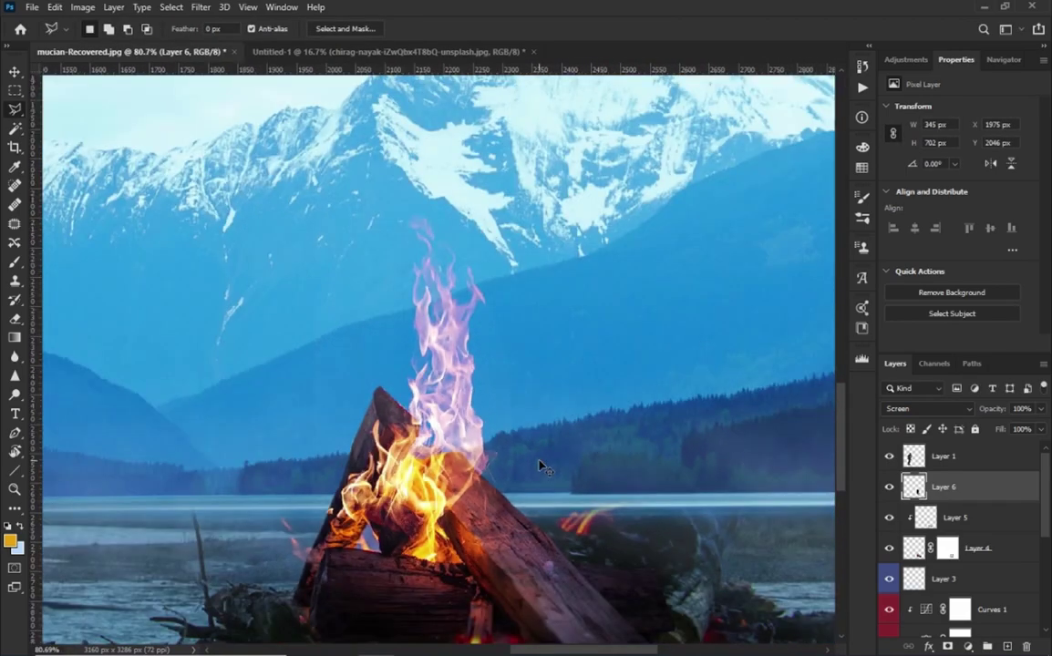
{"action": "key", "text": "ctrl+j"}
{"action": "key", "text": "ctrl+t"}
{"action": "left_click_drag", "start_coordinate": [540, 466], "coordinate": [406, 330]}
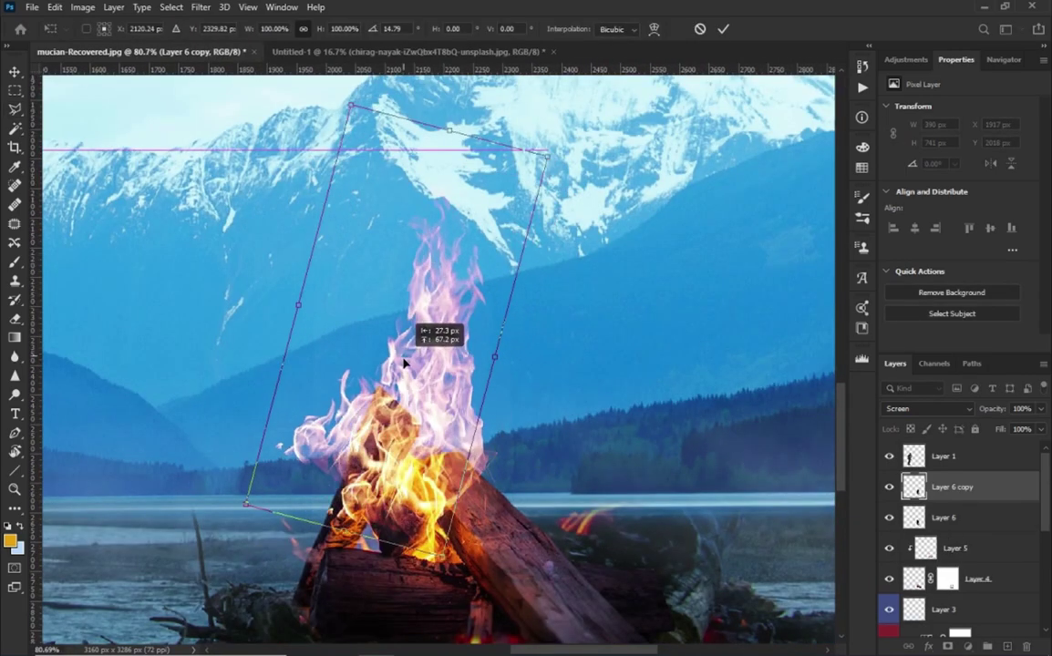
{"action": "key", "text": "Return"}
{"action": "left_click", "coordinate": [947, 646]}
{"action": "key", "text": "b"}
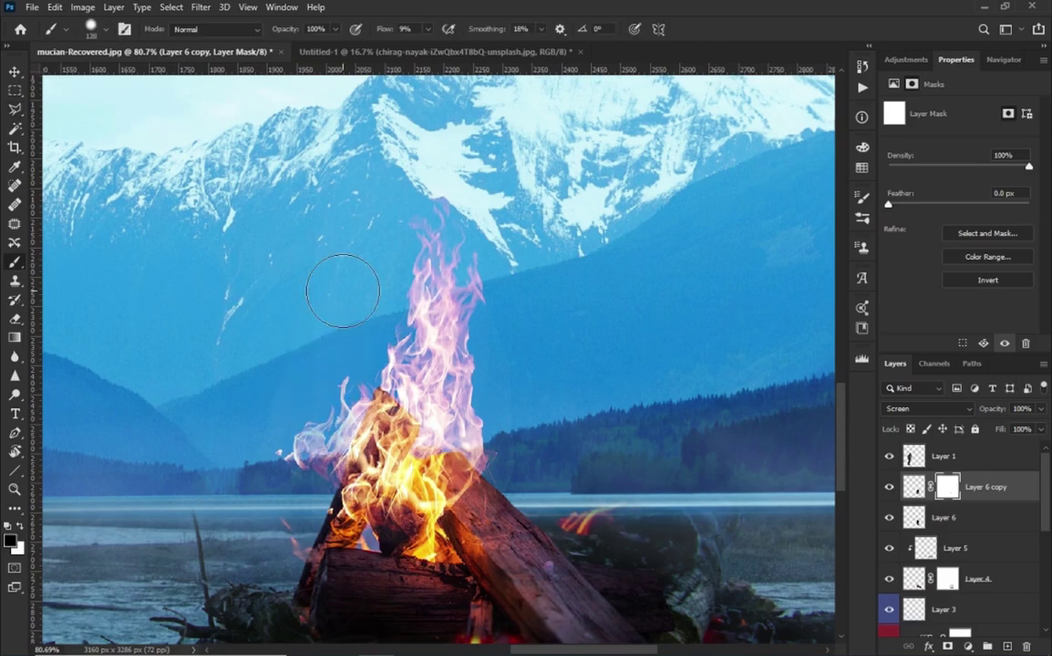
{"action": "left_click_drag", "start_coordinate": [322, 331], "coordinate": [352, 333]}
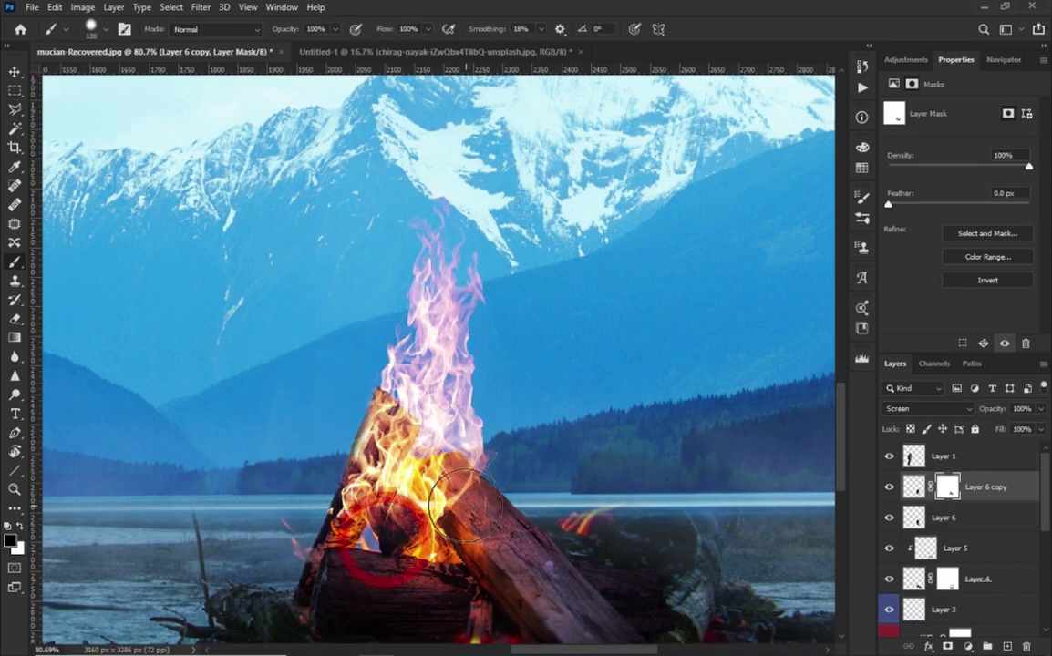
{"action": "left_click_drag", "start_coordinate": [559, 547], "coordinate": [468, 388]}
Make a second flame copy rotated to lean right, keeping its layer mask enabled.
{"action": "key", "text": "ctrl+j"}
{"action": "key", "text": "ctrl+t"}
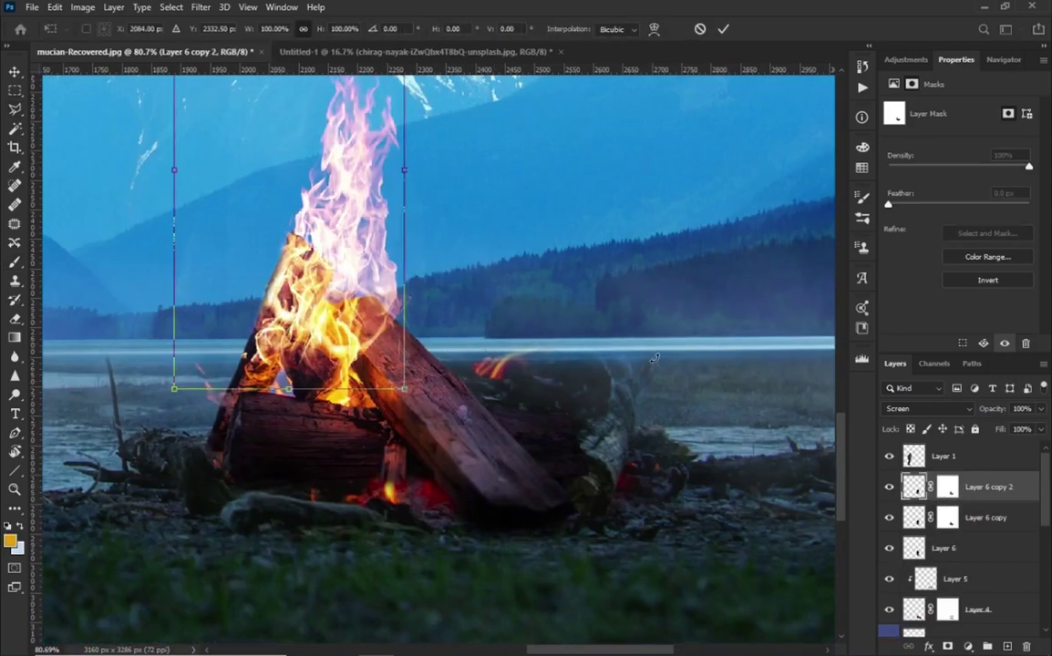
{"action": "scroll", "coordinate": [410, 301], "scroll_direction": "down", "scroll_amount": 3}
{"action": "left_click_drag", "start_coordinate": [456, 114], "coordinate": [535, 128]}
{"action": "key", "text": "Return"}
{"action": "left_click", "coordinate": [947, 492], "text": "shift"}
{"action": "key", "text": "ctrl+t"}
{"action": "mouse_move", "coordinate": [460, 412]}
{"action": "left_mouse_down"}
{"action": "mouse_move", "coordinate": [491, 415]}
{"action": "mouse_move", "coordinate": [400, 211]}
{"action": "mouse_move", "coordinate": [434, 287]}
{"action": "left_mouse_up"}
{"action": "key", "text": "Return"}
{"action": "key", "text": "b"}
{"action": "scroll", "coordinate": [415, 299], "scroll_direction": "down", "scroll_amount": 2}
{"action": "scroll", "coordinate": [415, 299], "scroll_direction": "up", "scroll_amount": 2}
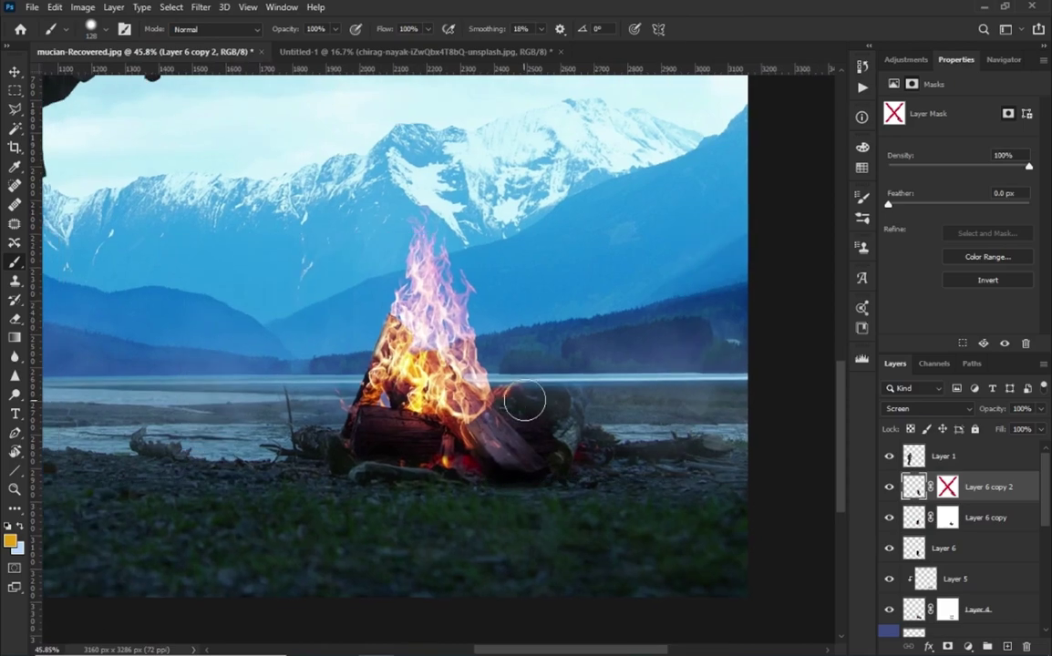
{"action": "left_click", "coordinate": [946, 488], "text": "shift"}
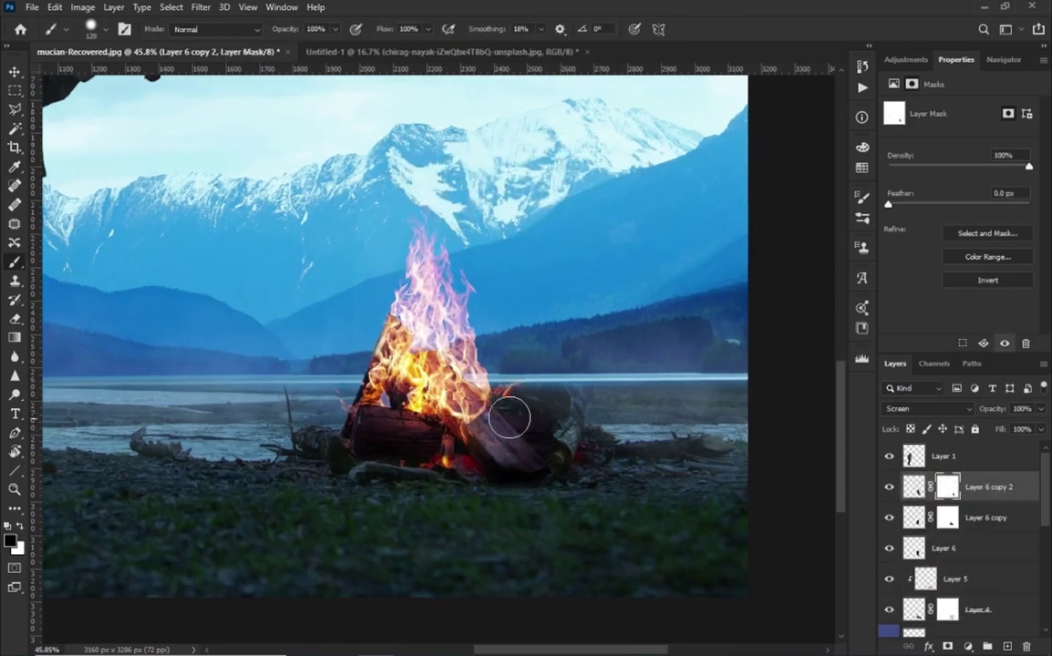
Select all three flame layers and group them into Group 1.
{"action": "scroll", "coordinate": [509, 417], "scroll_direction": "down", "scroll_amount": 1}
{"action": "scroll", "coordinate": [454, 435], "scroll_direction": "down", "scroll_amount": 2}
{"action": "scroll", "coordinate": [493, 446], "scroll_direction": "up", "scroll_amount": 2}
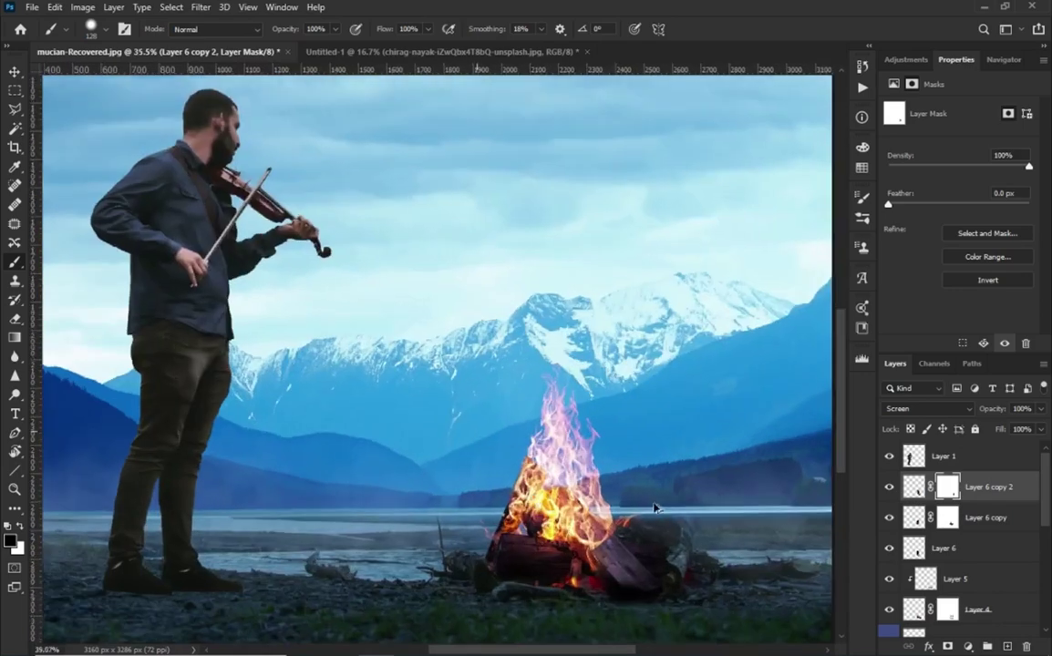
{"action": "scroll", "coordinate": [534, 483], "scroll_direction": "up", "scroll_amount": 1}
{"action": "key", "text": "alt+bracketleft"}
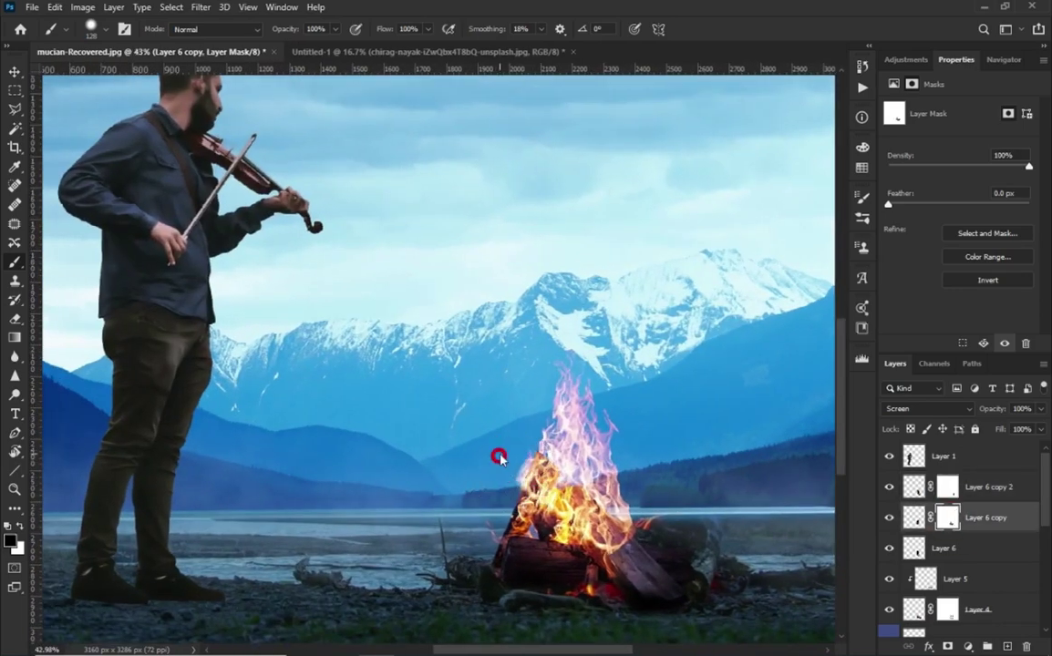
{"action": "scroll", "coordinate": [506, 476], "scroll_direction": "down", "scroll_amount": 2}
{"action": "scroll", "coordinate": [547, 471], "scroll_direction": "down", "scroll_amount": 1}
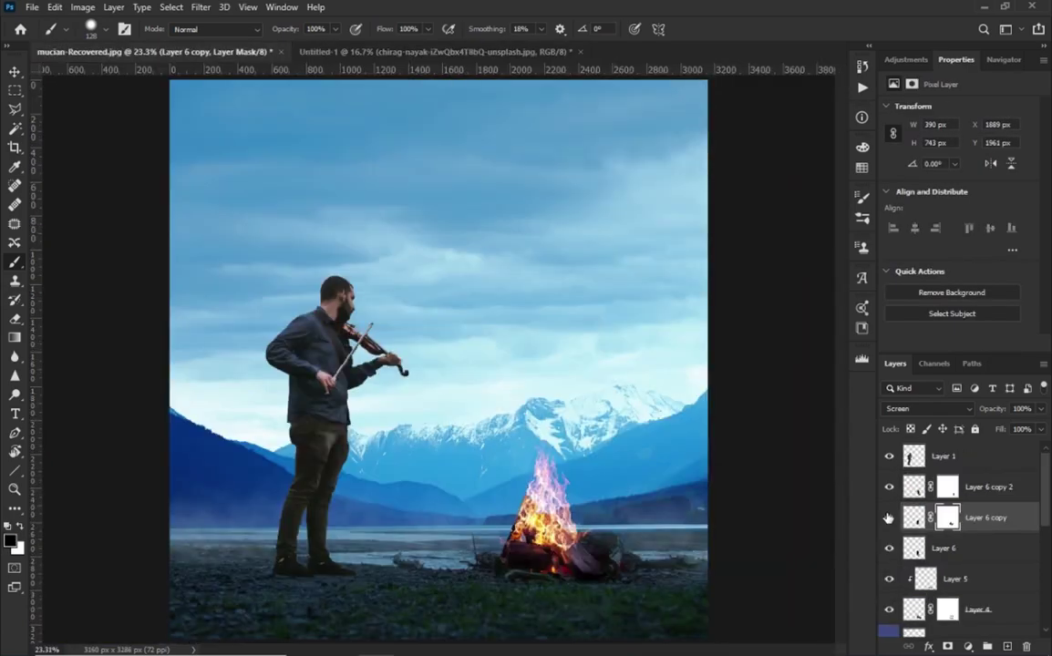
{"action": "left_click", "coordinate": [989, 487]}
{"action": "left_click", "coordinate": [975, 548], "text": "shift"}
{"action": "key", "text": "ctrl+g"}
Label the flame group yellow and add a clipped Levels adjustment to a flame.
{"action": "right_click", "coordinate": [892, 486]}
{"action": "left_click", "coordinate": [907, 565]}
{"action": "left_click", "coordinate": [968, 647]}
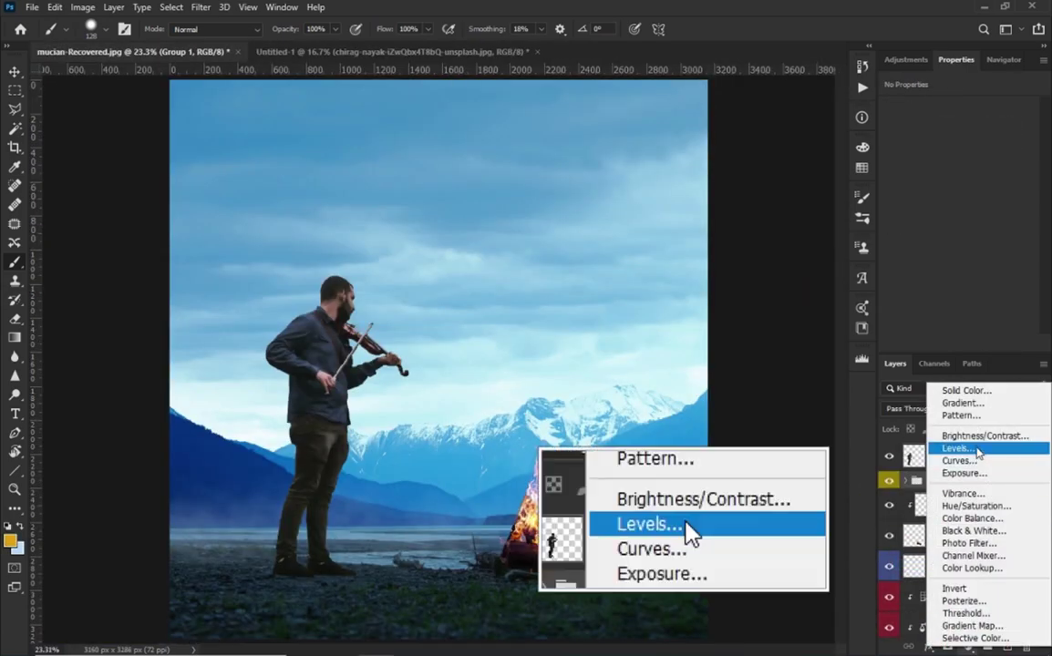
{"action": "left_click", "coordinate": [966, 449]}
{"action": "left_click", "coordinate": [941, 344]}
{"action": "left_click_drag", "start_coordinate": [915, 215], "coordinate": [908, 215]}
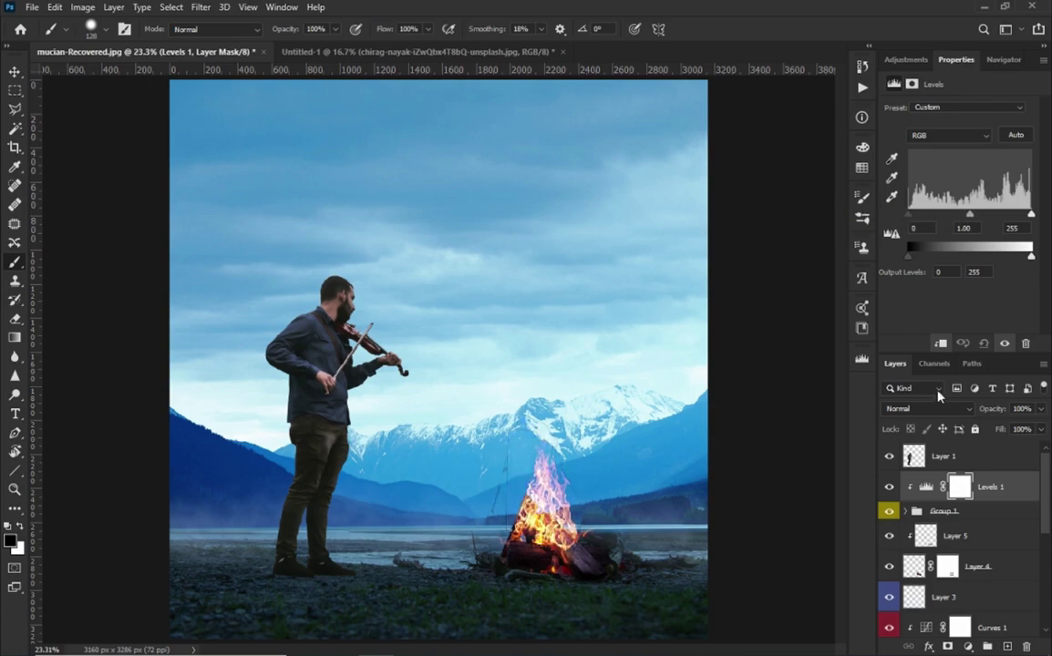
Darken the flames with clipped Levels black points of 41 and 45.
{"action": "left_click", "coordinate": [890, 487]}
{"action": "key", "text": "ctrl+plus"}
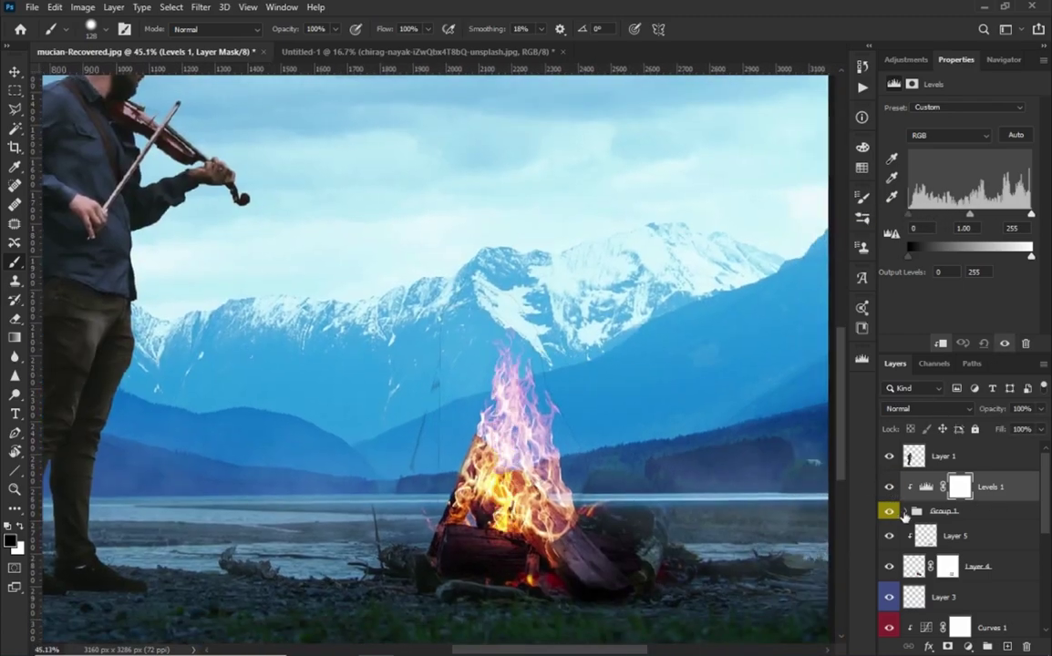
{"action": "left_click", "coordinate": [903, 513]}
{"action": "left_click_drag", "start_coordinate": [908, 215], "coordinate": [927, 214]}
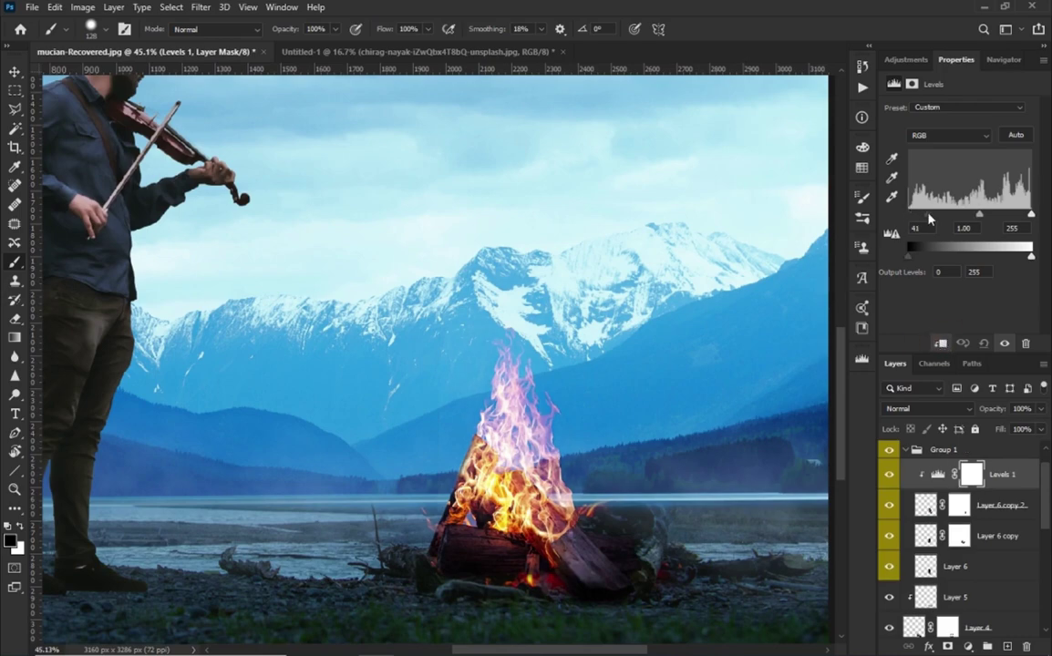
{"action": "mouse_move", "coordinate": [972, 474]}
{"action": "left_mouse_down"}
{"action": "mouse_move", "coordinate": [999, 529]}
{"action": "mouse_move", "coordinate": [950, 611]}
{"action": "left_mouse_up"}
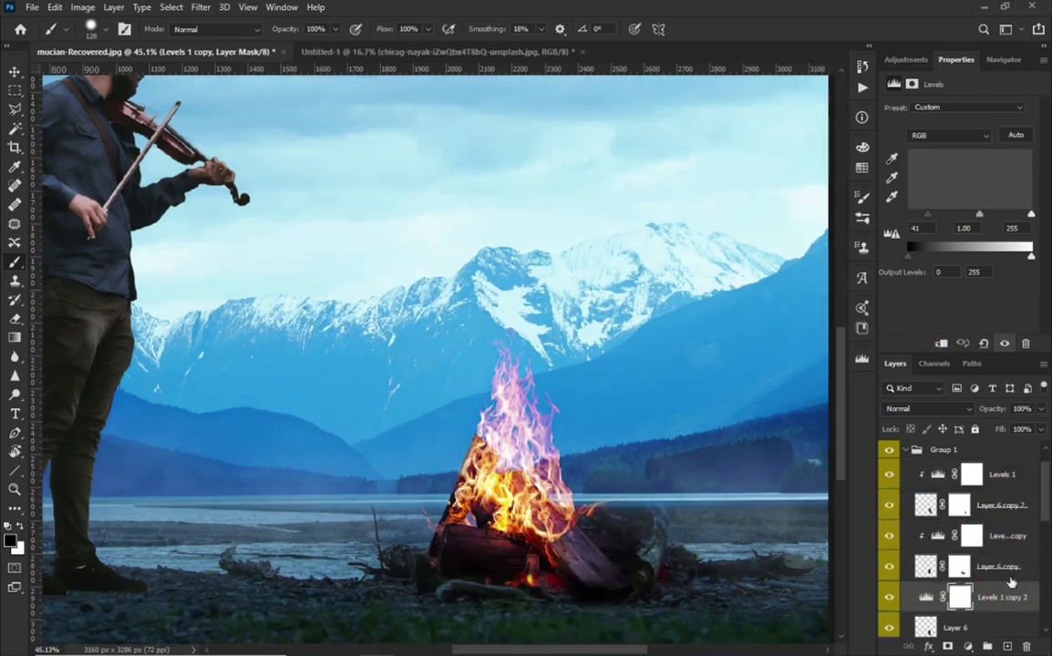
{"action": "left_click_drag", "start_coordinate": [934, 216], "coordinate": [929, 217]}
{"action": "key", "text": "ctrl+0"}
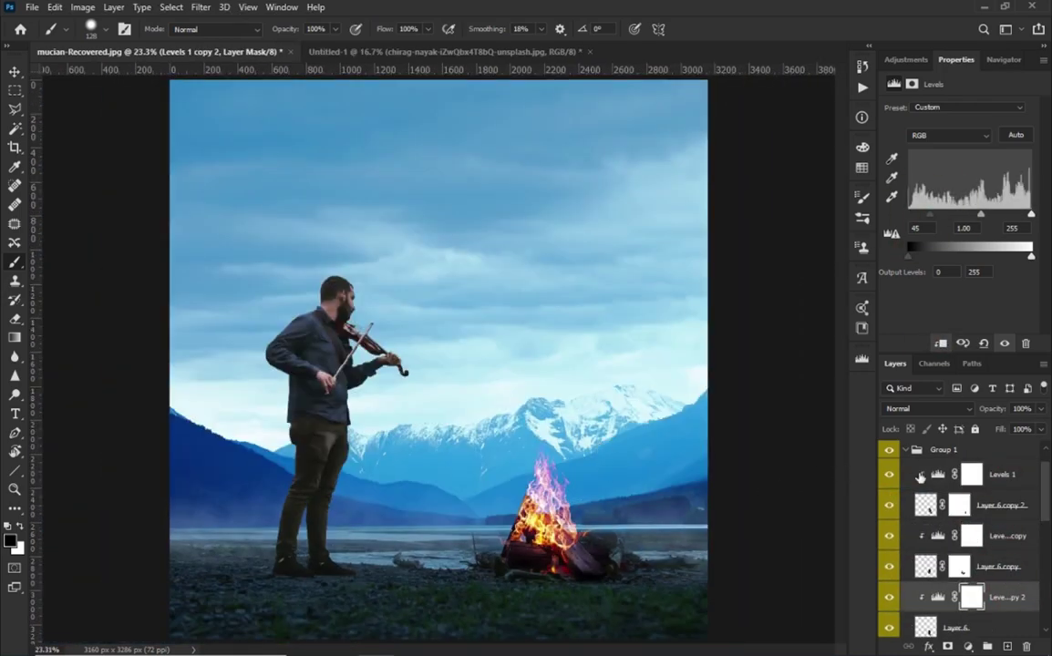
Collapse the flame group and add new empty layers above it.
{"action": "left_click", "coordinate": [906, 450]}
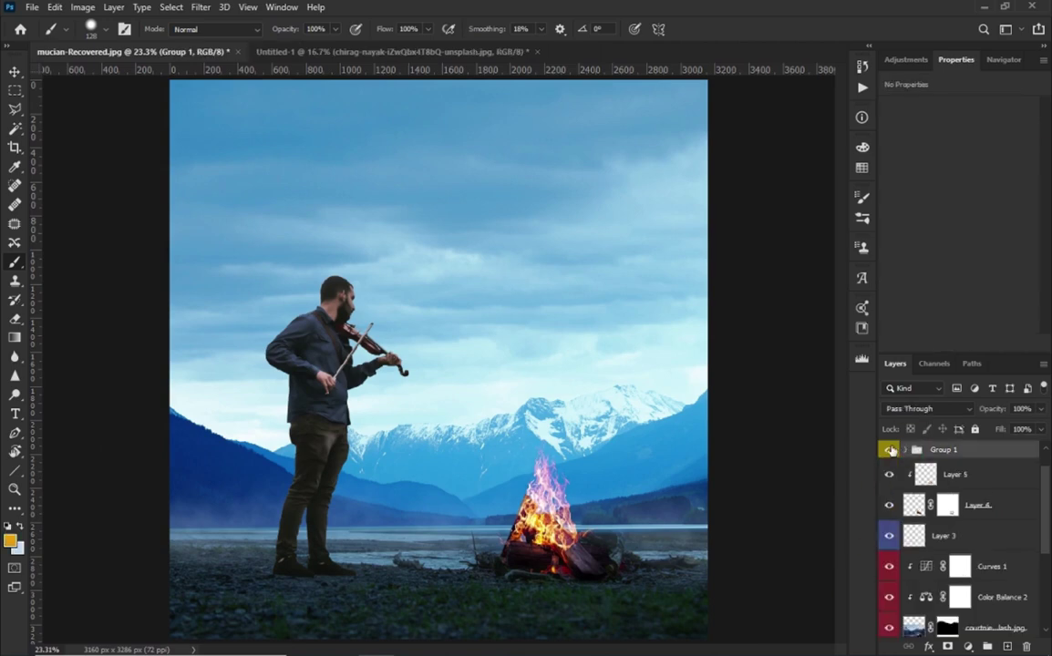
{"action": "key", "text": "ctrl+alt+shift+e"}
{"action": "scroll", "coordinate": [528, 472], "scroll_direction": "up", "scroll_amount": 2}
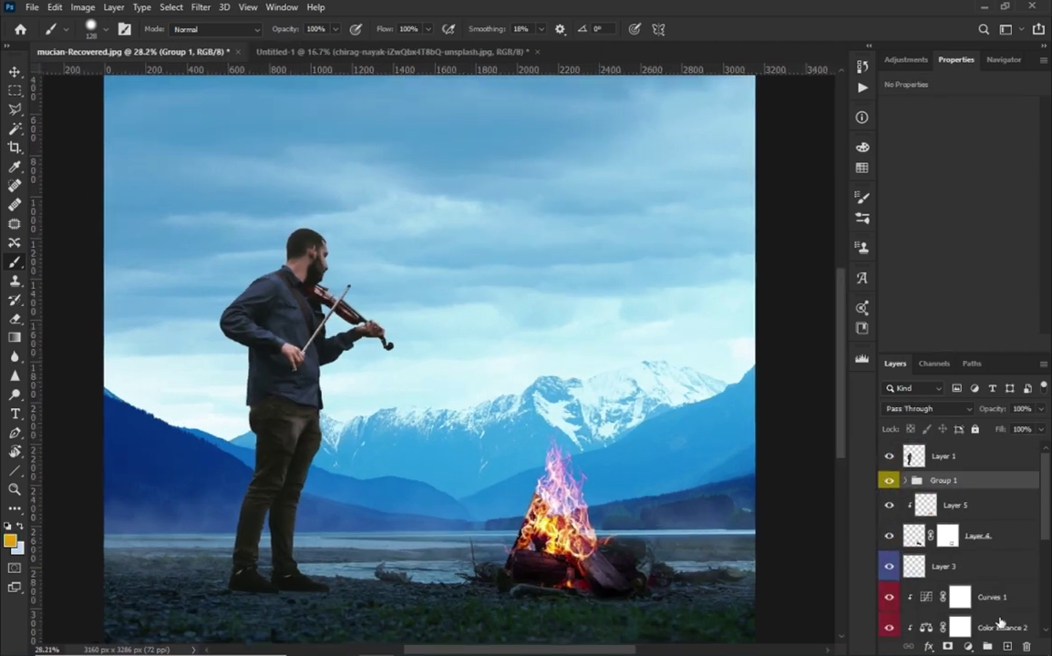
{"action": "left_click", "coordinate": [1007, 647]}
{"action": "left_click", "coordinate": [966, 511]}
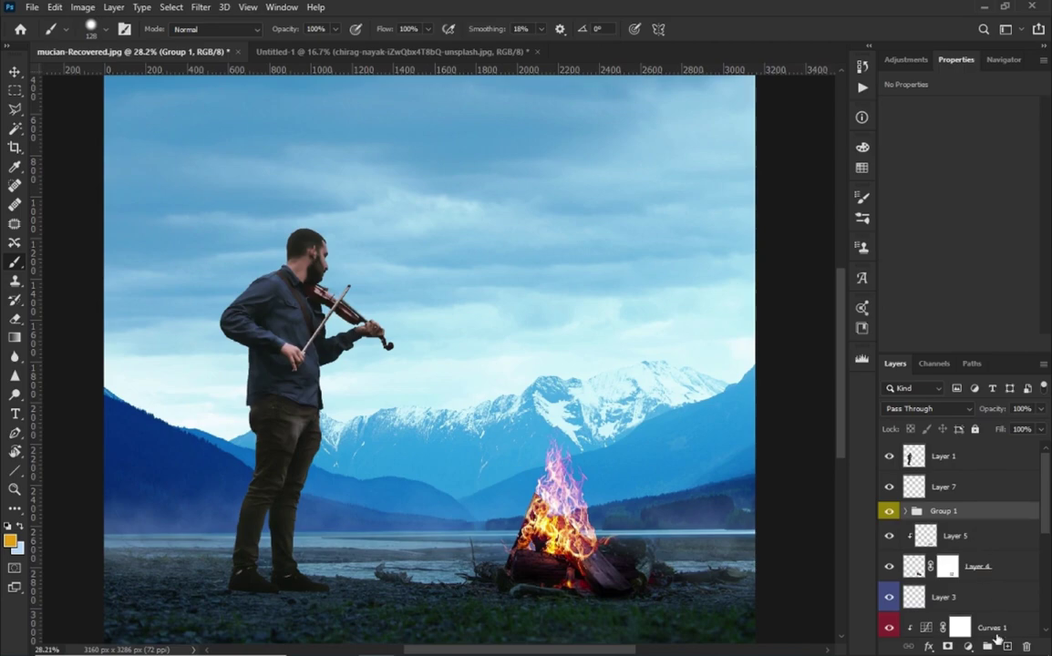
Add Layer 8 below the flame group and choose a brush from the smoke brushes folder.
{"action": "left_click", "coordinate": [1008, 648]}
{"action": "scroll", "coordinate": [527, 530], "scroll_direction": "up", "scroll_amount": 1}
{"action": "right_click", "coordinate": [527, 531]}
{"action": "scroll", "coordinate": [474, 496], "scroll_direction": "down", "scroll_amount": 3}
{"action": "scroll", "coordinate": [474, 497], "scroll_direction": "down", "scroll_amount": 3}
{"action": "scroll", "coordinate": [456, 511], "scroll_direction": "down", "scroll_amount": 3}
{"action": "left_click", "coordinate": [484, 526]}
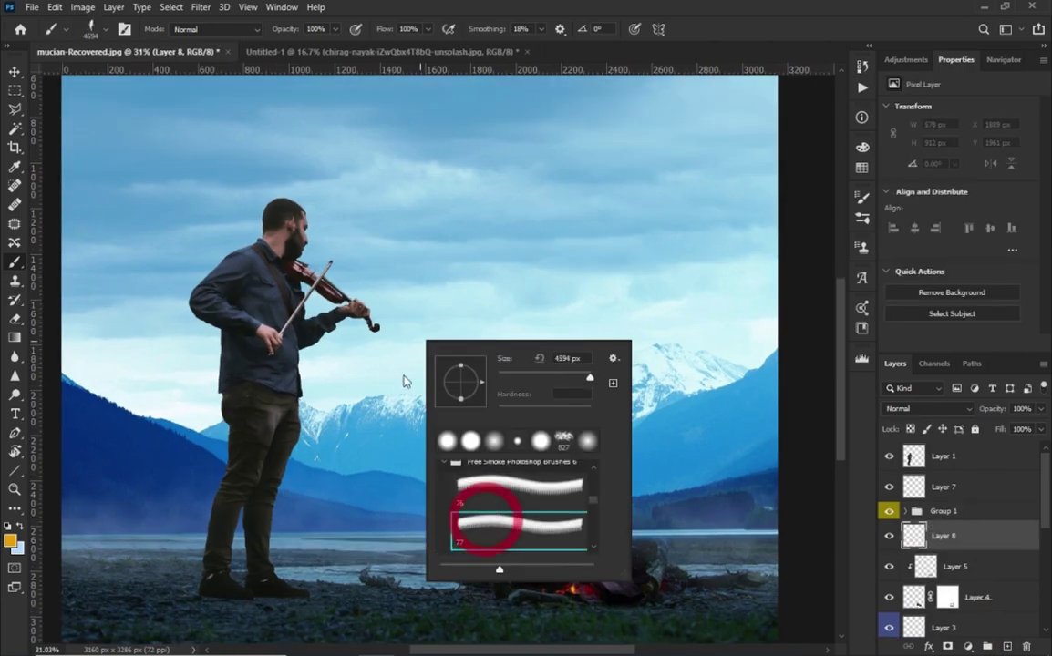
{"action": "double_click", "coordinate": [481, 522]}
{"action": "scroll", "coordinate": [429, 383], "scroll_direction": "down", "scroll_amount": 3}
{"action": "scroll", "coordinate": [456, 384], "scroll_direction": "down", "scroll_amount": 1}
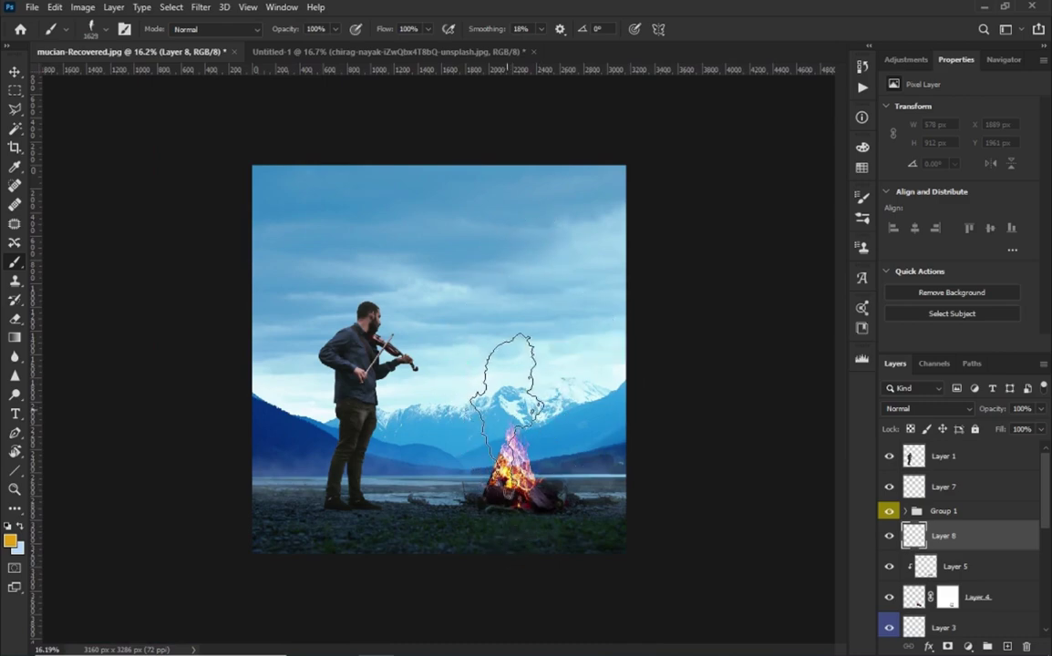
Set the foreground painting colour to white.
{"action": "key", "text": "x"}
{"action": "left_click", "coordinate": [10, 541]}
{"action": "left_click", "coordinate": [665, 219]}
{"action": "left_click", "coordinate": [995, 211]}
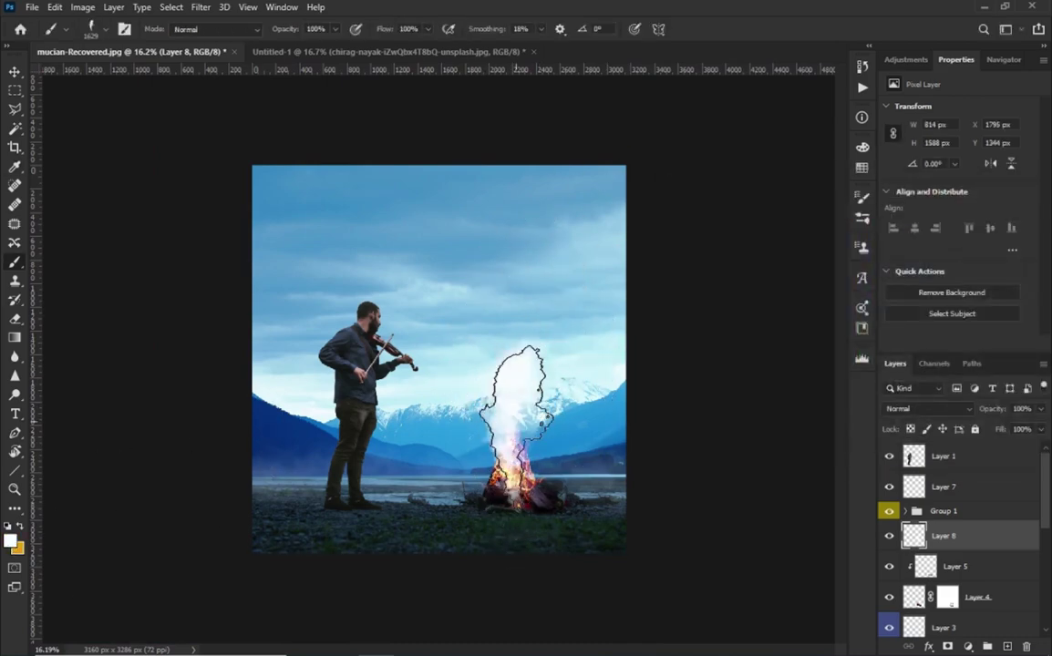
{"action": "scroll", "coordinate": [441, 359], "scroll_direction": "up", "scroll_amount": 2}
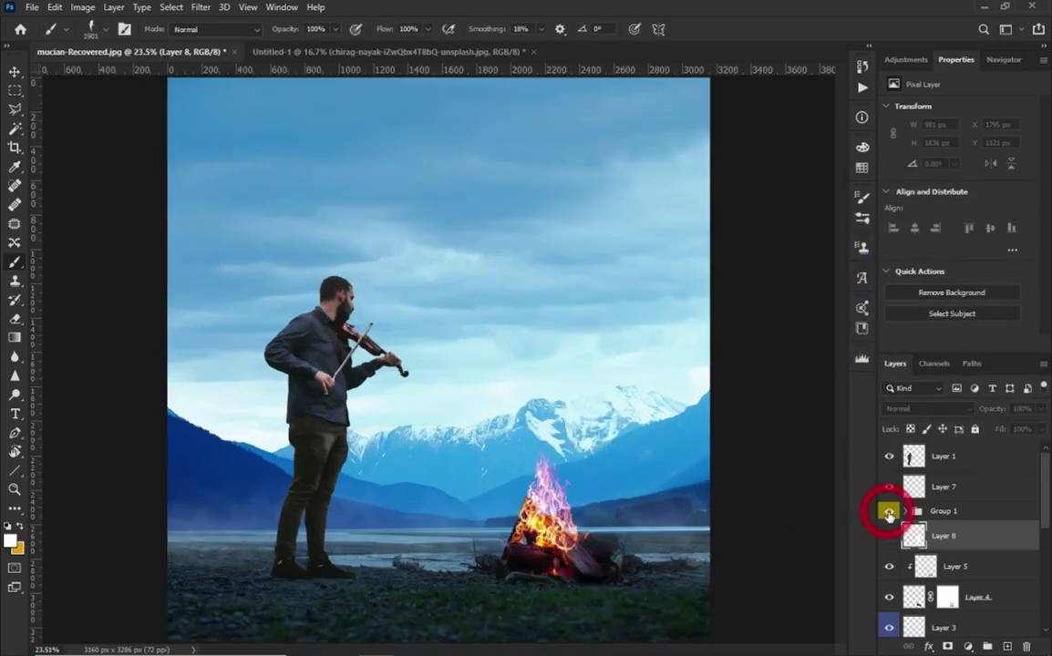
{"action": "left_click", "coordinate": [889, 515]}
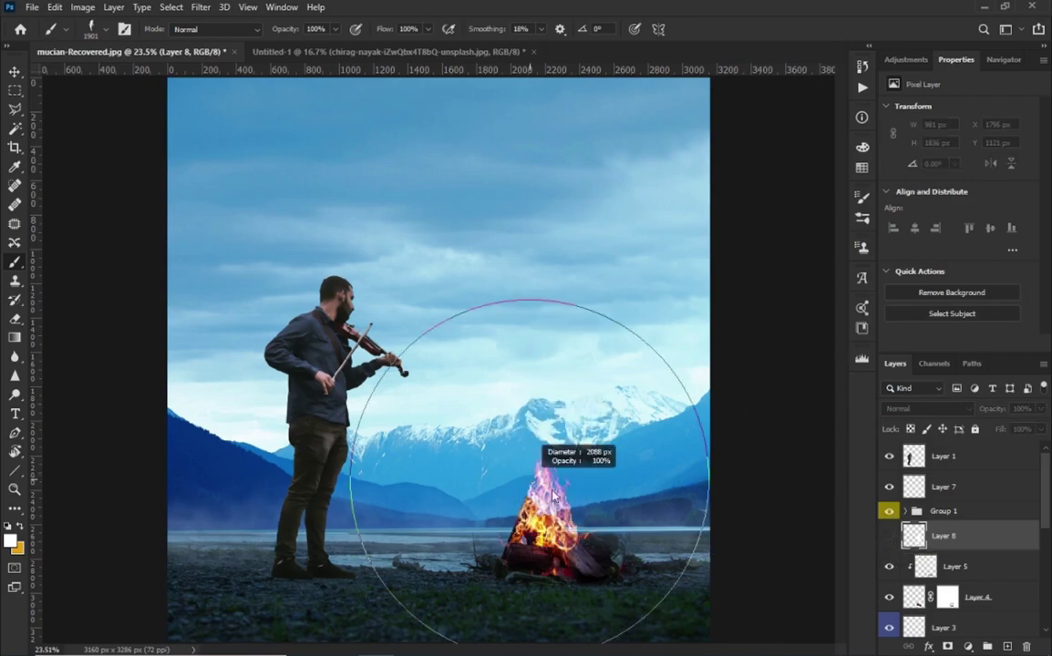
Try a different smoke brush above the fire, then undo the stamp.
{"action": "right_click", "coordinate": [538, 412]}
{"action": "left_click", "coordinate": [638, 594]}
{"action": "key", "text": "Return"}
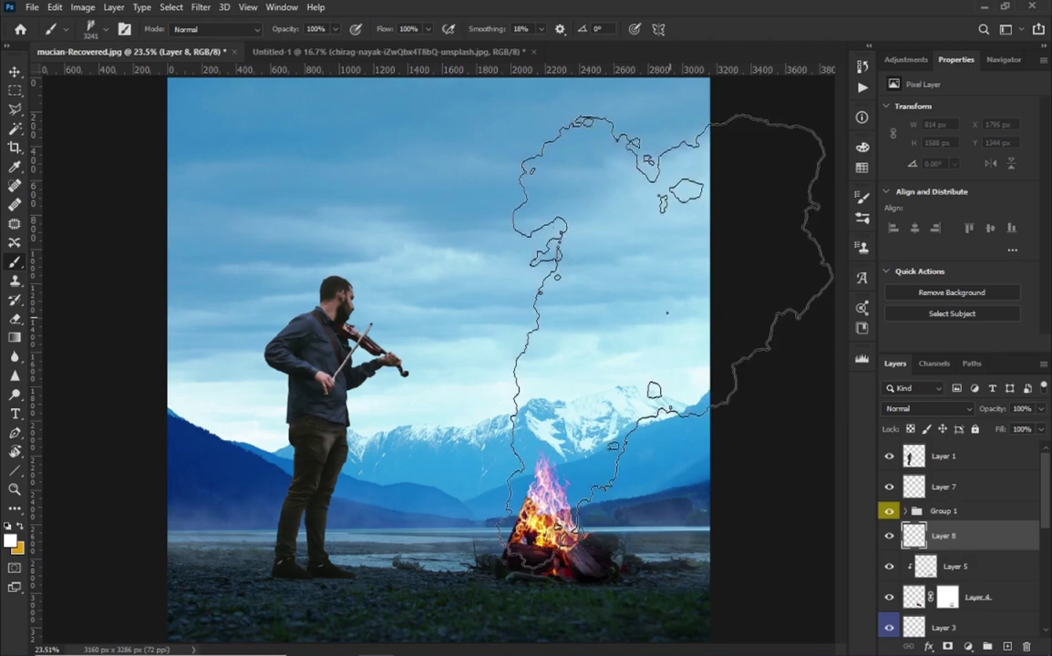
{"action": "left_click", "coordinate": [666, 312]}
{"action": "key", "text": "ctrl+t"}
{"action": "right_click", "coordinate": [634, 368]}
{"action": "key", "text": "Escape"}
{"action": "key", "text": "Return"}
{"action": "key", "text": "ctrl+minus"}
{"action": "key", "text": "ctrl+z"}
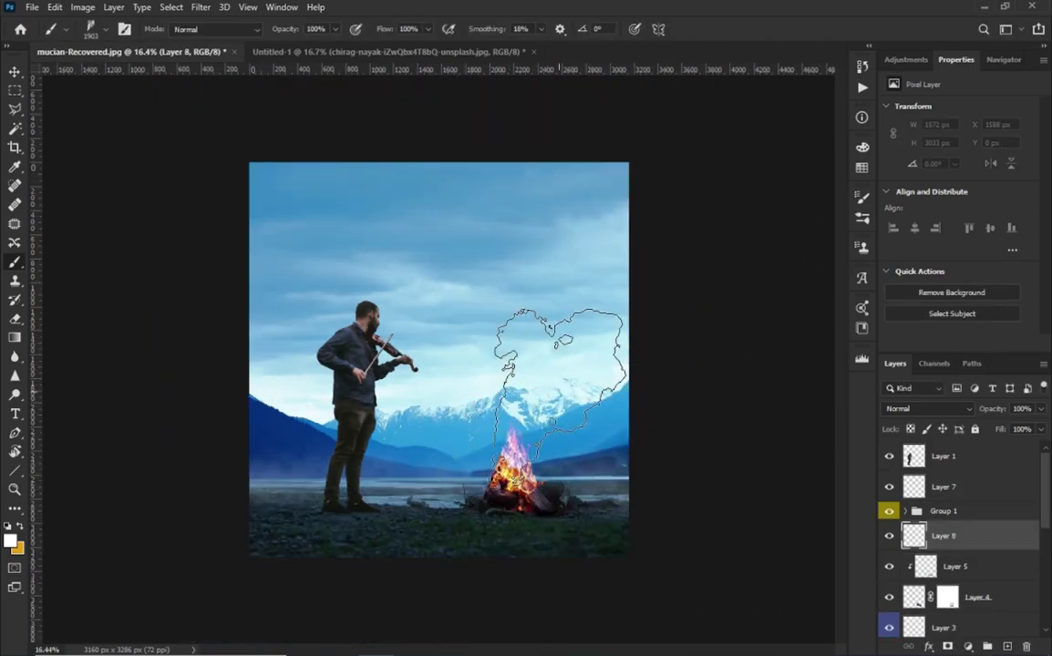
Rotate the smoke brush tip and stamp smoke above the fire again.
{"action": "key", "text": "ctrl+plus"}
{"action": "key", "text": "Left"}
{"action": "key", "text": "Left"}
{"action": "key", "text": "Left"}
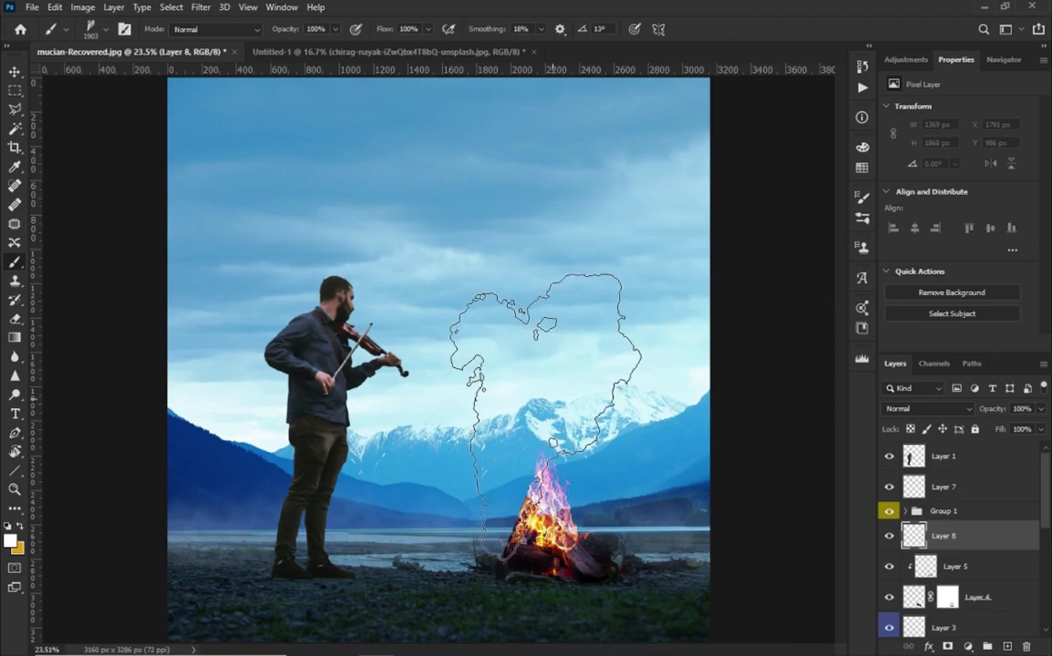
{"action": "key", "text": "Left"}
{"action": "key", "text": "Left"}
{"action": "key", "text": "Left"}
{"action": "left_click", "coordinate": [533, 383]}
{"action": "scroll", "coordinate": [479, 461], "scroll_direction": "up", "scroll_amount": 1}
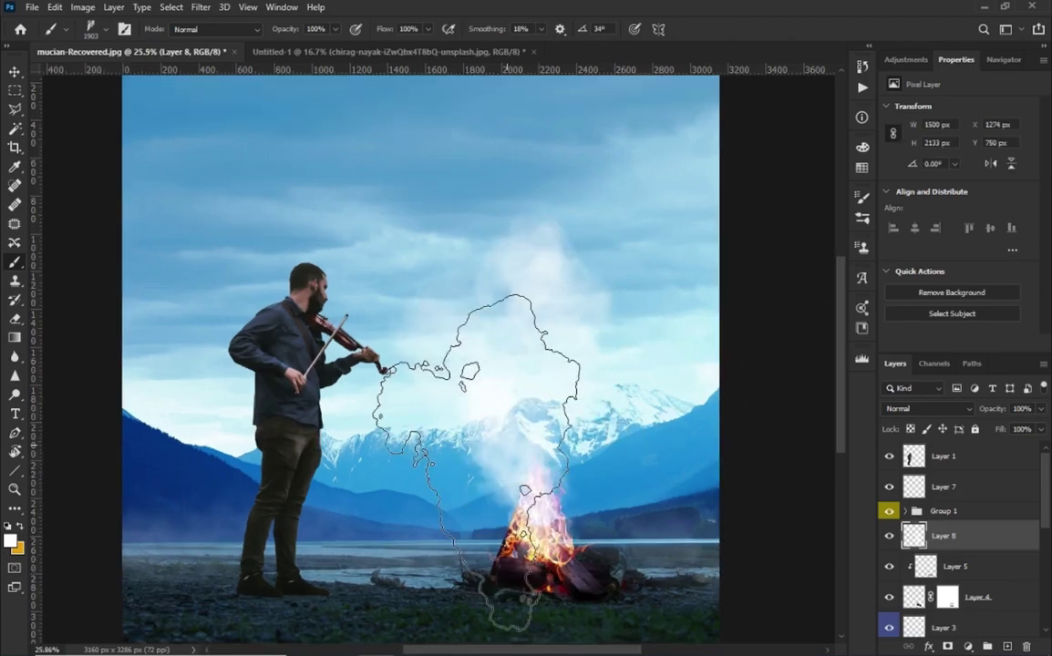
Stamp smoke above the campfire with a smoke-shaped brush rotated 39° at 29% opacity.
{"action": "right_click", "coordinate": [547, 401]}
{"action": "left_click", "coordinate": [646, 563]}
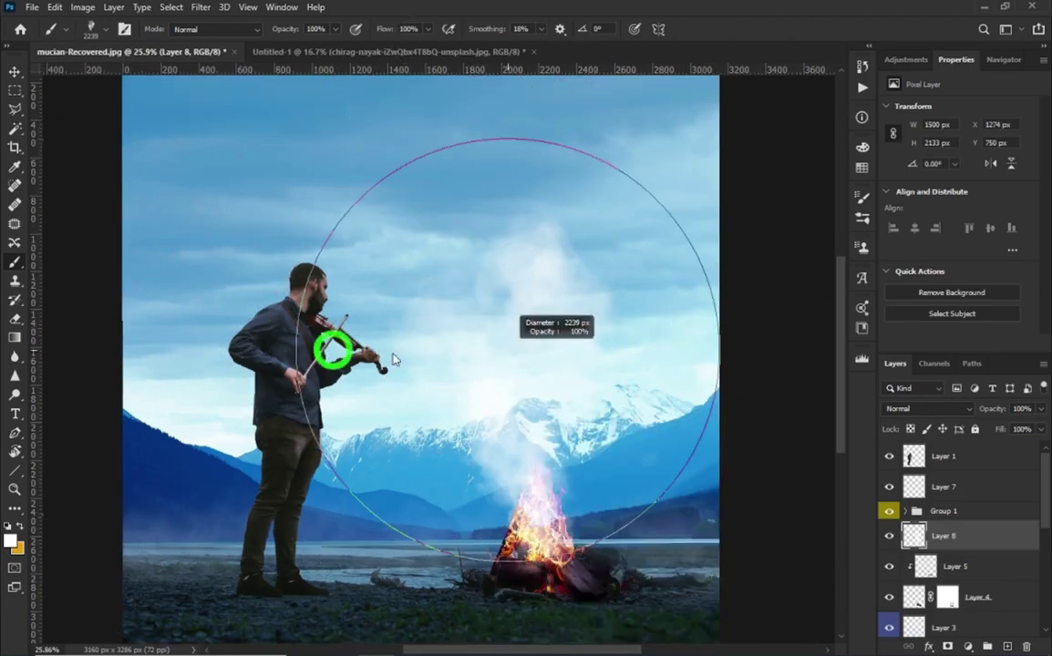
{"action": "right_click", "coordinate": [573, 202]}
{"action": "left_click", "coordinate": [669, 387]}
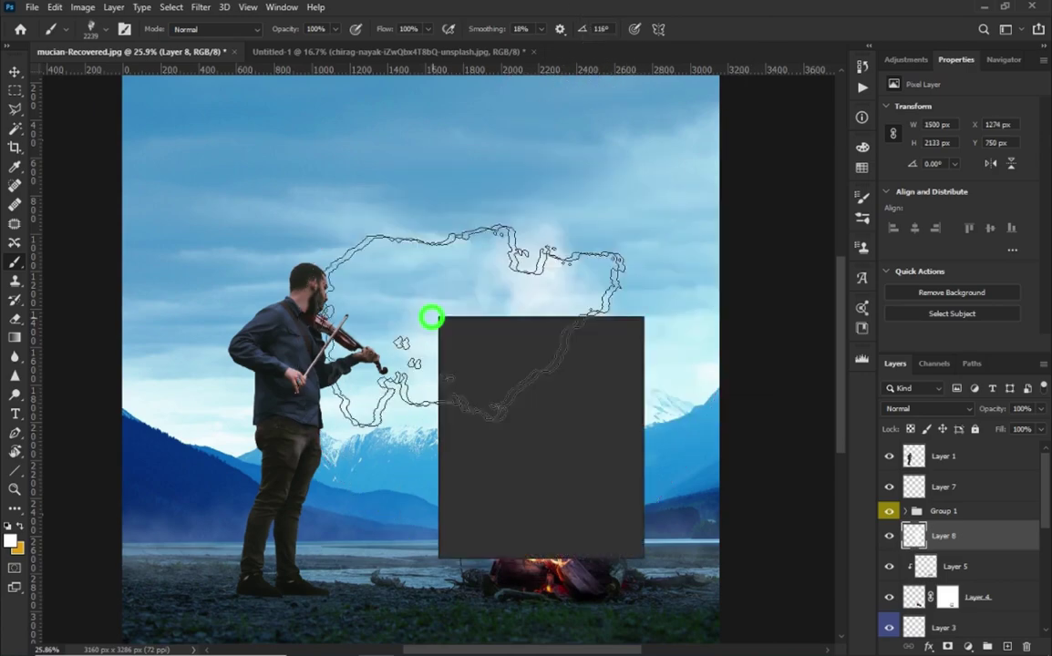
{"action": "left_click_drag", "start_coordinate": [463, 347], "coordinate": [481, 339]}
{"action": "key", "text": "Return"}
{"action": "left_click_drag", "start_coordinate": [335, 36], "coordinate": [300, 39]}
{"action": "left_click", "coordinate": [463, 475]}
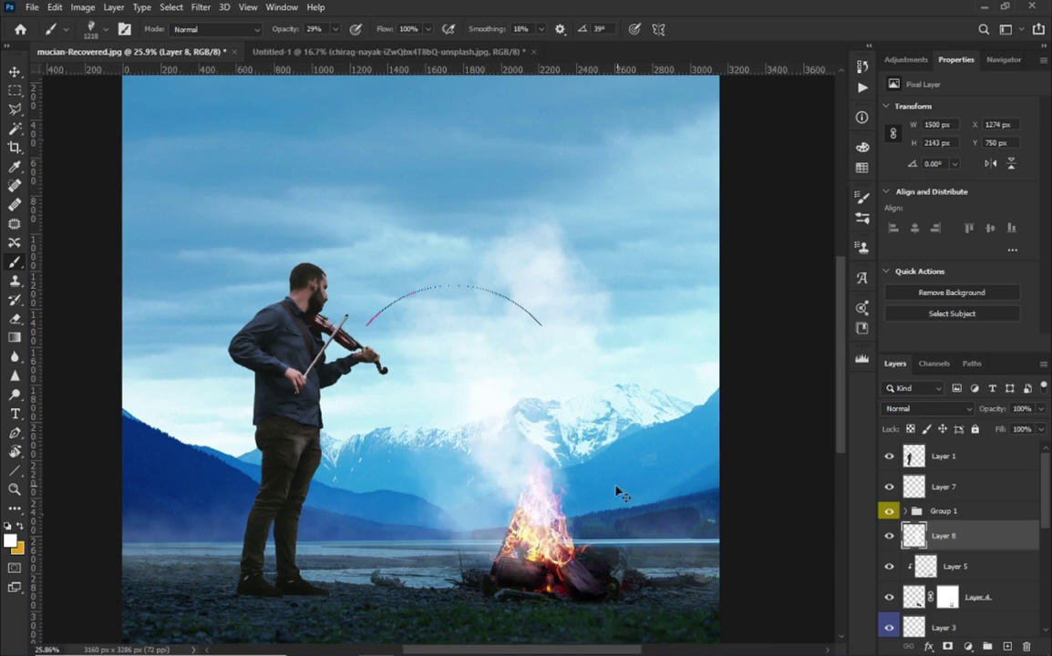
Select the smoke on Layer 8 and pick a soft round brush.
{"action": "left_click", "coordinate": [920, 487]}
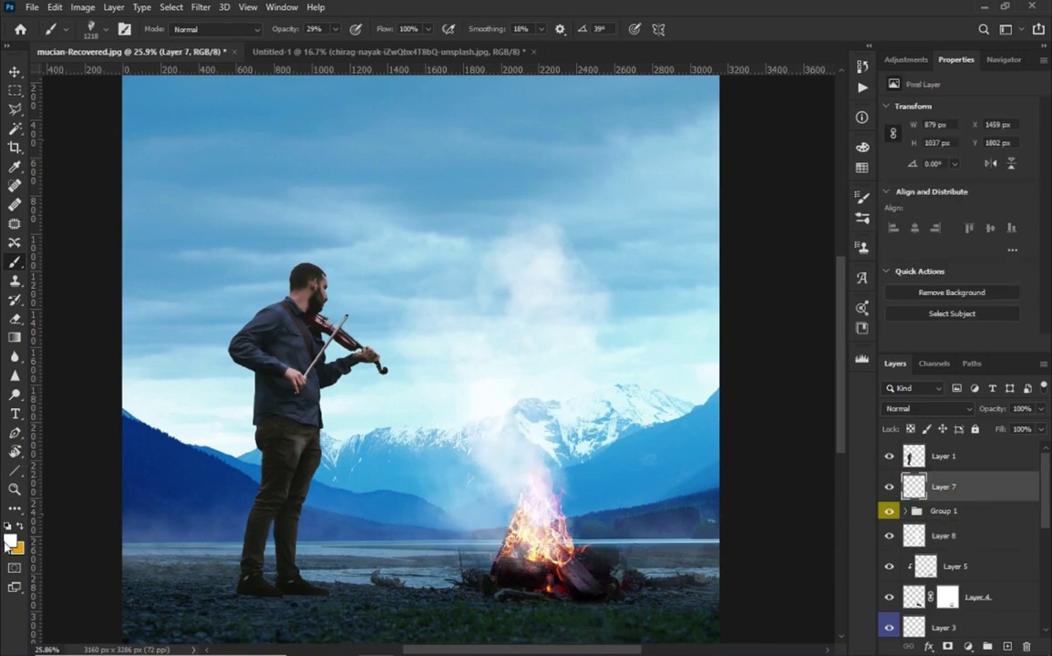
{"action": "right_click", "coordinate": [593, 475]}
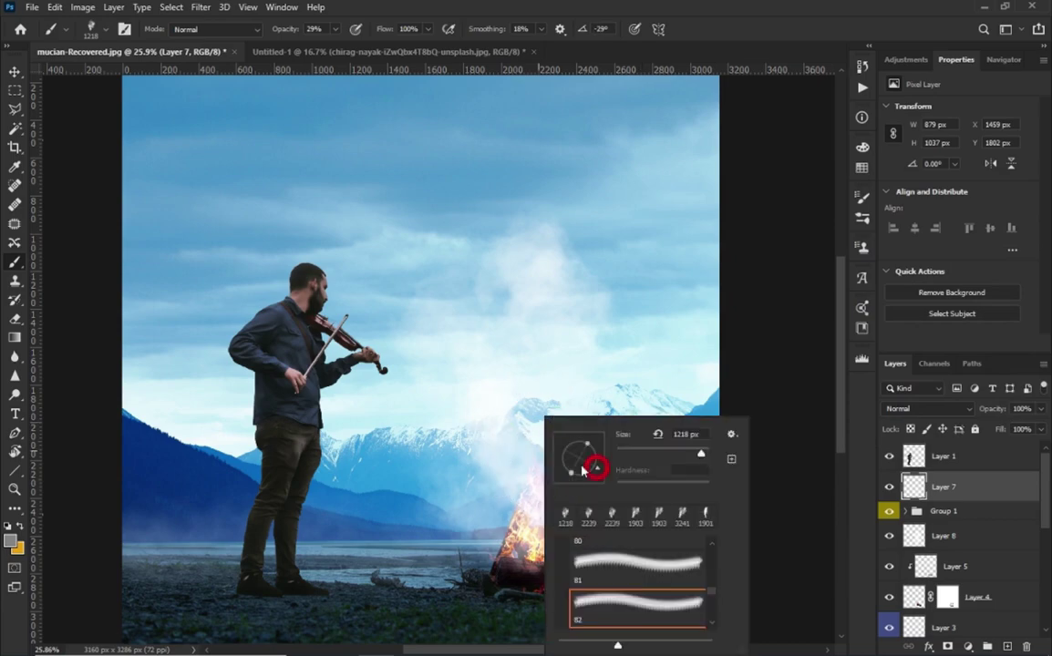
{"action": "key", "text": "Escape"}
{"action": "key", "text": "v"}
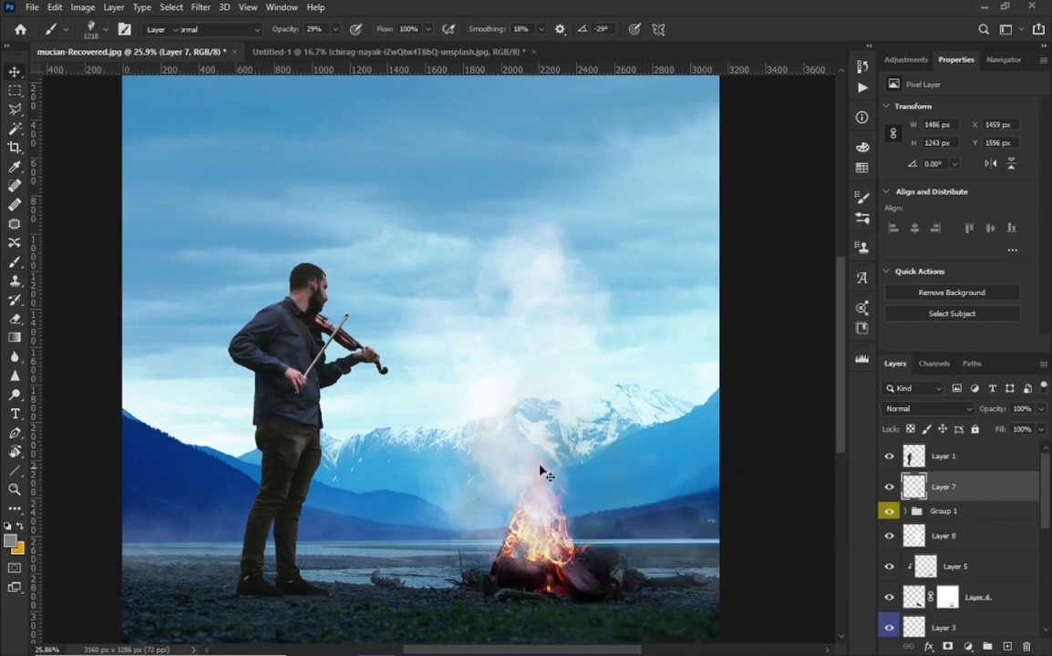
{"action": "scroll", "coordinate": [542, 472], "scroll_direction": "down", "scroll_amount": 1}
{"action": "left_click", "coordinate": [943, 536]}
{"action": "key", "text": "b"}
{"action": "right_click", "coordinate": [584, 392]}
{"action": "scroll", "coordinate": [651, 444], "scroll_direction": "up", "scroll_amount": 5}
{"action": "double_click", "coordinate": [570, 444]}
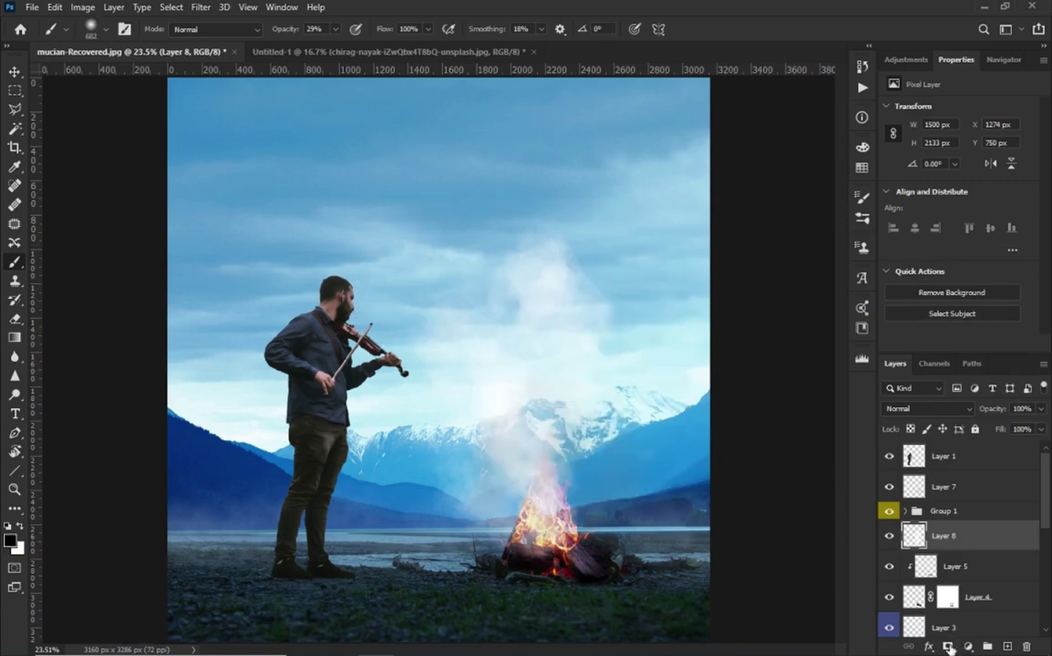
Mask out the smoke haze over the mountains, then add a solid colour fill layer.
{"action": "left_click", "coordinate": [948, 647]}
{"action": "key", "text": "bracketright"}
{"action": "key", "text": "bracketright"}
{"action": "key", "text": "bracketright"}
{"action": "left_click_drag", "start_coordinate": [445, 350], "coordinate": [575, 445]}
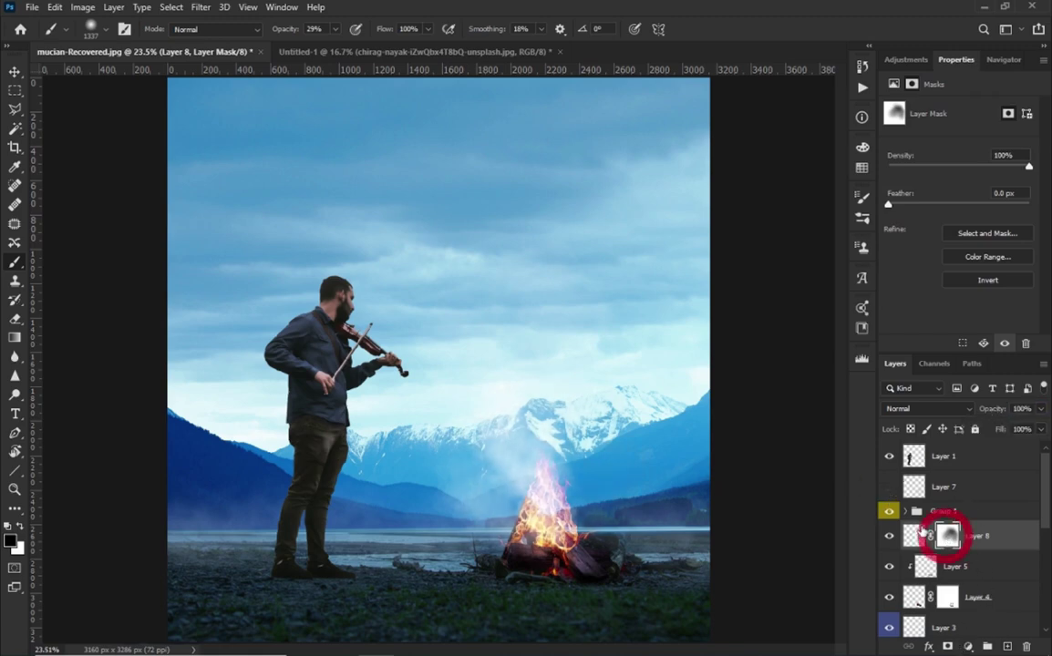
{"action": "left_click", "coordinate": [968, 646]}
{"action": "left_click", "coordinate": [968, 392]}
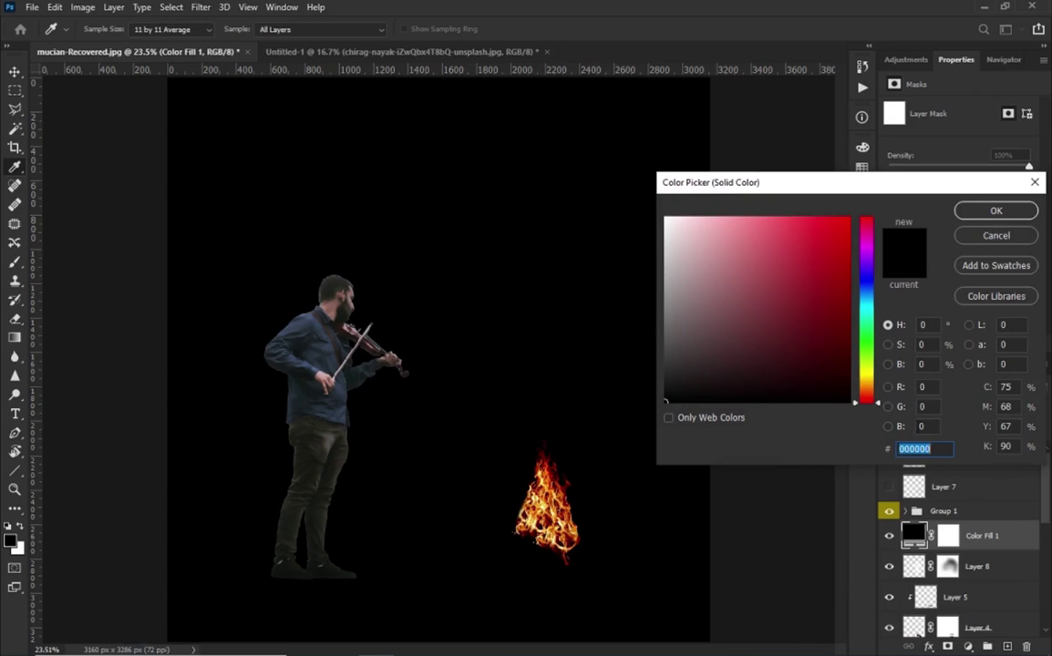
Pick a light blue fill colour, clip it to the smoke layer, and set 60% opacity.
{"action": "left_click_drag", "start_coordinate": [866, 401], "coordinate": [866, 279]}
{"action": "left_click_drag", "start_coordinate": [820, 237], "coordinate": [729, 219]}
{"action": "left_click_drag", "start_coordinate": [866, 279], "coordinate": [866, 296]}
{"action": "left_click", "coordinate": [997, 210]}
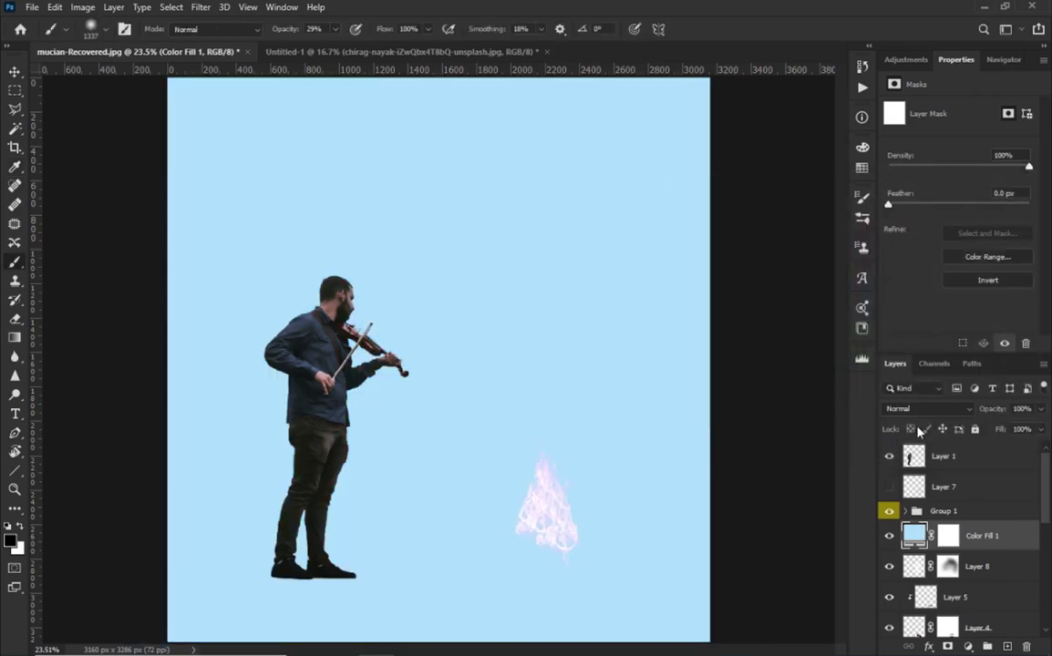
{"action": "left_click", "coordinate": [893, 549], "text": "alt"}
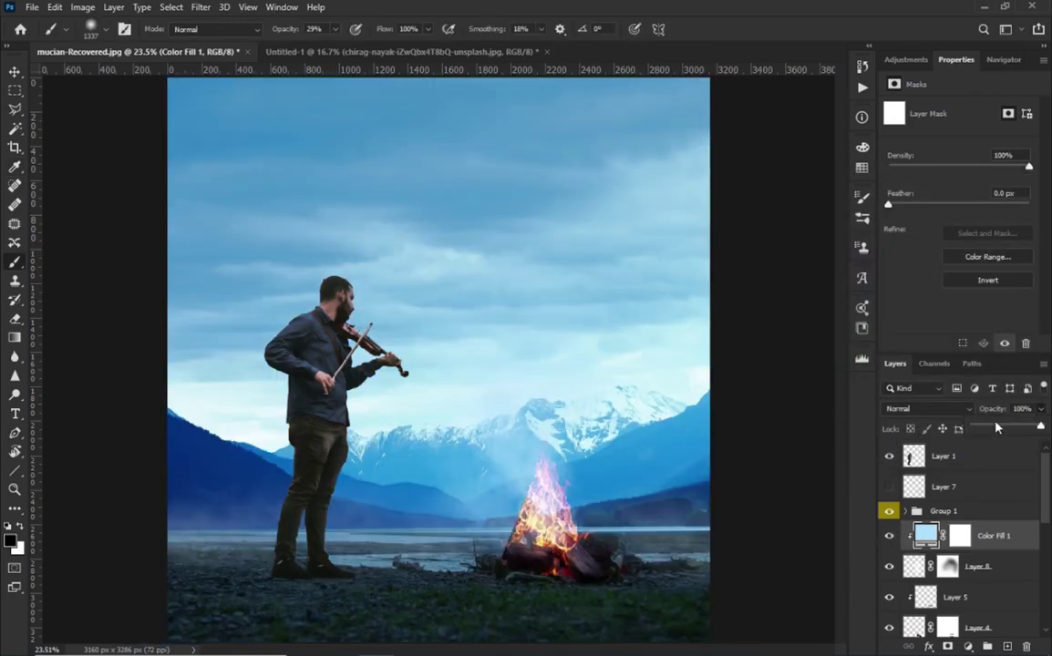
{"action": "left_click_drag", "start_coordinate": [1018, 429], "coordinate": [1014, 429]}
{"action": "scroll", "coordinate": [613, 517], "scroll_direction": "down", "scroll_amount": 2}
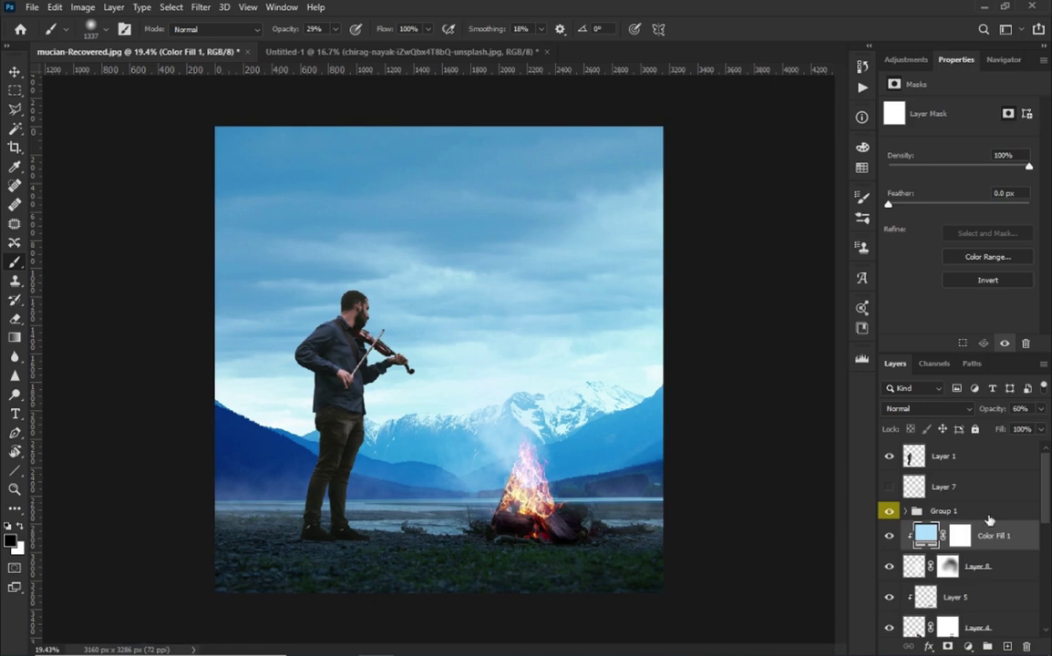
Select Group 1 and add a second Solid Color fill layer.
{"action": "left_click", "coordinate": [967, 511]}
{"action": "left_click", "coordinate": [969, 647]}
{"action": "left_click", "coordinate": [951, 392]}
Set the new fill's colour to orange-yellow ffae00.
{"action": "type", "text": "00ffae"}
{"action": "type", "text": "ffae00"}
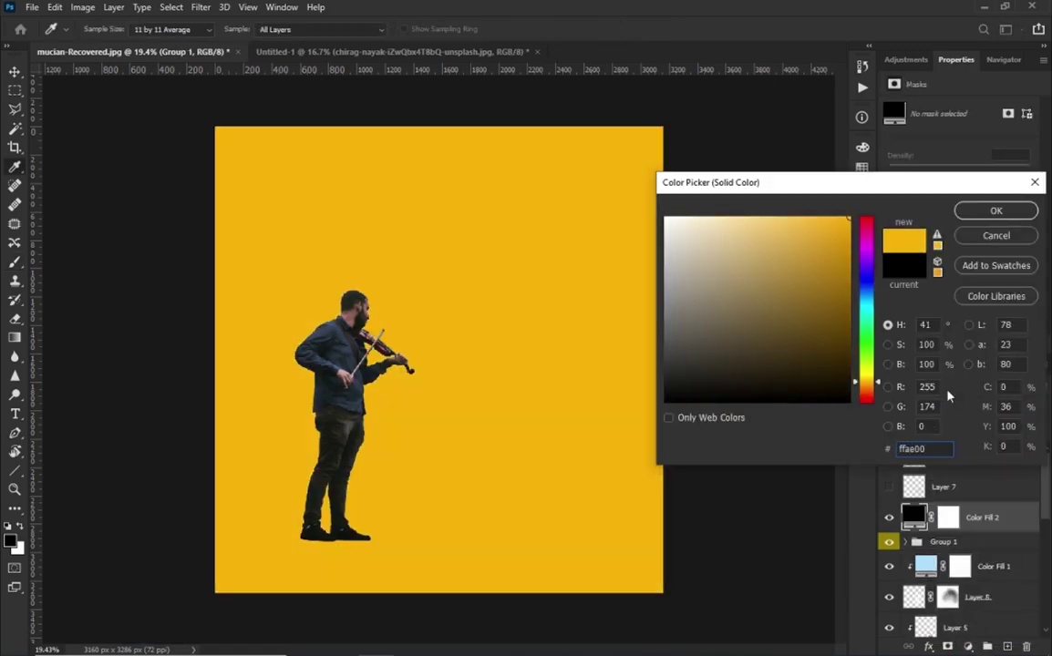
{"action": "key", "text": "Return"}
Blend the glow fill in Screen mode, invert its mask and lower opacity to 73%.
{"action": "left_click", "coordinate": [921, 409]}
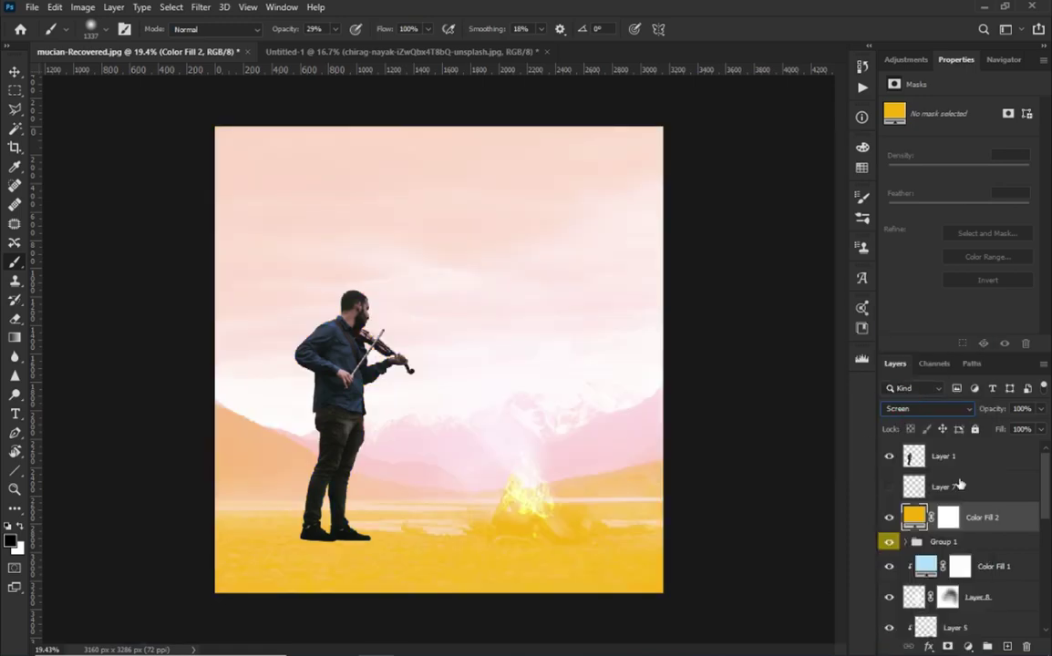
{"action": "left_click", "coordinate": [948, 517]}
{"action": "key", "text": "ctrl+i"}
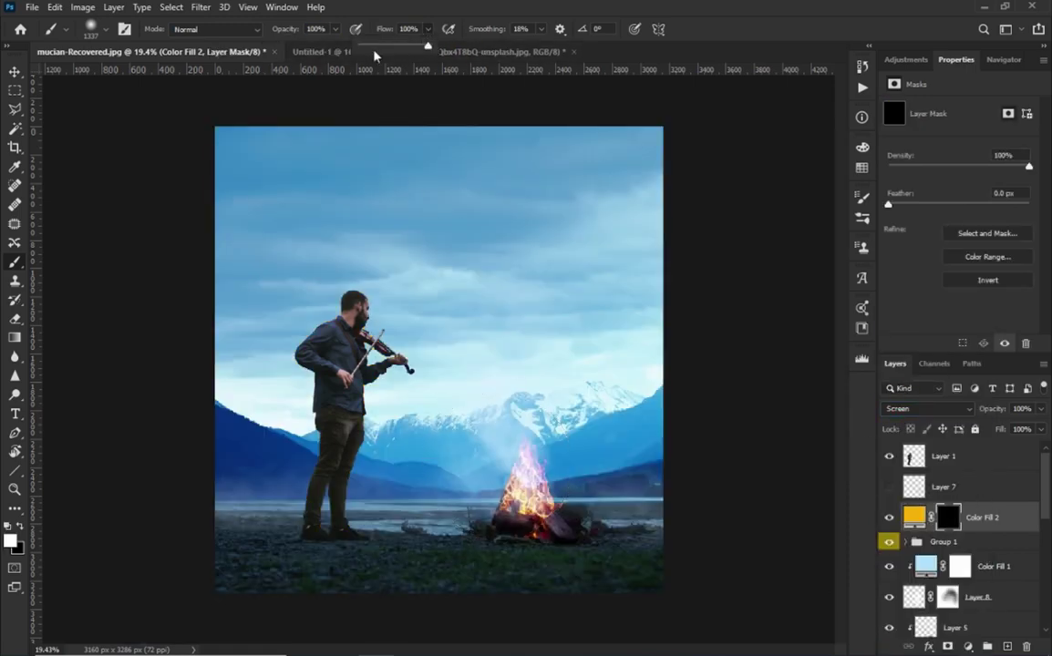
{"action": "key", "text": "bracketleft"}
{"action": "key", "text": "bracketleft"}
{"action": "key", "text": "bracketleft"}
{"action": "key", "text": "bracketleft"}
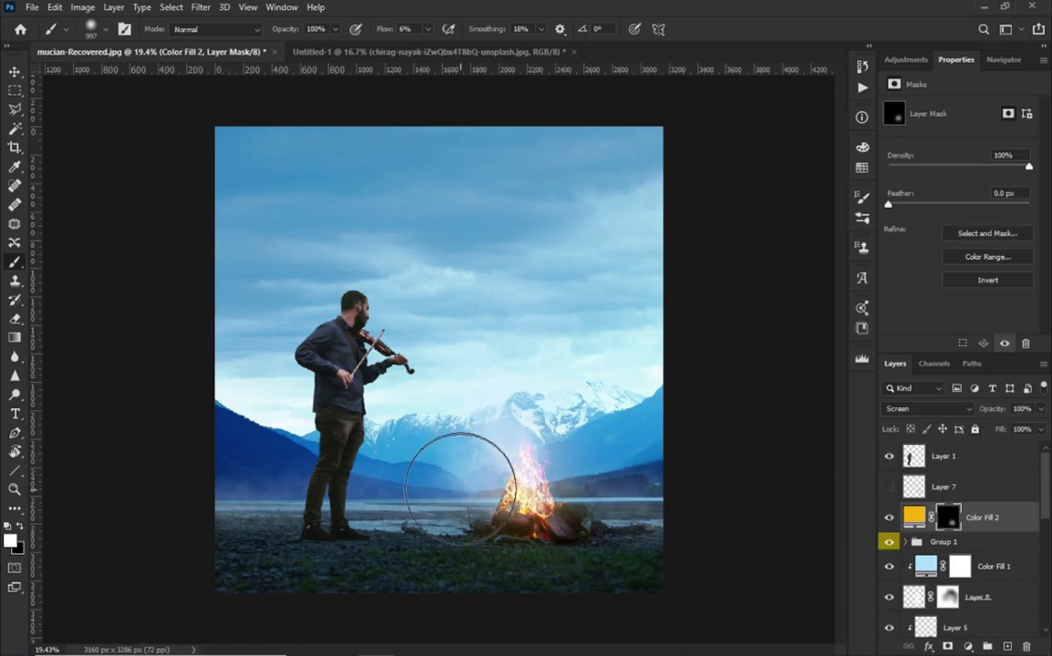
{"action": "left_click_drag", "start_coordinate": [1040, 408], "coordinate": [1018, 429]}
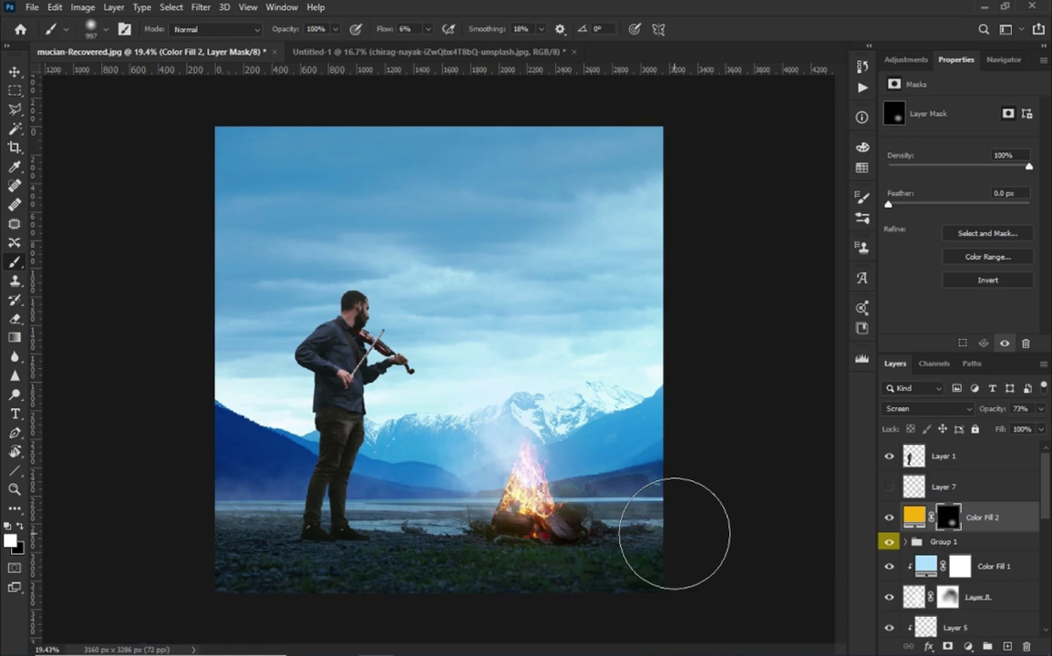
{"action": "scroll", "coordinate": [913, 536], "scroll_direction": "down", "scroll_amount": 2}
Colour-code the fire layers yellow and select Color Fill 2.
{"action": "right_click", "coordinate": [889, 507]}
{"action": "left_click", "coordinate": [895, 590]}
{"action": "left_click", "coordinate": [980, 446]}
{"action": "right_click", "coordinate": [889, 445]}
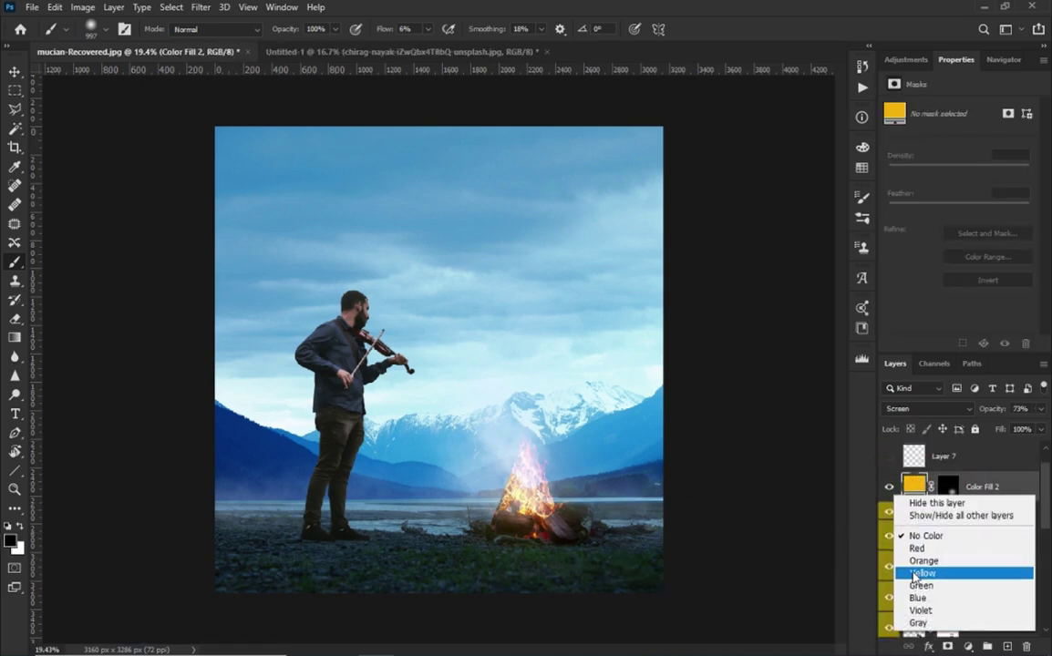
Add an orange Solid Color fill layer above Curves 1.
{"action": "scroll", "coordinate": [934, 578], "scroll_direction": "down", "scroll_amount": 1}
{"action": "scroll", "coordinate": [934, 579], "scroll_direction": "down", "scroll_amount": 2}
{"action": "left_click", "coordinate": [983, 570]}
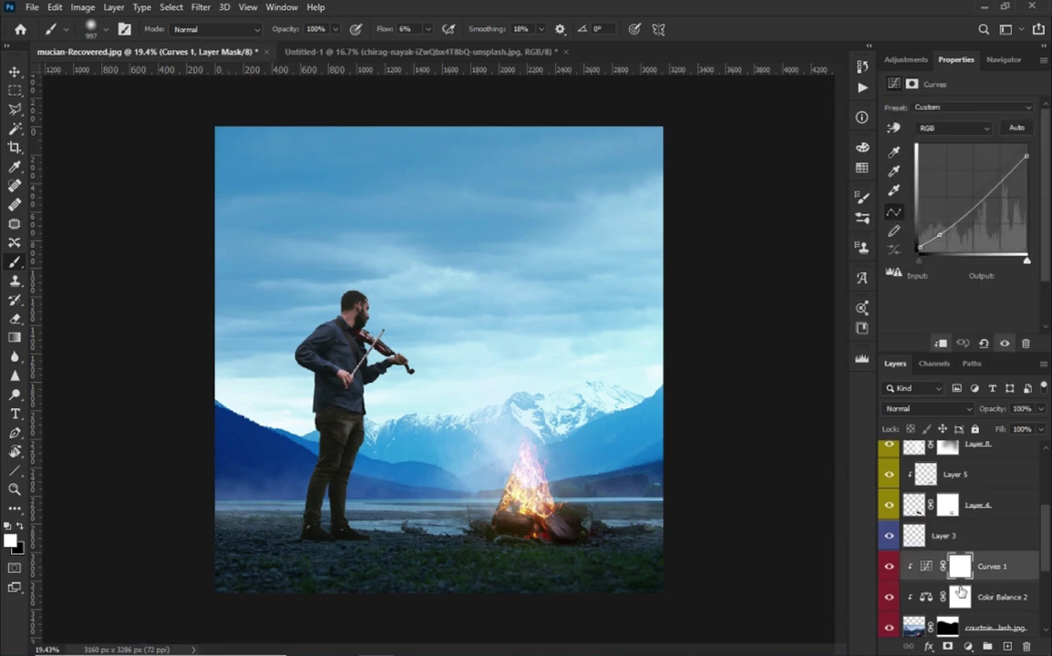
{"action": "left_click", "coordinate": [969, 647]}
{"action": "left_click", "coordinate": [873, 351]}
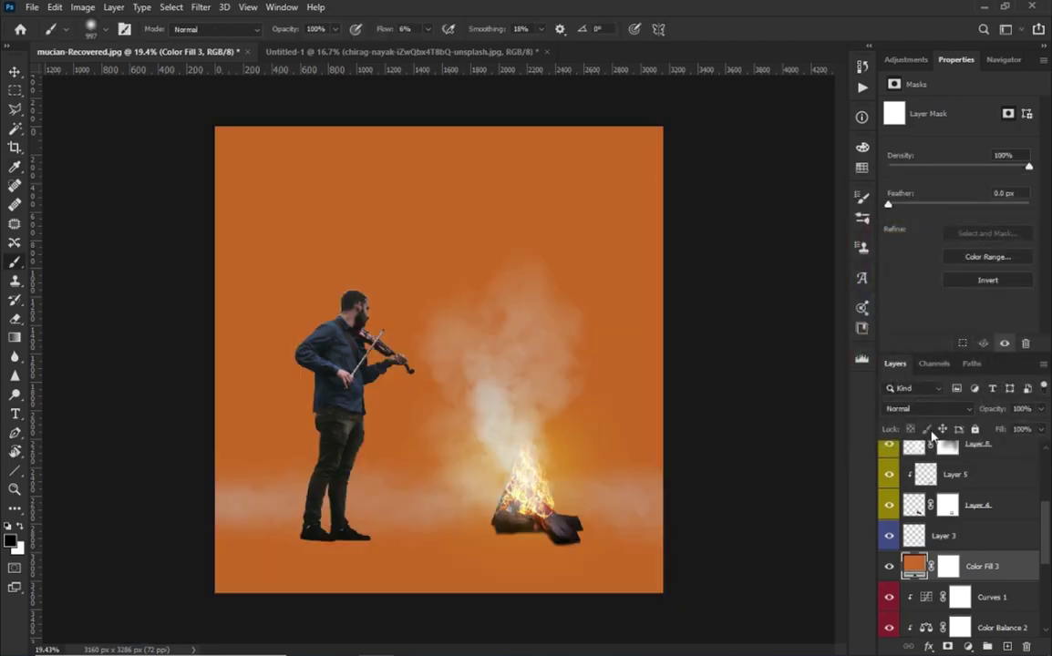
Set the orange fill to Linear Dodge (Add) and nudge Blend If off the darkest tones.
{"action": "left_click", "coordinate": [926, 408]}
{"action": "left_click", "coordinate": [932, 435]}
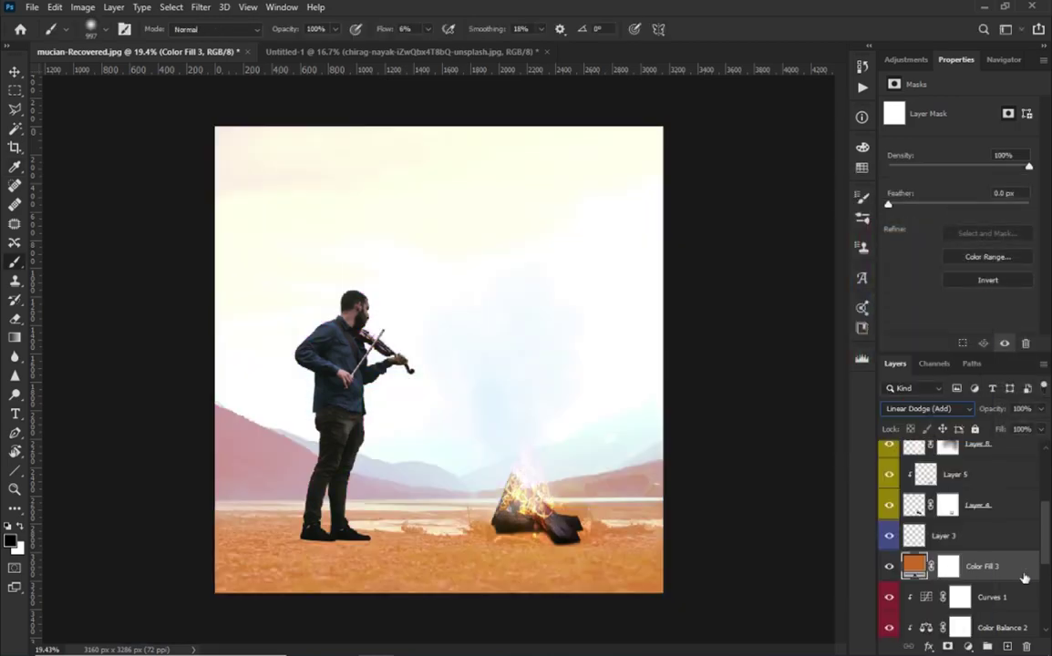
{"action": "right_click", "coordinate": [985, 566]}
{"action": "left_click", "coordinate": [876, 124]}
{"action": "left_click_drag", "start_coordinate": [685, 415], "coordinate": [692, 415]}
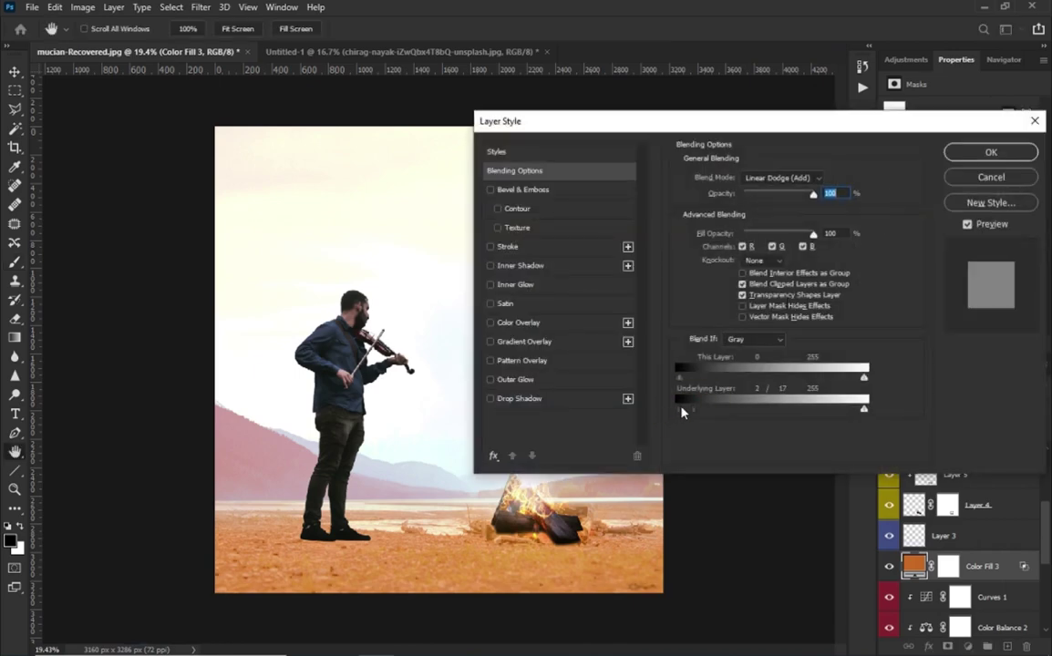
{"action": "left_click", "coordinate": [991, 152]}
Invert Color Fill 3's mask and ready a ~791 px brush to paint light near the fire.
{"action": "key", "text": "b"}
{"action": "left_click", "coordinate": [959, 566]}
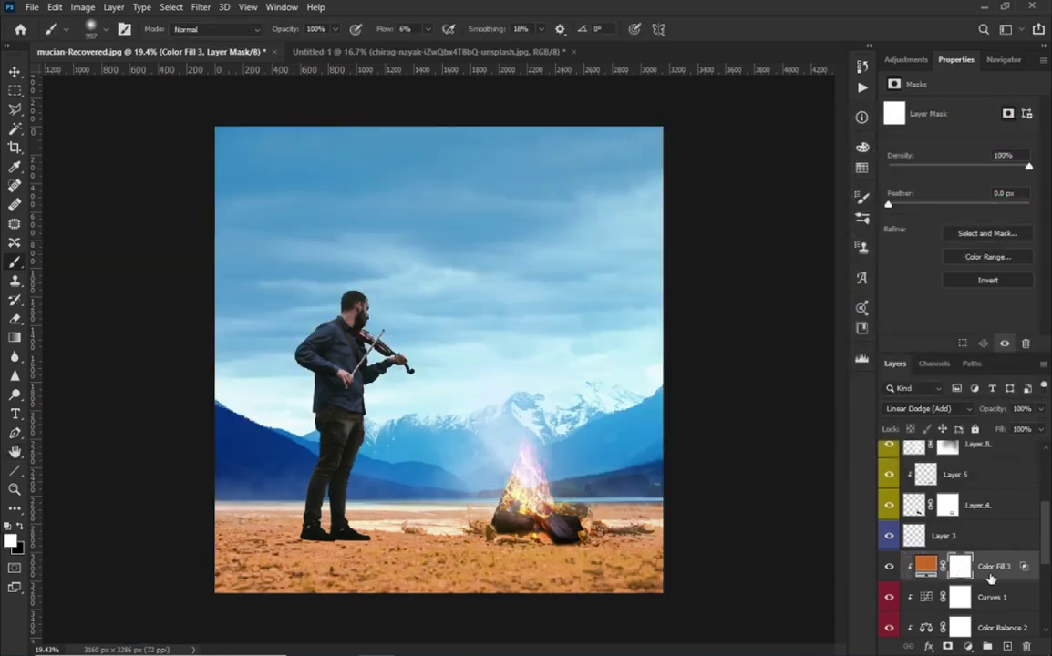
{"action": "key", "text": "ctrl+i"}
{"action": "left_click_drag", "start_coordinate": [545, 551], "coordinate": [511, 552]}
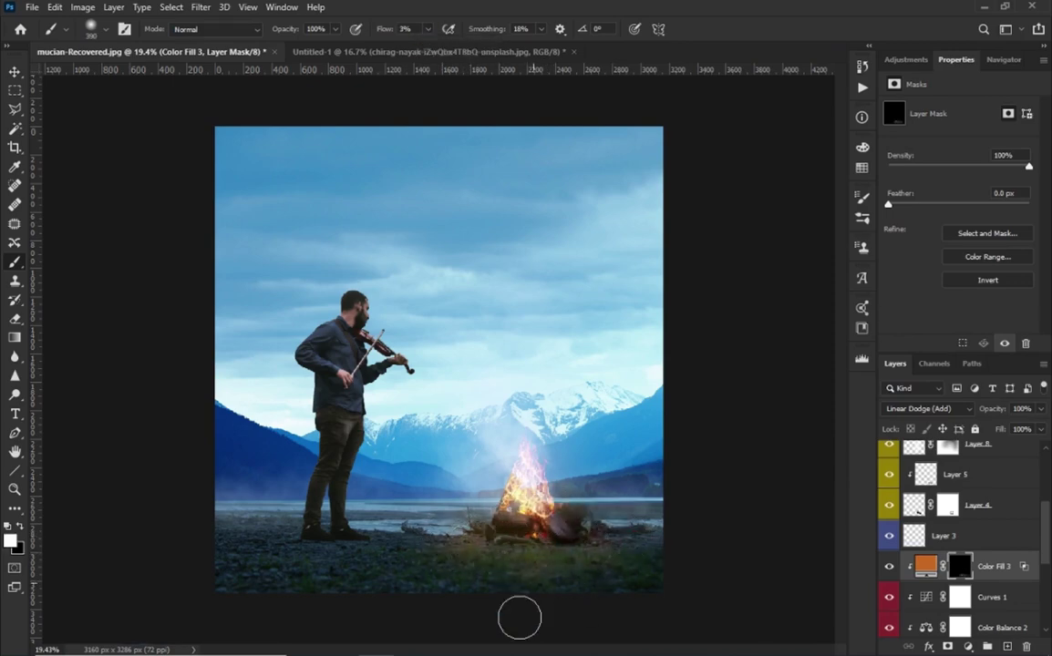
{"action": "left_click_drag", "start_coordinate": [506, 601], "coordinate": [547, 601]}
{"action": "key", "text": "x"}
{"action": "key", "text": "ctrl+plus"}
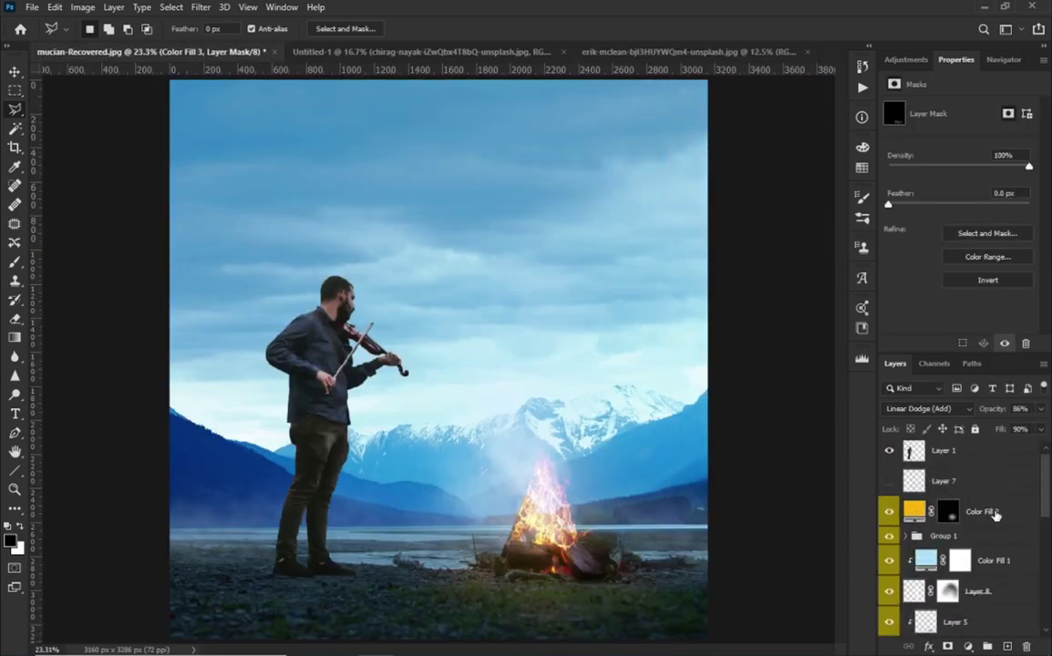
{"action": "left_click", "coordinate": [889, 480]}
Set Layer 7 to Screen, then paste the jeep, flip it and place it lower-left.
{"action": "left_click", "coordinate": [927, 409]}
{"action": "left_click", "coordinate": [921, 438]}
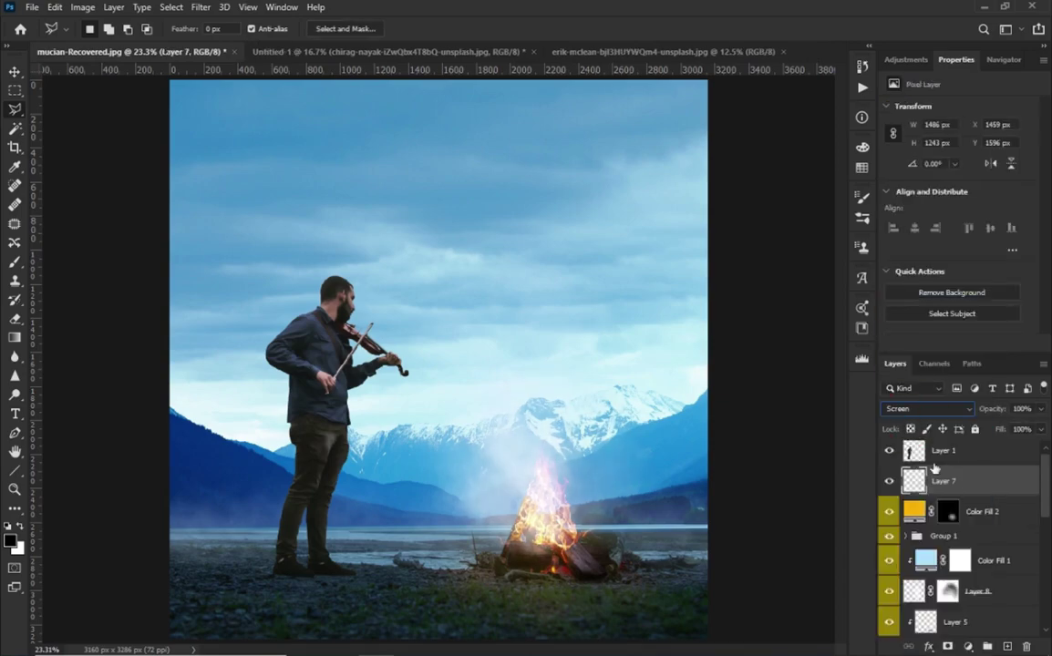
{"action": "key", "text": "ctrl+v"}
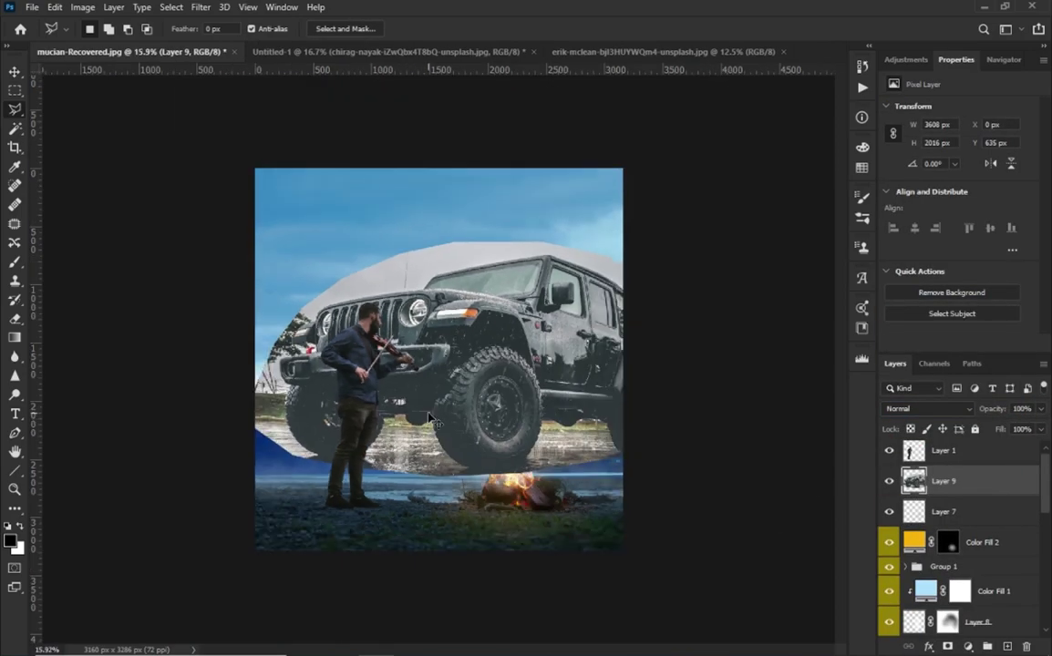
{"action": "right_click", "coordinate": [446, 364]}
{"action": "left_click", "coordinate": [529, 620]}
{"action": "mouse_move", "coordinate": [676, 245]}
{"action": "left_mouse_down"}
{"action": "mouse_move", "coordinate": [464, 286]}
{"action": "mouse_move", "coordinate": [303, 338]}
{"action": "mouse_move", "coordinate": [276, 417]}
{"action": "left_mouse_up"}
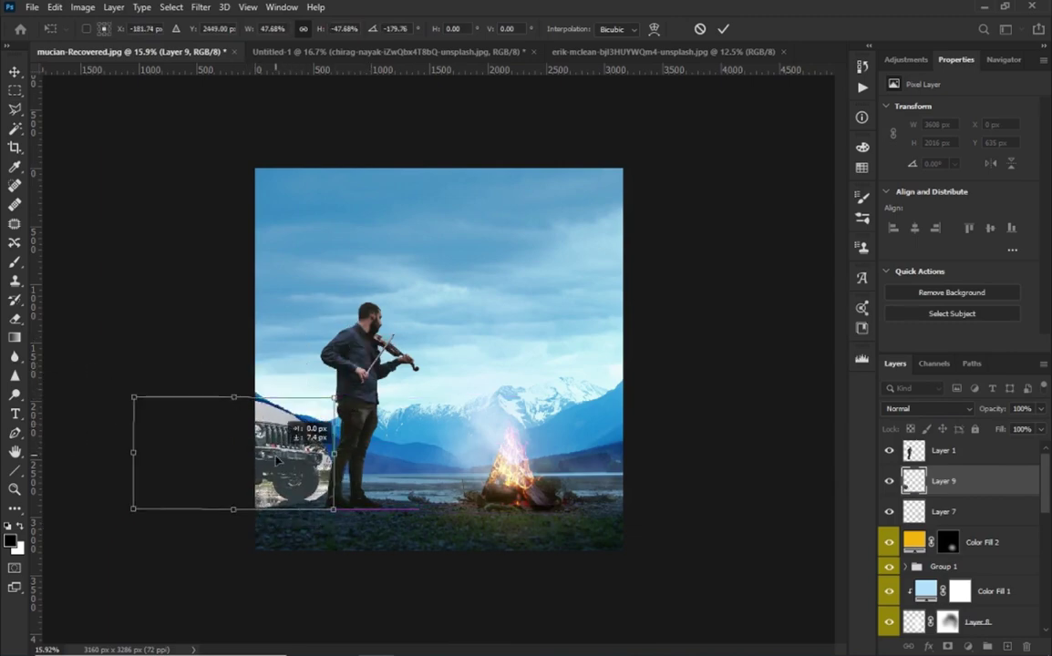
{"action": "key", "text": "Return"}
Add a blank layer mask to the jeep's Layer 9.
{"action": "key", "text": "l"}
{"action": "scroll", "coordinate": [91, 421], "scroll_direction": "up", "scroll_amount": 5}
{"action": "scroll", "coordinate": [211, 417], "scroll_direction": "up", "scroll_amount": 3}
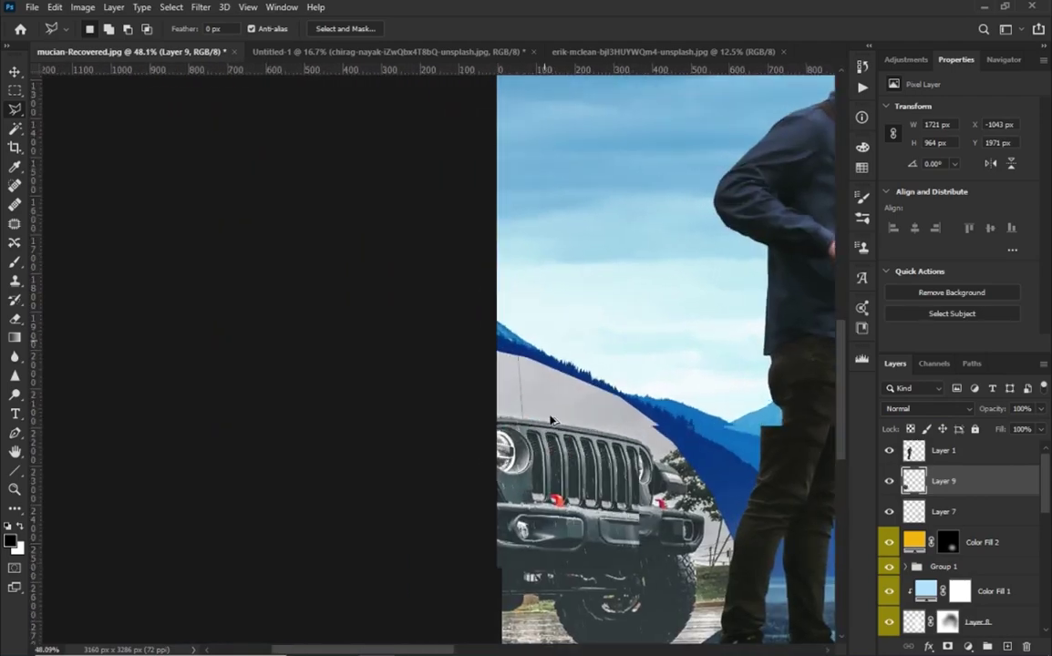
{"action": "left_click", "coordinate": [948, 646]}
{"action": "key", "text": "b"}
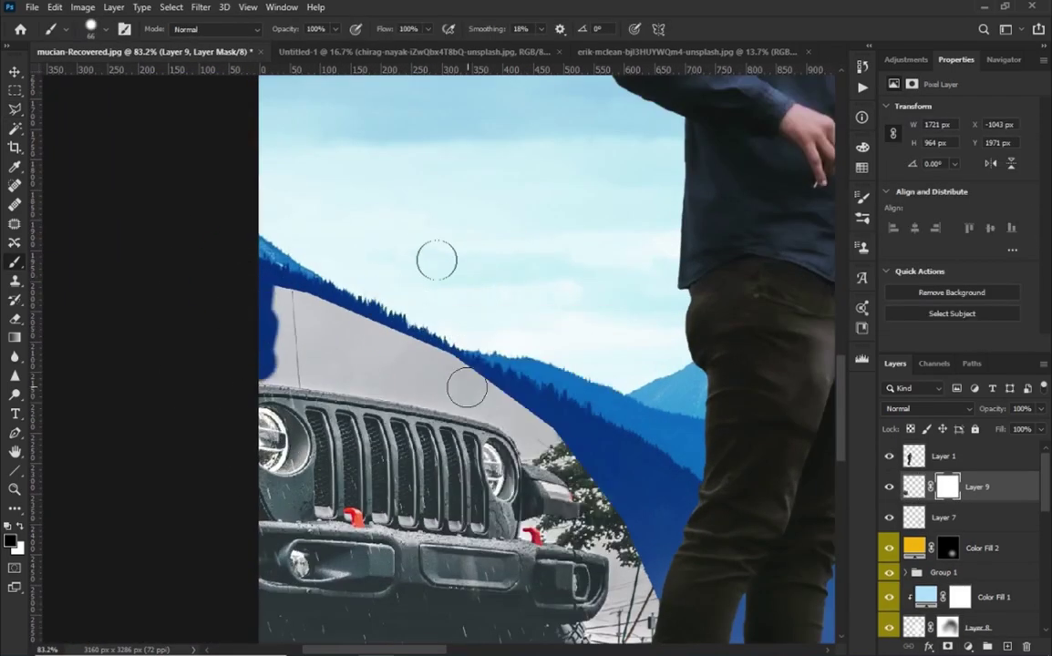
Paint the mask around the jeep's grille backdrop, bumper outline and tyre edges.
{"action": "left_click_drag", "start_coordinate": [465, 382], "coordinate": [346, 374]}
{"action": "scroll", "coordinate": [521, 437], "scroll_direction": "up", "scroll_amount": 1}
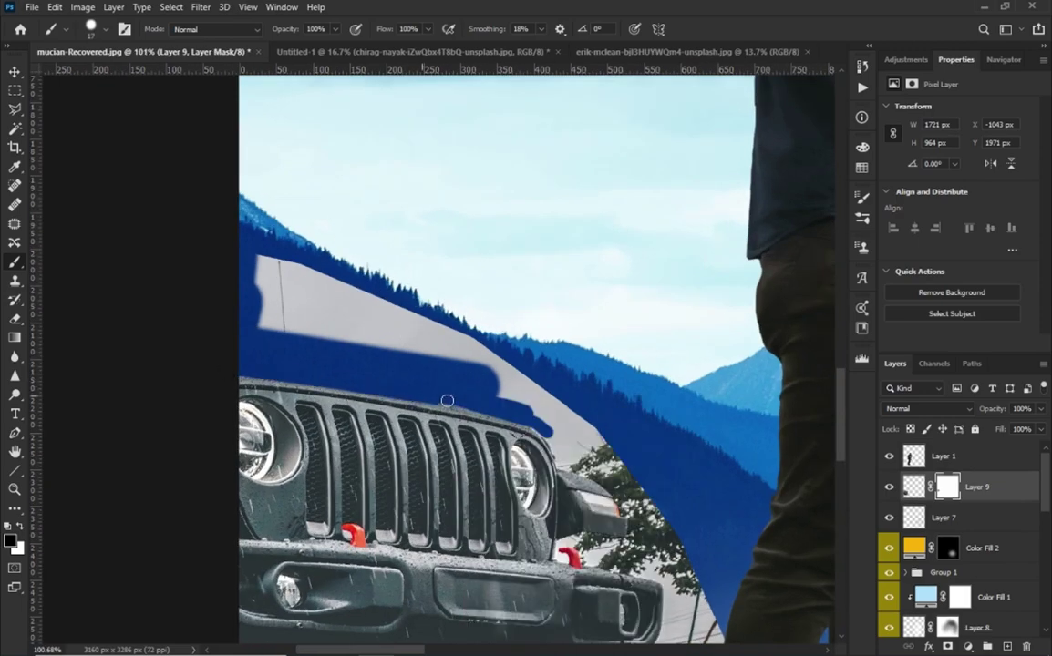
{"action": "scroll", "coordinate": [497, 394], "scroll_direction": "up", "scroll_amount": 1}
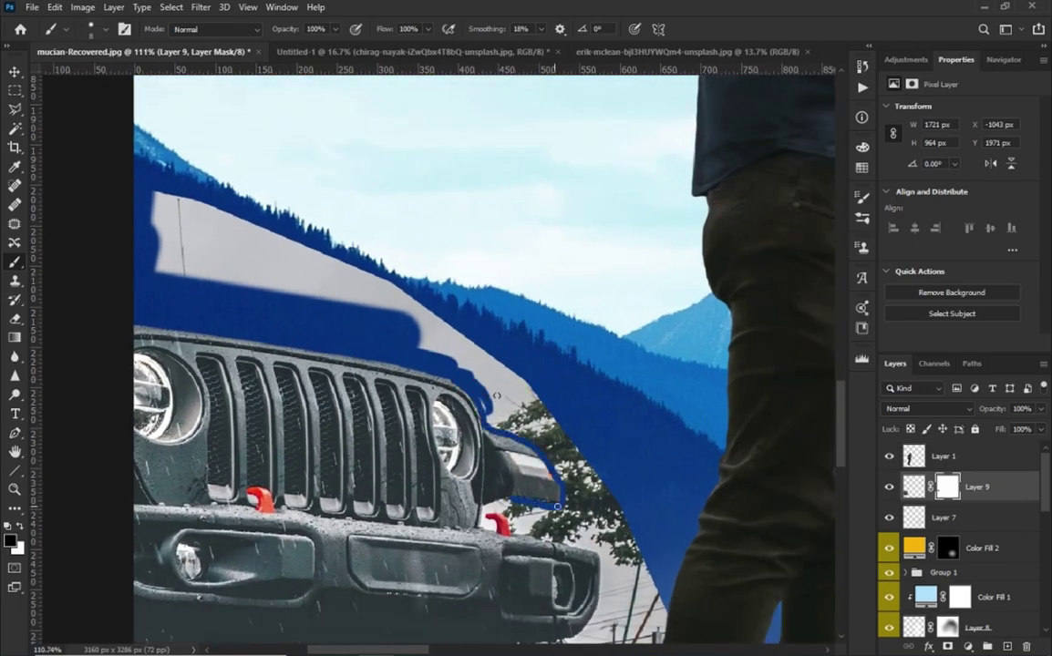
{"action": "scroll", "coordinate": [493, 515], "scroll_direction": "up", "scroll_amount": 5}
{"action": "mouse_move", "coordinate": [474, 540]}
{"action": "left_mouse_down"}
{"action": "mouse_move", "coordinate": [477, 466]}
{"action": "mouse_move", "coordinate": [349, 320]}
{"action": "mouse_move", "coordinate": [328, 520]}
{"action": "mouse_move", "coordinate": [347, 429]}
{"action": "mouse_move", "coordinate": [647, 401]}
{"action": "left_mouse_up"}
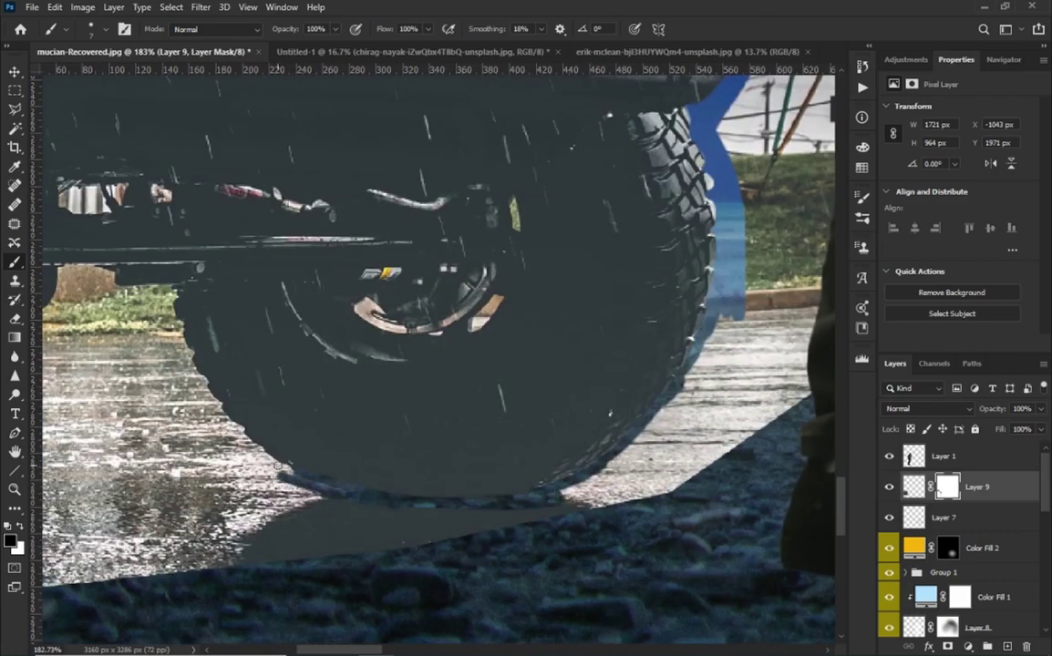
{"action": "left_click_drag", "start_coordinate": [302, 465], "coordinate": [276, 461]}
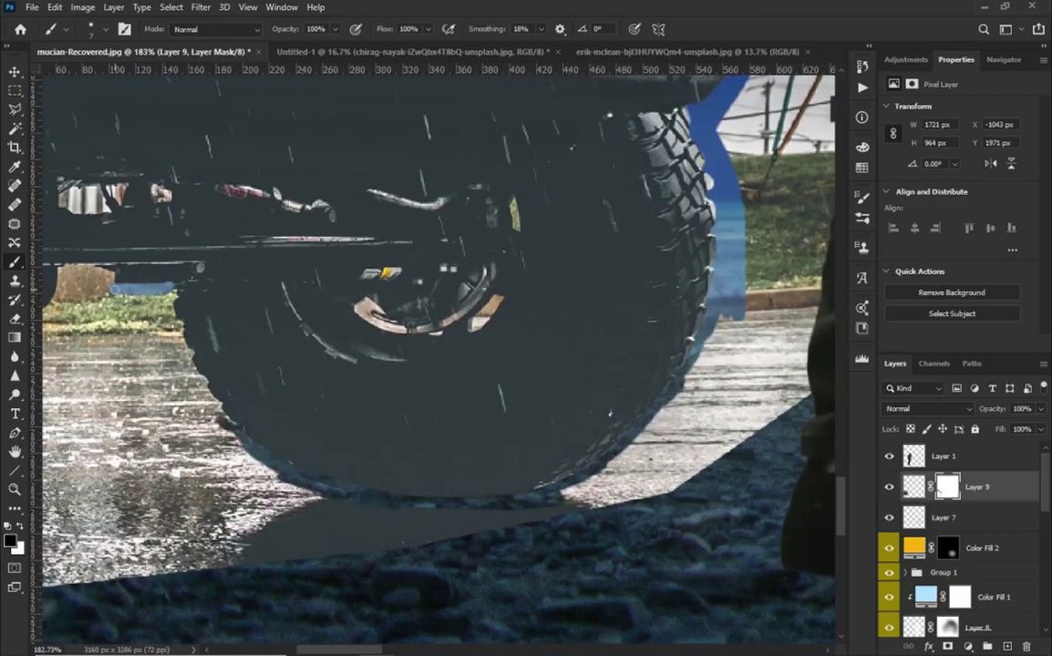
{"action": "scroll", "coordinate": [219, 412], "scroll_direction": "up", "scroll_amount": 2}
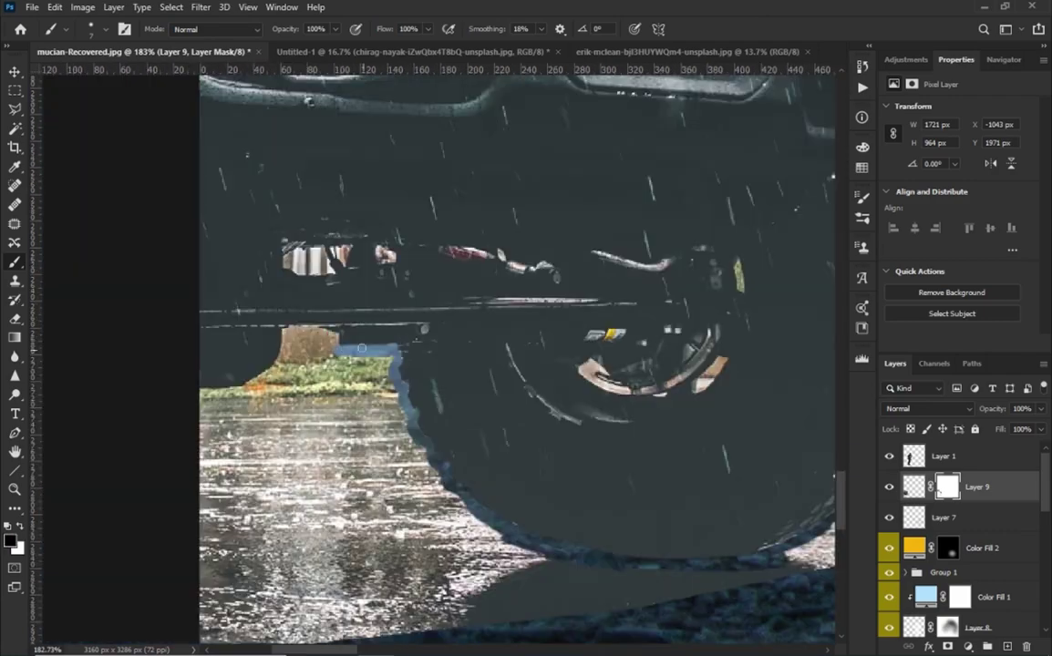
{"action": "left_click_drag", "start_coordinate": [211, 375], "coordinate": [301, 328]}
{"action": "left_click_drag", "start_coordinate": [255, 246], "coordinate": [300, 228]}
{"action": "scroll", "coordinate": [347, 242], "scroll_direction": "up", "scroll_amount": 1}
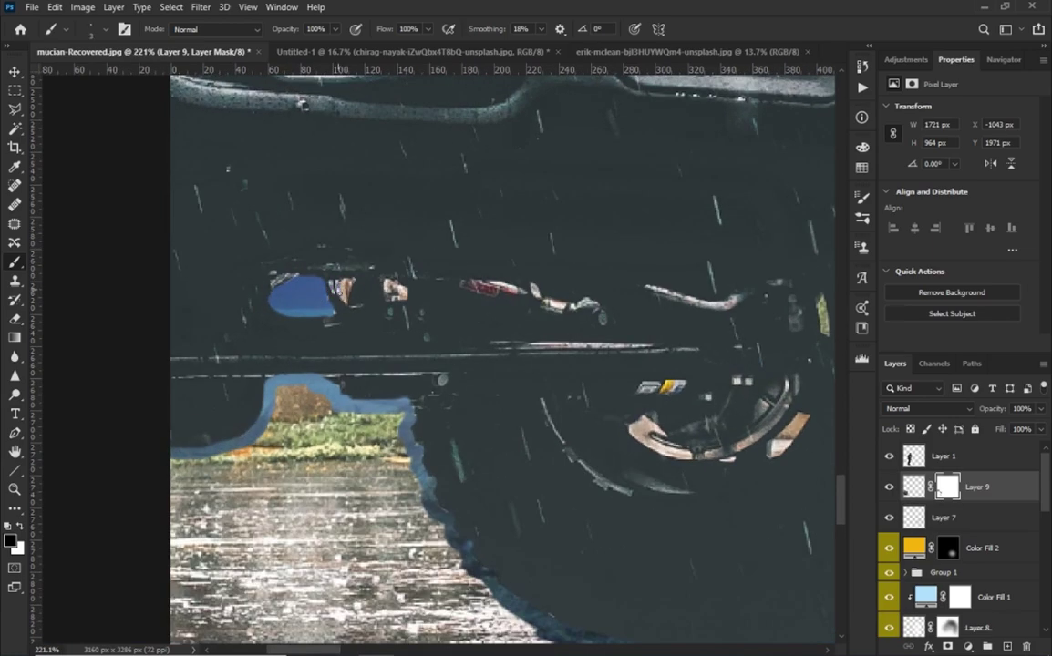
{"action": "scroll", "coordinate": [191, 301], "scroll_direction": "down", "scroll_amount": 2}
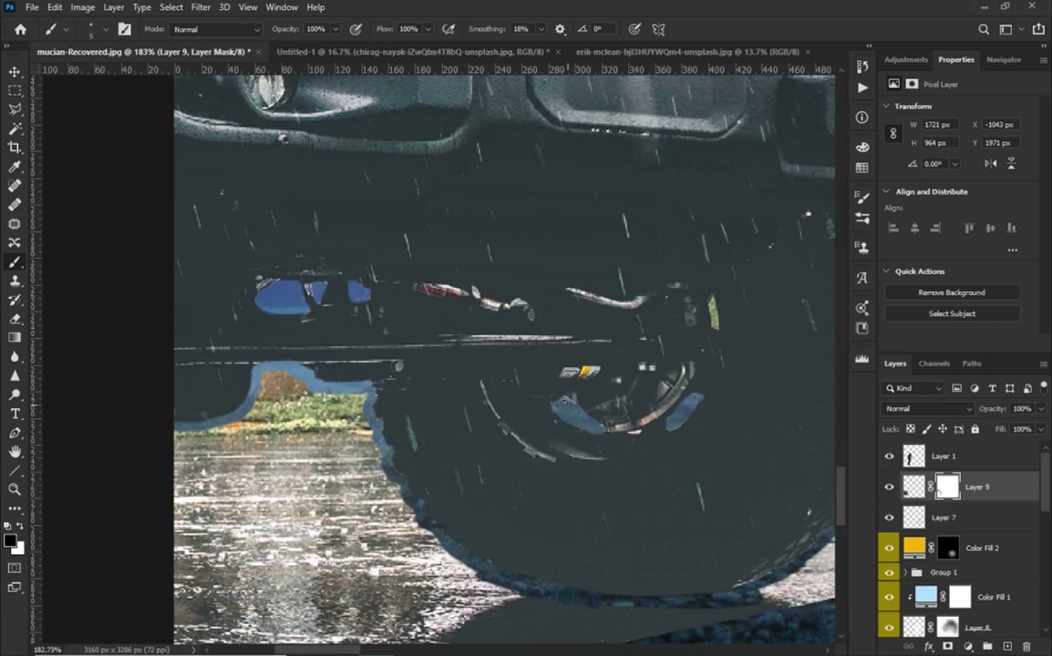
{"action": "scroll", "coordinate": [599, 428], "scroll_direction": "down", "scroll_amount": 6}
Fill the jeep's lower outline with black on the mask, then invert the mask.
{"action": "left_click_drag", "start_coordinate": [383, 474], "coordinate": [734, 558]}
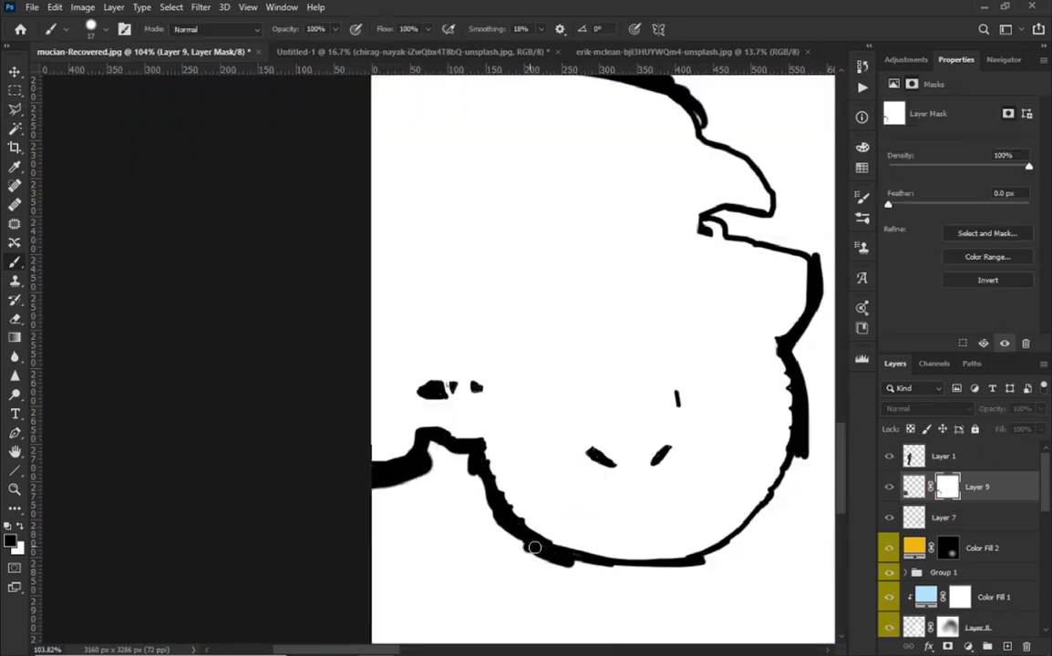
{"action": "left_click_drag", "start_coordinate": [577, 581], "coordinate": [435, 422]}
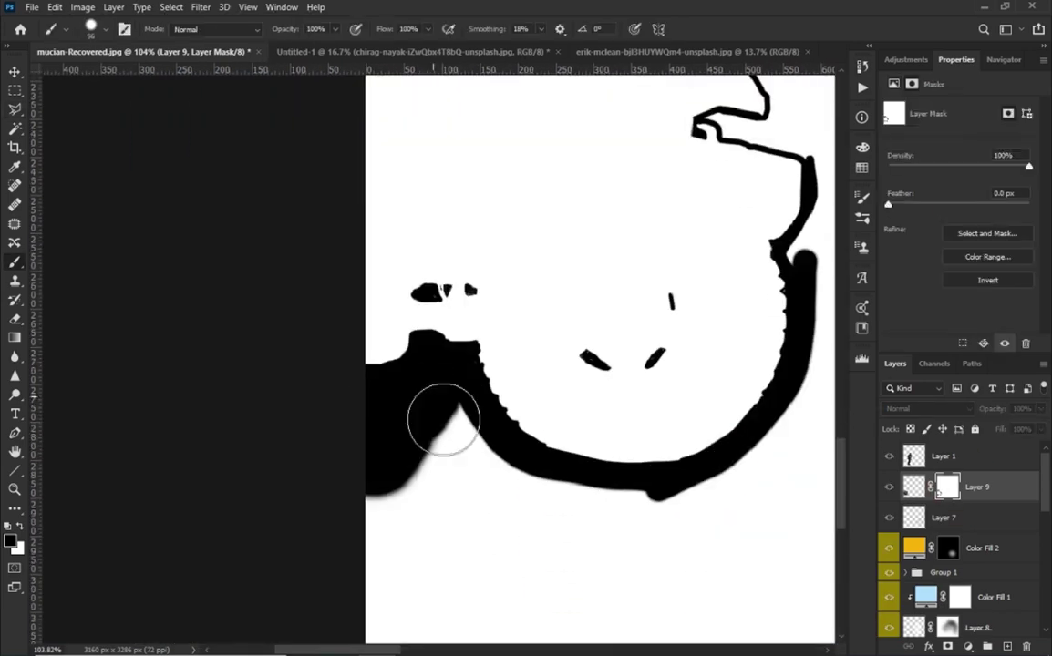
{"action": "scroll", "coordinate": [683, 610], "scroll_direction": "down", "scroll_amount": 2}
{"action": "mouse_move", "coordinate": [683, 609]}
{"action": "left_mouse_down"}
{"action": "mouse_move", "coordinate": [686, 460]}
{"action": "mouse_move", "coordinate": [723, 493]}
{"action": "left_mouse_up"}
{"action": "key", "text": "l"}
{"action": "scroll", "coordinate": [375, 583], "scroll_direction": "down", "scroll_amount": 3}
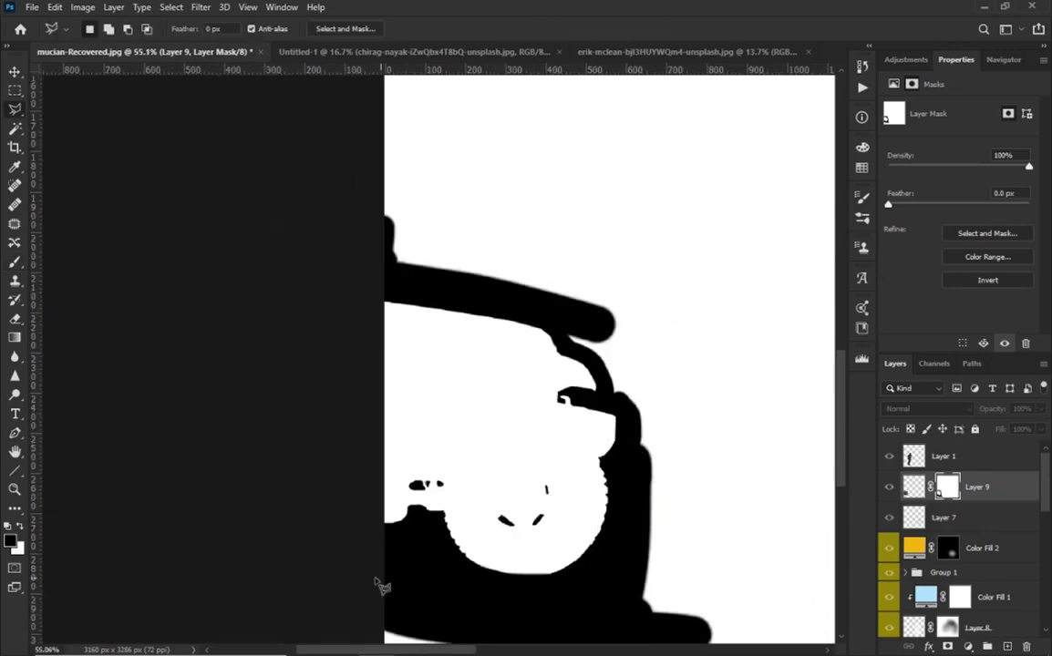
{"action": "scroll", "coordinate": [308, 286], "scroll_direction": "down", "scroll_amount": 3}
{"action": "key", "text": "ctrl+i"}
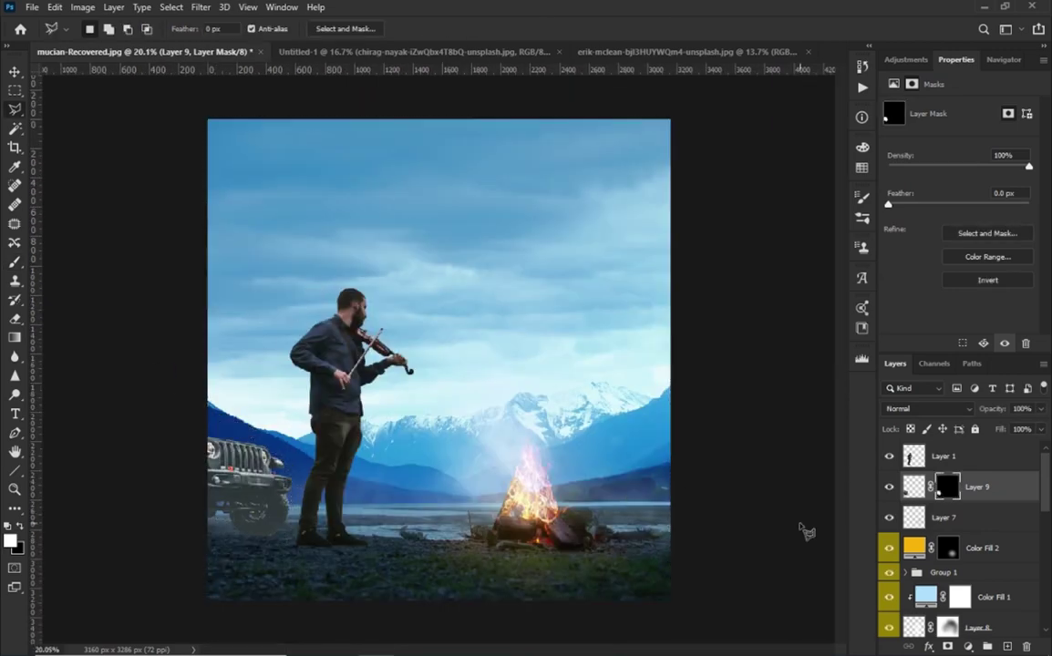
Add a Curves 2 adjustment with black input 10 and lowered midtones to darken the jeep.
{"action": "left_click", "coordinate": [966, 643]}
{"action": "left_click", "coordinate": [904, 540]}
{"action": "left_click_drag", "start_coordinate": [919, 261], "coordinate": [925, 266]}
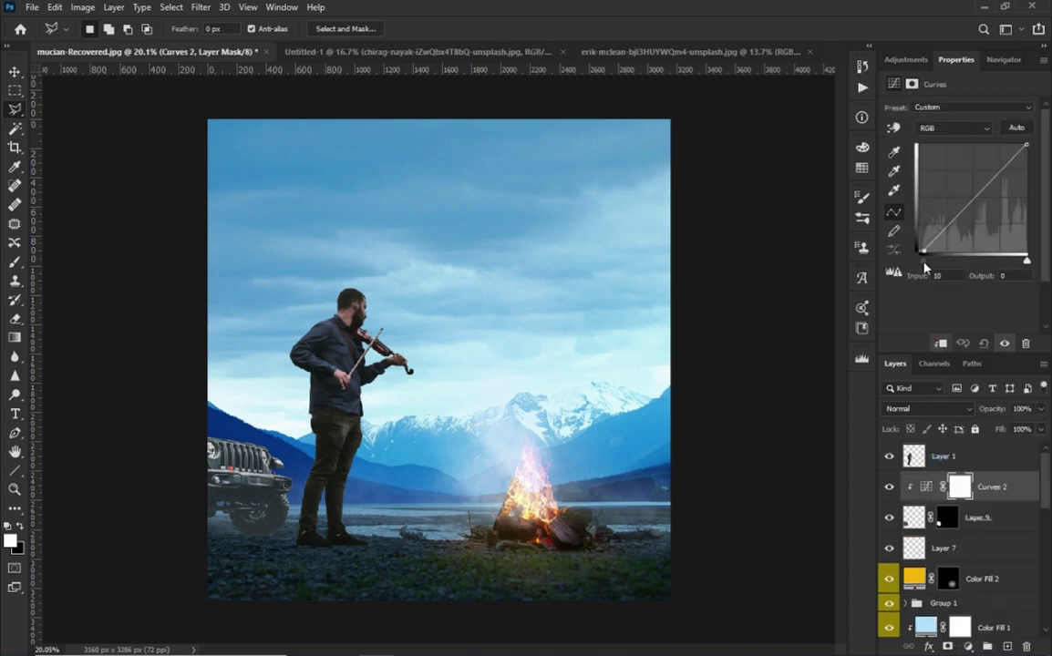
{"action": "left_click_drag", "start_coordinate": [965, 208], "coordinate": [965, 218]}
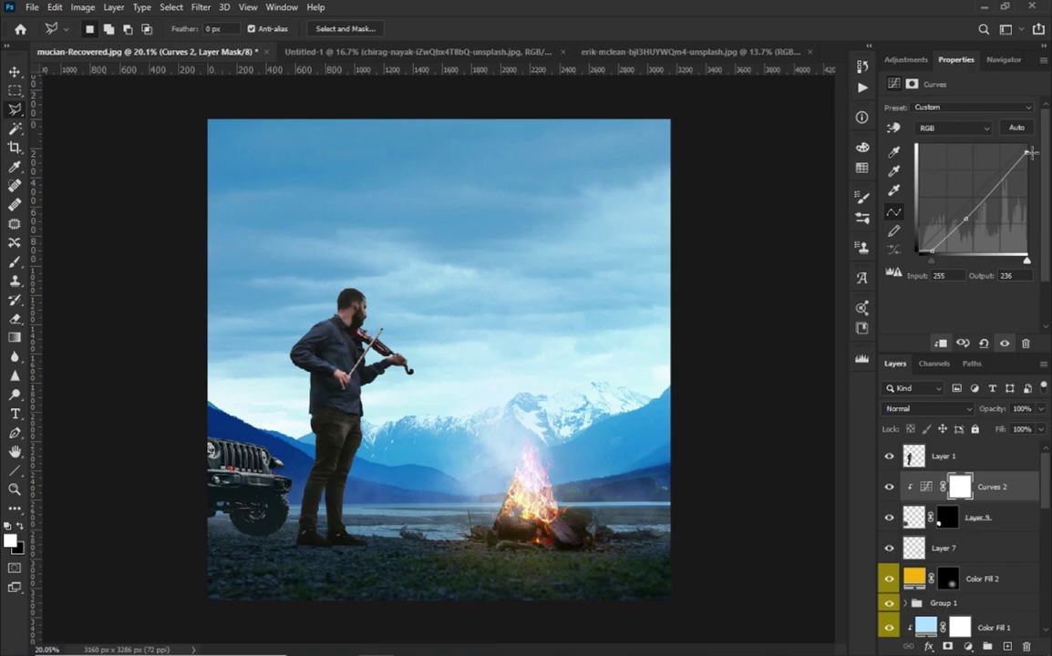
{"action": "left_click_drag", "start_coordinate": [965, 219], "coordinate": [972, 221]}
{"action": "left_click", "coordinate": [926, 526]}
{"action": "key", "text": "j"}
{"action": "scroll", "coordinate": [246, 474], "scroll_direction": "up", "scroll_amount": 6}
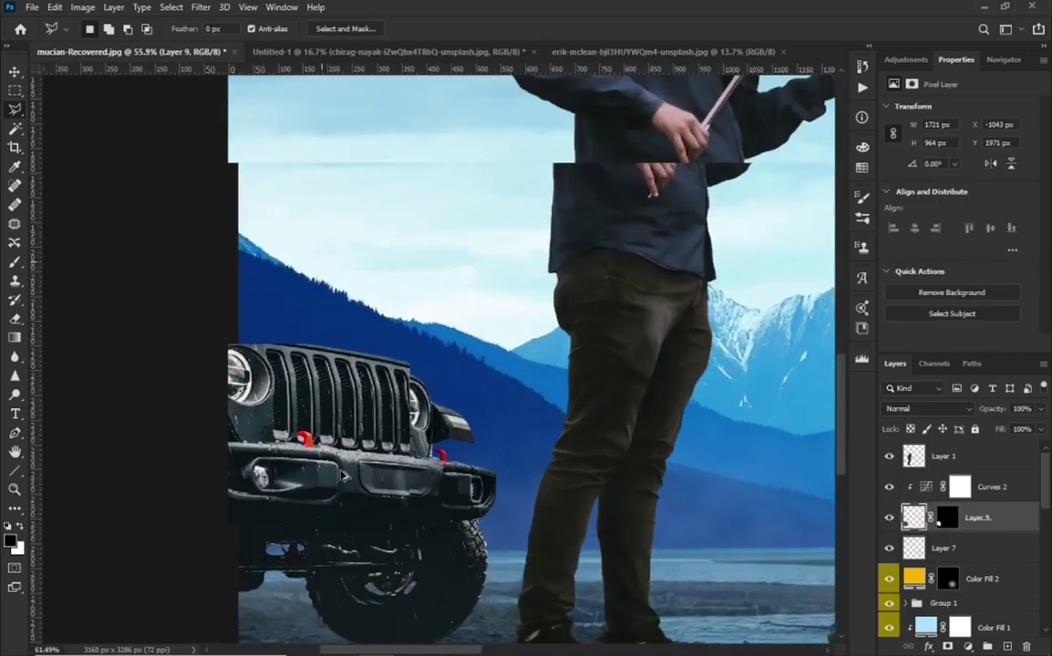
Set the Spot Healing Brush to size 13 and heal spots on the jeep's grille.
{"action": "mouse_move", "coordinate": [428, 393]}
{"action": "left_mouse_down"}
{"action": "mouse_move", "coordinate": [347, 401]}
{"action": "mouse_move", "coordinate": [354, 408]}
{"action": "left_mouse_up"}
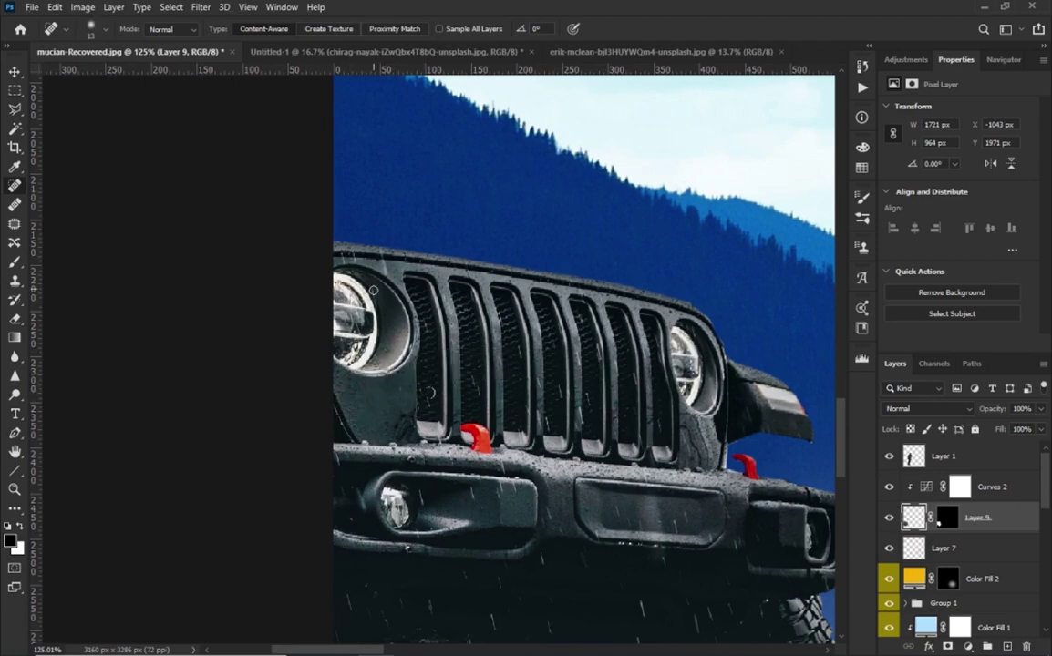
{"action": "left_click", "coordinate": [429, 330]}
{"action": "left_click", "coordinate": [475, 405]}
{"action": "left_click", "coordinate": [536, 429]}
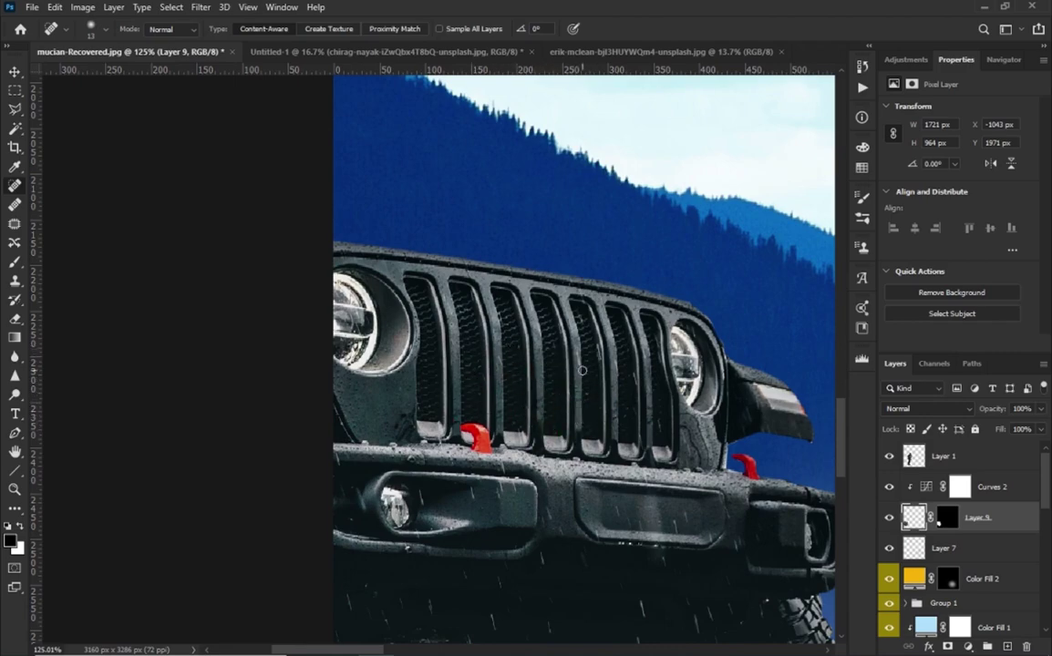
{"action": "scroll", "coordinate": [580, 311], "scroll_direction": "down", "scroll_amount": 3}
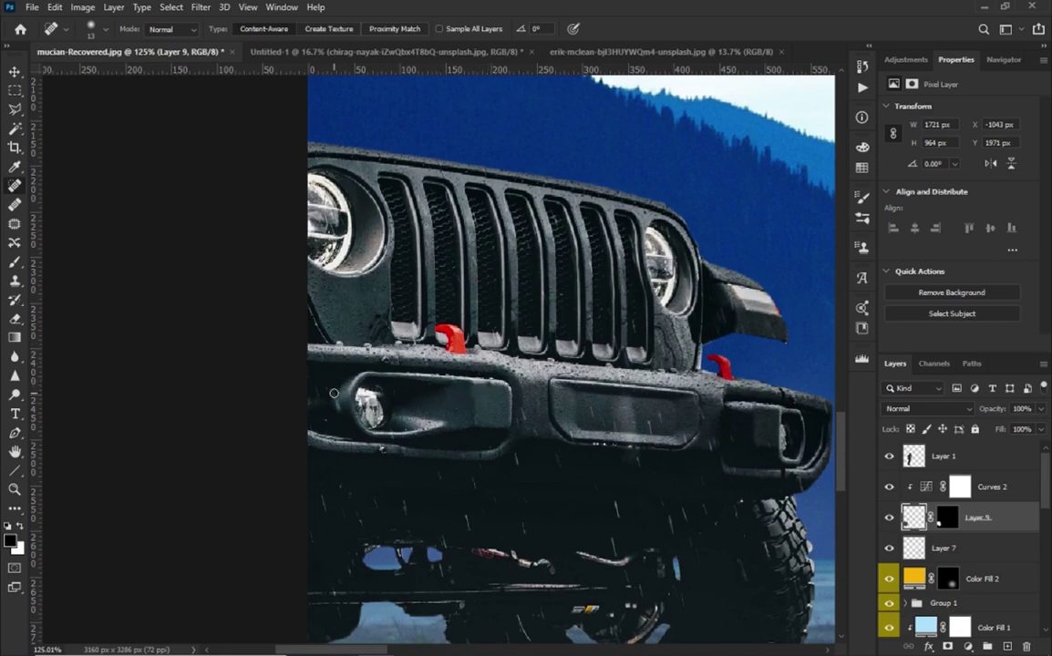
Heal the marks and streaks below the jeep's bumper.
{"action": "left_click", "coordinate": [611, 435]}
{"action": "left_click", "coordinate": [714, 462]}
{"action": "left_click", "coordinate": [617, 522]}
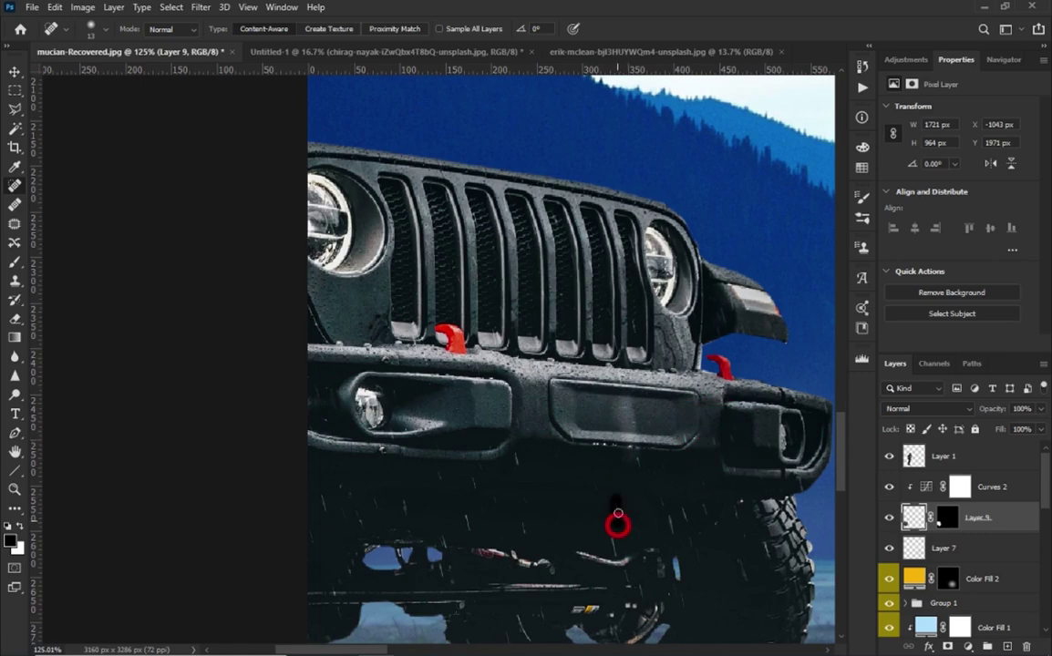
{"action": "left_click_drag", "start_coordinate": [675, 513], "coordinate": [676, 545]}
{"action": "left_click", "coordinate": [439, 489]}
{"action": "left_click_drag", "start_coordinate": [387, 510], "coordinate": [342, 506]}
{"action": "left_click", "coordinate": [321, 495]}
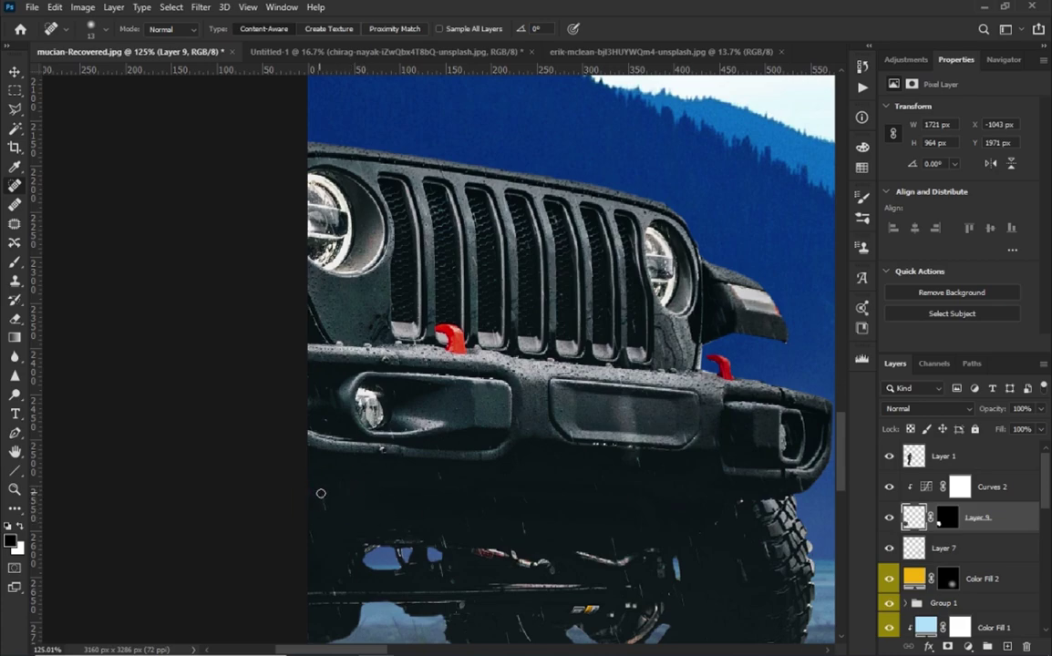
{"action": "left_click", "coordinate": [930, 483]}
Heal the streaks and spots on the jeep's tyre.
{"action": "left_click_drag", "start_coordinate": [536, 539], "coordinate": [447, 430]}
{"action": "left_click", "coordinate": [428, 580]}
{"action": "left_click_drag", "start_coordinate": [453, 577], "coordinate": [477, 598]}
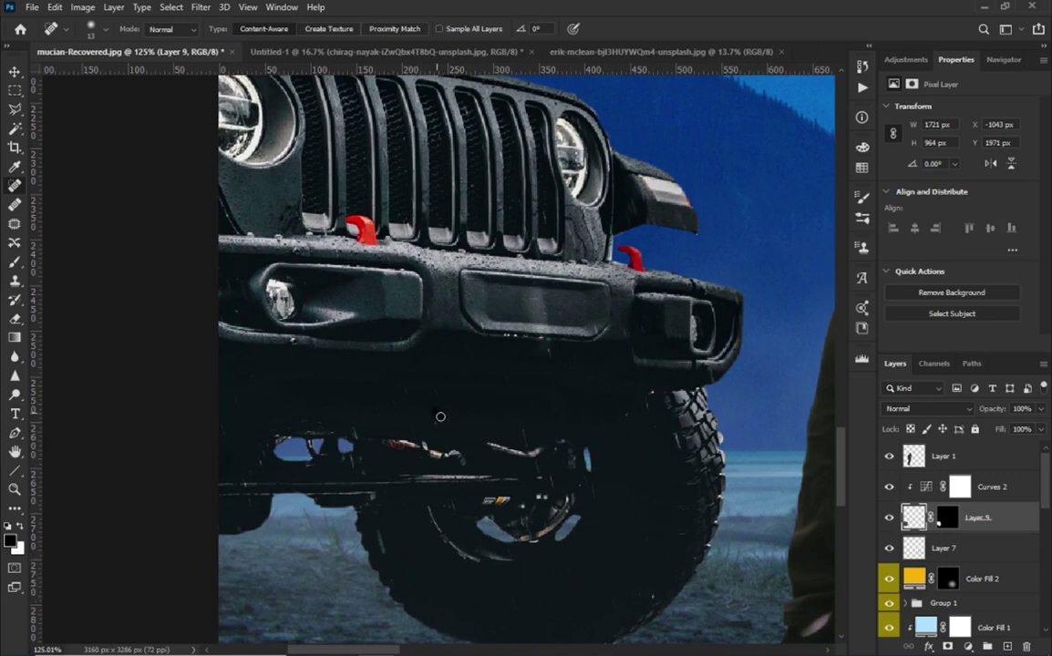
{"action": "left_click", "coordinate": [399, 381]}
{"action": "left_click", "coordinate": [626, 339]}
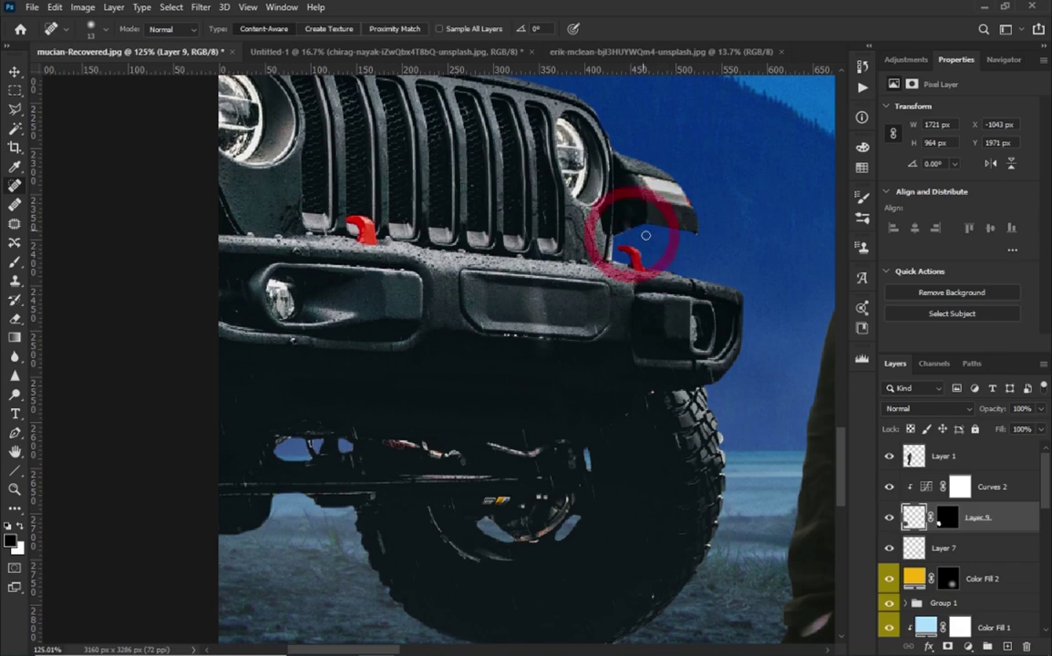
{"action": "scroll", "coordinate": [629, 229], "scroll_direction": "up", "scroll_amount": 2}
{"action": "scroll", "coordinate": [588, 271], "scroll_direction": "down", "scroll_amount": 2}
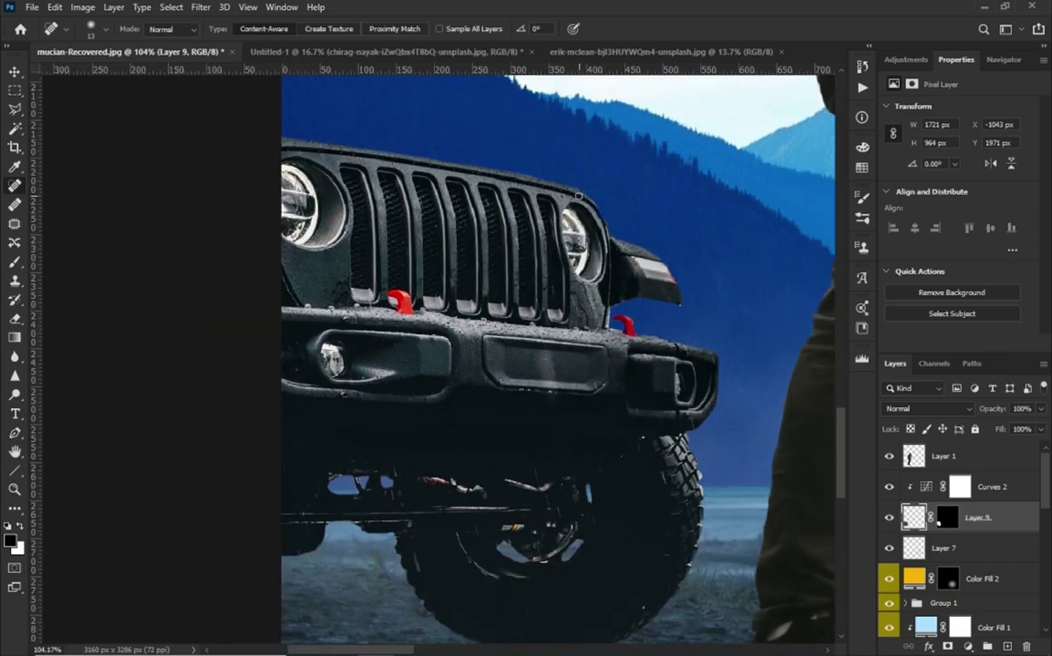
{"action": "scroll", "coordinate": [393, 373], "scroll_direction": "down", "scroll_amount": 3}
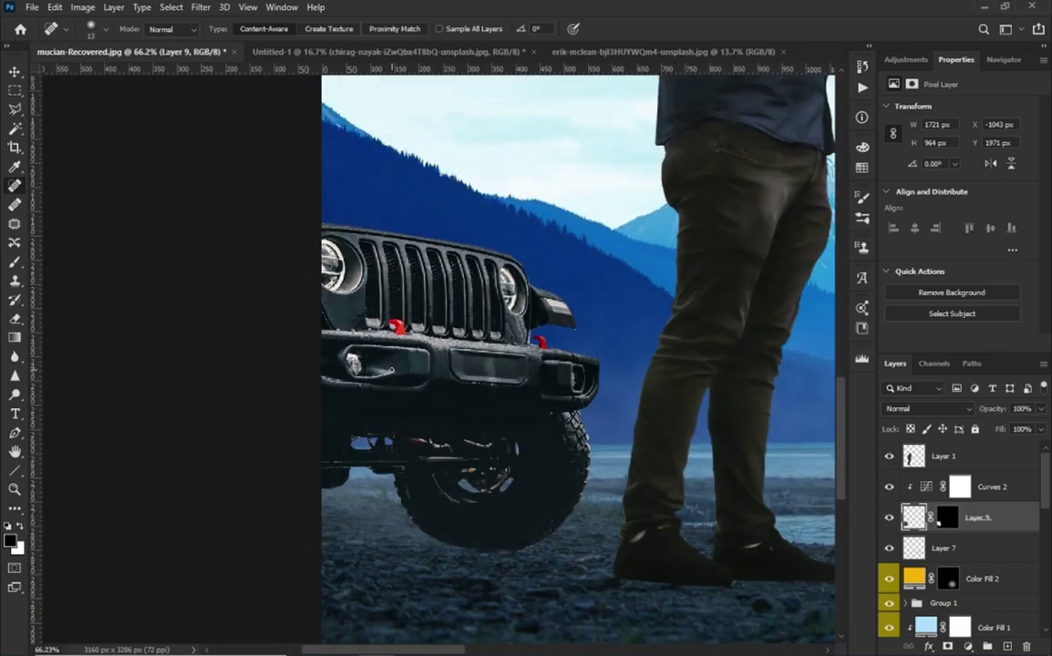
Create a new empty shadow layer above Layer 7.
{"action": "left_click", "coordinate": [943, 548]}
{"action": "key", "text": "ctrl+shift+alt+n"}
{"action": "left_click", "coordinate": [927, 409]}
Set the shadow layer to Multiply and paint a dark shadow under the jeep's wheel.
{"action": "left_click", "coordinate": [894, 349]}
{"action": "key", "text": "b"}
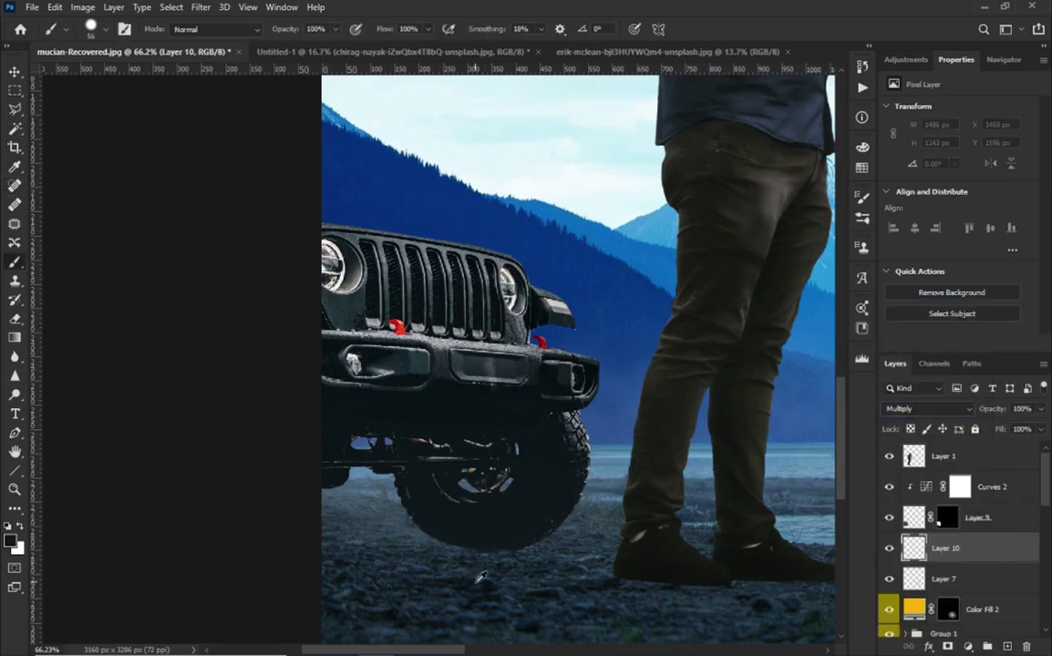
{"action": "left_click", "coordinate": [11, 541]}
{"action": "left_click", "coordinate": [1013, 209]}
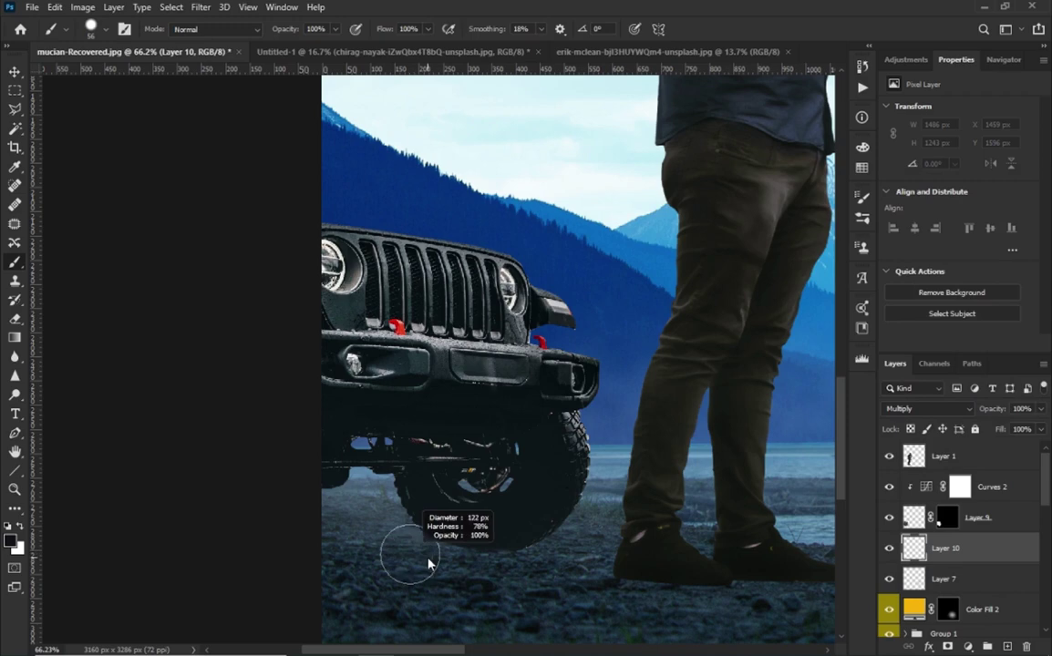
{"action": "left_click_drag", "start_coordinate": [472, 29], "coordinate": [492, 28]}
{"action": "left_click_drag", "start_coordinate": [474, 561], "coordinate": [351, 561]}
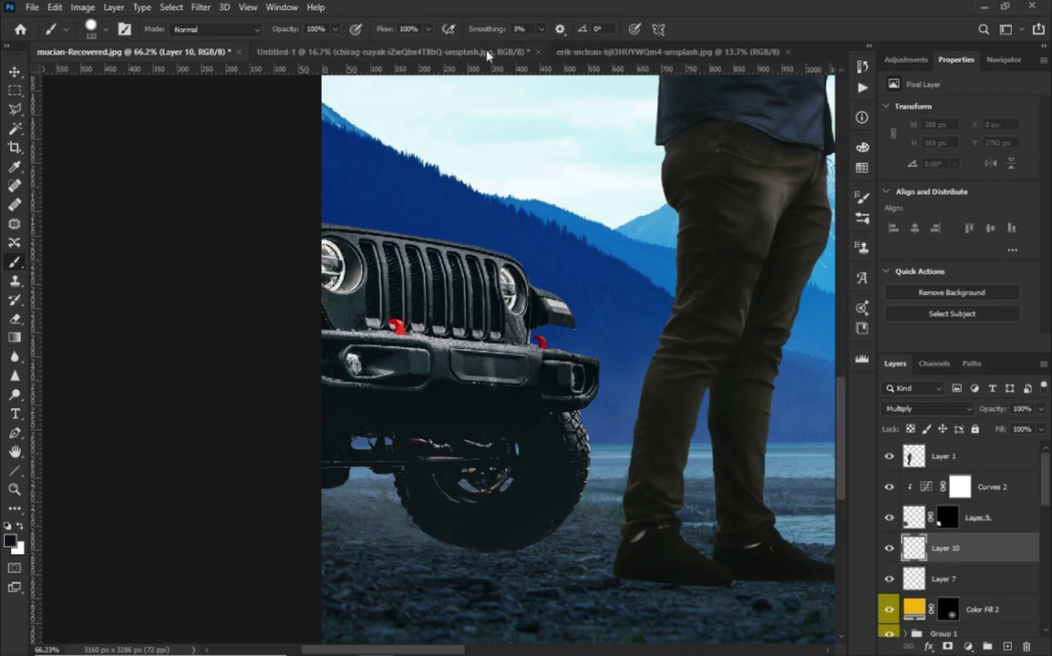
Lower brush flow to 5%, enlarge the brush and paint a soft shadow under the tyre.
{"action": "left_click_drag", "start_coordinate": [424, 29], "coordinate": [328, 45]}
{"action": "right_click", "coordinate": [507, 452]}
{"action": "left_click_drag", "start_coordinate": [508, 441], "coordinate": [508, 453]}
{"action": "right_click", "coordinate": [538, 486]}
{"action": "key", "text": "Escape"}
{"action": "left_click_drag", "start_coordinate": [334, 563], "coordinate": [458, 552]}
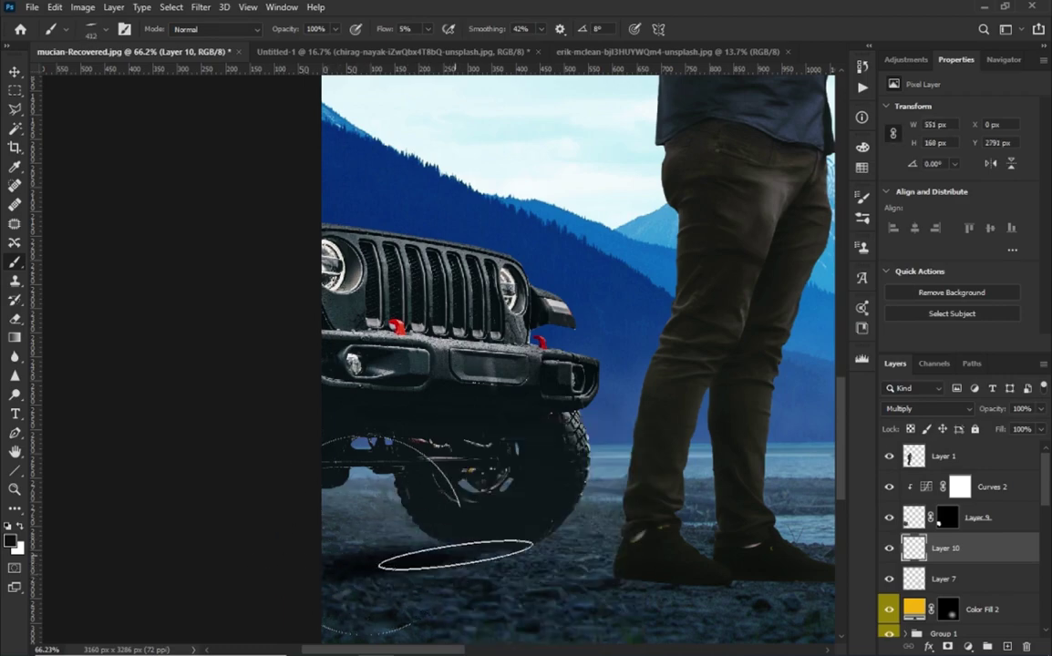
Switch to a soft round brush and extend the shadow beneath the tyre.
{"action": "scroll", "coordinate": [419, 548], "scroll_direction": "up", "scroll_amount": 2}
{"action": "right_click", "coordinate": [483, 424]}
{"action": "double_click", "coordinate": [502, 511]}
{"action": "scroll", "coordinate": [515, 498], "scroll_direction": "up", "scroll_amount": 1}
{"action": "left_click_drag", "start_coordinate": [305, 484], "coordinate": [352, 484]}
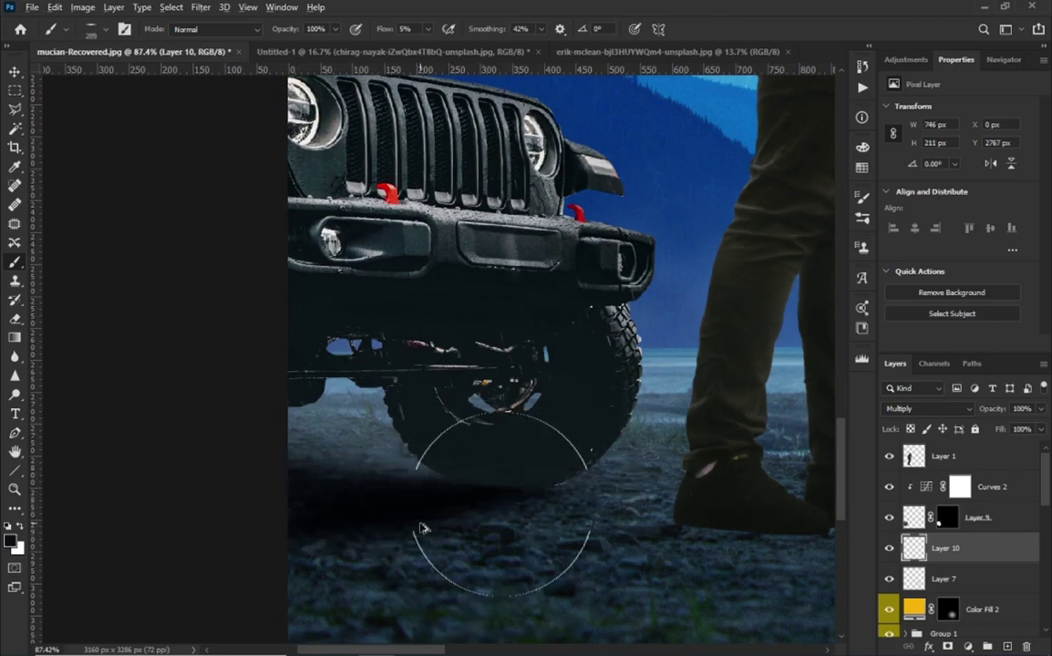
{"action": "scroll", "coordinate": [415, 516], "scroll_direction": "down", "scroll_amount": 3}
Add a new Layer 11 clipped above Curves 2.
{"action": "left_click", "coordinate": [993, 487]}
{"action": "left_click", "coordinate": [987, 647]}
{"action": "scroll", "coordinate": [426, 488], "scroll_direction": "up", "scroll_amount": 3}
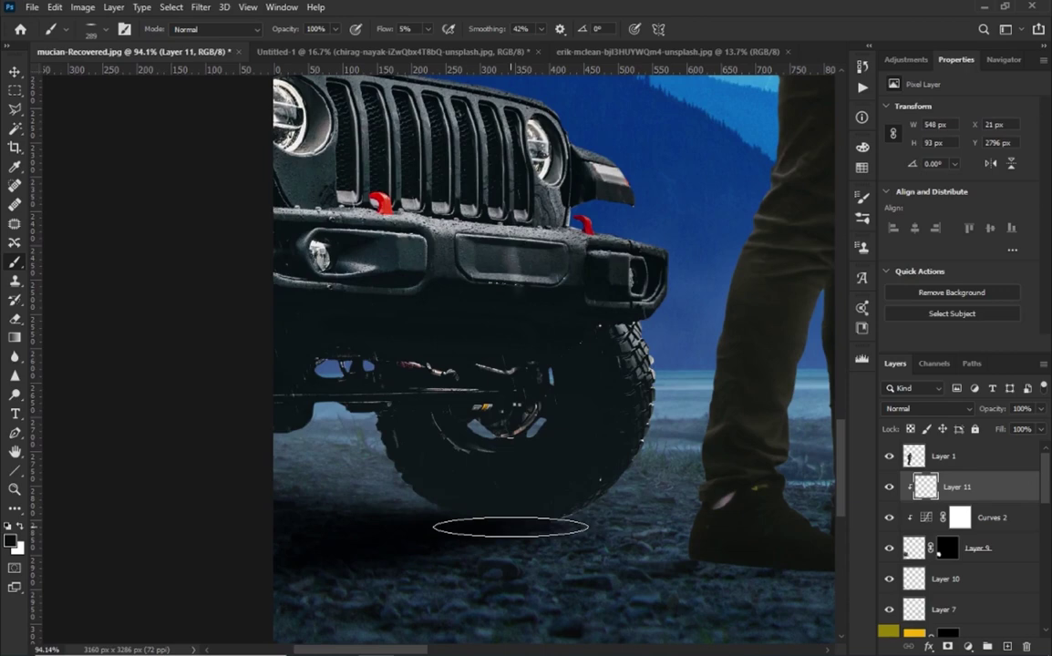
Paint a black shadow under the jeep's tyre on Layer 11 at 100% flow.
{"action": "key", "text": "shift+0"}
{"action": "right_click", "coordinate": [484, 420]}
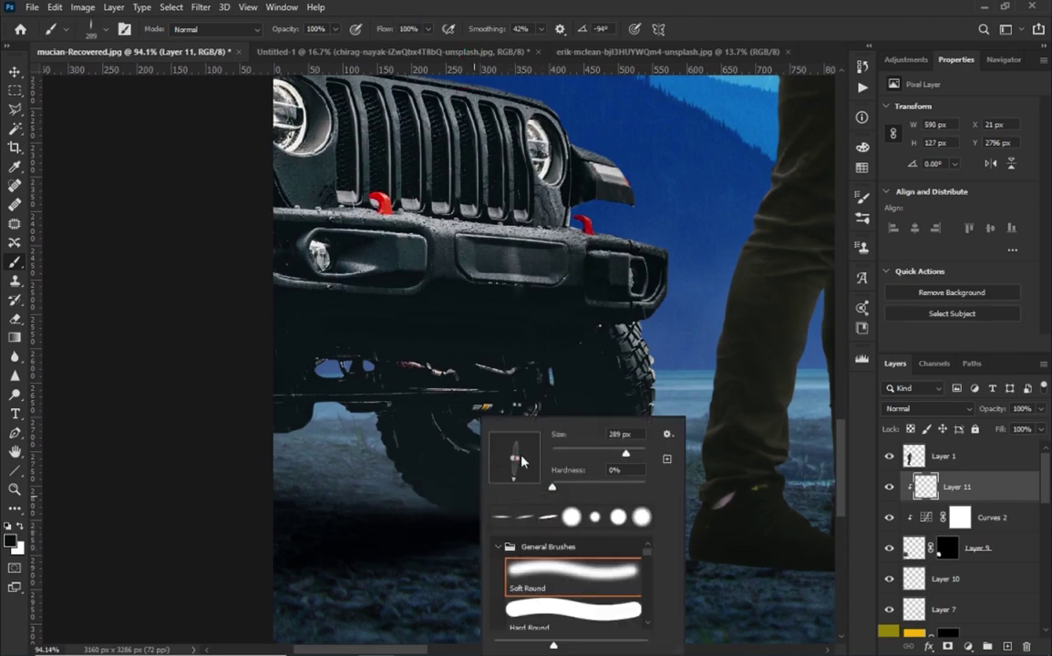
{"action": "key", "text": "Escape"}
{"action": "left_click_drag", "start_coordinate": [383, 437], "coordinate": [554, 511]}
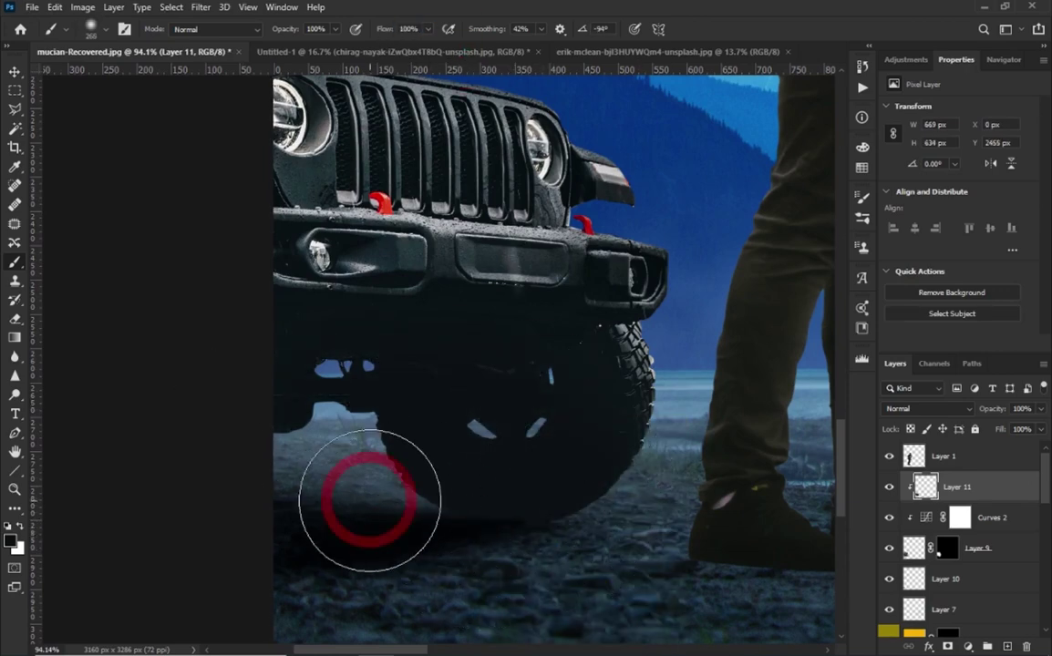
{"action": "left_click_drag", "start_coordinate": [369, 499], "coordinate": [634, 437]}
Set Layer 11 to Multiply, darken the ground by the tyre, and lower brush opacity to 13%.
{"action": "left_click", "coordinate": [927, 408]}
{"action": "left_click", "coordinate": [904, 357]}
{"action": "left_click_drag", "start_coordinate": [690, 474], "coordinate": [634, 468]}
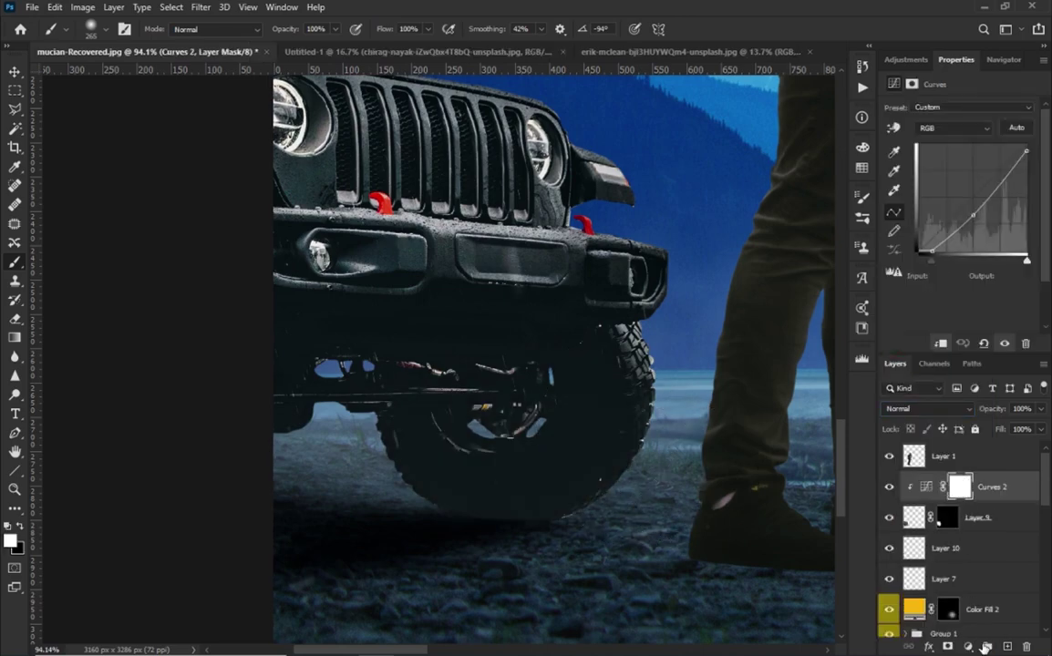
{"action": "left_click", "coordinate": [927, 408]}
{"action": "left_click", "coordinate": [820, 347]}
{"action": "key", "text": "ctrl+z"}
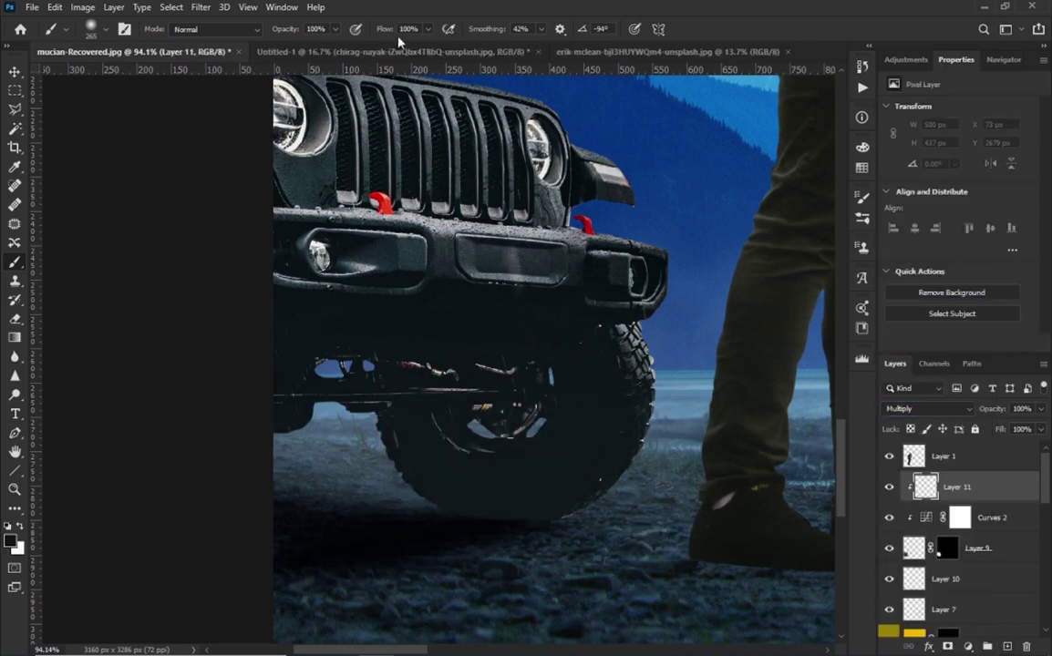
{"action": "left_click_drag", "start_coordinate": [282, 49], "coordinate": [273, 49]}
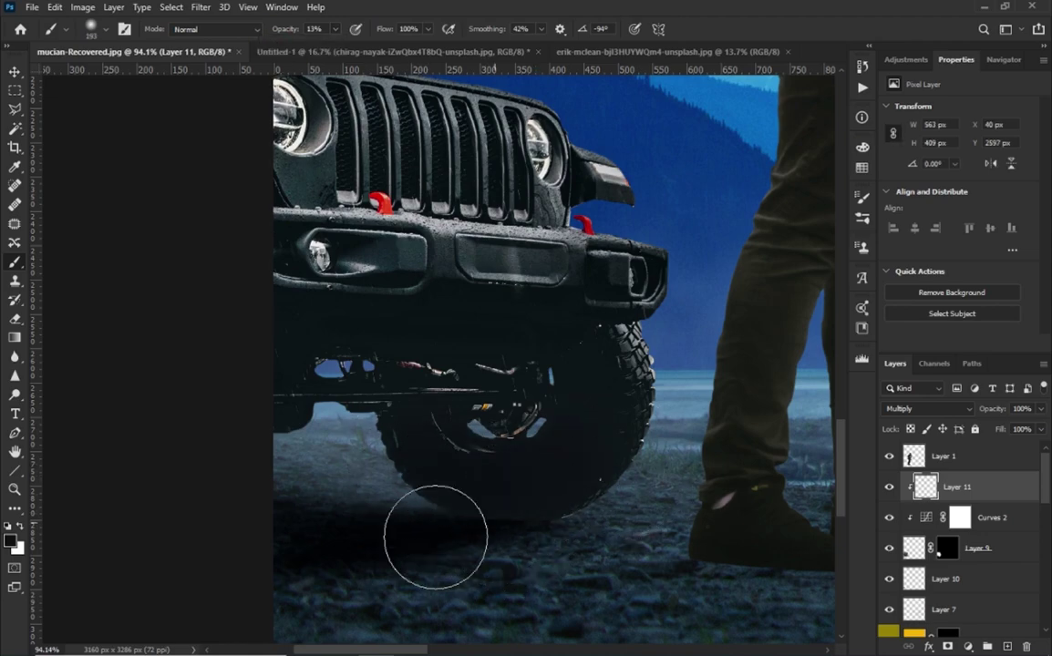
Select Layer 10 with the first shadow and switch to the Eraser.
{"action": "scroll", "coordinate": [552, 482], "scroll_direction": "down", "scroll_amount": 3}
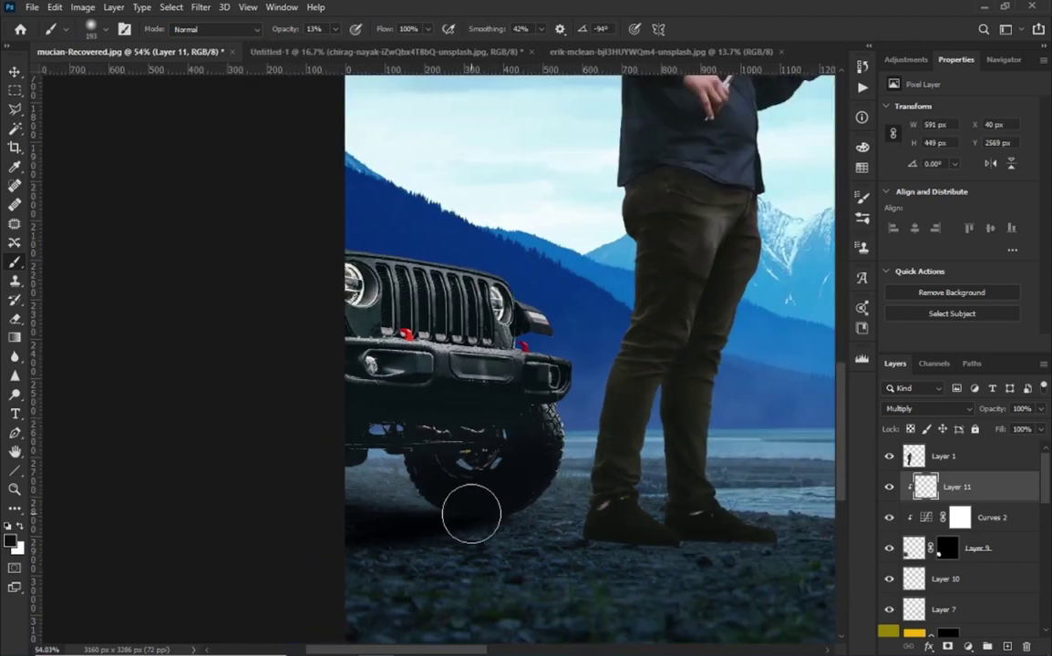
{"action": "scroll", "coordinate": [520, 456], "scroll_direction": "down", "scroll_amount": 2}
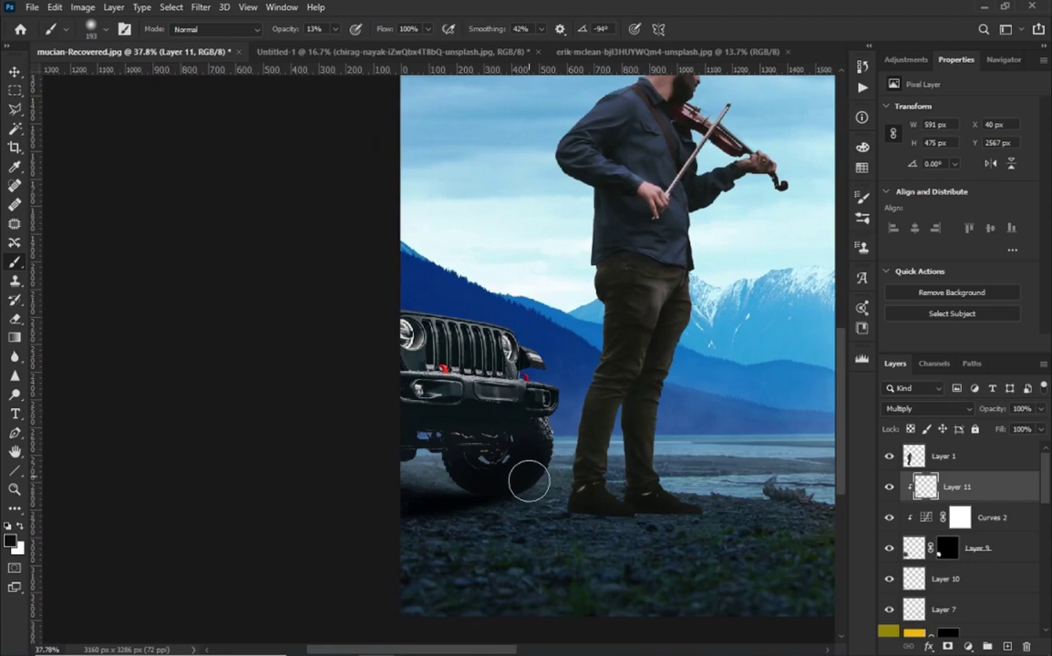
{"action": "scroll", "coordinate": [444, 496], "scroll_direction": "down", "scroll_amount": 2}
{"action": "left_click", "coordinate": [946, 578]}
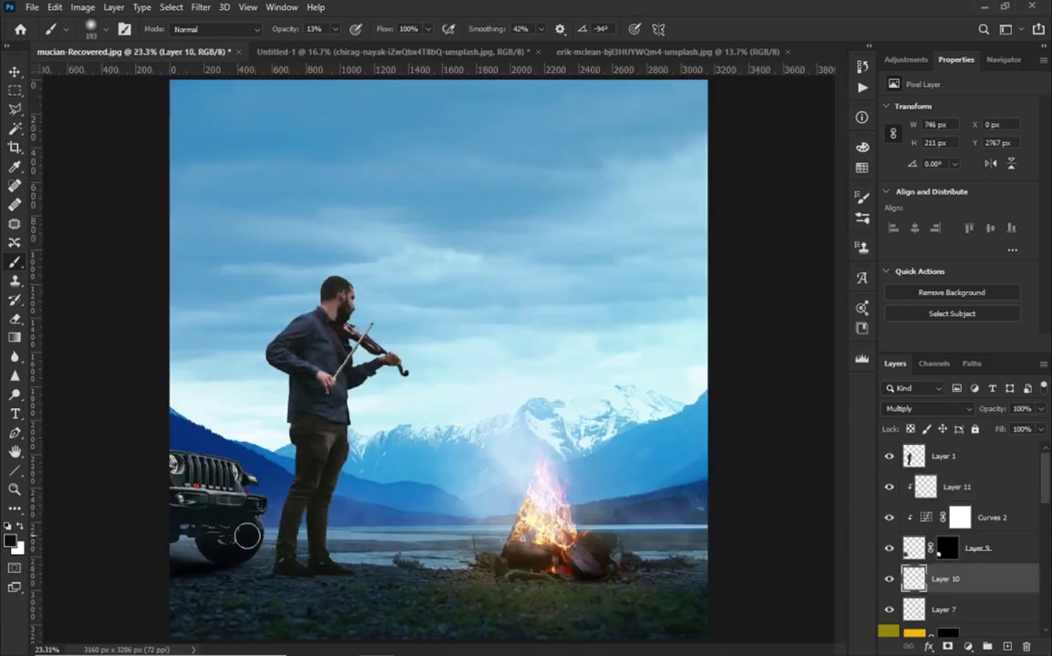
{"action": "scroll", "coordinate": [228, 547], "scroll_direction": "up", "scroll_amount": 2}
{"action": "scroll", "coordinate": [410, 542], "scroll_direction": "up", "scroll_amount": 3}
{"action": "scroll", "coordinate": [404, 533], "scroll_direction": "up", "scroll_amount": 1}
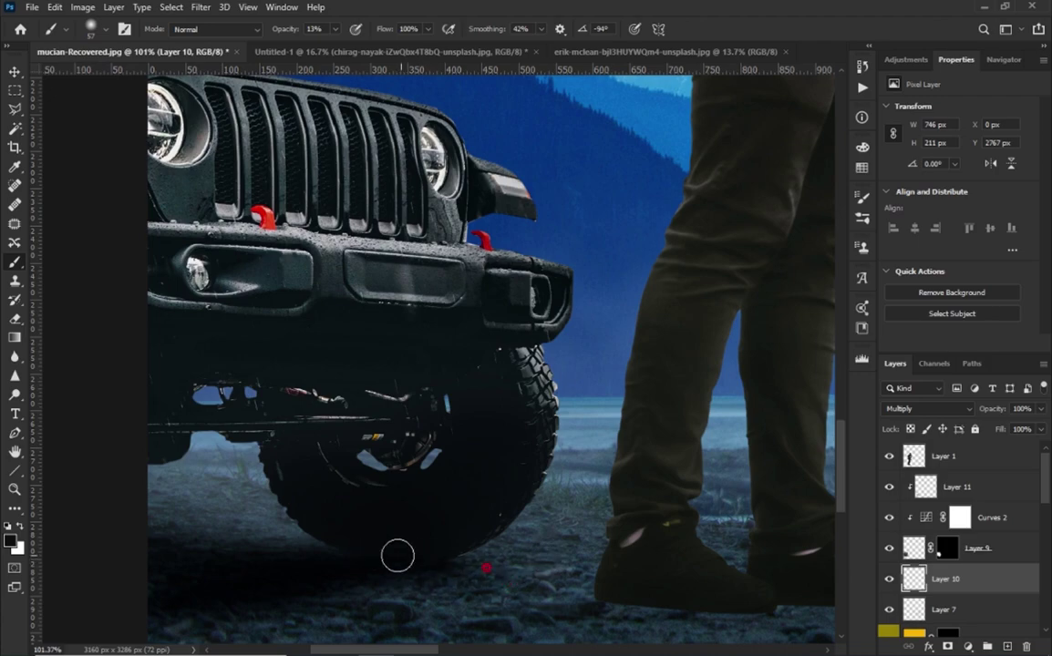
{"action": "scroll", "coordinate": [500, 560], "scroll_direction": "down", "scroll_amount": 4}
{"action": "key", "text": "e"}
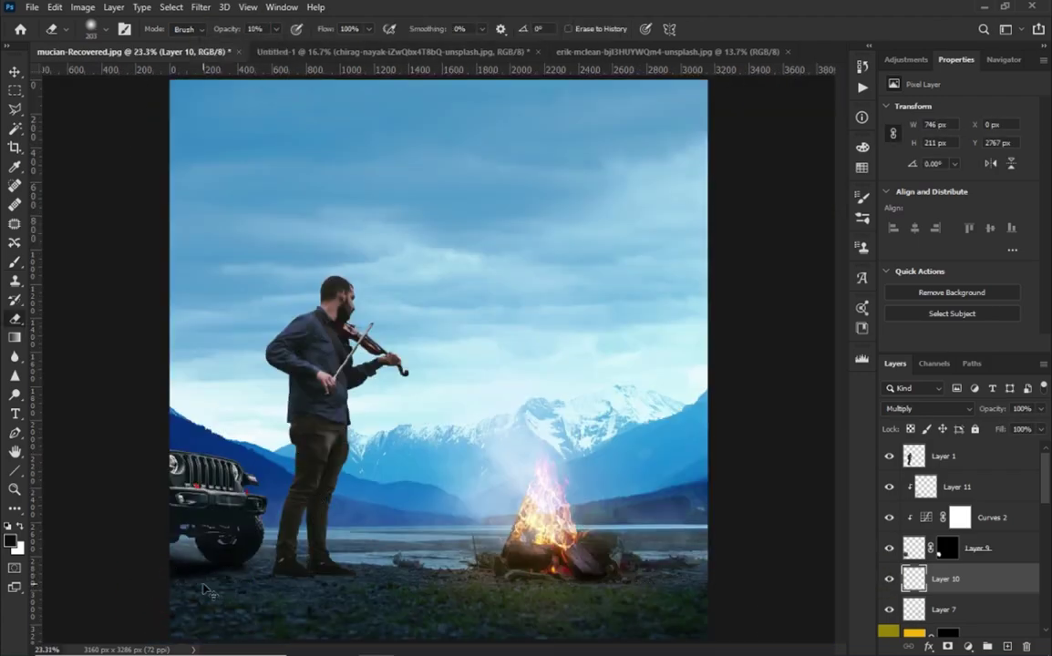
{"action": "left_click", "coordinate": [195, 568]}
On the Selective Color layer above Layer 11, set the Blacks to Cyan +5, Yellow -4, Black +2.
{"action": "scroll", "coordinate": [518, 598], "scroll_direction": "up", "scroll_amount": 1}
{"action": "left_click", "coordinate": [1041, 410]}
{"action": "left_click", "coordinate": [988, 493]}
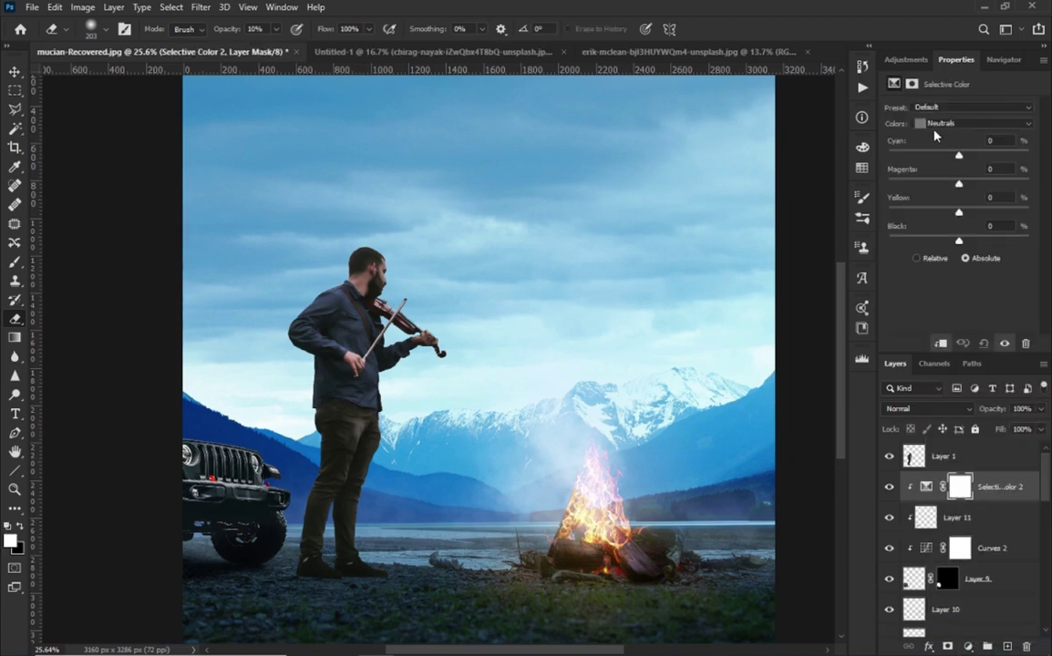
{"action": "left_click_drag", "start_coordinate": [958, 241], "coordinate": [962, 245]}
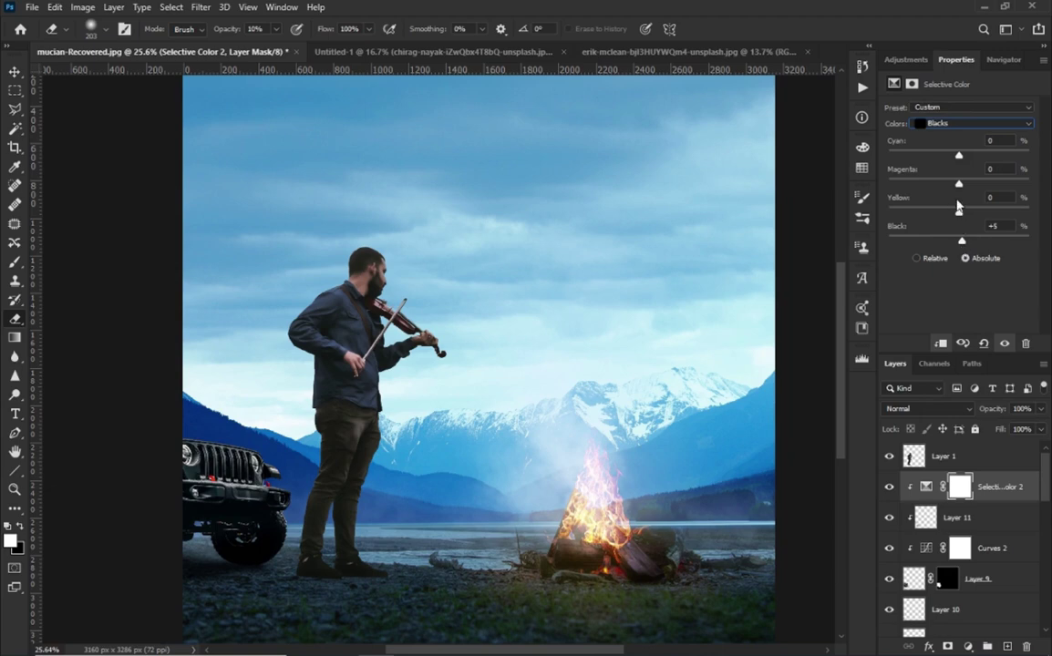
{"action": "left_click_drag", "start_coordinate": [962, 242], "coordinate": [959, 243]}
{"action": "left_click", "coordinate": [968, 646]}
Add an Exposure adjustment at +2.38, clip it, and invert its mask to black.
{"action": "left_click", "coordinate": [957, 478]}
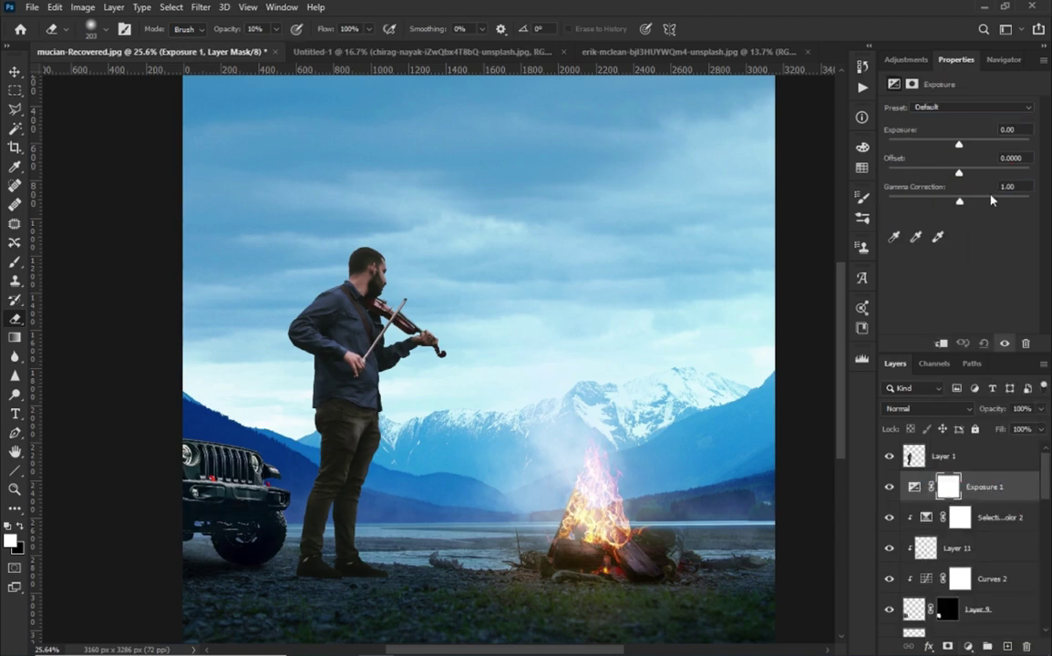
{"action": "left_click", "coordinate": [971, 144]}
{"action": "left_click", "coordinate": [942, 345]}
{"action": "key", "text": "ctrl+i"}
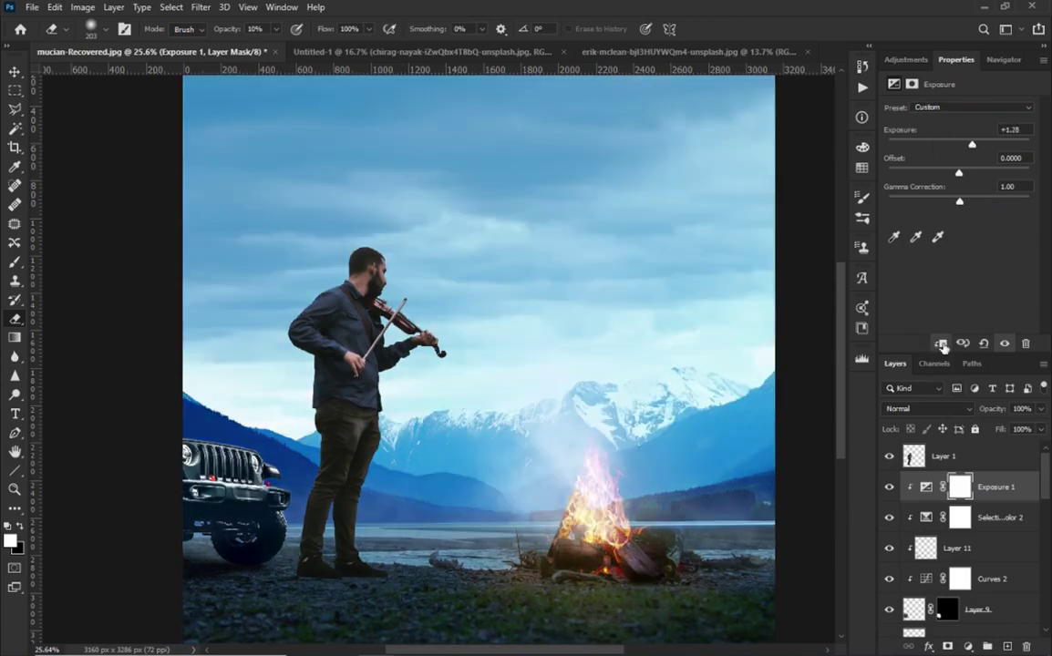
{"action": "scroll", "coordinate": [277, 435], "scroll_direction": "up", "scroll_amount": 3}
{"action": "scroll", "coordinate": [329, 172], "scroll_direction": "up", "scroll_amount": 3}
Set a full-opacity brush of about size 53 and view the jeep at 100%.
{"action": "key", "text": "0"}
{"action": "right_click", "coordinate": [365, 128]}
{"action": "type", "text": "53"}
{"action": "key", "text": "Return"}
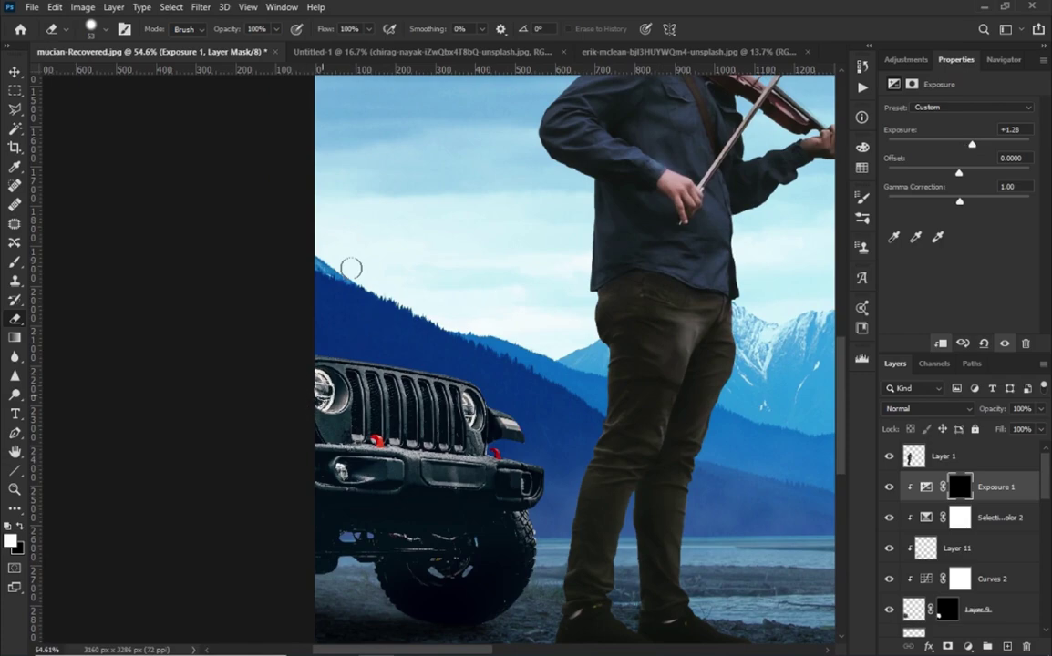
{"action": "left_click_drag", "start_coordinate": [337, 380], "coordinate": [319, 381]}
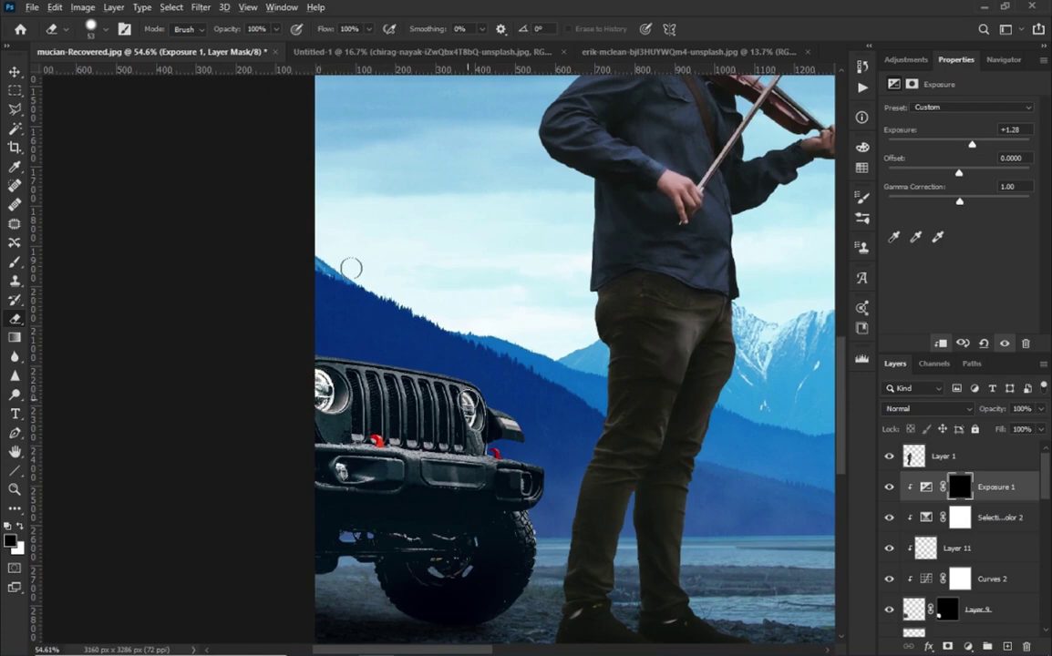
{"action": "scroll", "coordinate": [438, 401], "scroll_direction": "up", "scroll_amount": 3}
{"action": "left_click_drag", "start_coordinate": [481, 398], "coordinate": [485, 399]}
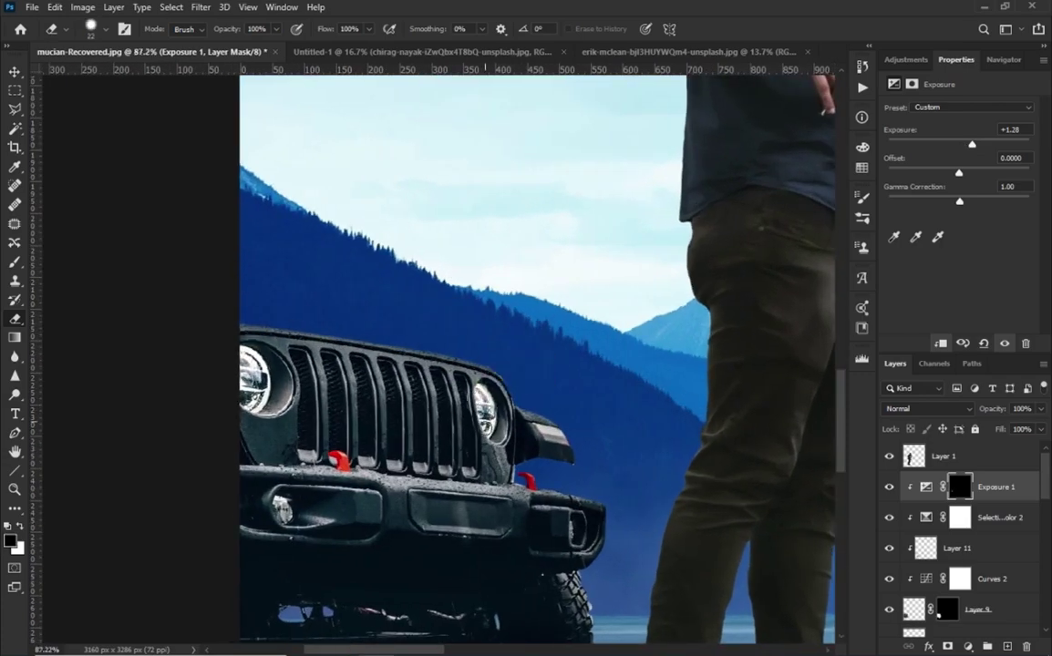
{"action": "key", "text": "ctrl+1"}
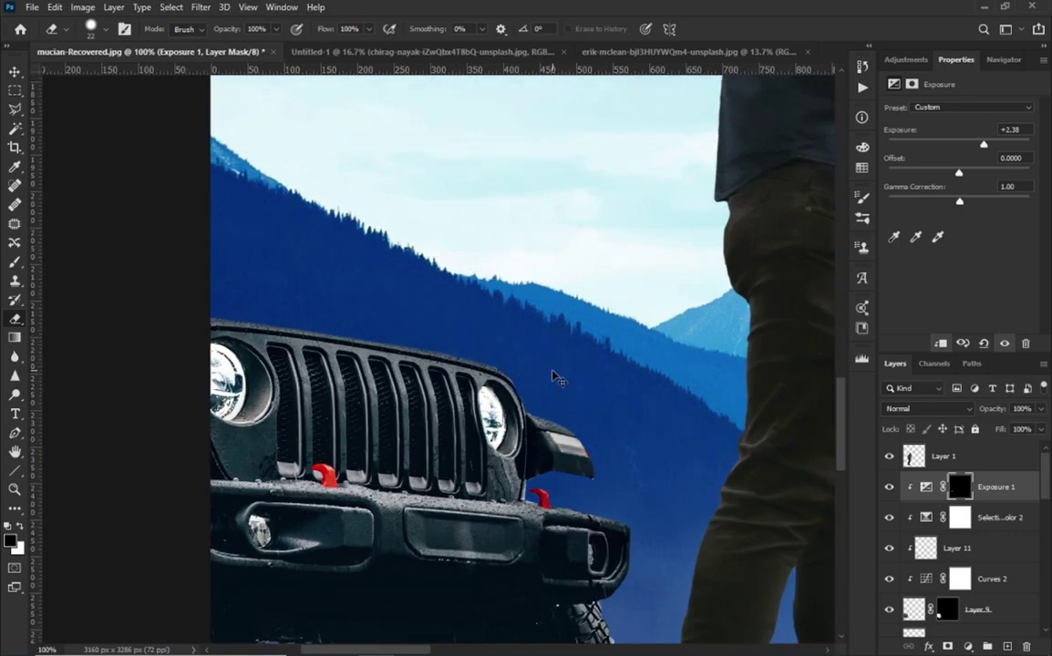
{"action": "right_click", "coordinate": [1009, 489]}
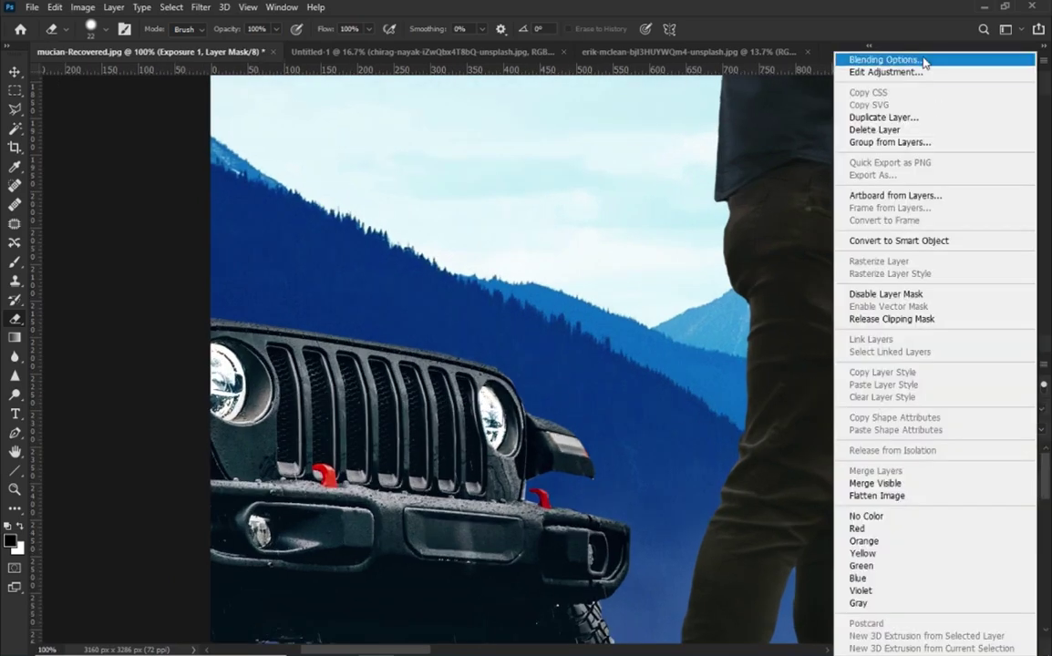
In Exposure 1's Blending Options, add a light-blue Color Dodge Color Overlay at 51% and an Outer Glow.
{"action": "left_click", "coordinate": [924, 62]}
{"action": "left_click", "coordinate": [491, 323]}
{"action": "left_click", "coordinate": [832, 177]}
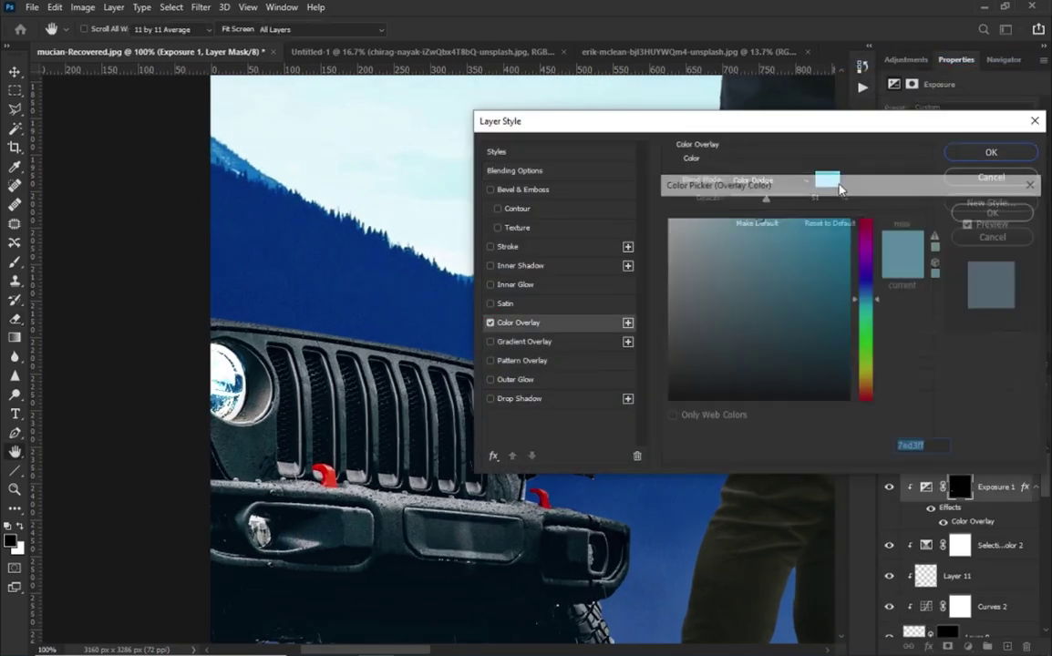
{"action": "left_click", "coordinate": [999, 212]}
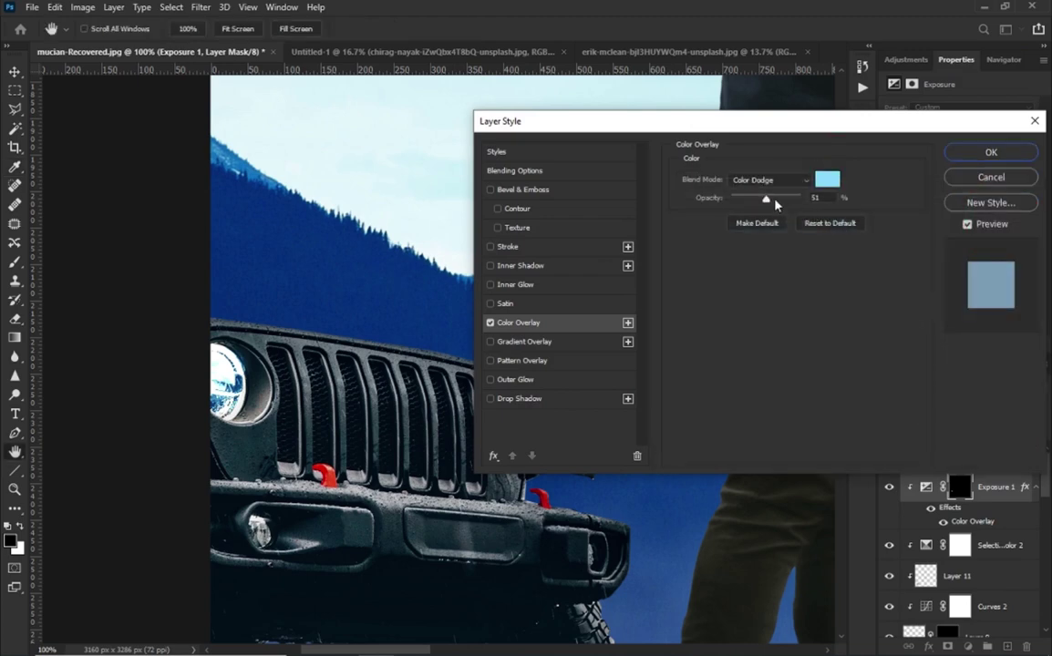
{"action": "left_click", "coordinate": [491, 381]}
{"action": "left_click", "coordinate": [713, 230]}
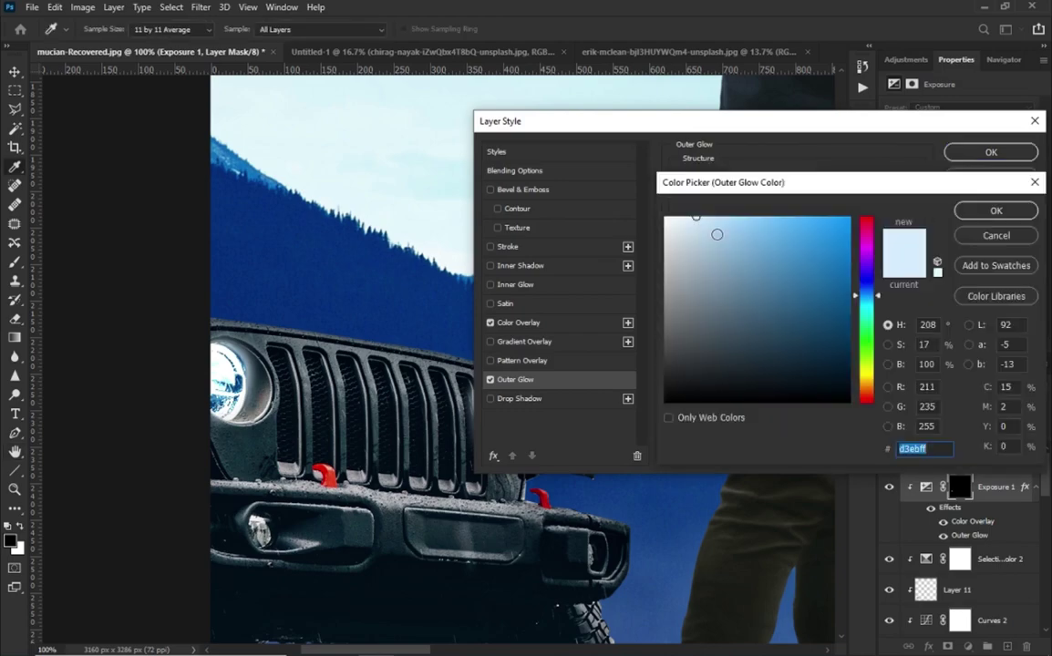
{"action": "left_click", "coordinate": [992, 236]}
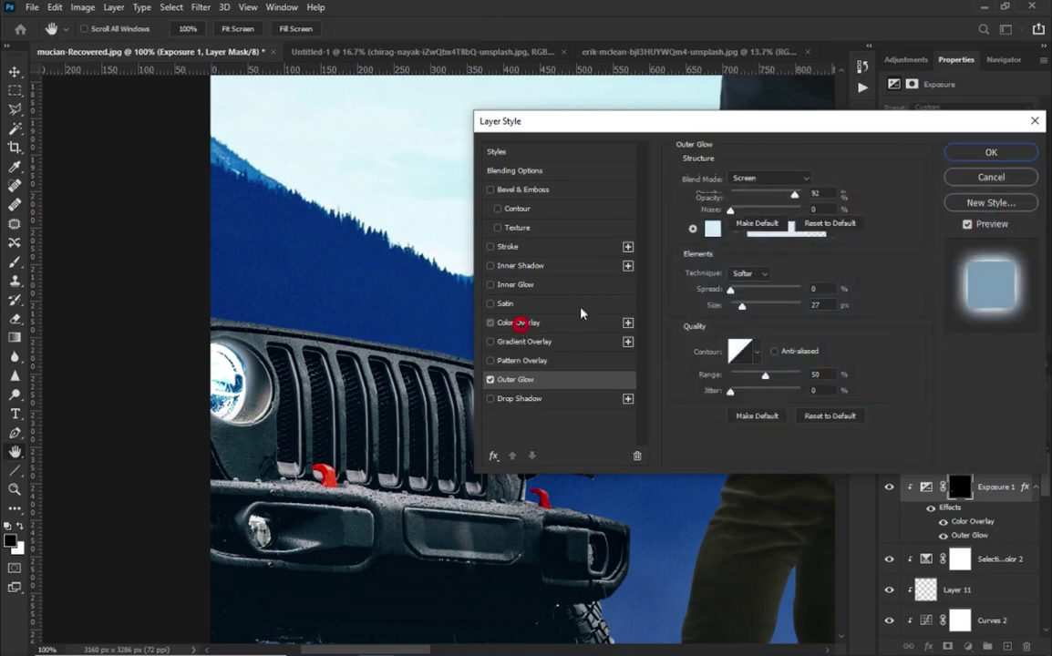
Set the Screen Outer Glow to 79 px and 72% opacity, then apply the styles.
{"action": "left_click", "coordinate": [518, 323]}
{"action": "left_click", "coordinate": [825, 186]}
{"action": "left_click", "coordinate": [997, 210]}
{"action": "left_click", "coordinate": [515, 379]}
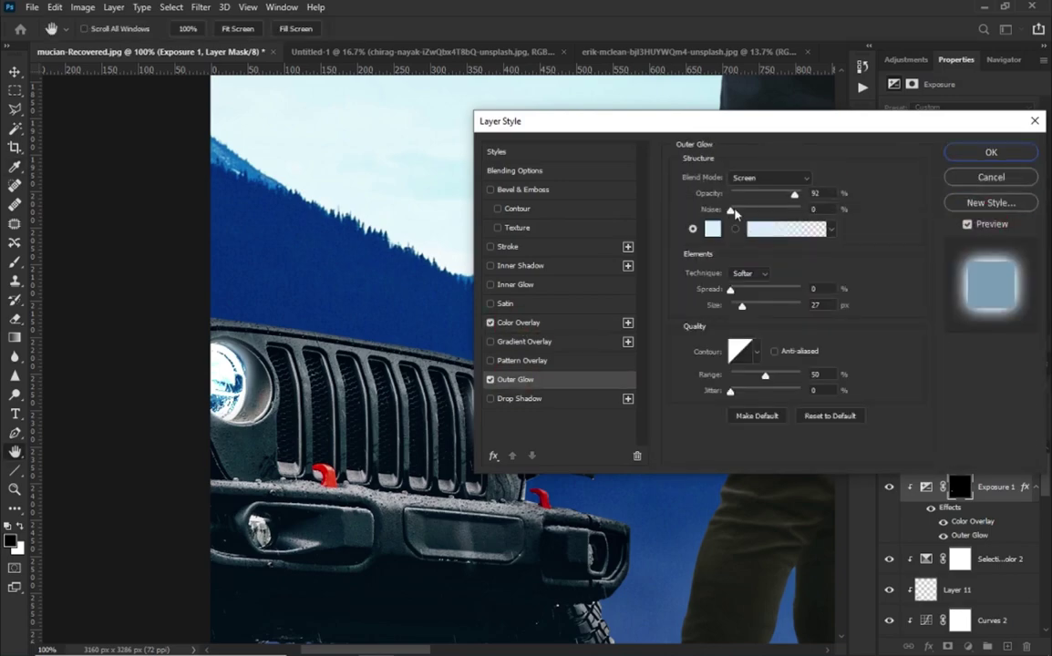
{"action": "left_click", "coordinate": [730, 289]}
{"action": "left_click_drag", "start_coordinate": [794, 194], "coordinate": [782, 197]}
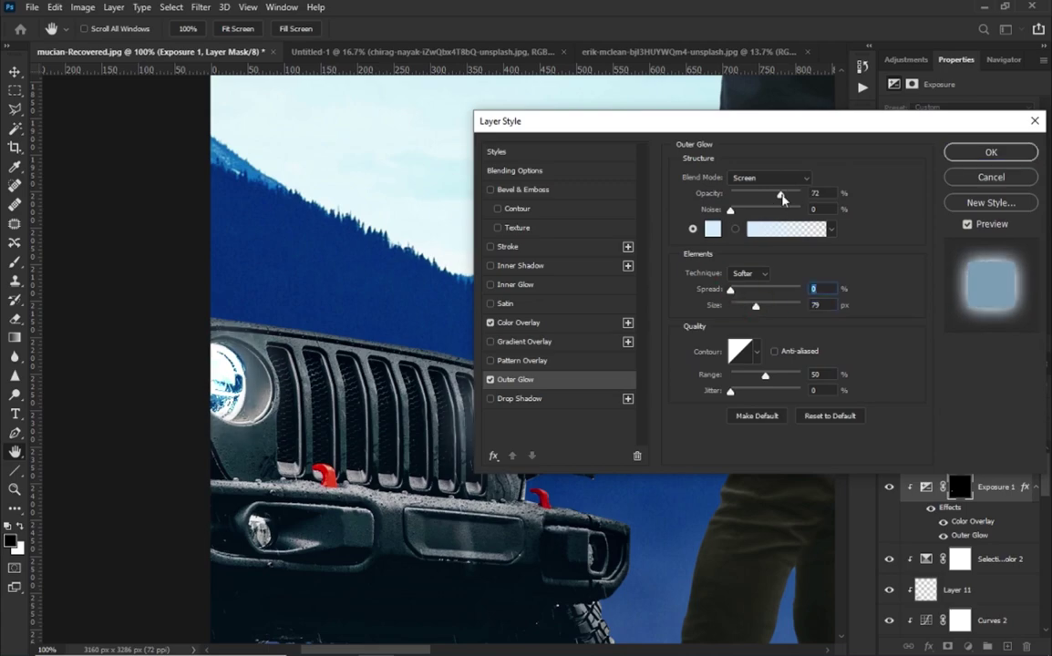
{"action": "key", "text": "Return"}
{"action": "key", "text": "e"}
{"action": "key", "text": "ctrl+0"}
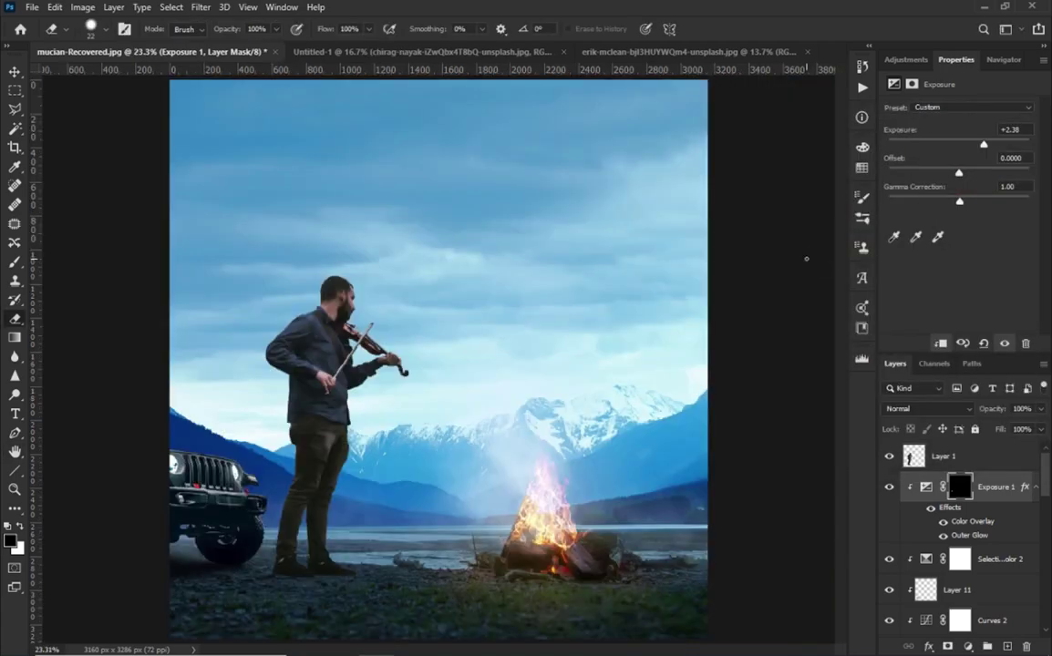
Add Layer 12 and set up a soft brush at 9% opacity in light blue #d7eaff.
{"action": "left_click", "coordinate": [1007, 646]}
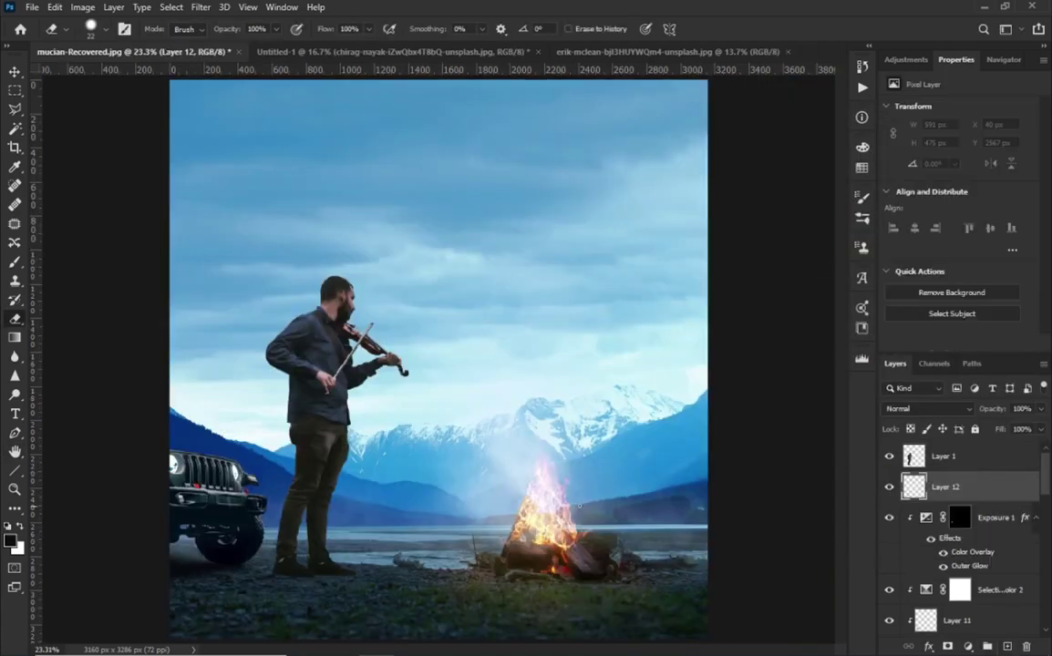
{"action": "key", "text": "b"}
{"action": "left_click_drag", "start_coordinate": [335, 28], "coordinate": [326, 49]}
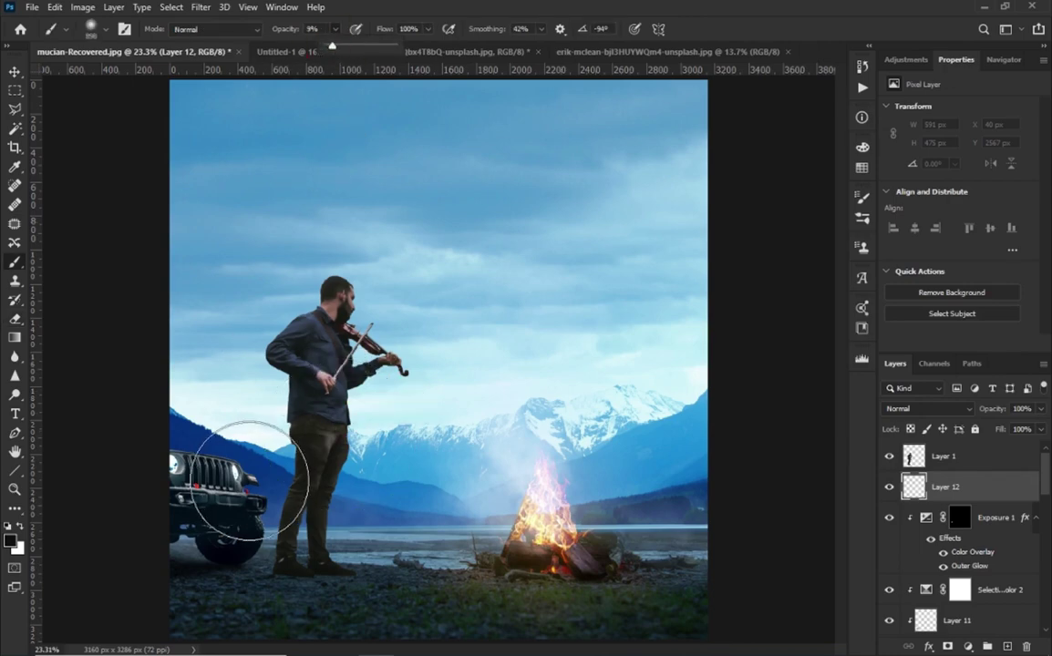
{"action": "key", "text": "x"}
{"action": "left_click", "coordinate": [10, 541]}
{"action": "left_click", "coordinate": [866, 292]}
{"action": "left_click", "coordinate": [693, 215]}
{"action": "left_click", "coordinate": [996, 211]}
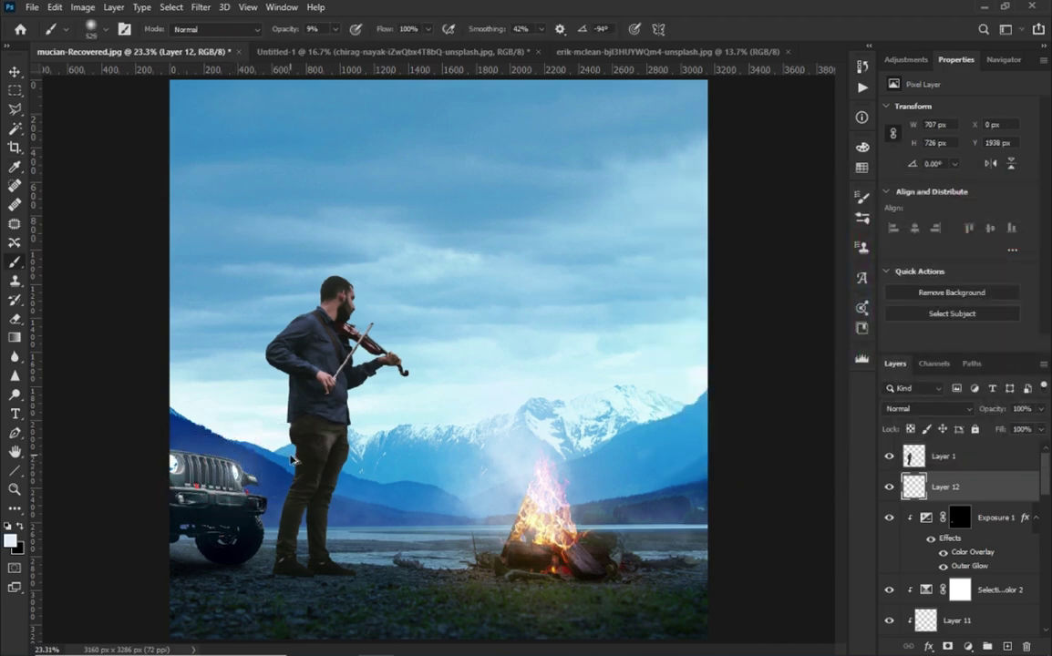
Duplicate Layer 12 and set the copy's opacity to 48%.
{"action": "key", "text": "ctrl+j"}
{"action": "key", "text": "ctrl+minus"}
{"action": "left_click", "coordinate": [1040, 408]}
{"action": "left_click_drag", "start_coordinate": [1040, 429], "coordinate": [1010, 429]}
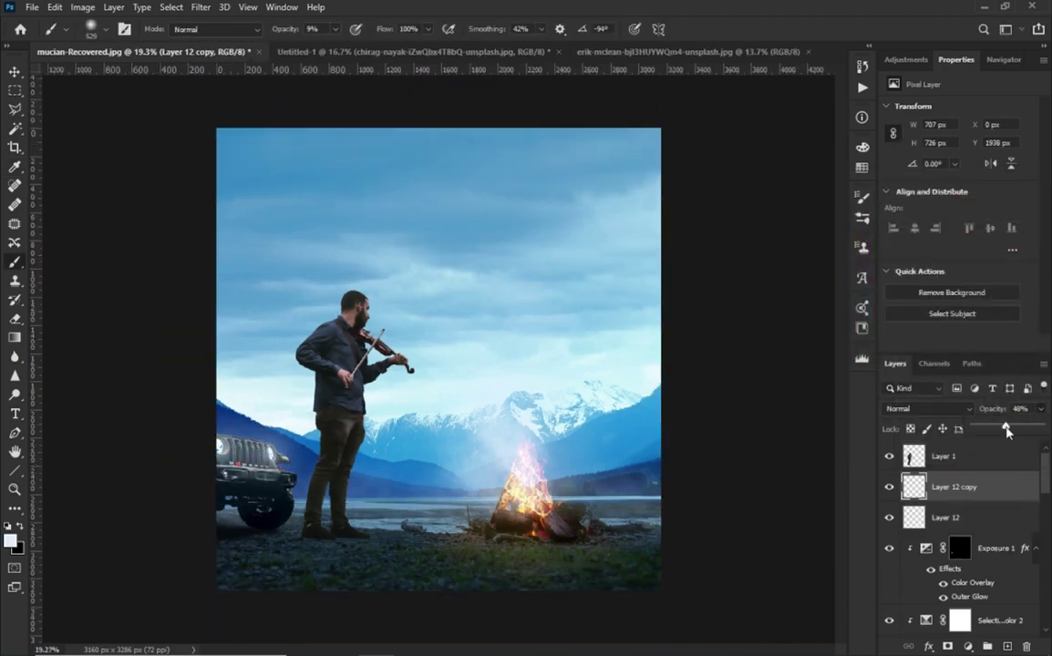
{"action": "scroll", "coordinate": [975, 511], "scroll_direction": "down", "scroll_amount": 2}
{"action": "scroll", "coordinate": [975, 511], "scroll_direction": "down", "scroll_amount": 3}
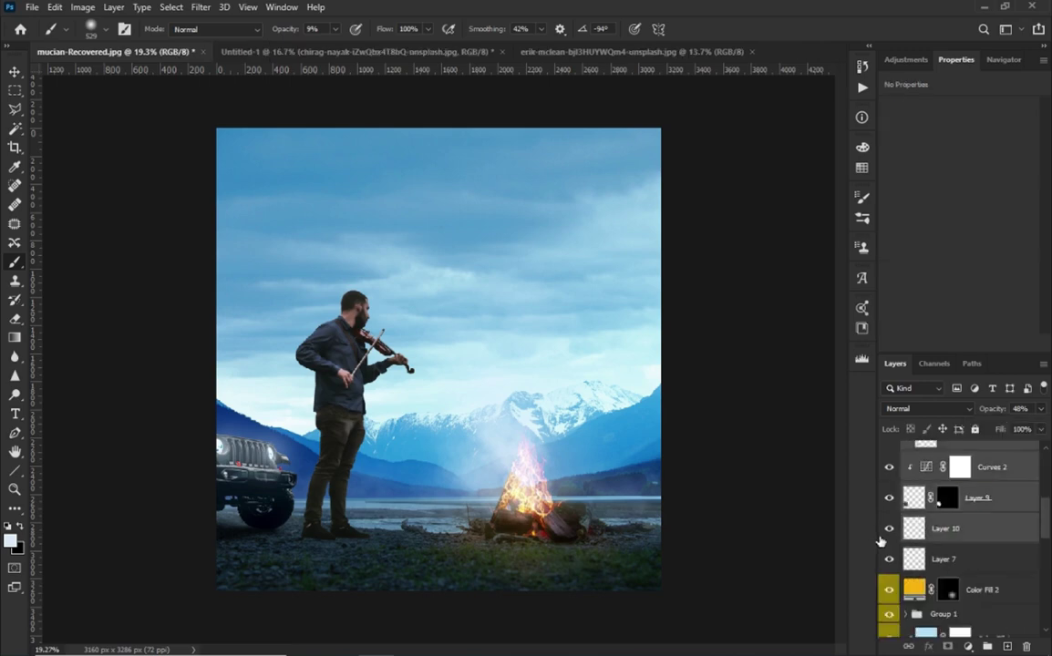
Give the haze layers a Green colour label and select the violinist's Layer 1.
{"action": "right_click", "coordinate": [888, 537]}
{"action": "left_click", "coordinate": [907, 491]}
{"action": "scroll", "coordinate": [948, 511], "scroll_direction": "up", "scroll_amount": 3}
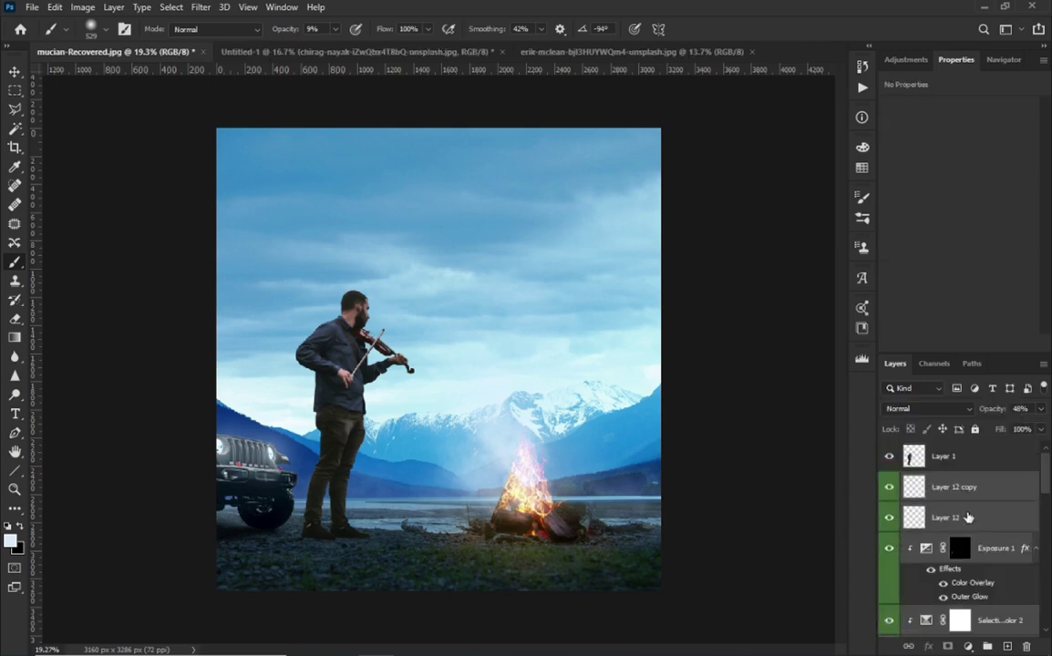
{"action": "left_click", "coordinate": [889, 457]}
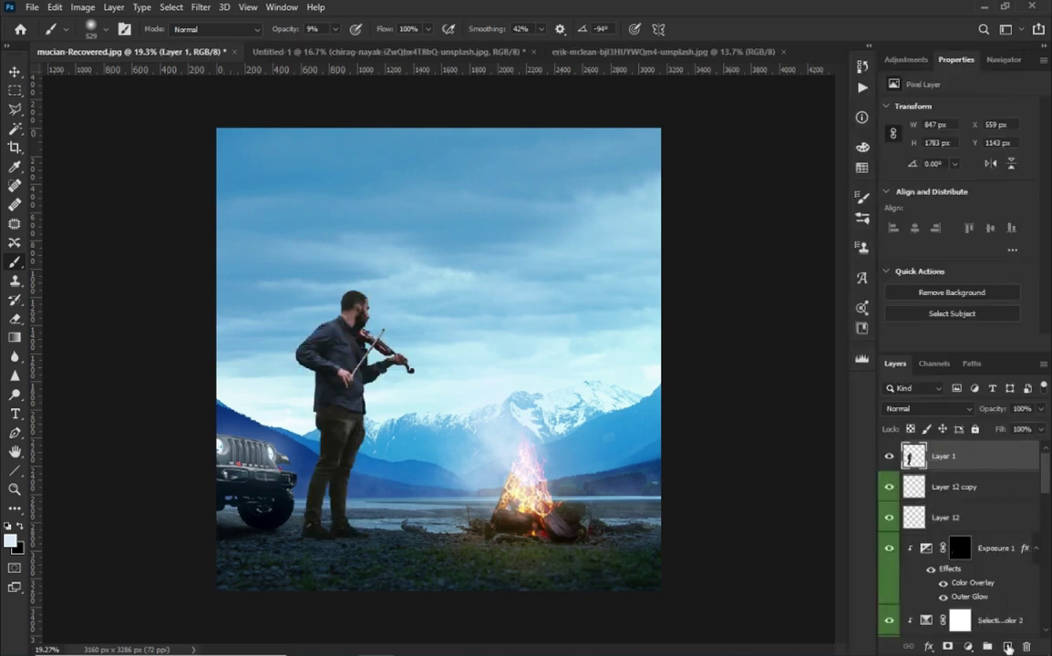
Add Layer 13 below the violinist with Multiply blending.
{"action": "left_click", "coordinate": [1007, 648], "text": "ctrl"}
{"action": "left_click", "coordinate": [926, 408]}
{"action": "left_click", "coordinate": [929, 436]}
{"action": "scroll", "coordinate": [283, 545], "scroll_direction": "up", "scroll_amount": 2}
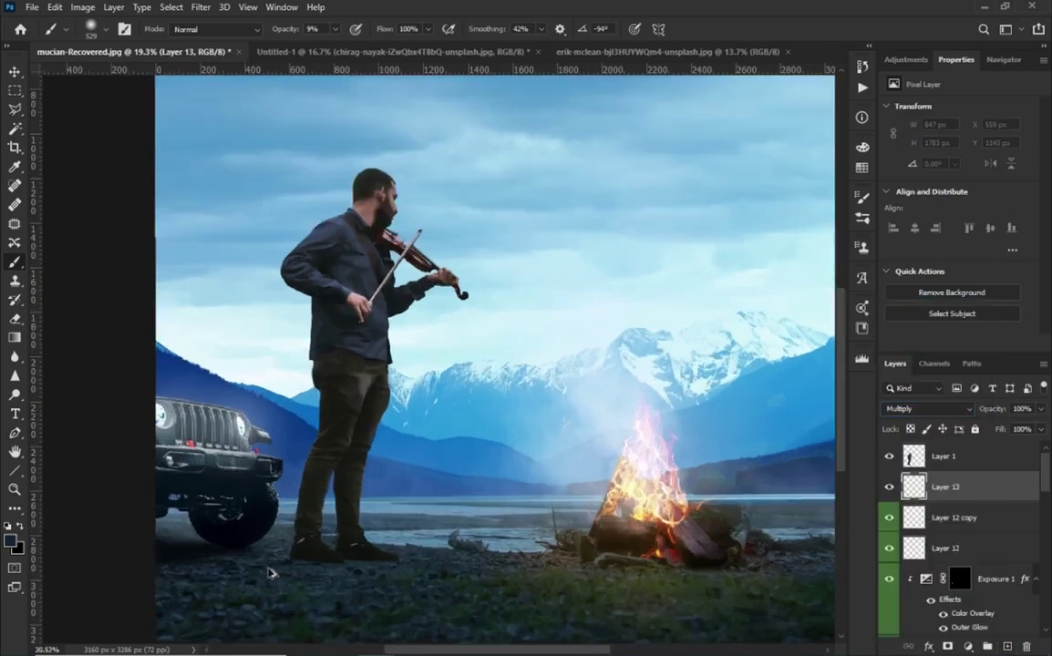
Pick dark blue-black #01111a and set the brush to full opacity.
{"action": "left_click", "coordinate": [12, 542]}
{"action": "left_click", "coordinate": [846, 383]}
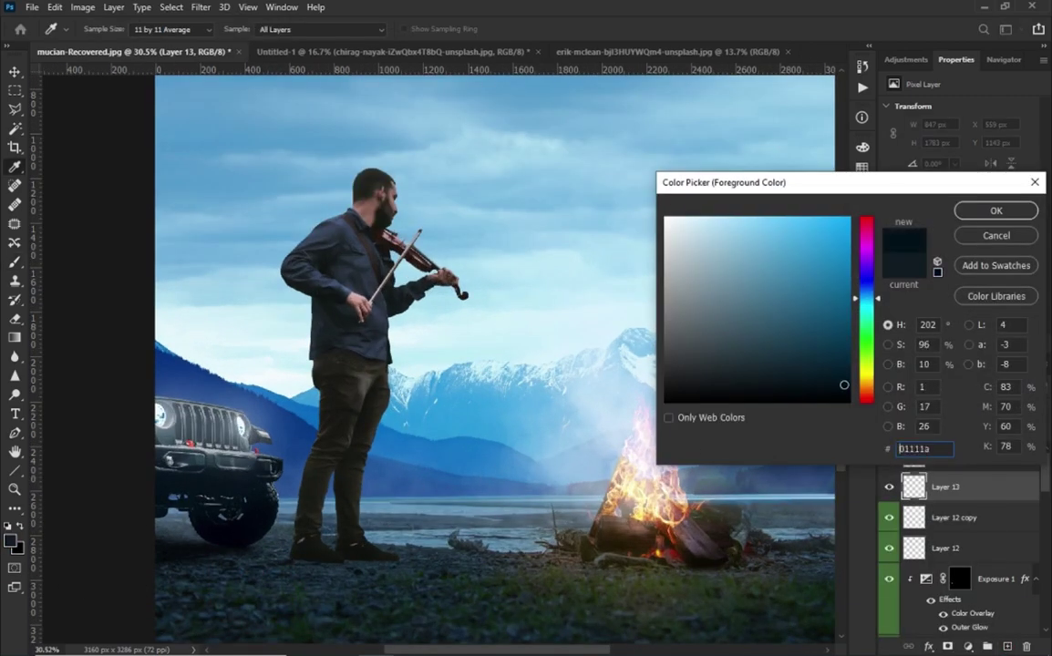
{"action": "left_click", "coordinate": [994, 211]}
{"action": "scroll", "coordinate": [412, 446], "scroll_direction": "up", "scroll_amount": 1}
{"action": "right_click", "coordinate": [459, 418]}
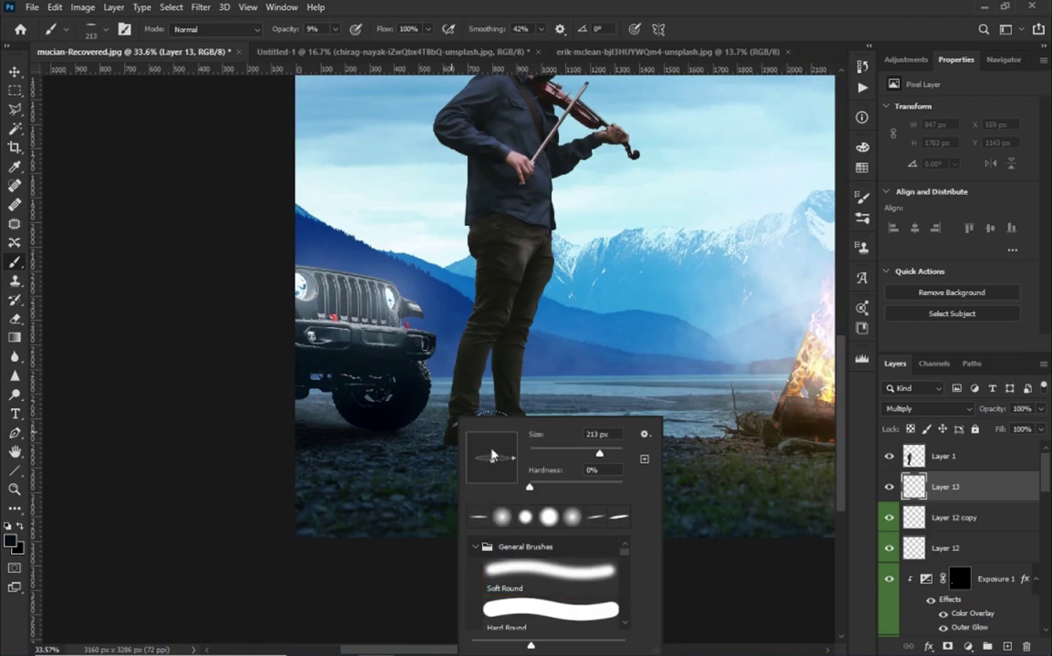
{"action": "key", "text": "0"}
{"action": "type", "text": "6"}
{"action": "key", "text": "Return"}
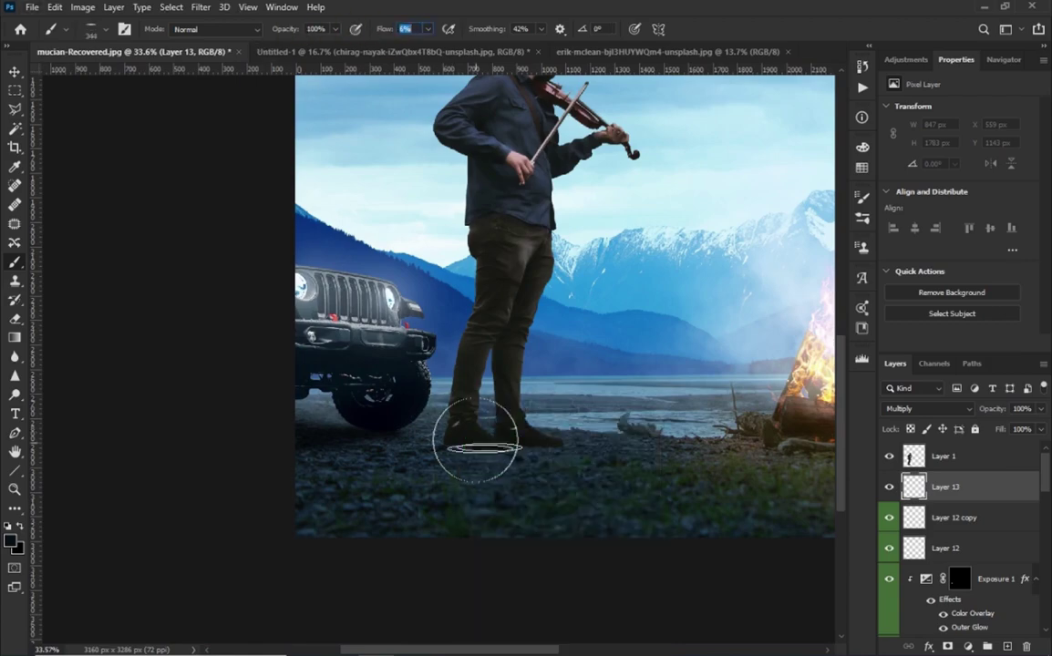
{"action": "scroll", "coordinate": [493, 467], "scroll_direction": "up", "scroll_amount": 2}
{"action": "scroll", "coordinate": [547, 429], "scroll_direction": "up", "scroll_amount": 1}
{"action": "scroll", "coordinate": [545, 429], "scroll_direction": "up", "scroll_amount": 2}
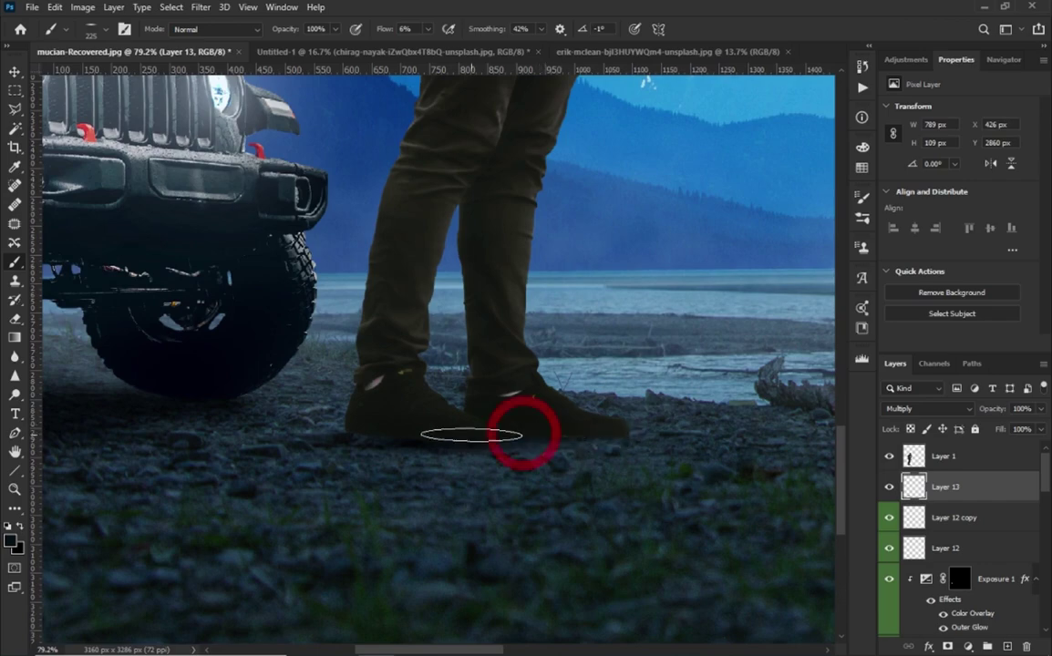
{"action": "scroll", "coordinate": [219, 476], "scroll_direction": "down", "scroll_amount": 3}
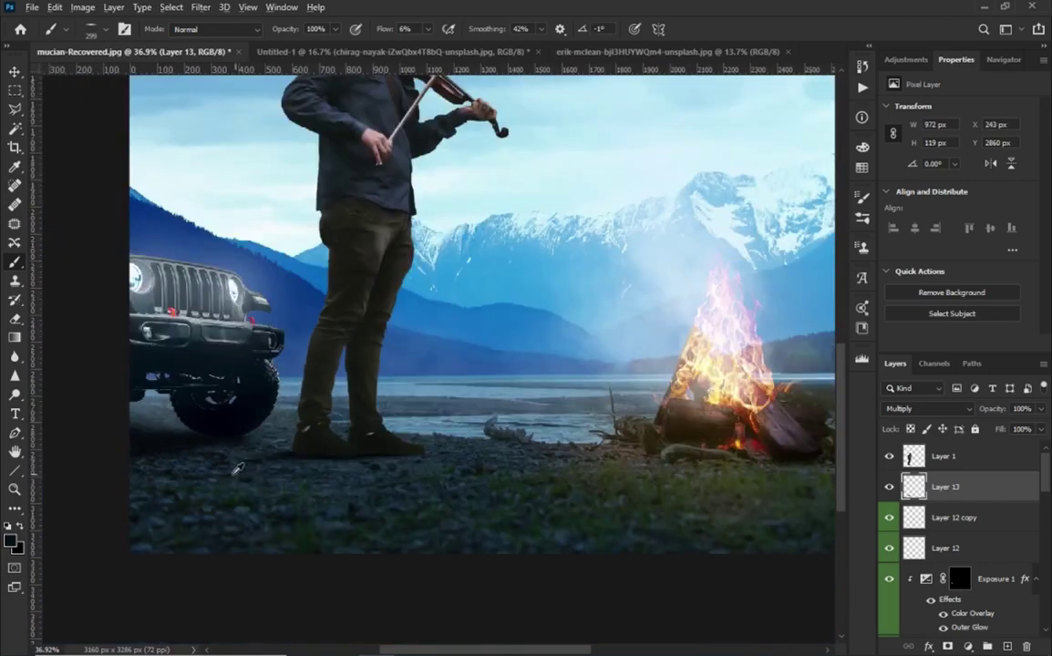
Add Layer 14 clipped to the violinist's Layer 1 in Multiply mode.
{"action": "left_click", "coordinate": [944, 456]}
{"action": "key", "text": "ctrl+shift+alt+n"}
{"action": "key", "text": "ctrl+alt+g"}
{"action": "left_click", "coordinate": [925, 408]}
{"action": "left_click", "coordinate": [820, 317]}
{"action": "scroll", "coordinate": [334, 446], "scroll_direction": "up", "scroll_amount": 3}
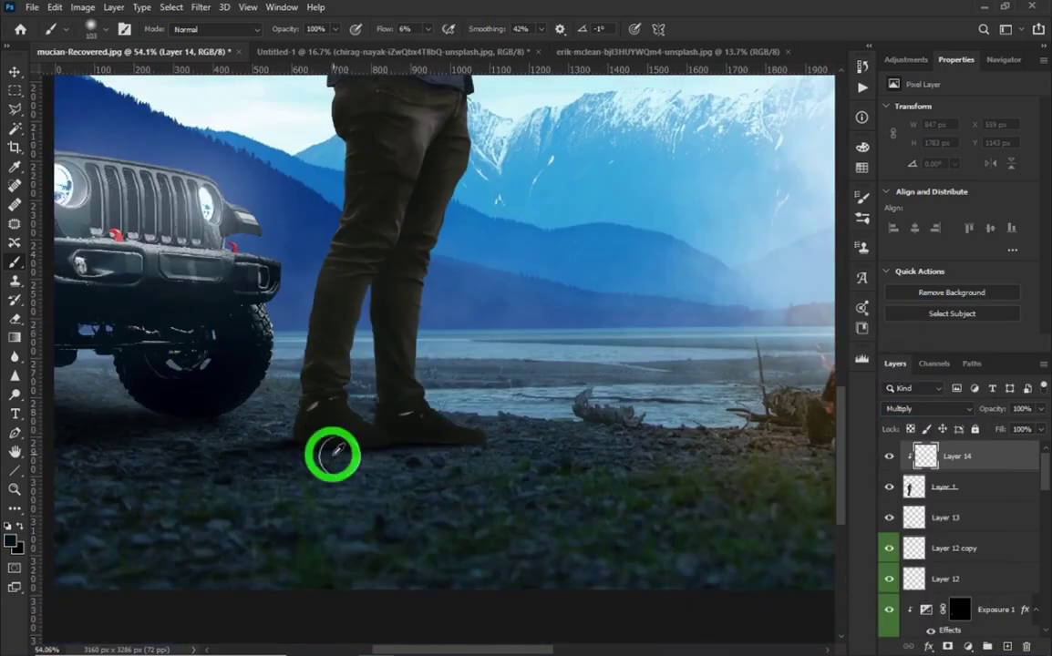
Paint soft shadows under both shoes and from the tire to the right shoe.
{"action": "left_click_drag", "start_coordinate": [293, 476], "coordinate": [368, 484]}
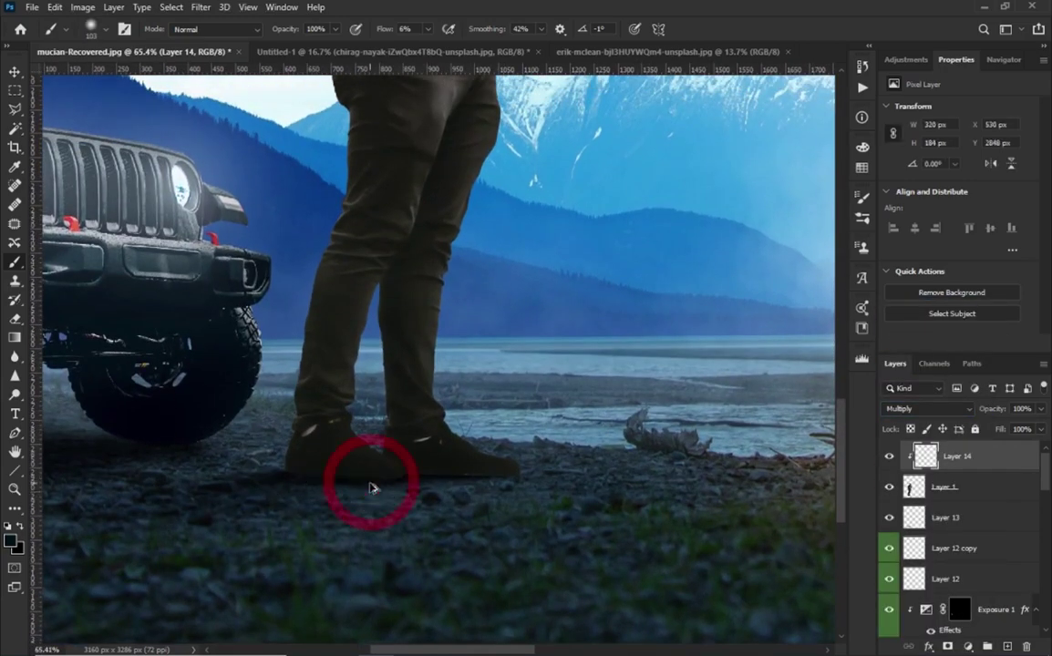
{"action": "scroll", "coordinate": [374, 485], "scroll_direction": "up", "scroll_amount": 3}
{"action": "left_click_drag", "start_coordinate": [254, 479], "coordinate": [515, 470]}
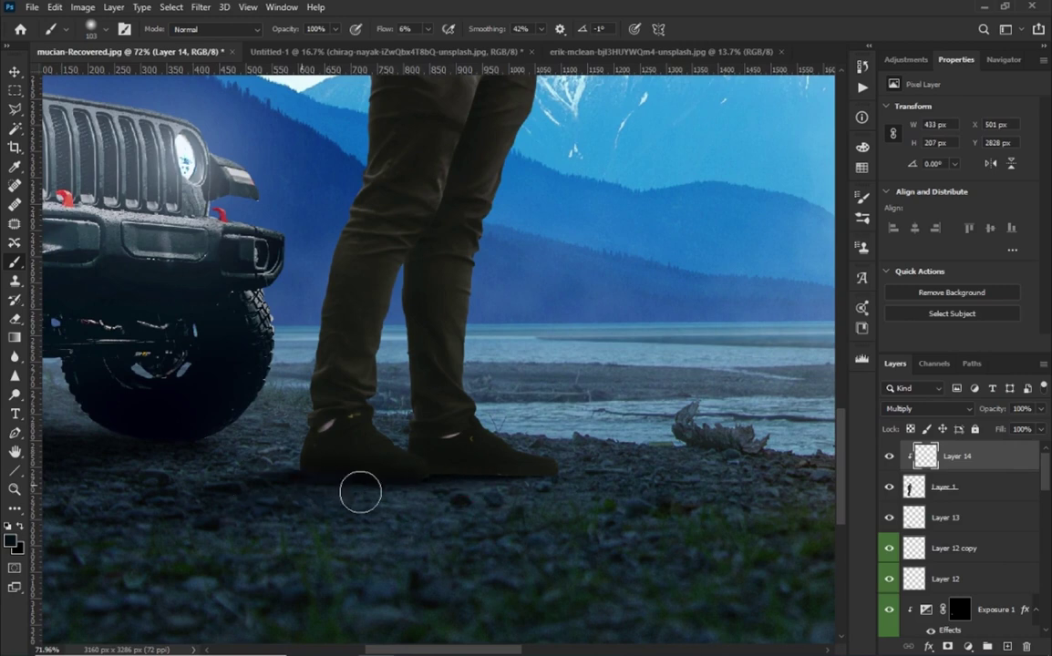
{"action": "left_click_drag", "start_coordinate": [445, 476], "coordinate": [491, 488]}
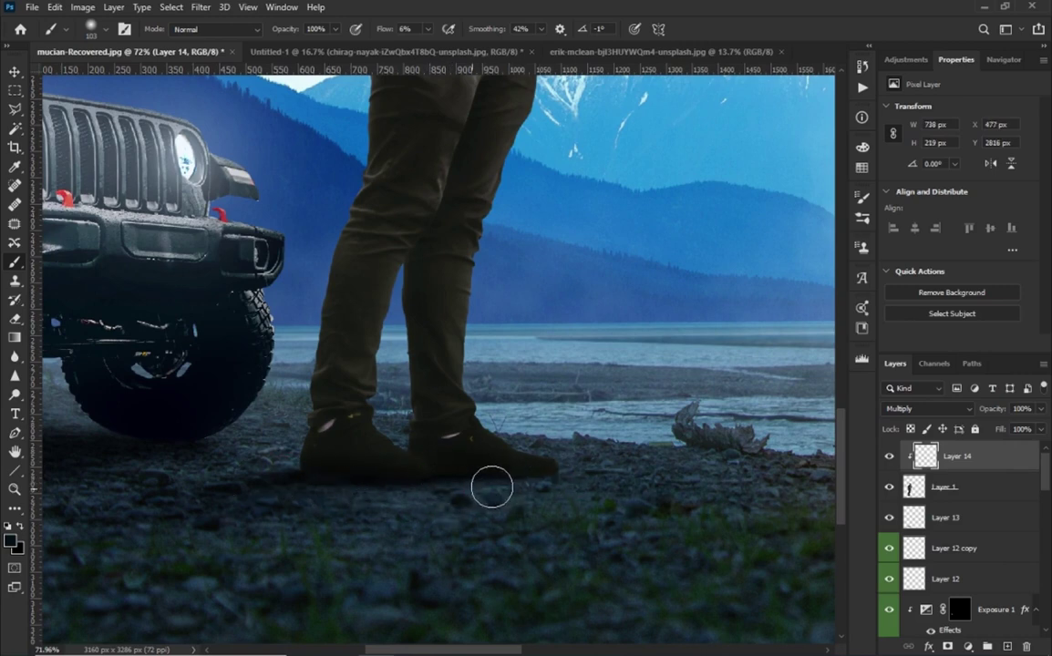
{"action": "key", "text": "alt+bracketleft"}
{"action": "key", "text": "alt+bracketleft"}
{"action": "key", "text": "bracketleft"}
{"action": "key", "text": "bracketleft"}
{"action": "key", "text": "bracketleft"}
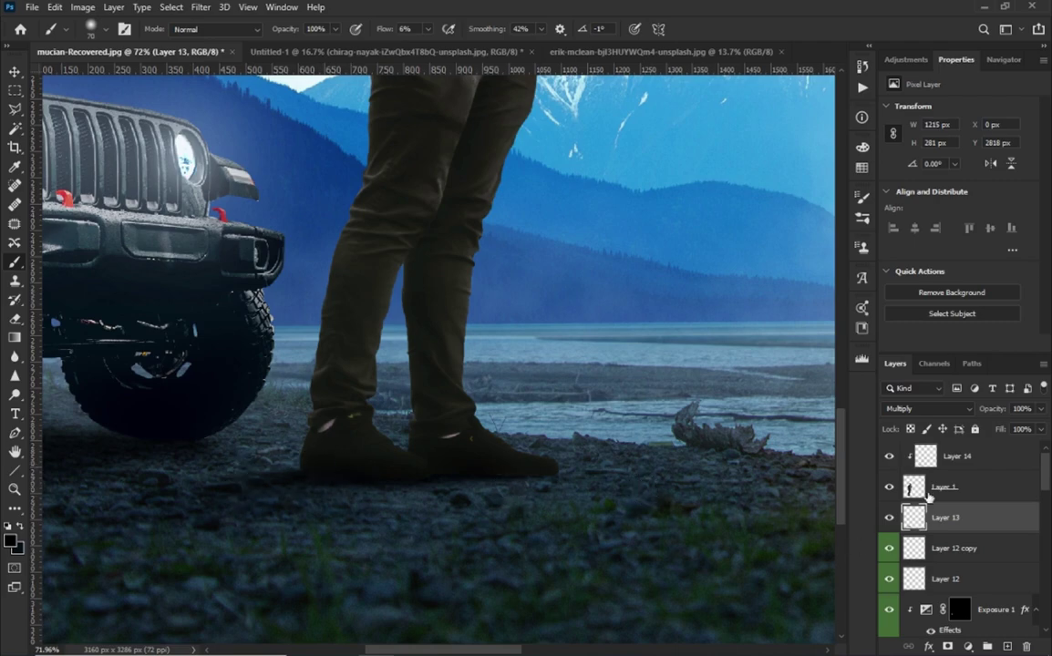
{"action": "left_click", "coordinate": [925, 454]}
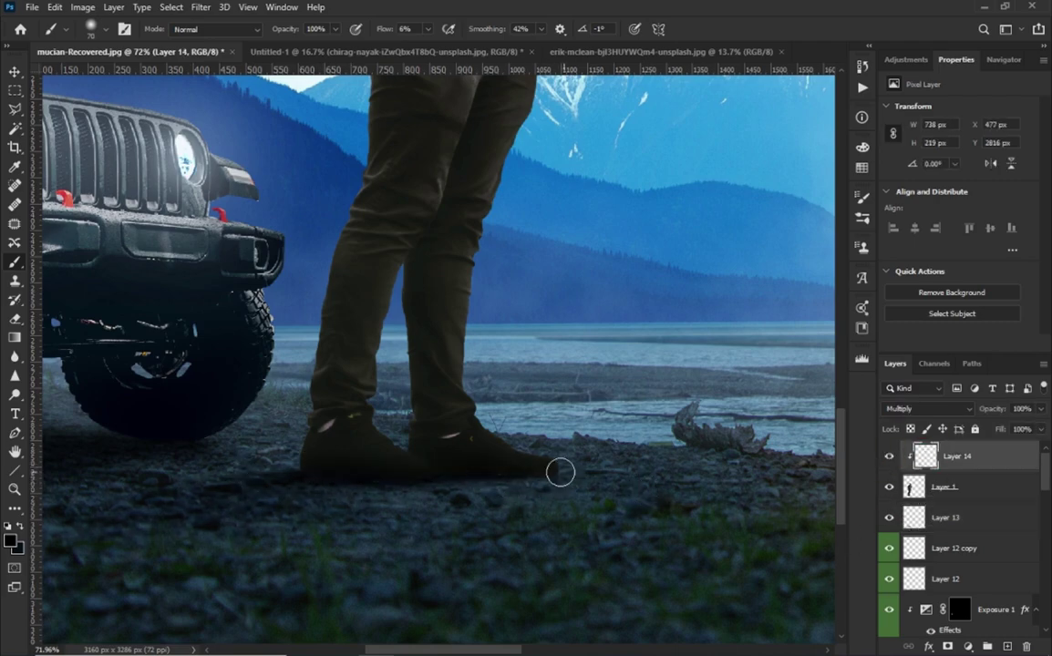
{"action": "key", "text": "ctrl+0"}
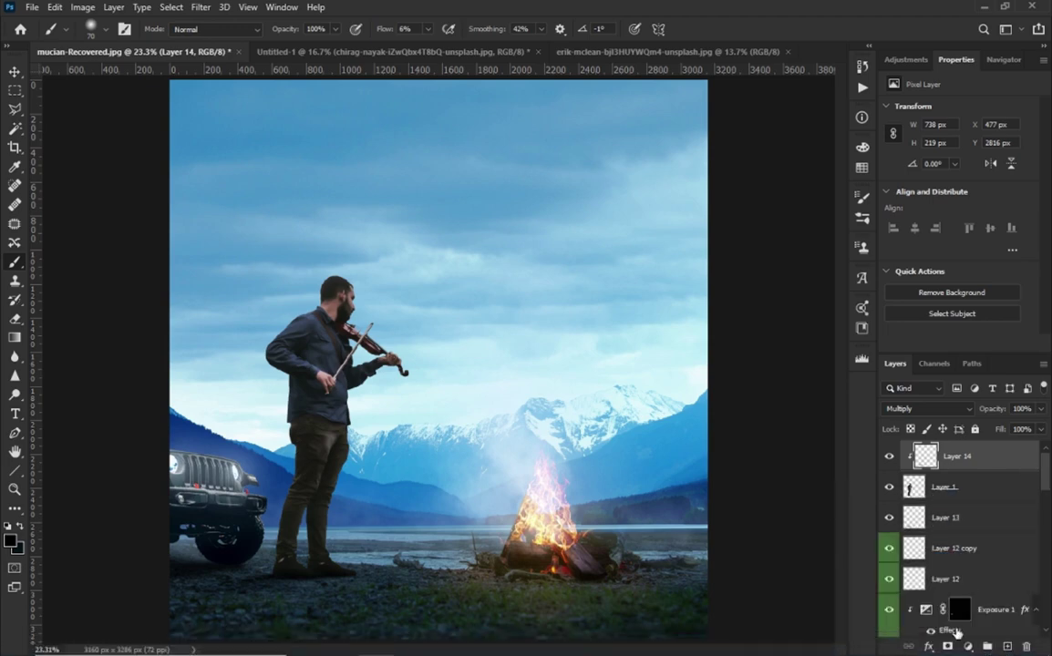
Add a clipped Brightness/Contrast adjustment with brightness -9 and contrast 15.
{"action": "left_click", "coordinate": [968, 647]}
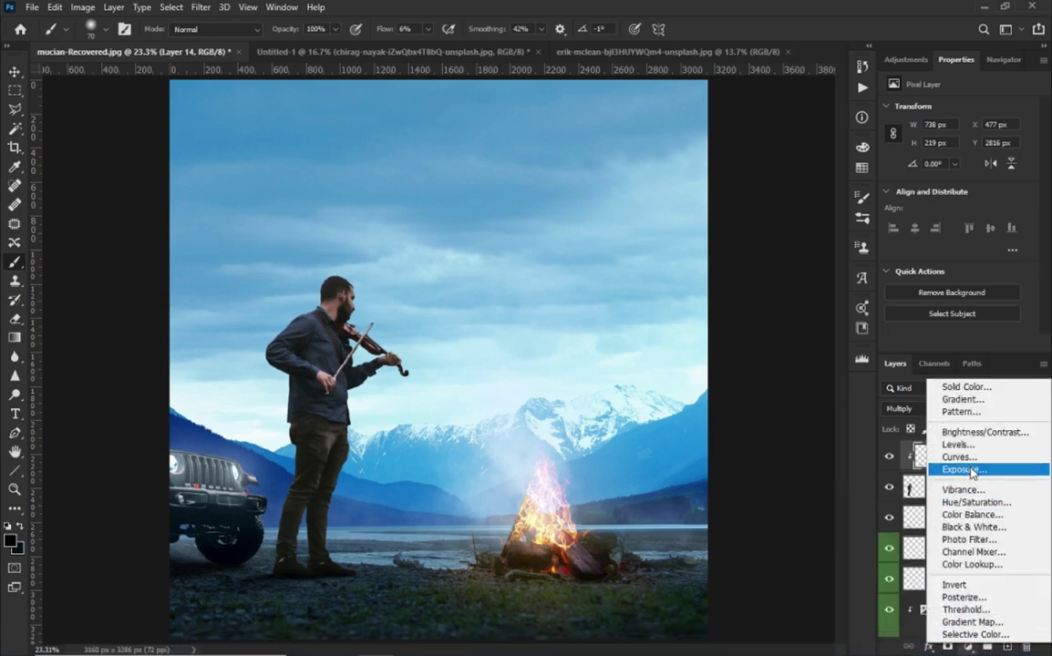
{"action": "left_click", "coordinate": [972, 432]}
{"action": "left_click_drag", "start_coordinate": [958, 148], "coordinate": [954, 149]}
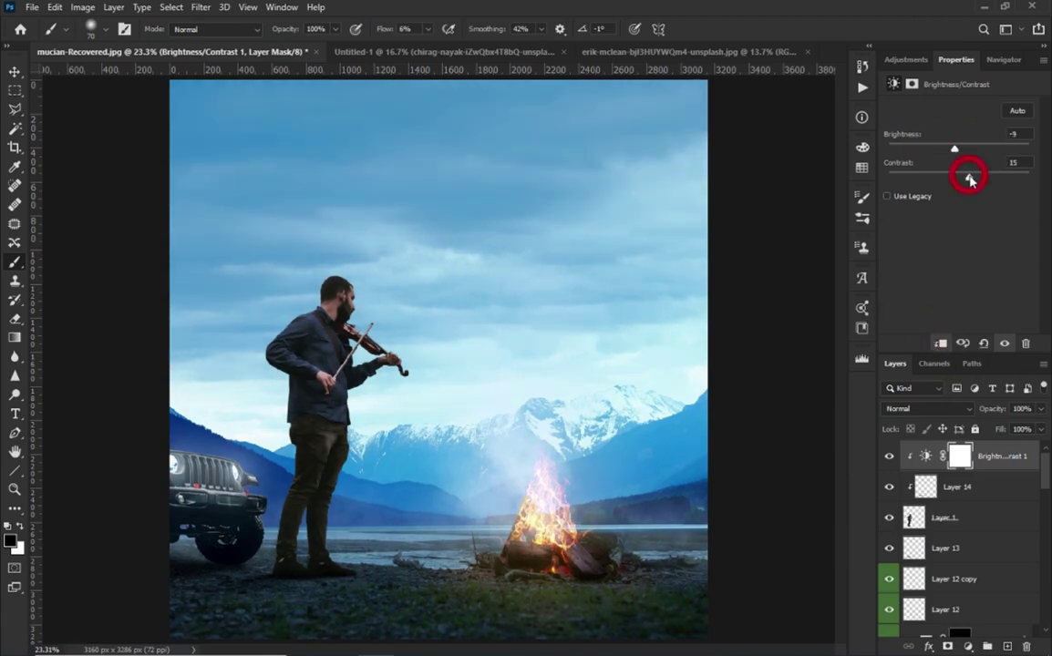
Add a Color Balance adjustment with Shadows Cyan/Red -11 and Yellow/Blue +9.
{"action": "left_click", "coordinate": [968, 646]}
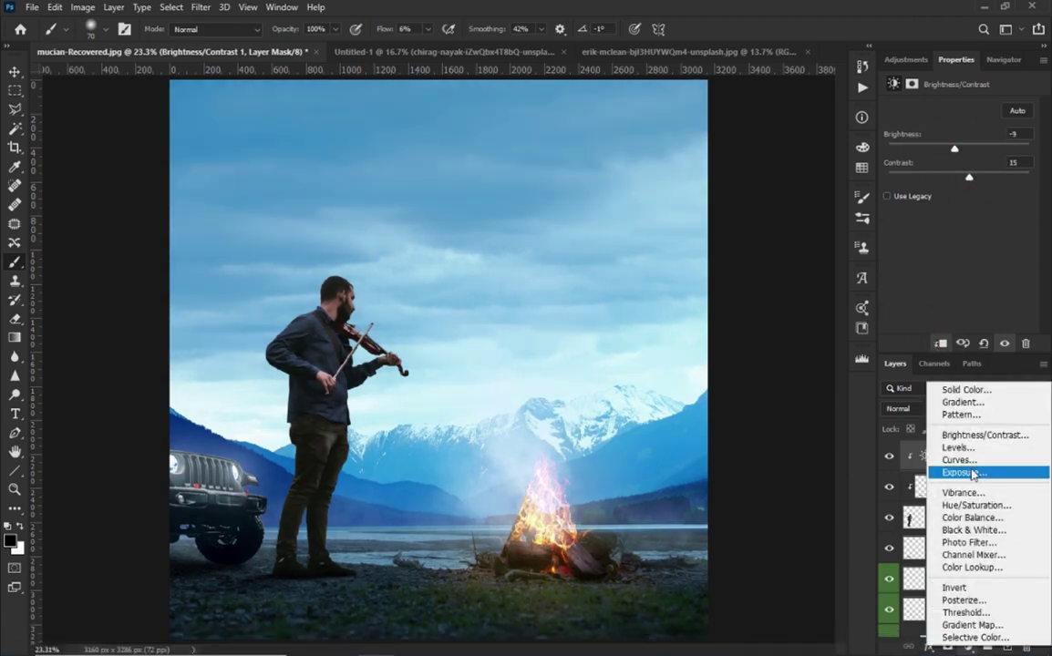
{"action": "left_click", "coordinate": [957, 469]}
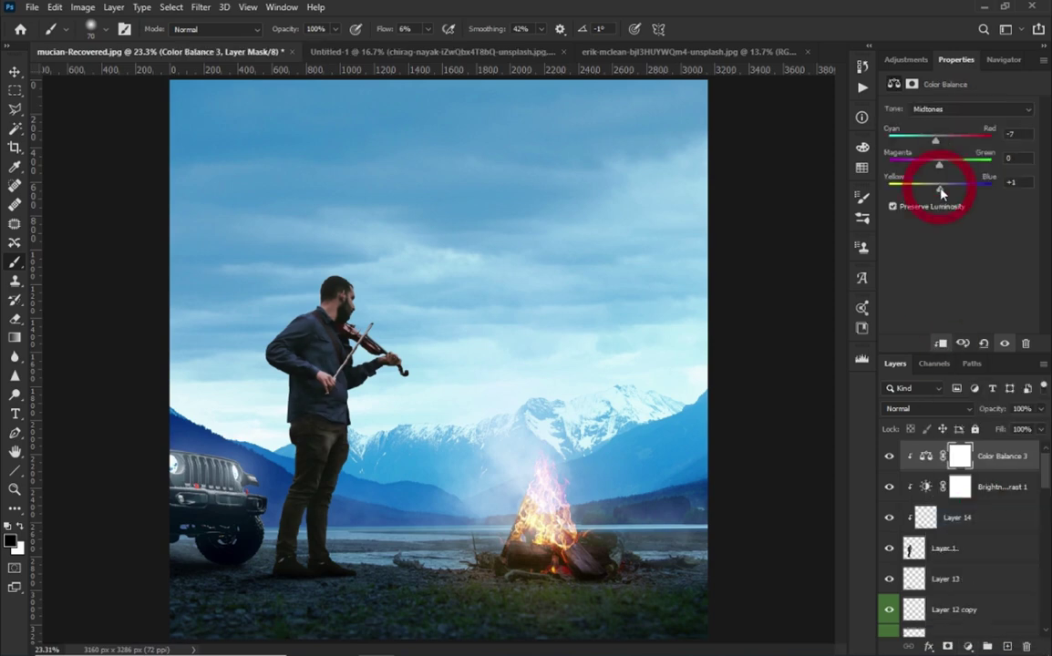
{"action": "left_click", "coordinate": [966, 109]}
{"action": "left_click_drag", "start_coordinate": [933, 142], "coordinate": [935, 142]}
{"action": "left_click_drag", "start_coordinate": [939, 189], "coordinate": [944, 190]}
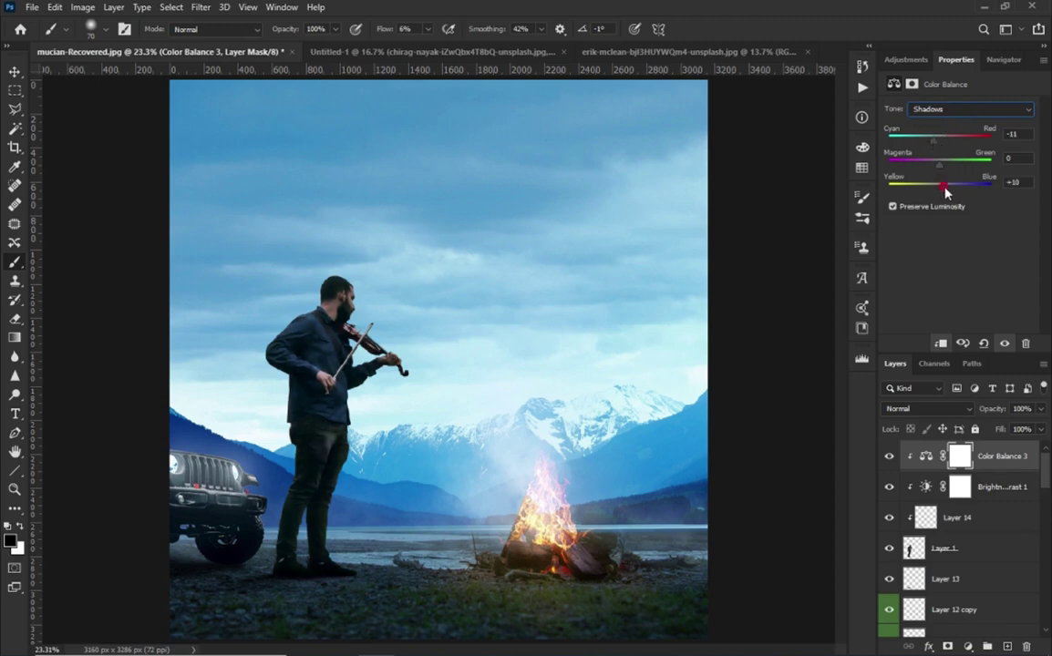
{"action": "left_click", "coordinate": [889, 455]}
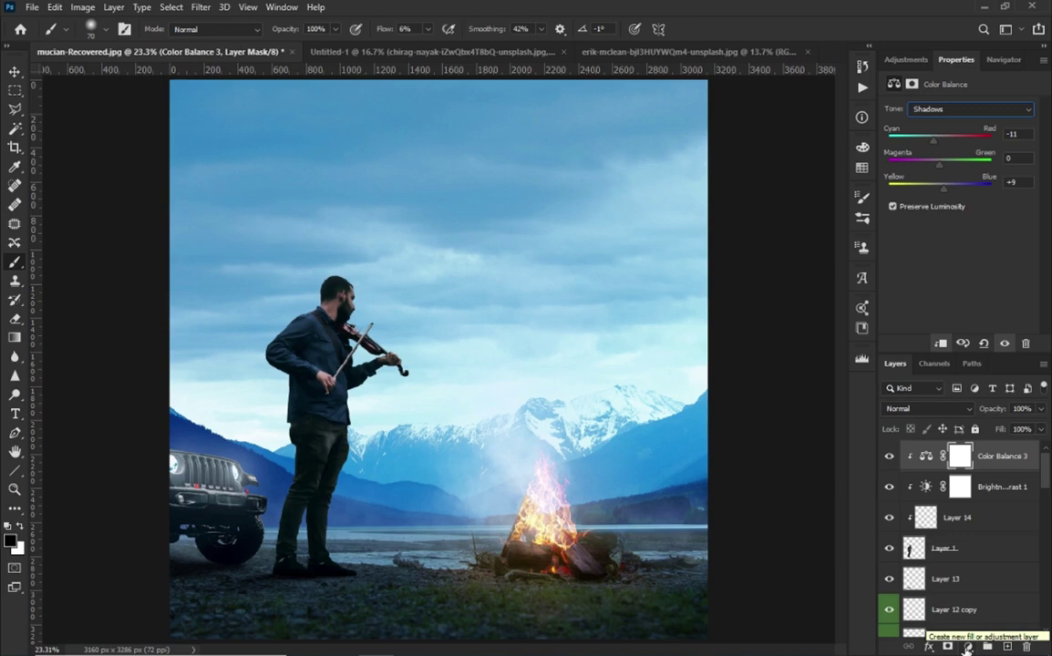
{"action": "left_click", "coordinate": [967, 647]}
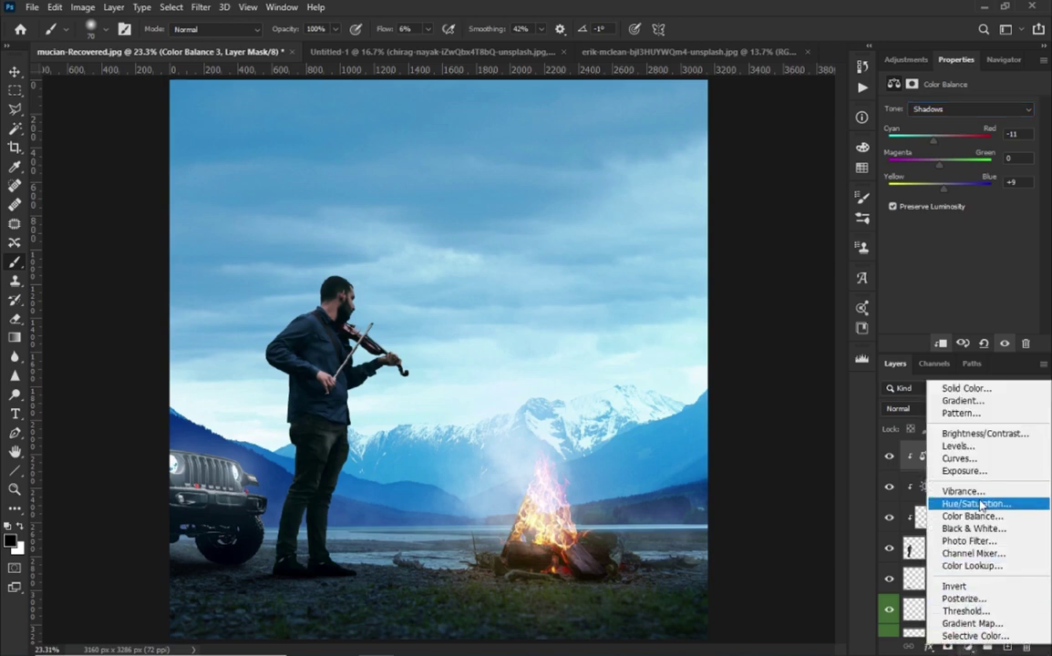
Add Color Balance 4 and set its Shadows Cyan-Red to -19.
{"action": "left_click", "coordinate": [974, 516]}
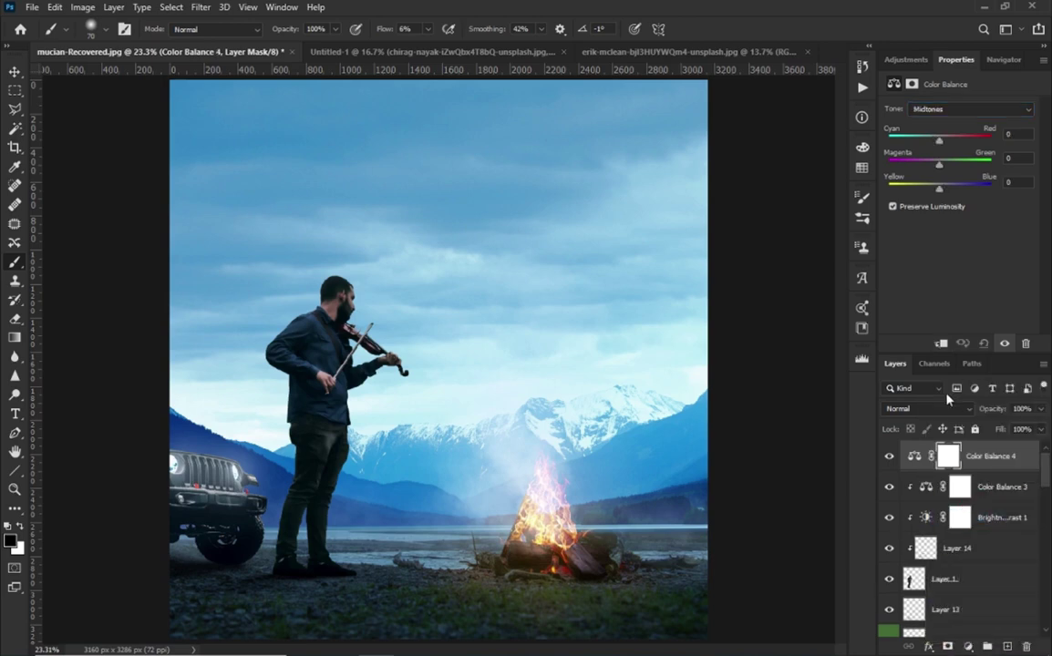
{"action": "left_click", "coordinate": [965, 110]}
{"action": "left_click", "coordinate": [921, 130]}
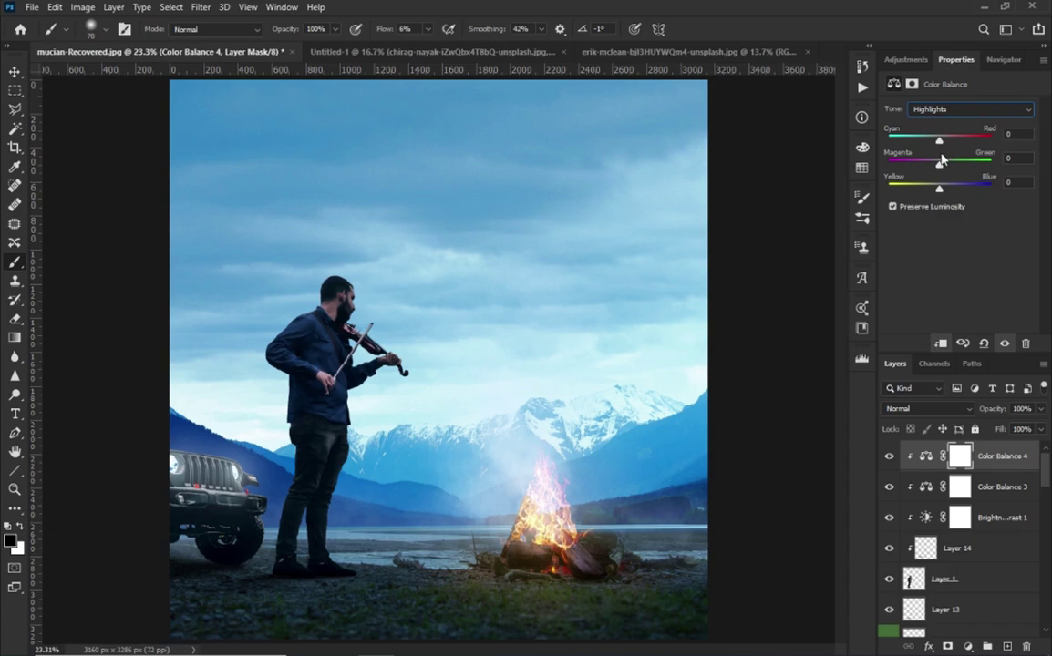
{"action": "left_click", "coordinate": [952, 110]}
{"action": "left_click", "coordinate": [921, 100]}
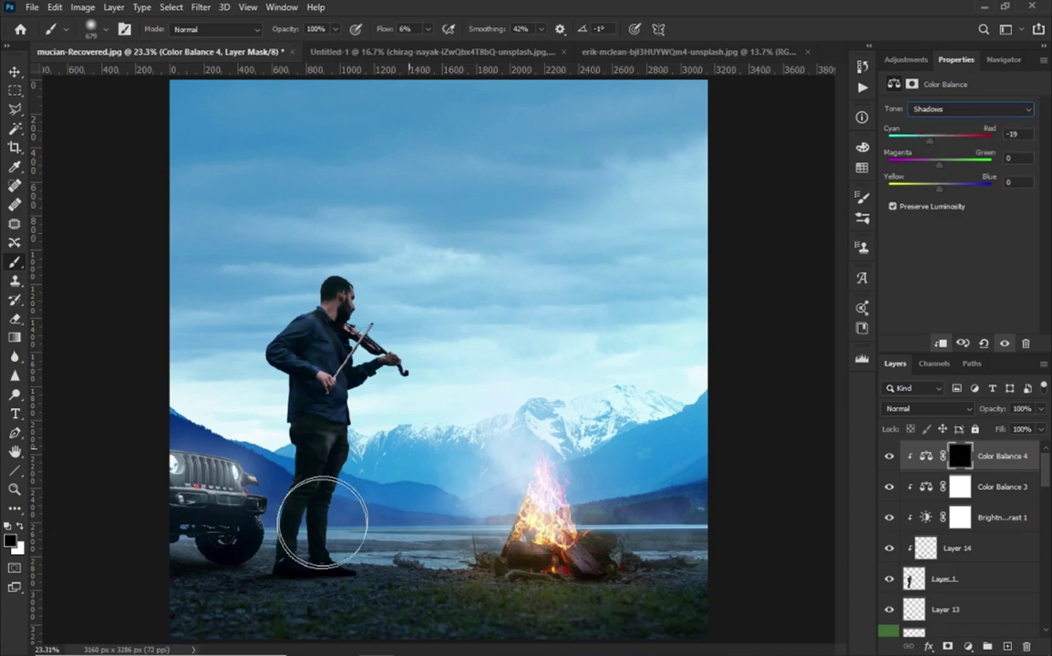
With a size-675 white brush at 31% flow, reveal Color Balance 4 over the violinist's legs.
{"action": "key", "text": "shift+3"}
{"action": "key", "text": "shift+1"}
{"action": "key", "text": "x"}
{"action": "left_click_drag", "start_coordinate": [364, 492], "coordinate": [352, 510]}
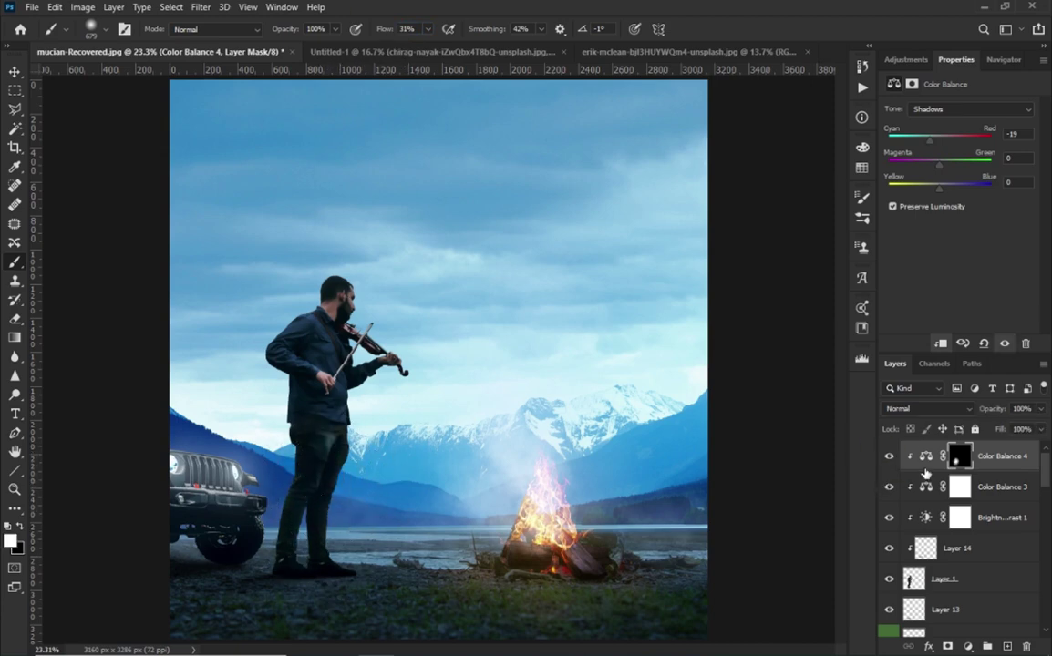
{"action": "left_click", "coordinate": [926, 459]}
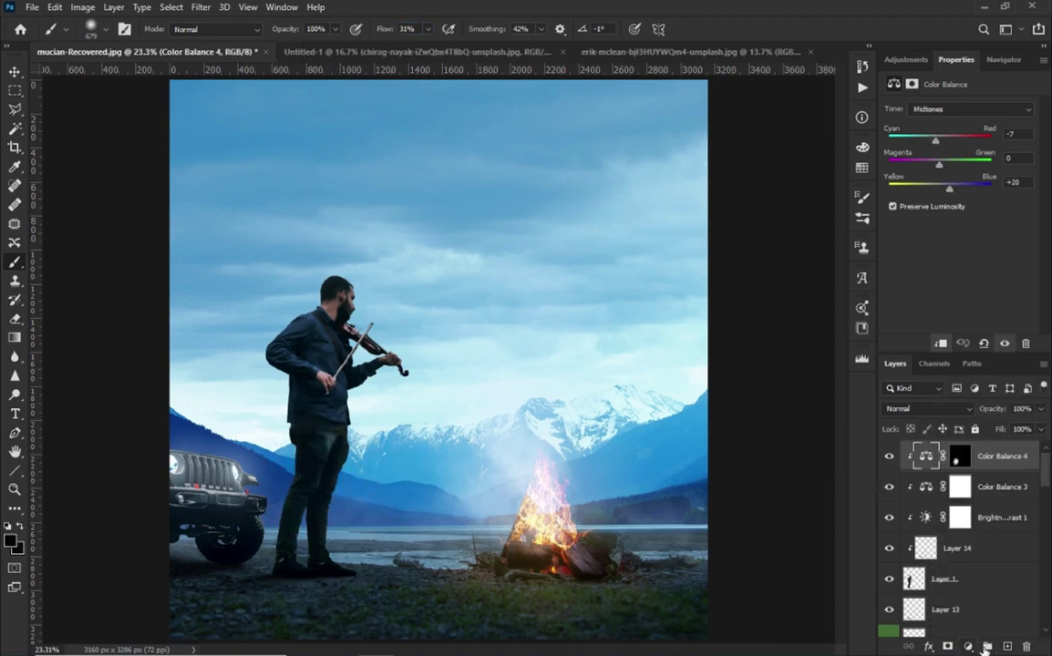
Create Layer 15 above Color Balance 4 and fill it with black.
{"action": "left_click", "coordinate": [1007, 646]}
{"action": "key", "text": "i"}
{"action": "key", "text": "shift+BackSpace"}
Fill the new layer with black and add a Gradient Map adjustment above it.
{"action": "left_click", "coordinate": [530, 170]}
{"action": "left_click", "coordinate": [510, 259]}
{"action": "left_click", "coordinate": [616, 170]}
{"action": "key", "text": "b"}
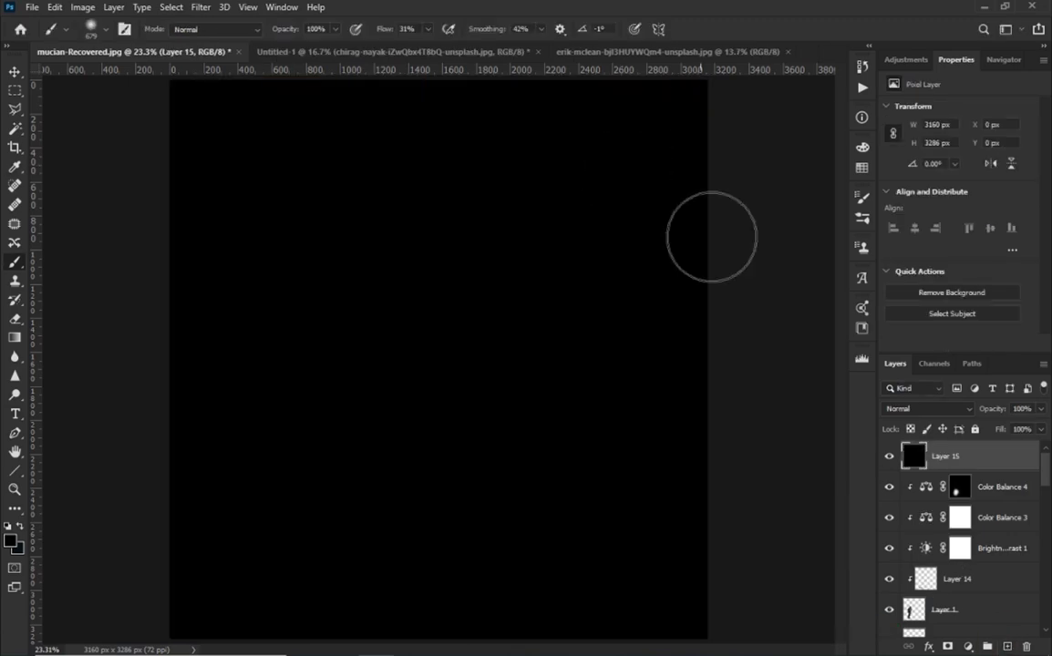
{"action": "left_click", "coordinate": [968, 646]}
{"action": "left_click", "coordinate": [907, 625]}
In the Gradient Editor, add a brown 5c2e0d stop at about 20 percent.
{"action": "left_click", "coordinate": [916, 111]}
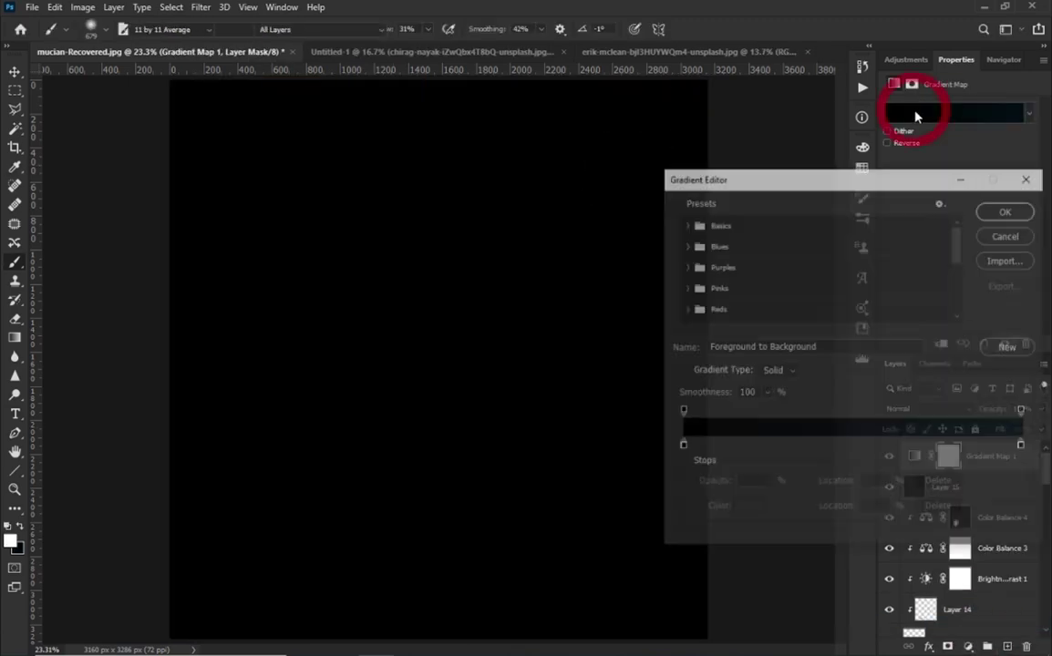
{"action": "double_click", "coordinate": [681, 446]}
{"action": "left_click", "coordinate": [996, 209]}
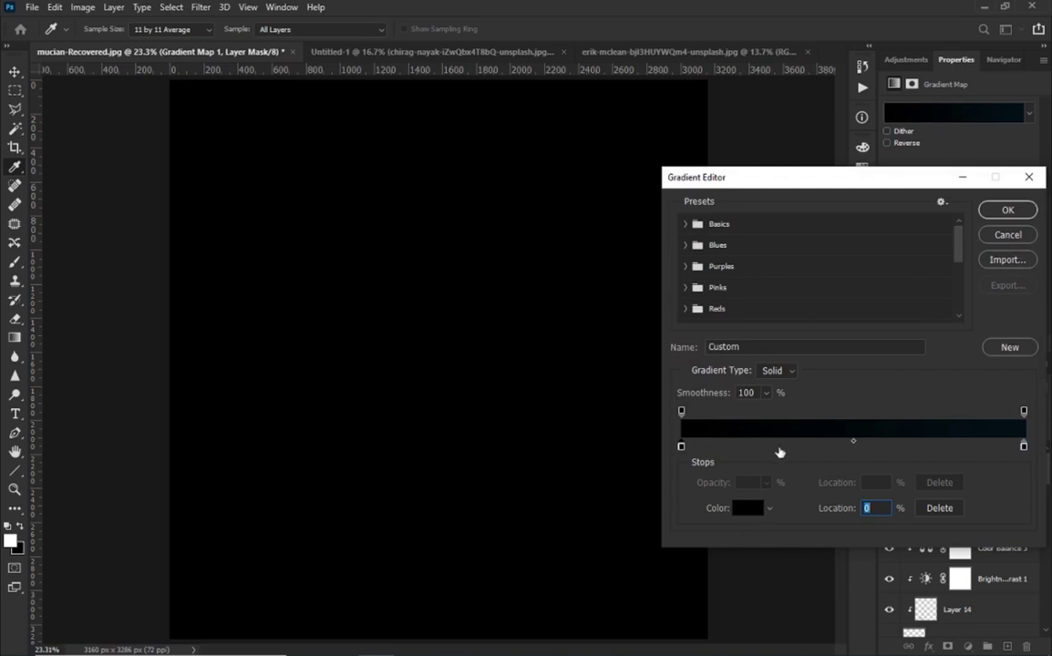
{"action": "left_click_drag", "start_coordinate": [745, 454], "coordinate": [748, 454]}
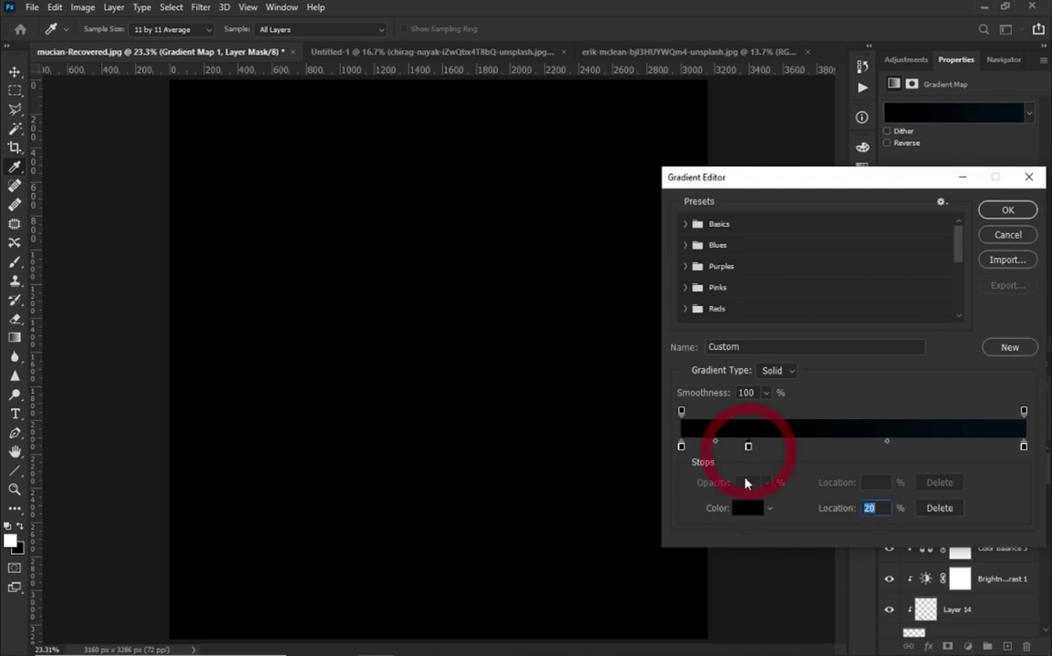
{"action": "left_click", "coordinate": [748, 507]}
{"action": "type", "text": "5c"}
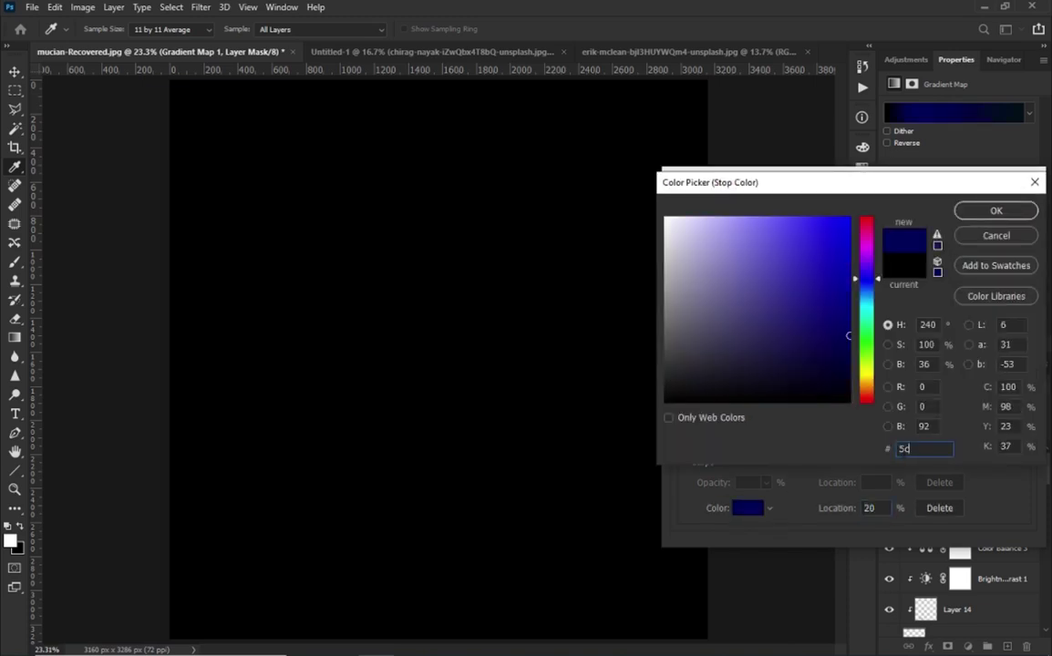
{"action": "type", "text": "2e0d"}
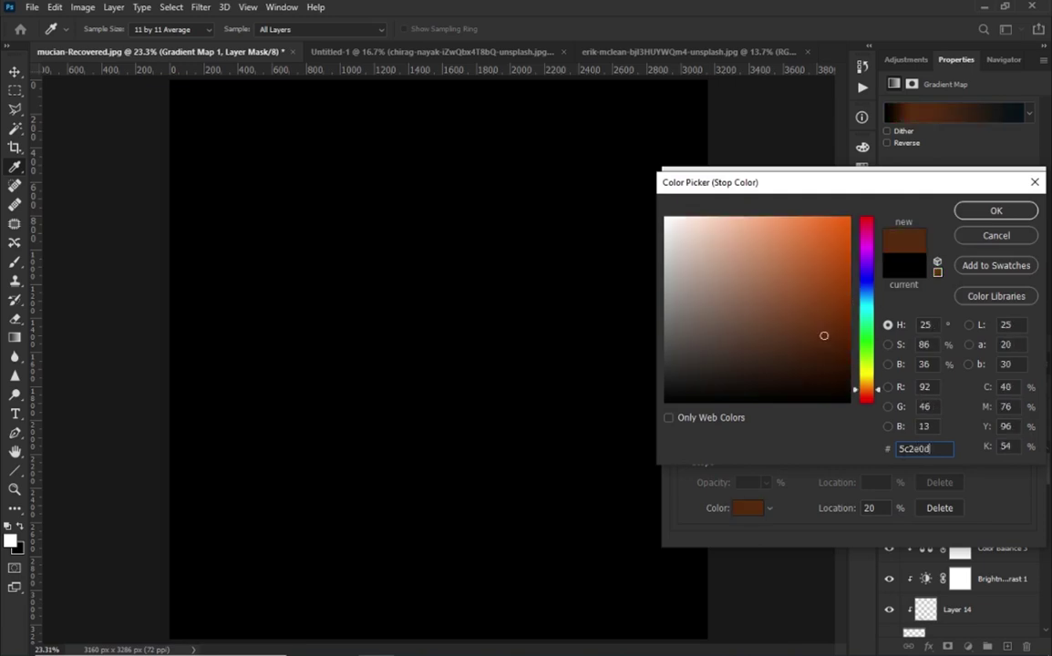
{"action": "left_click", "coordinate": [982, 212]}
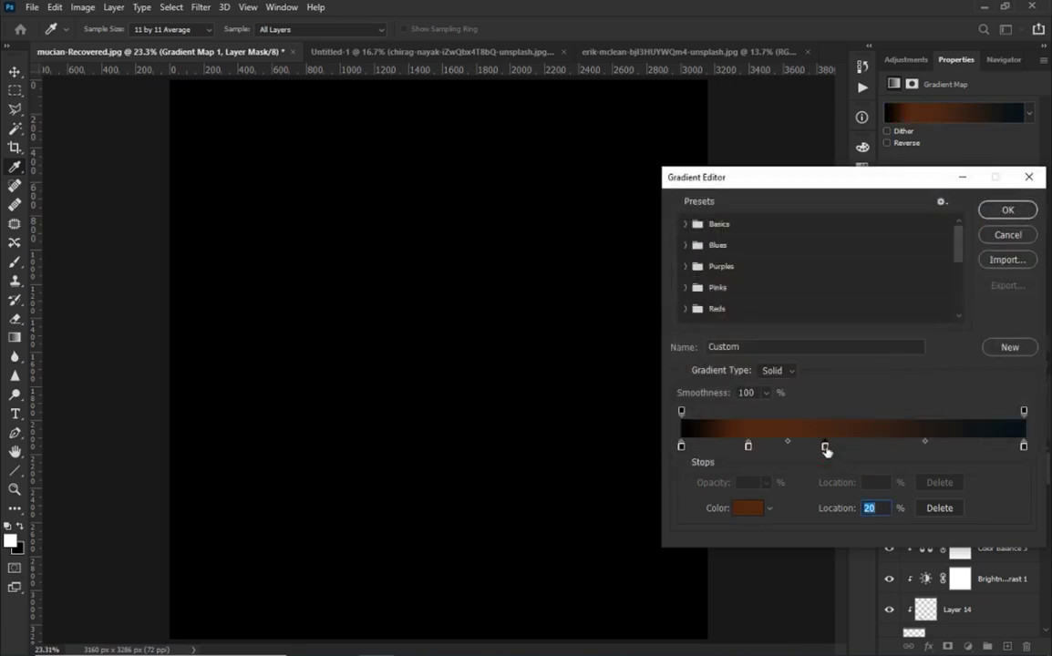
Make the middle stop orange e29432 at 73 percent and add a yellow f4de58 stop.
{"action": "double_click", "coordinate": [842, 448]}
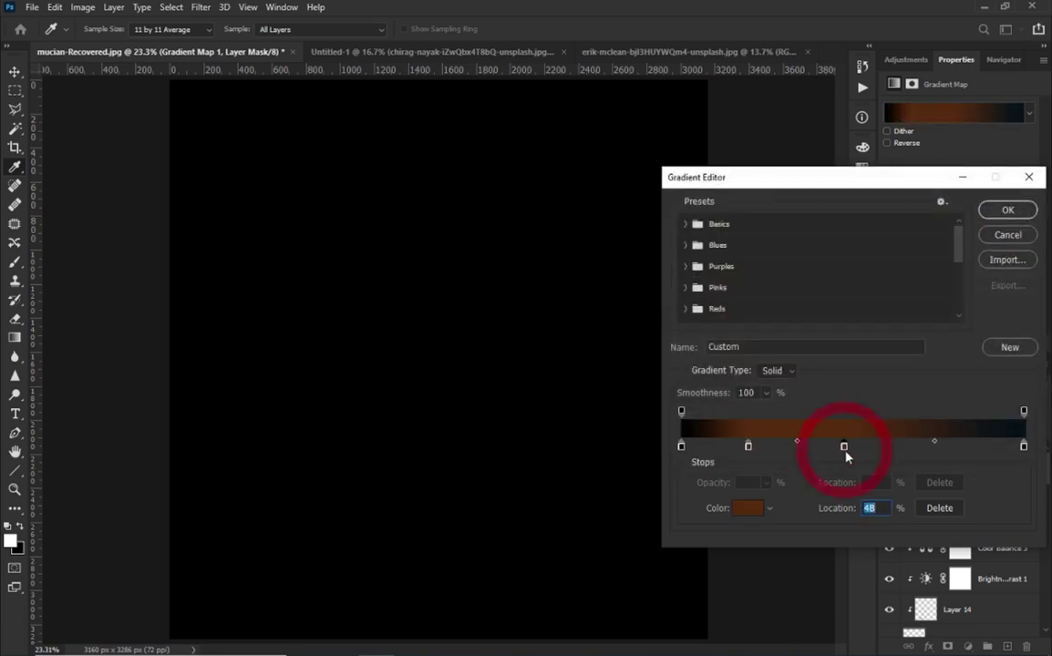
{"action": "type", "text": "e29432"}
{"action": "key", "text": "Return"}
{"action": "left_click_drag", "start_coordinate": [844, 447], "coordinate": [930, 447]}
{"action": "left_click", "coordinate": [748, 508]}
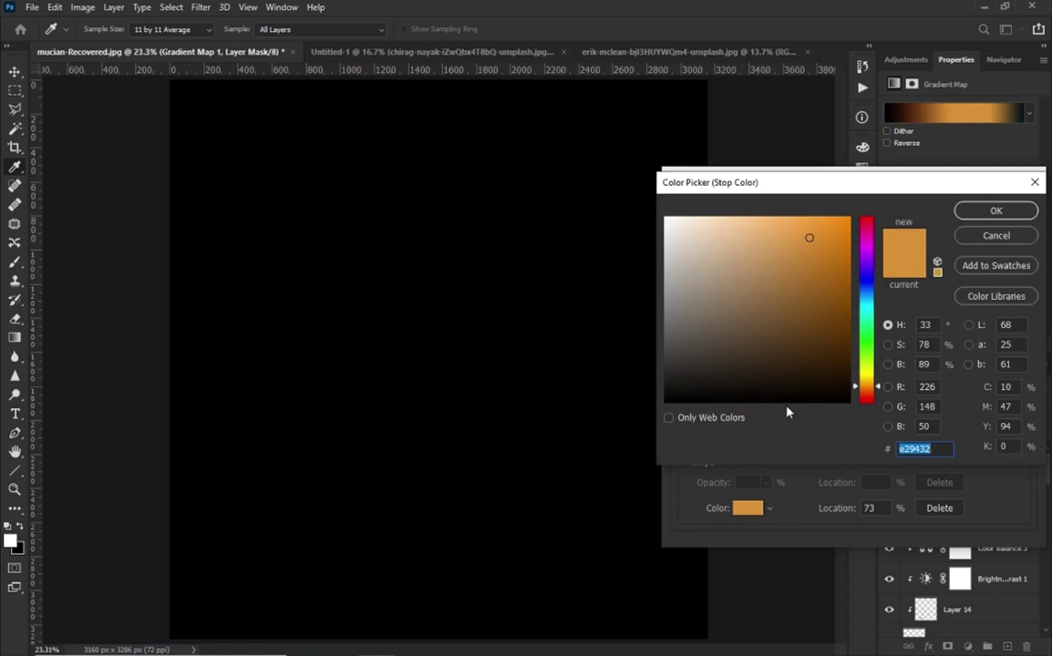
{"action": "type", "text": "f4d"}
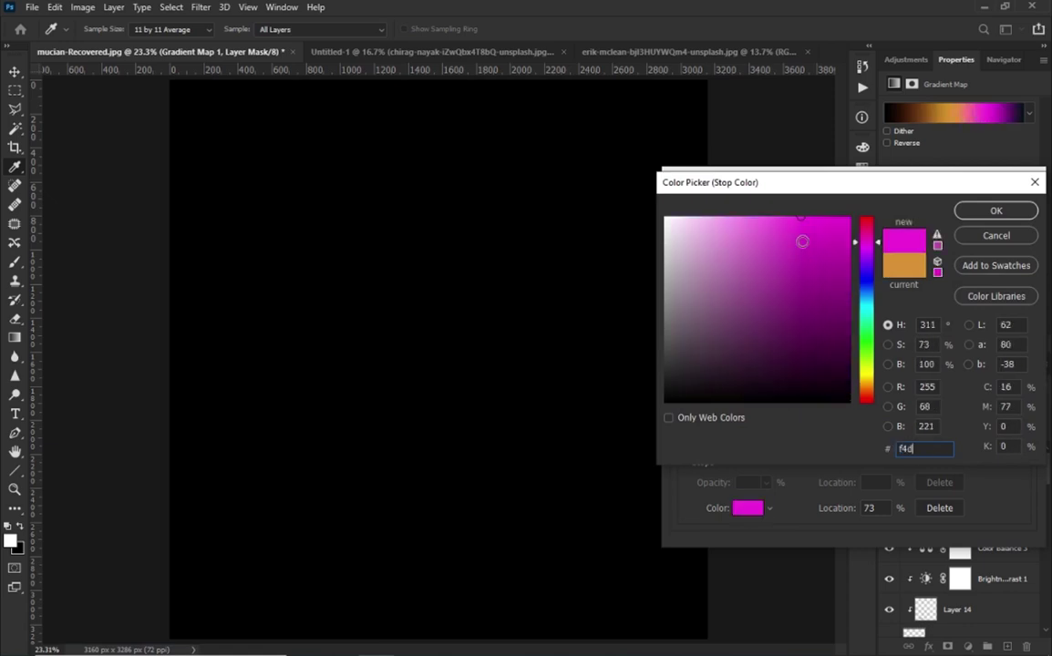
{"action": "type", "text": "e58"}
{"action": "key", "text": "Return"}
{"action": "double_click", "coordinate": [875, 508]}
{"action": "type", "text": "7"}
{"action": "key", "text": "Tab"}
Set the 85 percent stop to yellow f1d66e and the right end stop to white, then apply.
{"action": "double_click", "coordinate": [1024, 446]}
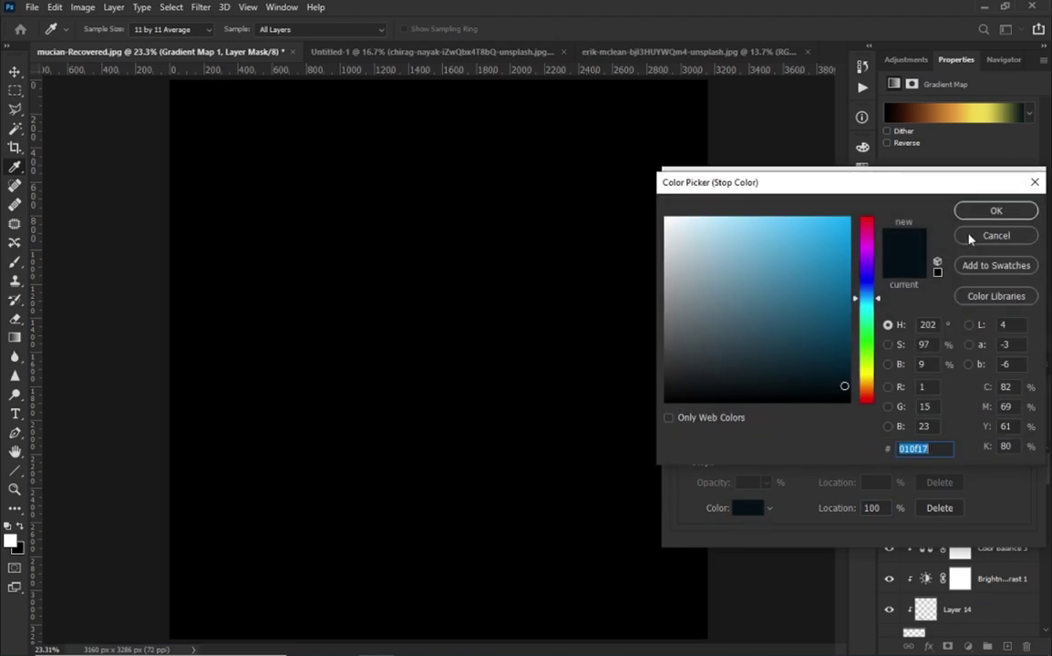
{"action": "left_click", "coordinate": [970, 236]}
{"action": "double_click", "coordinate": [973, 446]}
{"action": "left_click", "coordinate": [781, 259]}
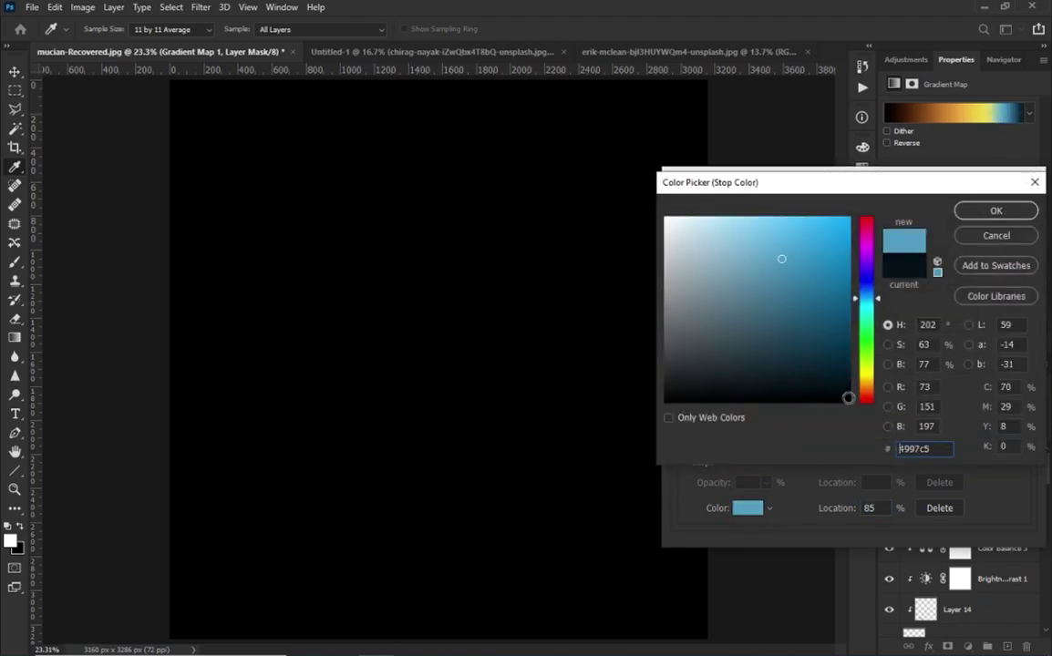
{"action": "type", "text": "f1d66e"}
{"action": "key", "text": "Return"}
{"action": "left_click", "coordinate": [1024, 446]}
{"action": "left_click", "coordinate": [748, 508]}
{"action": "left_click", "coordinate": [1010, 211]}
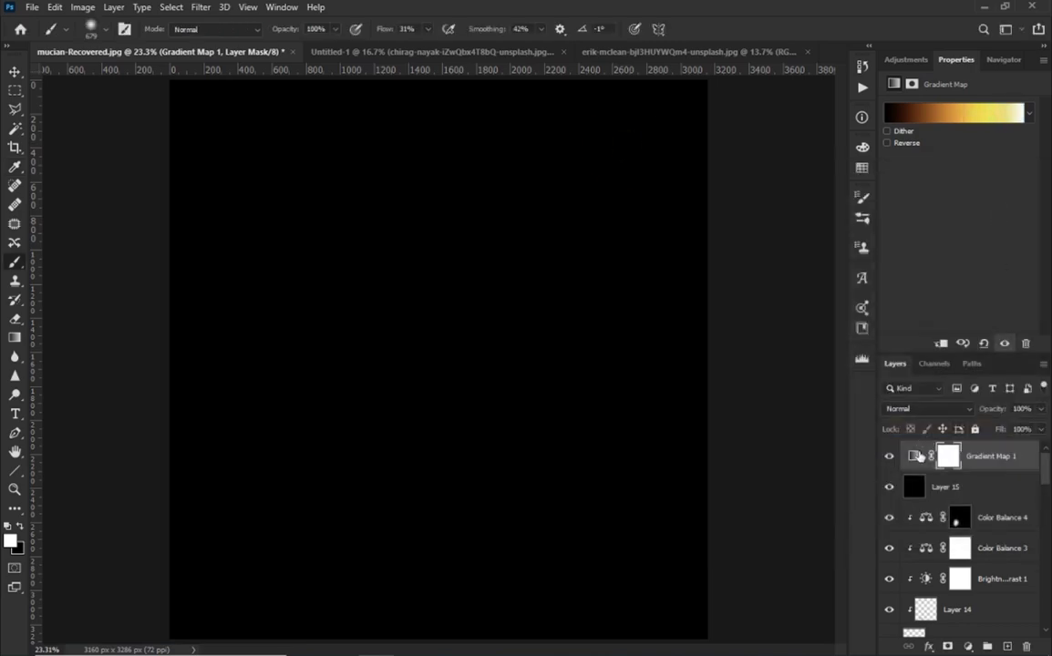
{"action": "left_click", "coordinate": [994, 487]}
Add an empty layer and try white brush strokes at 1% flow, undoing them.
{"action": "key", "text": "ctrl+shift+alt+n"}
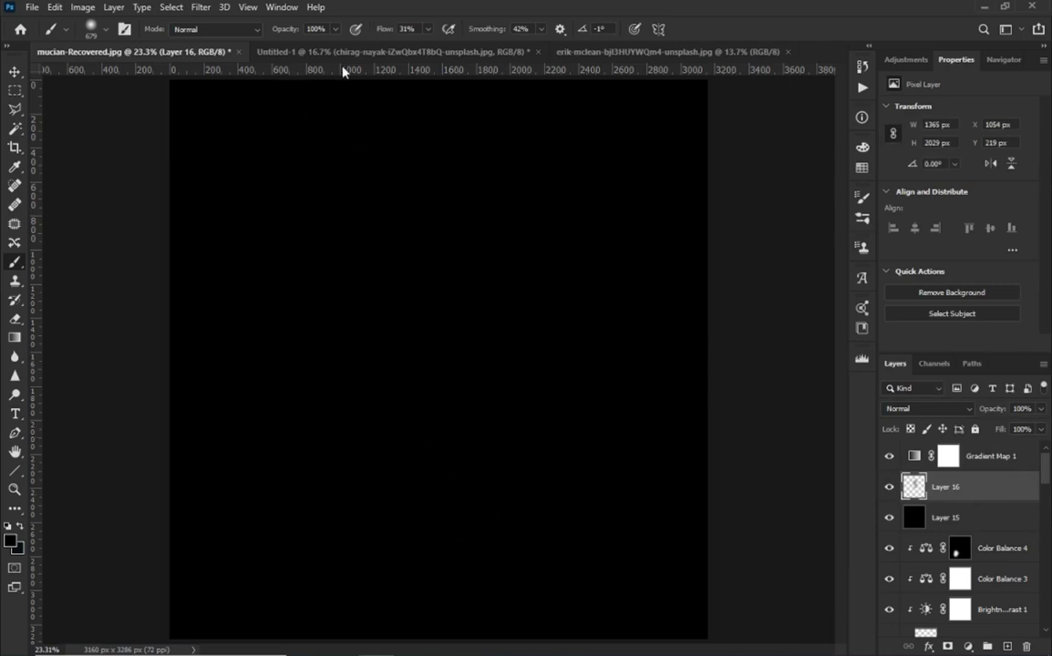
{"action": "key", "text": "x"}
{"action": "left_click_drag", "start_coordinate": [283, 187], "coordinate": [430, 425]}
{"action": "key", "text": "ctrl+z"}
{"action": "key", "text": "shift+0"}
{"action": "key", "text": "shift+1"}
{"action": "mouse_move", "coordinate": [269, 187]}
{"action": "left_mouse_down"}
{"action": "mouse_move", "coordinate": [301, 269]}
{"action": "mouse_move", "coordinate": [523, 485]}
{"action": "left_mouse_up"}
{"action": "key", "text": "ctrl+z"}
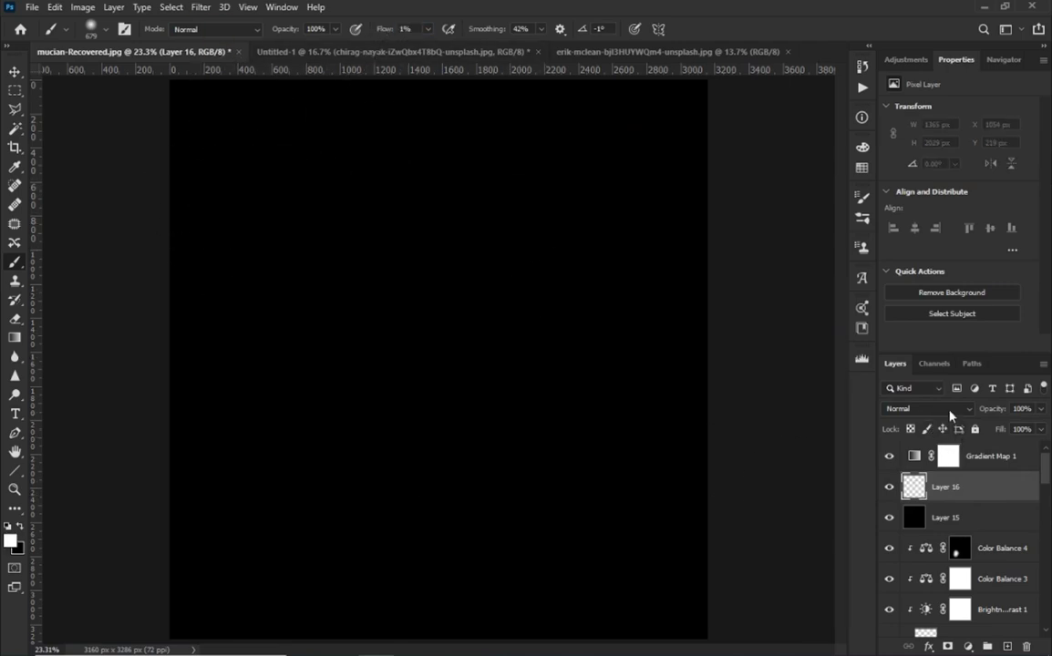
Group Gradient Map 1, Layer 16 and Layer 15, and set the group to Screen.
{"action": "left_click", "coordinate": [990, 456], "text": "shift"}
{"action": "left_click", "coordinate": [929, 409]}
{"action": "key", "text": "Escape"}
{"action": "key", "text": "ctrl+g"}
{"action": "left_click", "coordinate": [930, 408]}
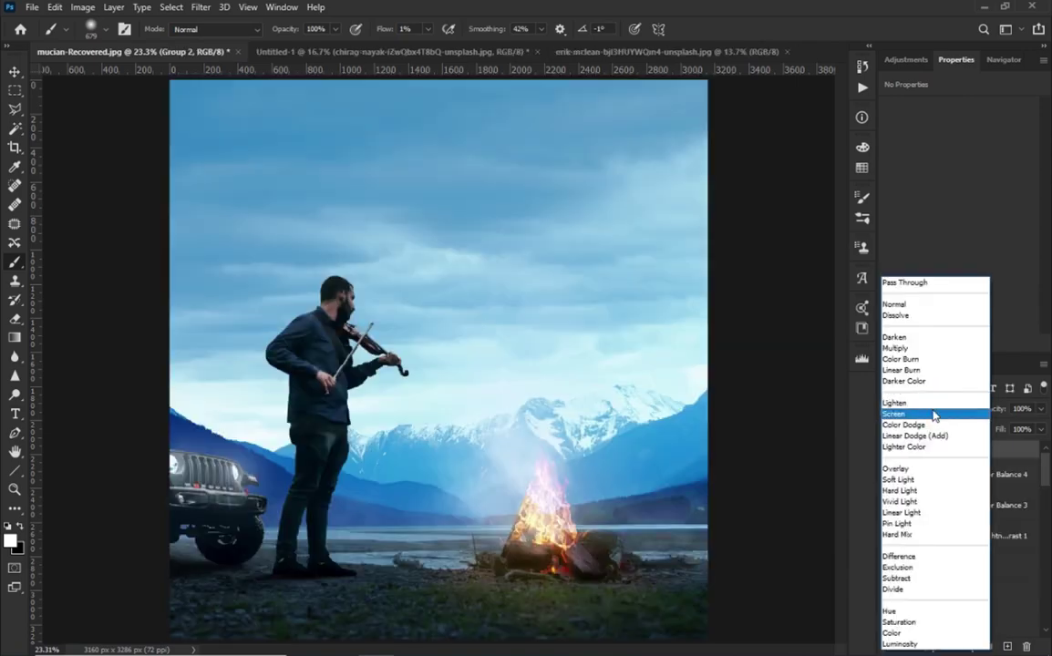
{"action": "left_click", "coordinate": [905, 450]}
Paint warm light onto the violinist's leg on Layer 16.
{"action": "left_click", "coordinate": [966, 505]}
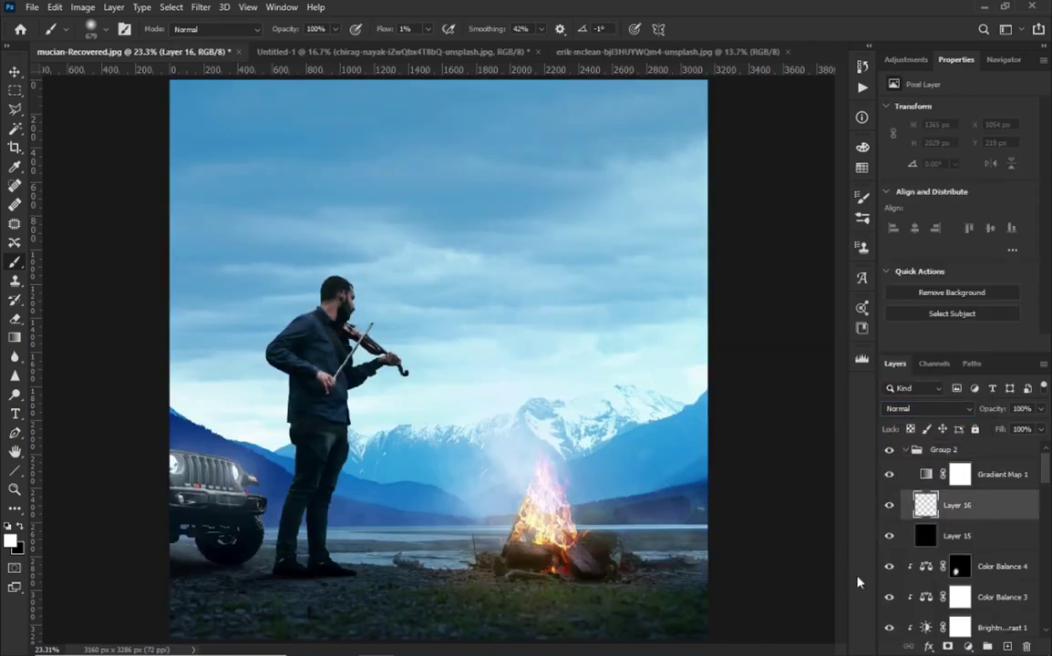
{"action": "scroll", "coordinate": [419, 474], "scroll_direction": "up", "scroll_amount": 1}
{"action": "scroll", "coordinate": [419, 474], "scroll_direction": "up", "scroll_amount": 3}
{"action": "scroll", "coordinate": [365, 429], "scroll_direction": "up", "scroll_amount": 3}
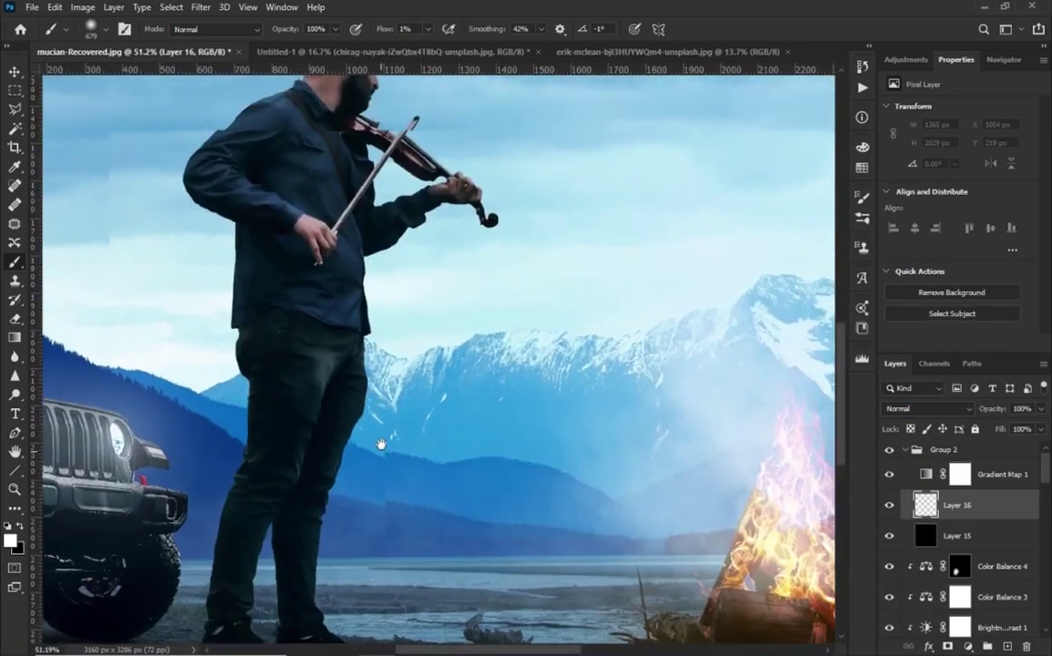
{"action": "left_click_drag", "start_coordinate": [483, 444], "coordinate": [304, 470]}
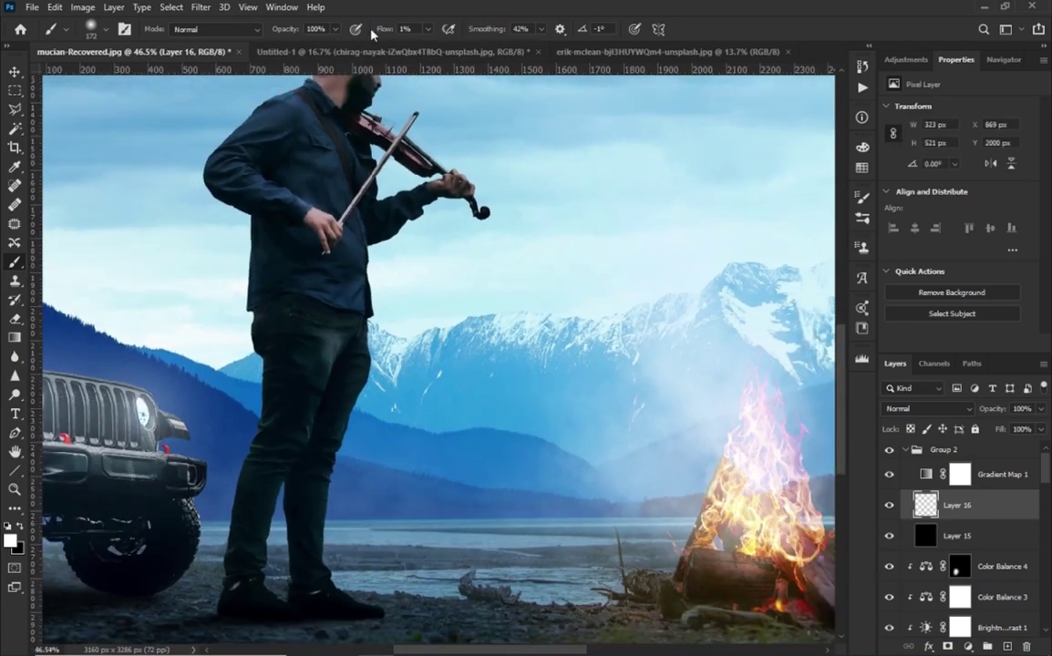
Mask Group 2 to the violinist's outline and paint warm glow down the near leg.
{"action": "left_click", "coordinate": [951, 313]}
{"action": "left_click", "coordinate": [944, 450]}
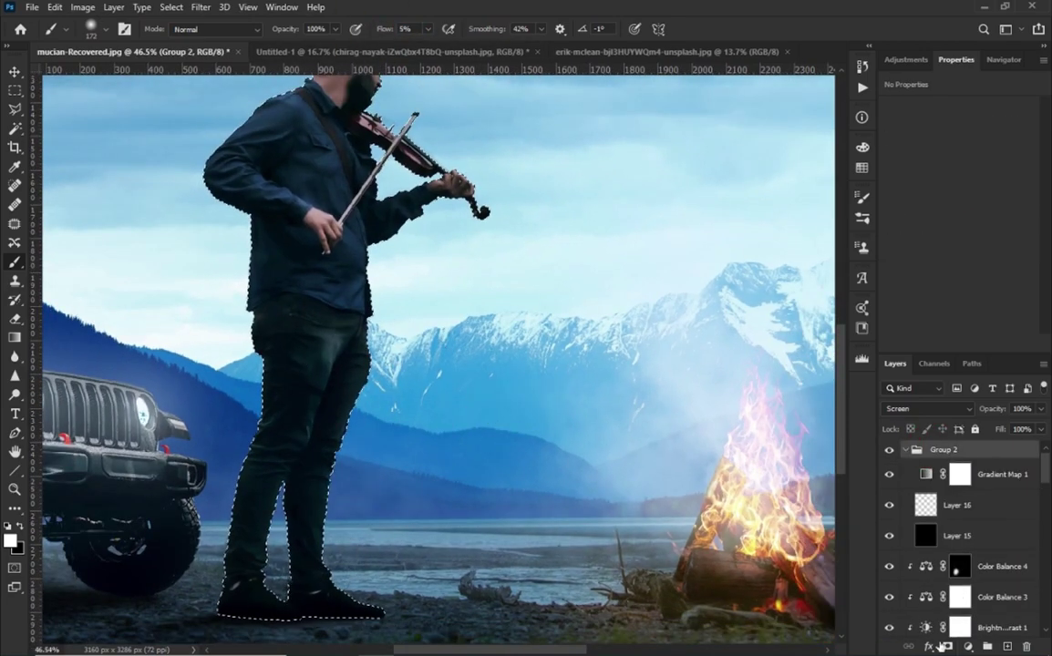
{"action": "left_click", "coordinate": [948, 647]}
{"action": "left_click", "coordinate": [966, 517]}
{"action": "scroll", "coordinate": [336, 558], "scroll_direction": "up", "scroll_amount": 2}
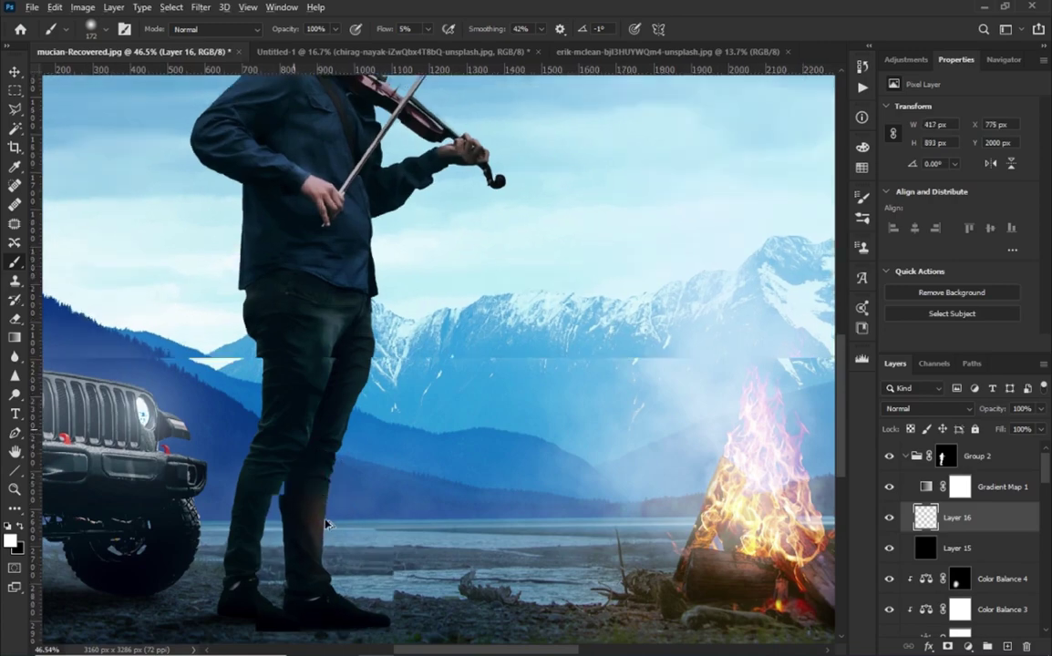
{"action": "mouse_move", "coordinate": [380, 492]}
{"action": "left_mouse_down"}
{"action": "mouse_move", "coordinate": [407, 341]}
{"action": "mouse_move", "coordinate": [352, 345]}
{"action": "mouse_move", "coordinate": [352, 540]}
{"action": "mouse_move", "coordinate": [395, 340]}
{"action": "mouse_move", "coordinate": [377, 526]}
{"action": "mouse_move", "coordinate": [404, 435]}
{"action": "mouse_move", "coordinate": [363, 498]}
{"action": "mouse_move", "coordinate": [456, 453]}
{"action": "left_mouse_up"}
Add a new empty layer above Layer 16.
{"action": "scroll", "coordinate": [410, 442], "scroll_direction": "up", "scroll_amount": 4}
{"action": "left_click", "coordinate": [928, 408]}
{"action": "left_click", "coordinate": [1007, 646]}
{"action": "left_click", "coordinate": [928, 409]}
Paint a short orange highlight on the leg and set the brush flow to 2%.
{"action": "scroll", "coordinate": [383, 429], "scroll_direction": "up", "scroll_amount": 2}
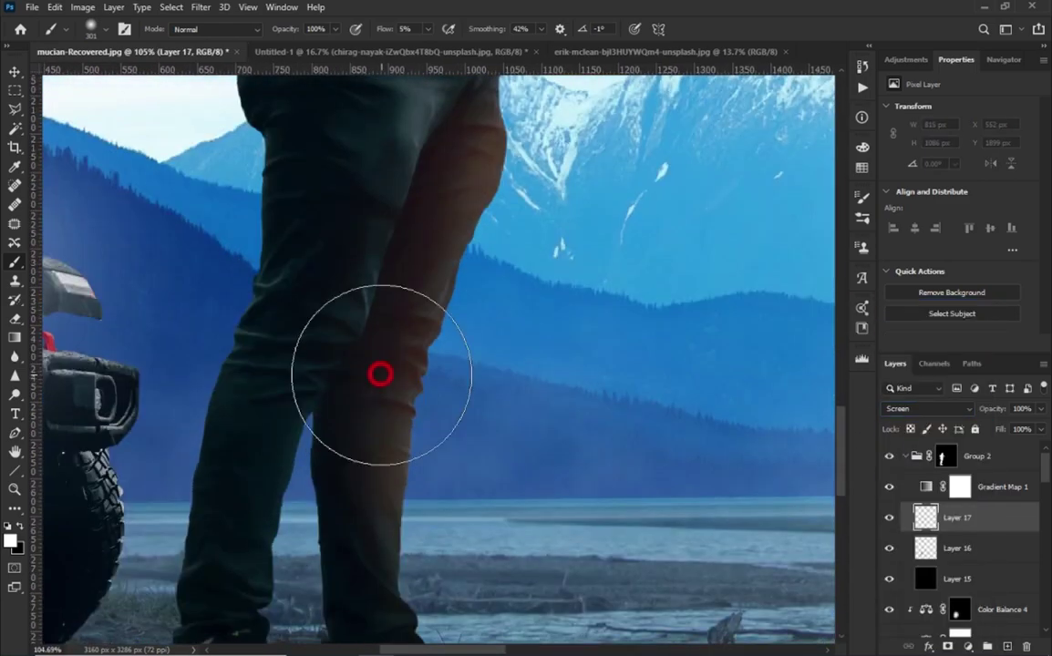
{"action": "right_click", "coordinate": [407, 461]}
{"action": "left_click_drag", "start_coordinate": [407, 449], "coordinate": [383, 449]}
{"action": "key", "text": "F5"}
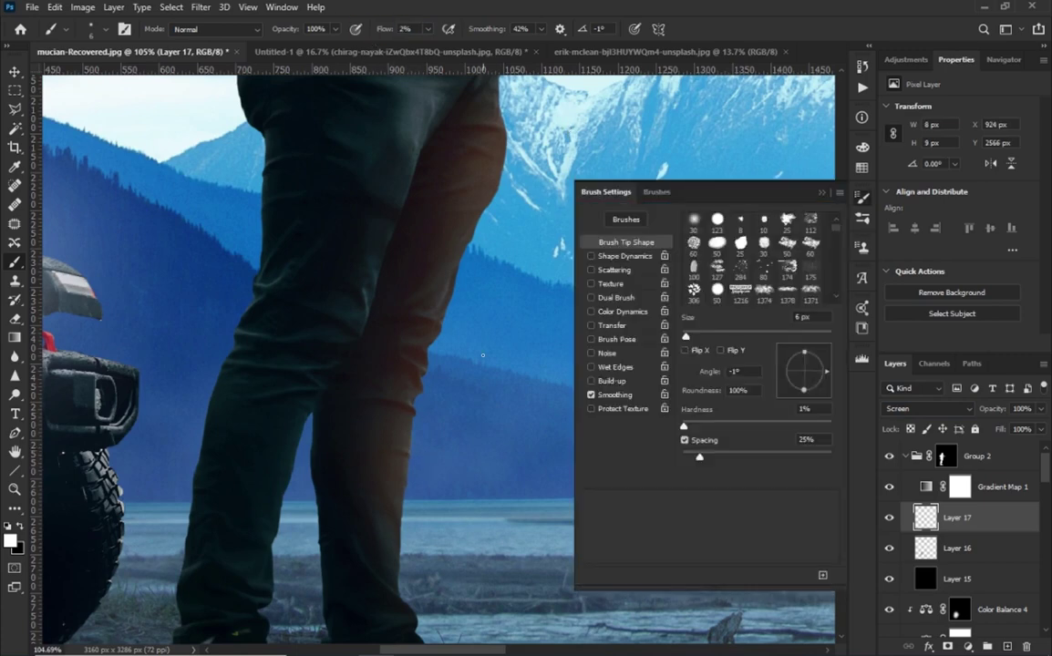
{"action": "left_click", "coordinate": [779, 177]}
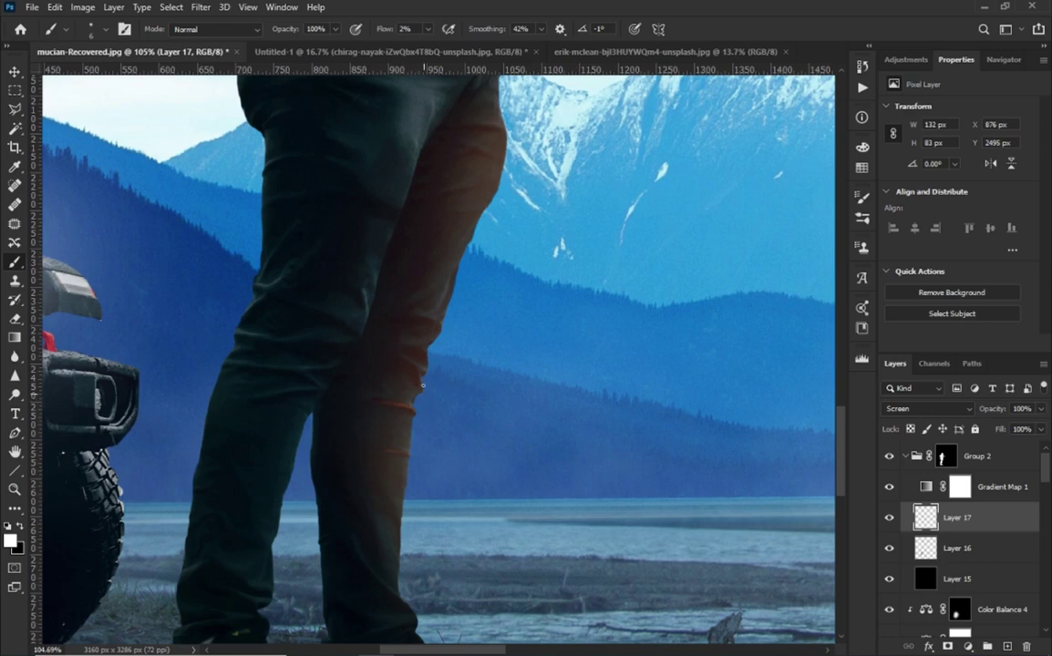
Paint faint highlights up the leg edge and broader glow on the upper thigh.
{"action": "left_click_drag", "start_coordinate": [447, 311], "coordinate": [429, 265]}
{"action": "left_click_drag", "start_coordinate": [404, 307], "coordinate": [505, 179]}
{"action": "left_click_drag", "start_coordinate": [473, 185], "coordinate": [438, 197]}
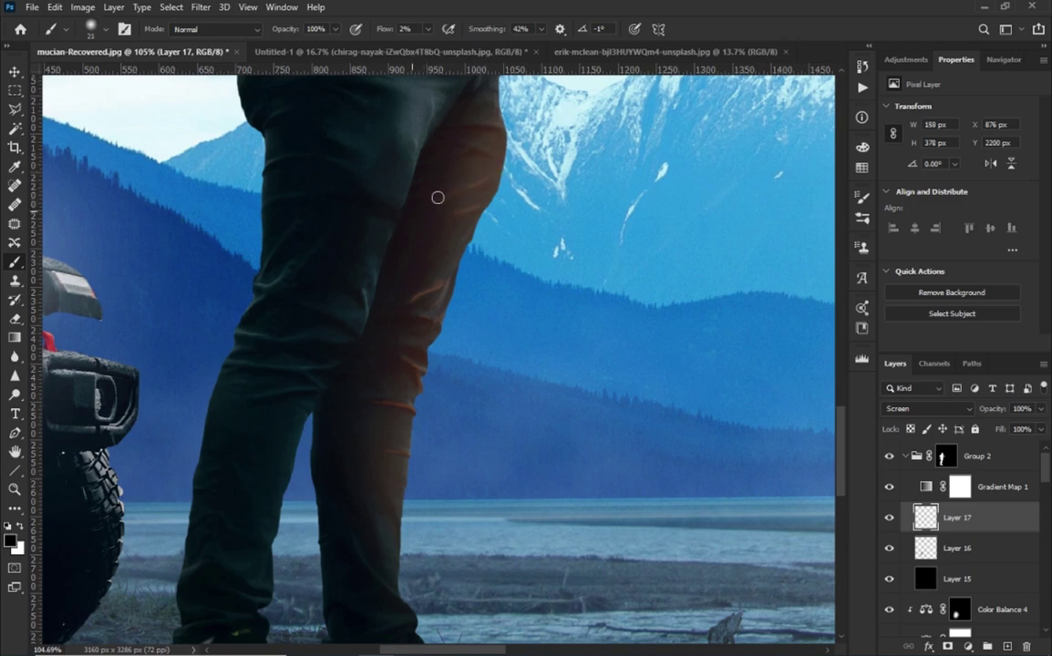
{"action": "left_click_drag", "start_coordinate": [443, 190], "coordinate": [432, 212]}
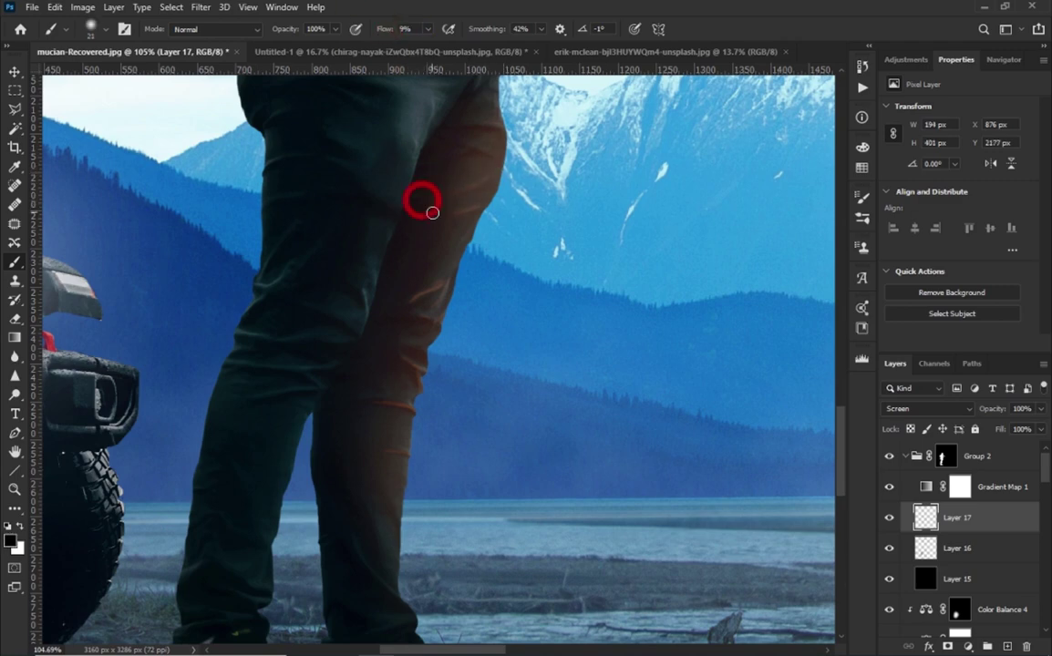
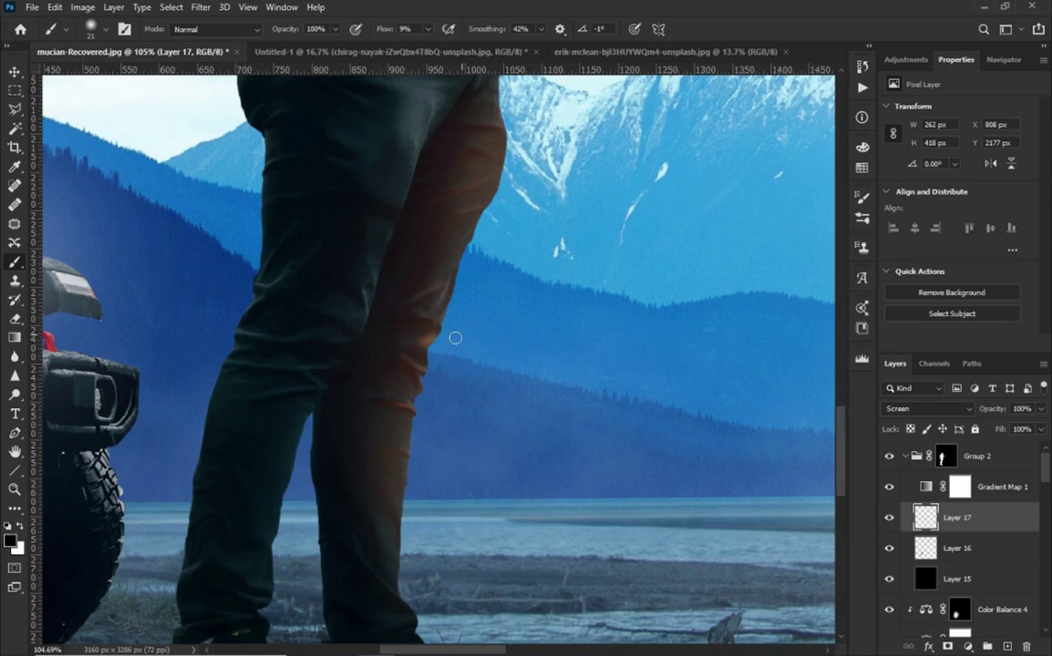
Paint a small stroke of warm light along the leg.
{"action": "key", "text": "bracketleft"}
{"action": "left_click_drag", "start_coordinate": [452, 321], "coordinate": [392, 343]}
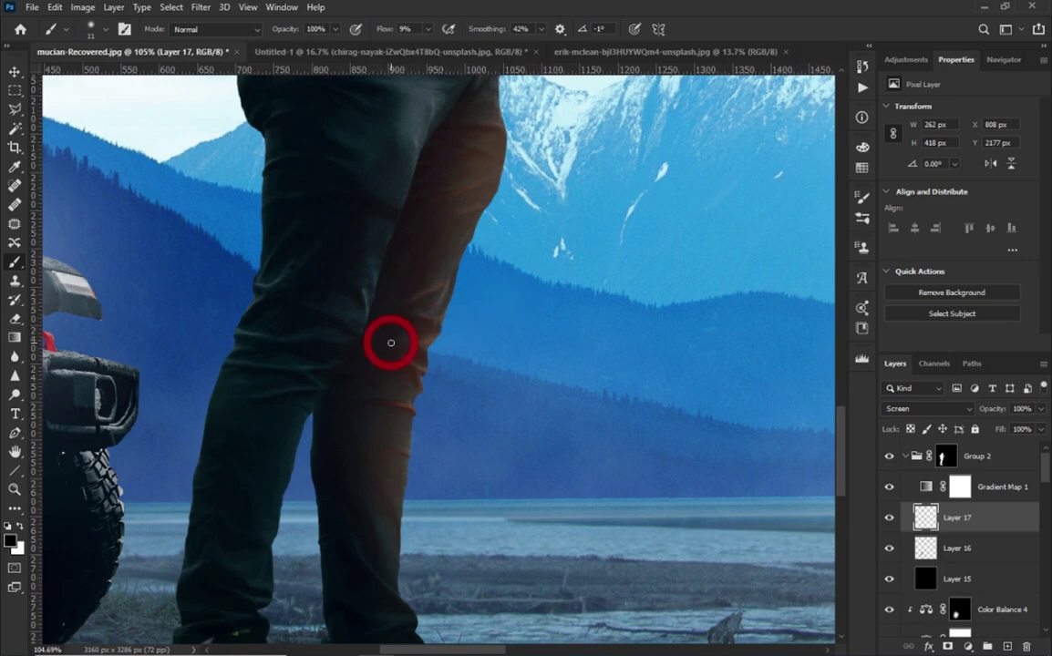
{"action": "scroll", "coordinate": [392, 342], "scroll_direction": "down", "scroll_amount": 5, "text": "alt"}
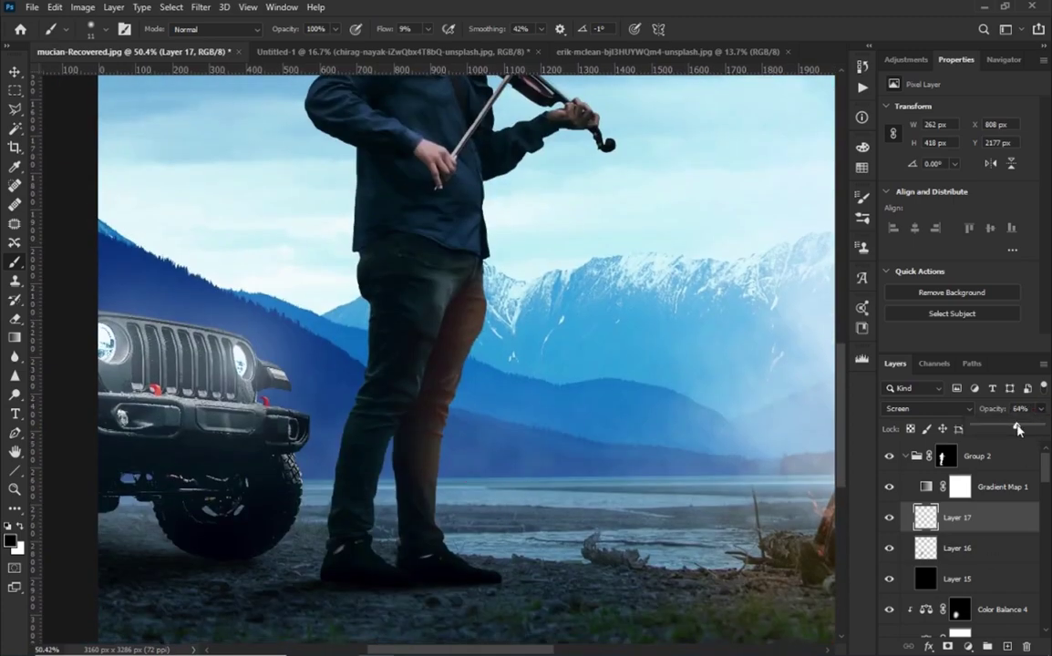
Add Layer 18 in Screen mode and load the Group 2 mask as a selection.
{"action": "left_click", "coordinate": [1000, 645]}
{"action": "left_click", "coordinate": [884, 412]}
{"action": "left_click", "coordinate": [888, 416]}
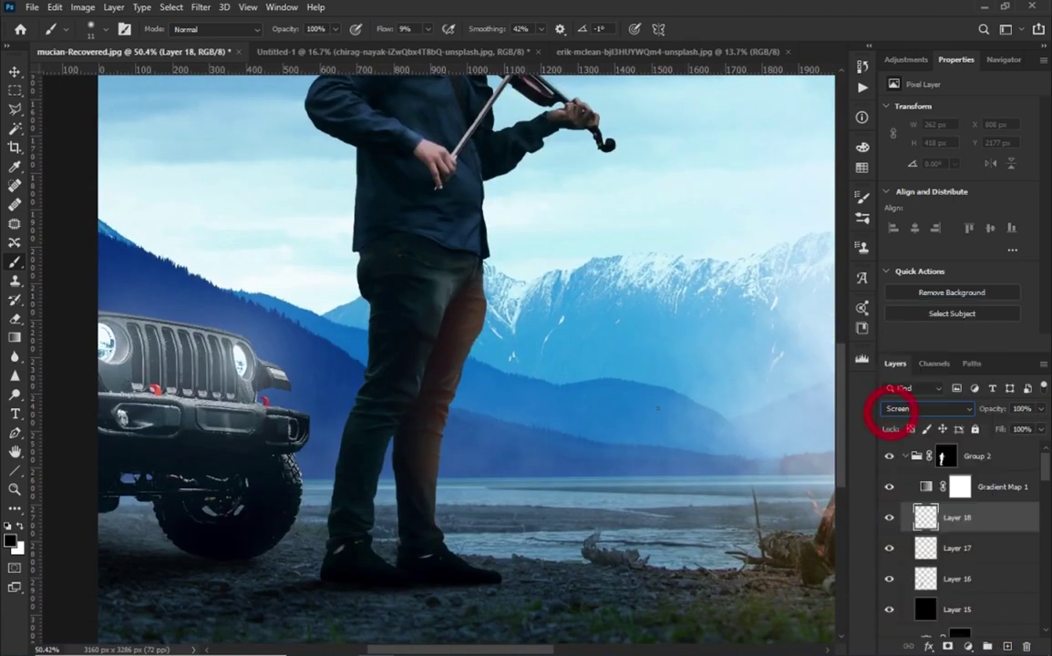
{"action": "scroll", "coordinate": [333, 381], "scroll_direction": "up", "scroll_amount": 3, "text": "alt"}
{"action": "scroll", "coordinate": [417, 382], "scroll_direction": "up", "scroll_amount": 3, "text": "alt"}
{"action": "left_click", "coordinate": [946, 455], "text": "ctrl"}
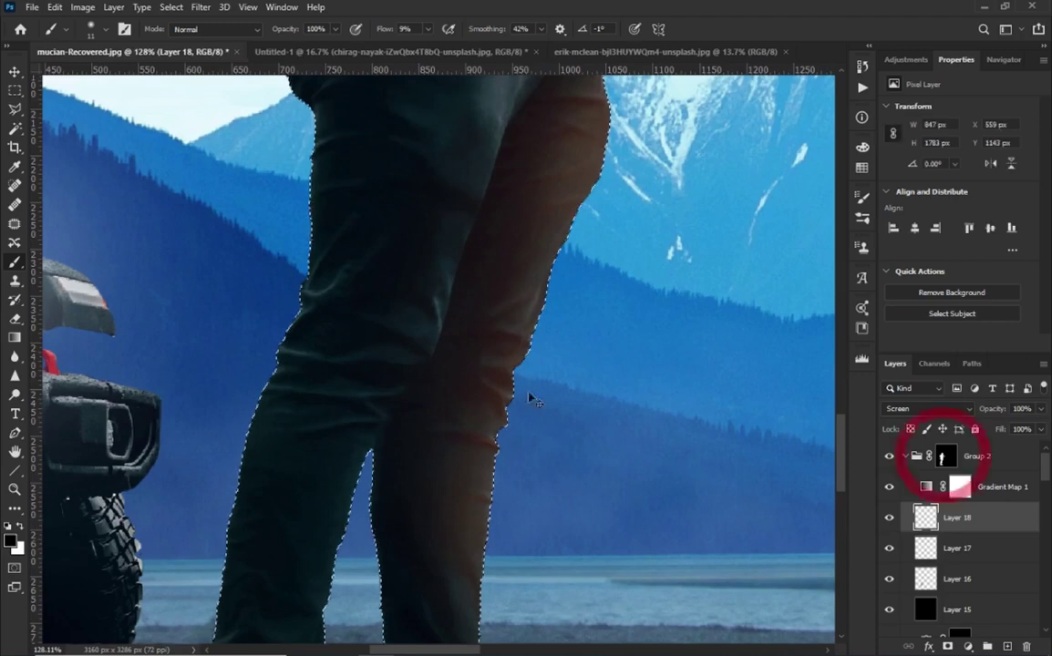
Trace a Pen path from the knee along the inner leg toward the waist.
{"action": "key", "text": "p"}
{"action": "scroll", "coordinate": [446, 340], "scroll_direction": "up", "scroll_amount": 2, "text": "alt"}
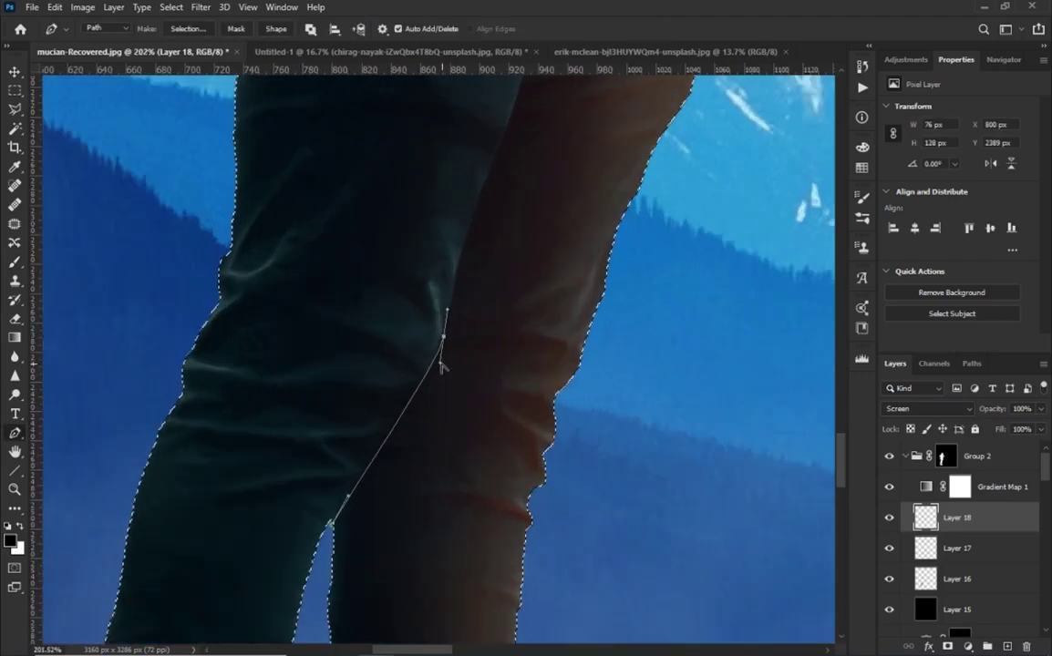
{"action": "left_click_drag", "start_coordinate": [426, 383], "coordinate": [420, 394]}
{"action": "scroll", "coordinate": [419, 394], "scroll_direction": "up", "scroll_amount": 3}
{"action": "left_click_drag", "start_coordinate": [415, 354], "coordinate": [425, 338]}
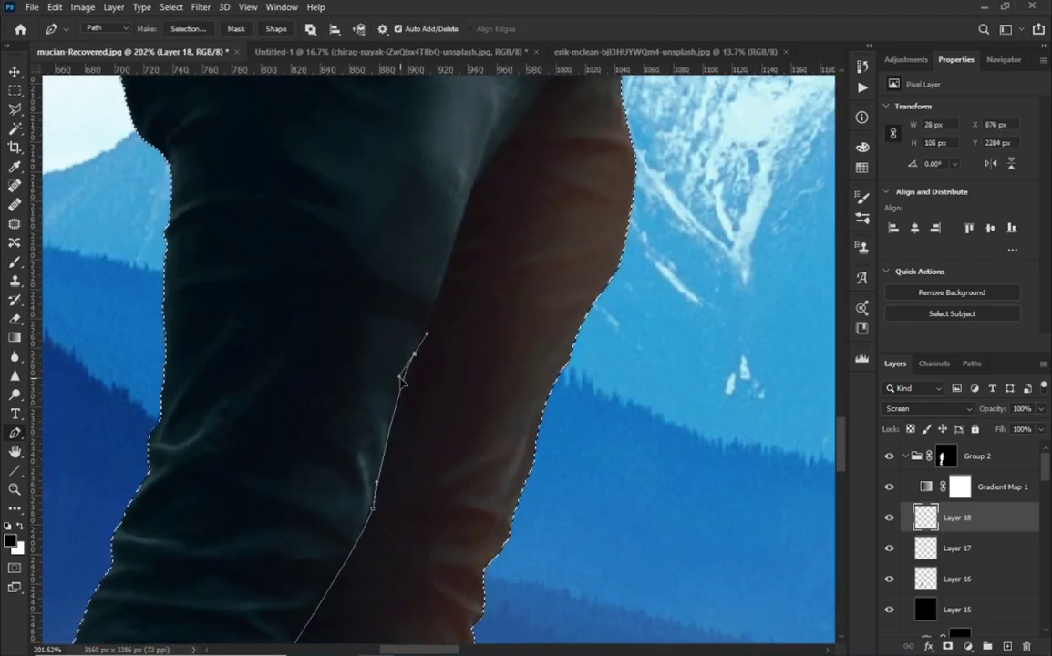
{"action": "left_click_drag", "start_coordinate": [376, 488], "coordinate": [391, 462]}
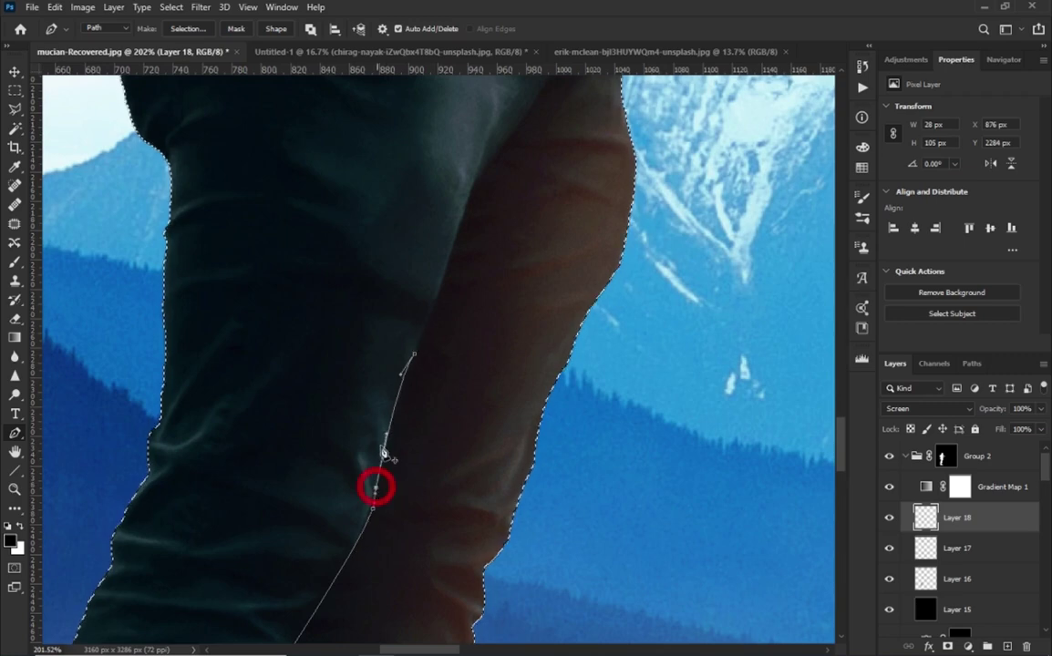
{"action": "left_click_drag", "start_coordinate": [428, 519], "coordinate": [395, 519]}
{"action": "scroll", "coordinate": [394, 519], "scroll_direction": "up", "scroll_amount": 5}
{"action": "left_click", "coordinate": [411, 418]}
Finish the path down the lower leg and close it around the leg area.
{"action": "scroll", "coordinate": [411, 418], "scroll_direction": "down", "scroll_amount": 2, "text": "alt"}
{"action": "left_click", "coordinate": [522, 303]}
{"action": "scroll", "coordinate": [560, 356], "scroll_direction": "down", "scroll_amount": 5}
{"action": "left_click", "coordinate": [556, 426]}
{"action": "left_click", "coordinate": [474, 480]}
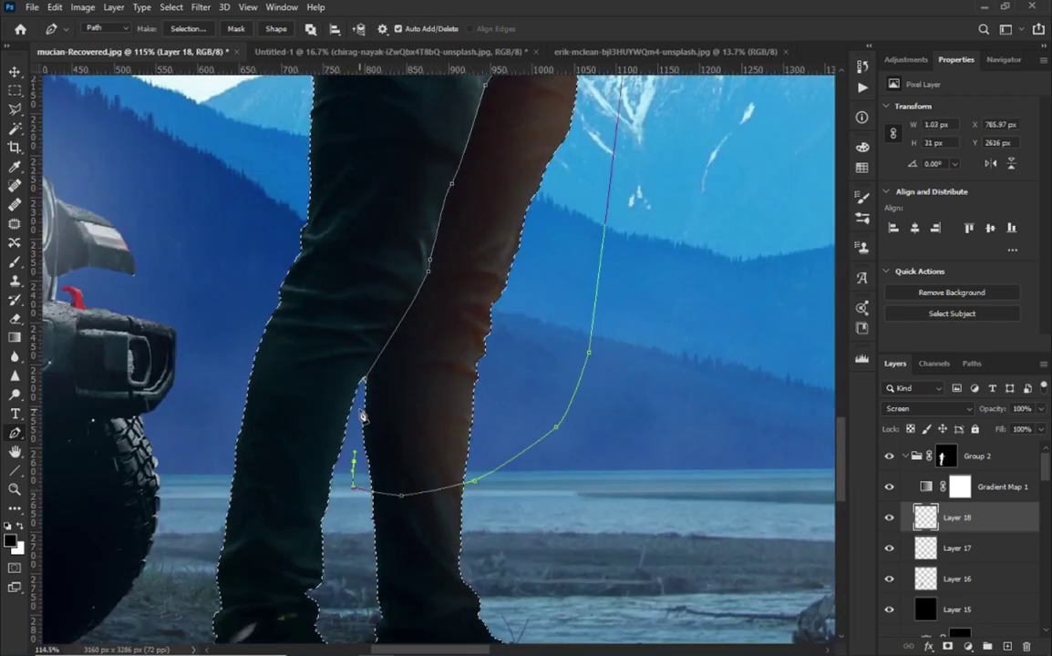
{"action": "left_click", "coordinate": [401, 495]}
{"action": "left_click", "coordinate": [353, 486]}
Convert the path to a selection, subtracting it from the leg selection.
{"action": "right_click", "coordinate": [363, 401]}
{"action": "left_click", "coordinate": [439, 140]}
{"action": "left_click", "coordinate": [420, 285]}
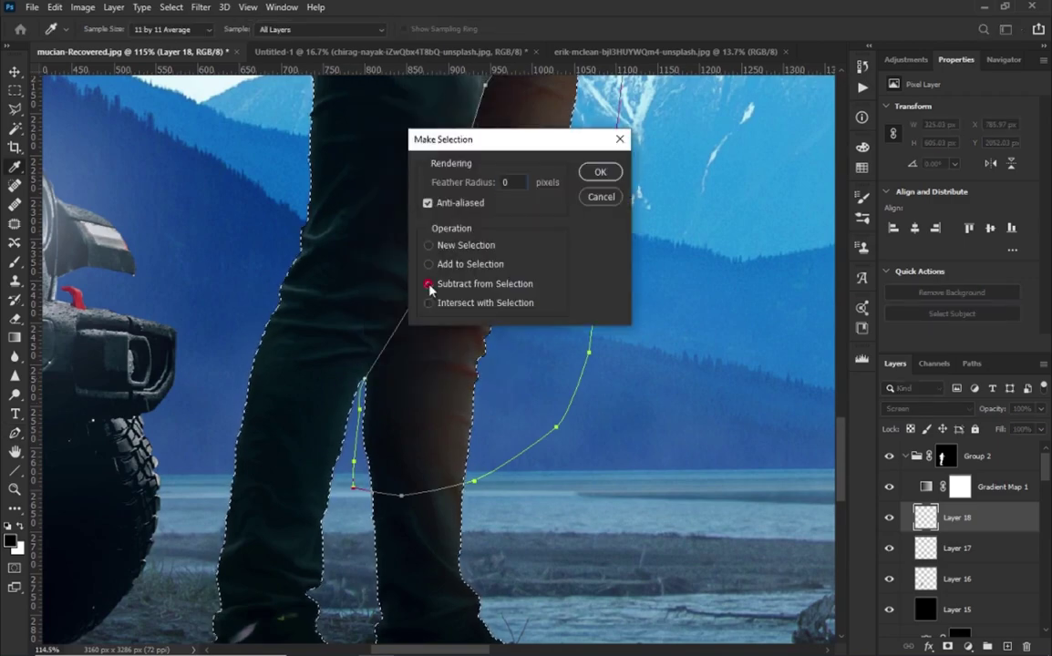
{"action": "key", "text": "Return"}
{"action": "scroll", "coordinate": [392, 515], "scroll_direction": "down", "scroll_amount": 2}
Remove the right shoe from the selection with a polygonal lasso outline.
{"action": "key", "text": "l"}
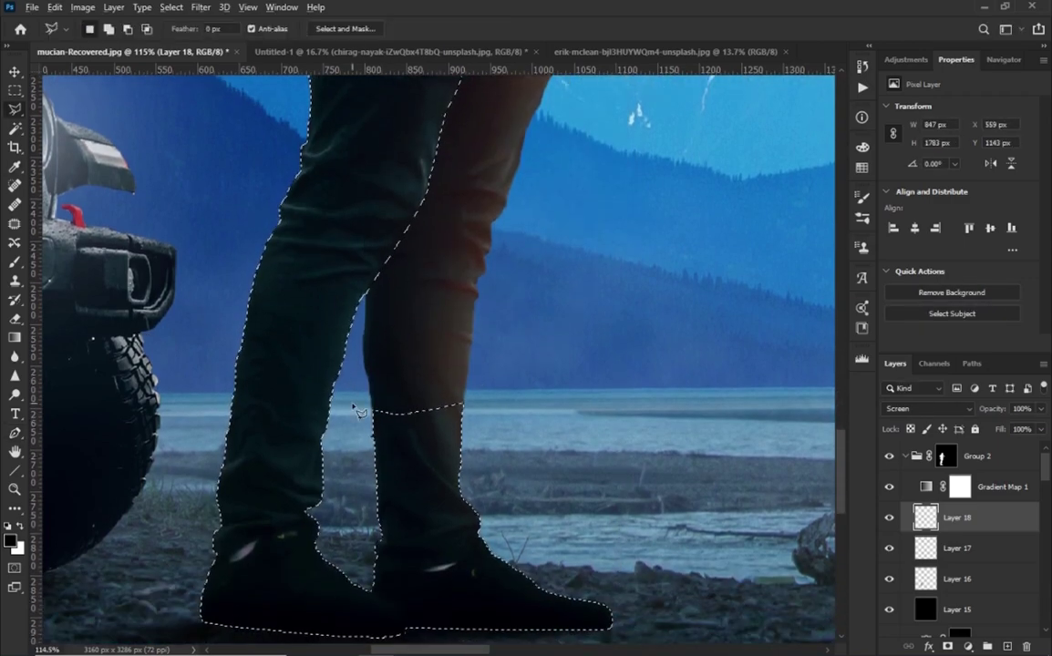
{"action": "left_click", "coordinate": [353, 415], "text": "alt"}
{"action": "left_click", "coordinate": [360, 633]}
{"action": "left_click", "coordinate": [610, 634]}
{"action": "left_click", "coordinate": [623, 517]}
{"action": "left_click", "coordinate": [575, 446]}
{"action": "double_click", "coordinate": [515, 250]}
{"action": "scroll", "coordinate": [502, 270], "scroll_direction": "up", "scroll_amount": 2}
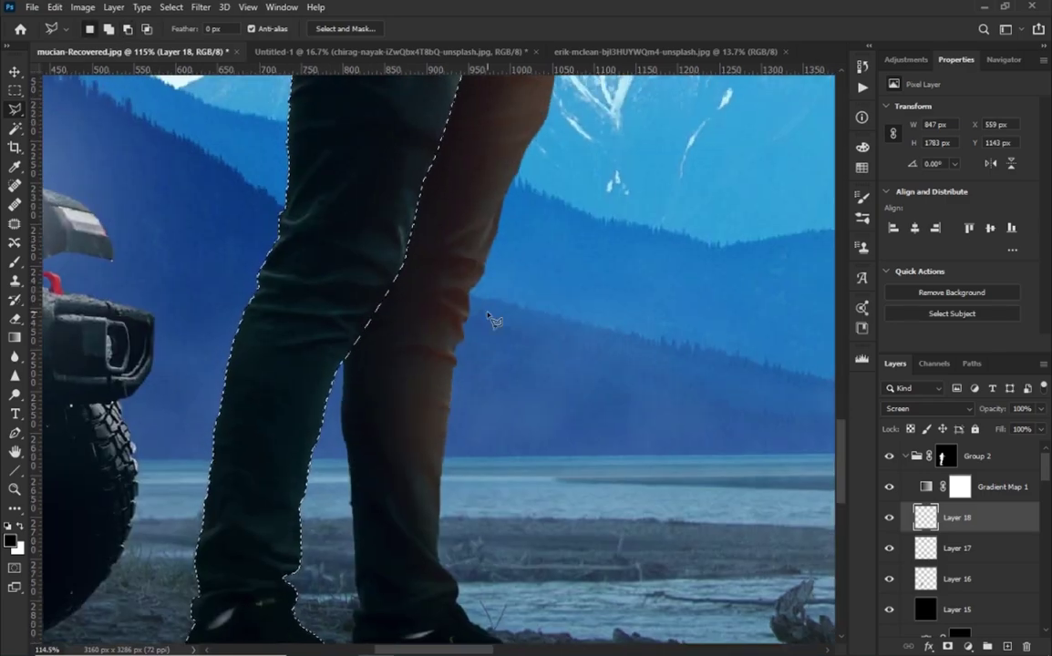
{"action": "scroll", "coordinate": [483, 310], "scroll_direction": "up", "scroll_amount": 2}
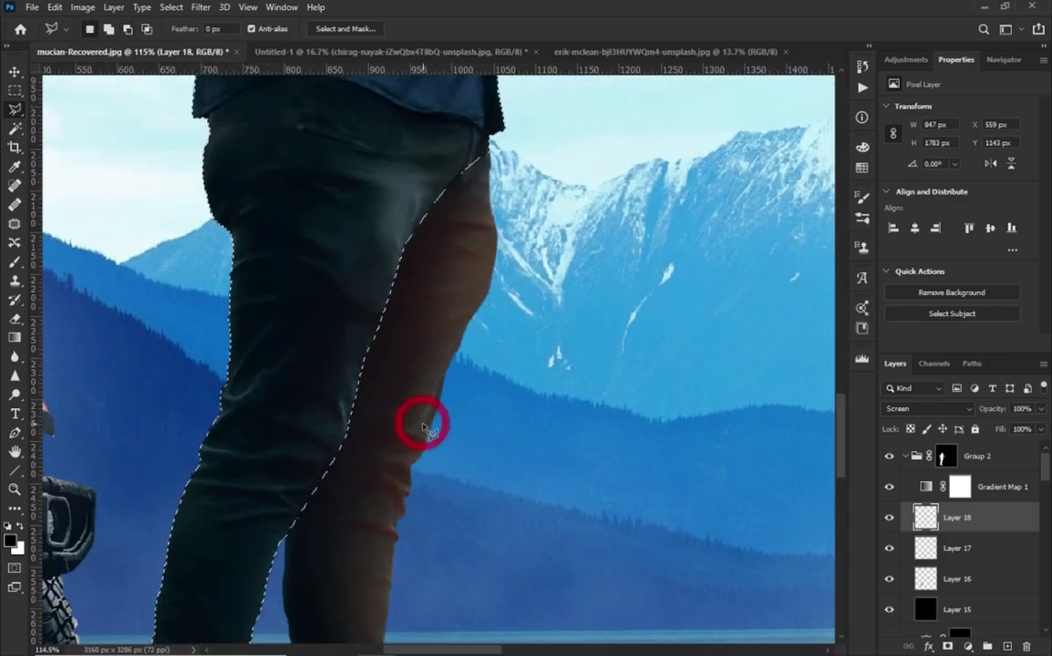
Darken the left leg with soft black strokes and tint the thigh warm orange.
{"action": "key", "text": "b"}
{"action": "key", "text": "bracketright"}
{"action": "key", "text": "bracketright"}
{"action": "scroll", "coordinate": [433, 246], "scroll_direction": "down", "scroll_amount": 3}
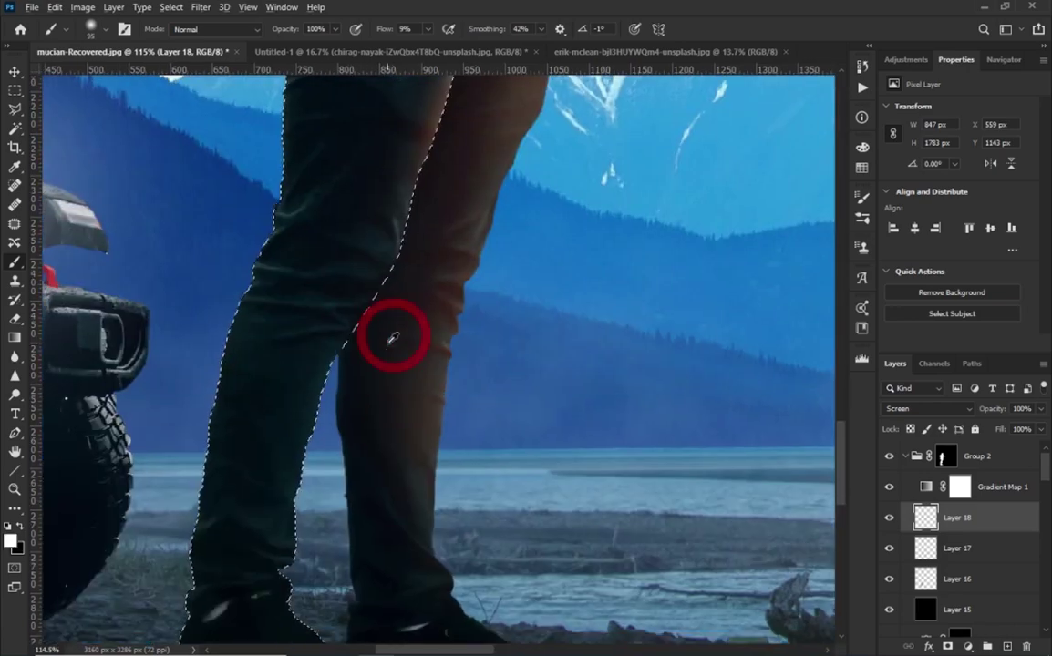
{"action": "key", "text": "x"}
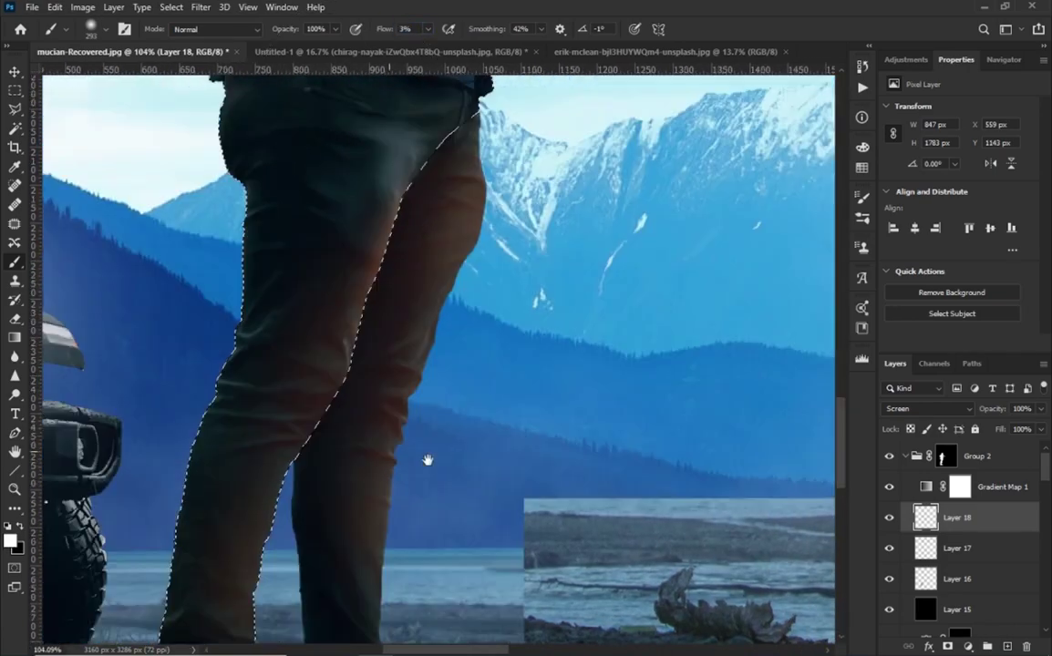
{"action": "left_click", "coordinate": [435, 189]}
{"action": "key", "text": "x"}
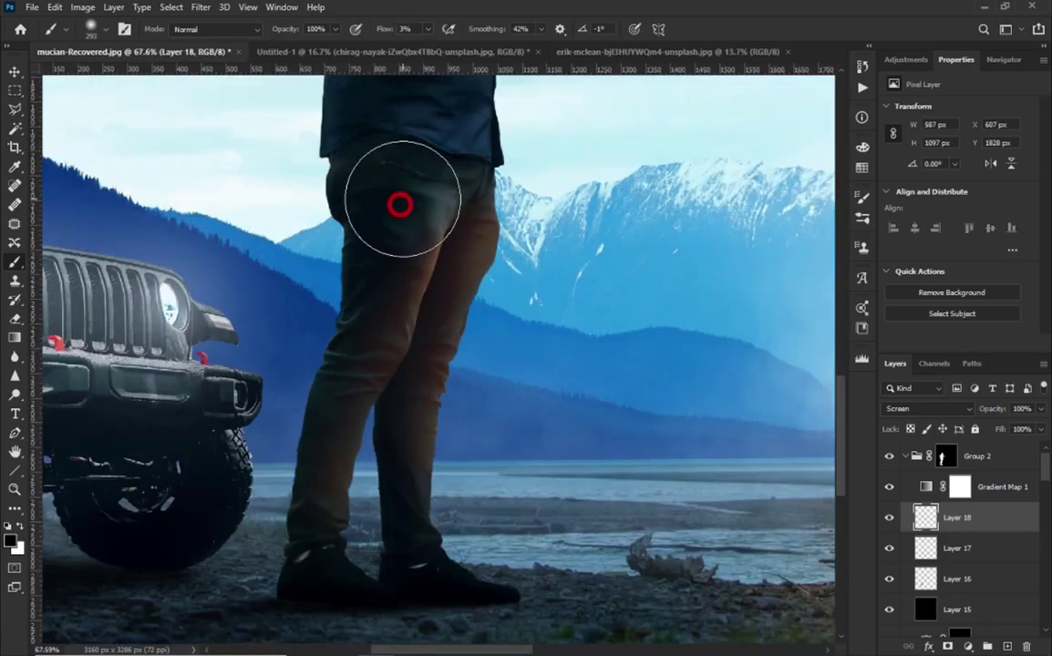
{"action": "mouse_move", "coordinate": [399, 207]}
{"action": "left_mouse_down"}
{"action": "mouse_move", "coordinate": [434, 289]}
{"action": "mouse_move", "coordinate": [423, 277]}
{"action": "mouse_move", "coordinate": [441, 245]}
{"action": "mouse_move", "coordinate": [404, 341]}
{"action": "left_mouse_up"}
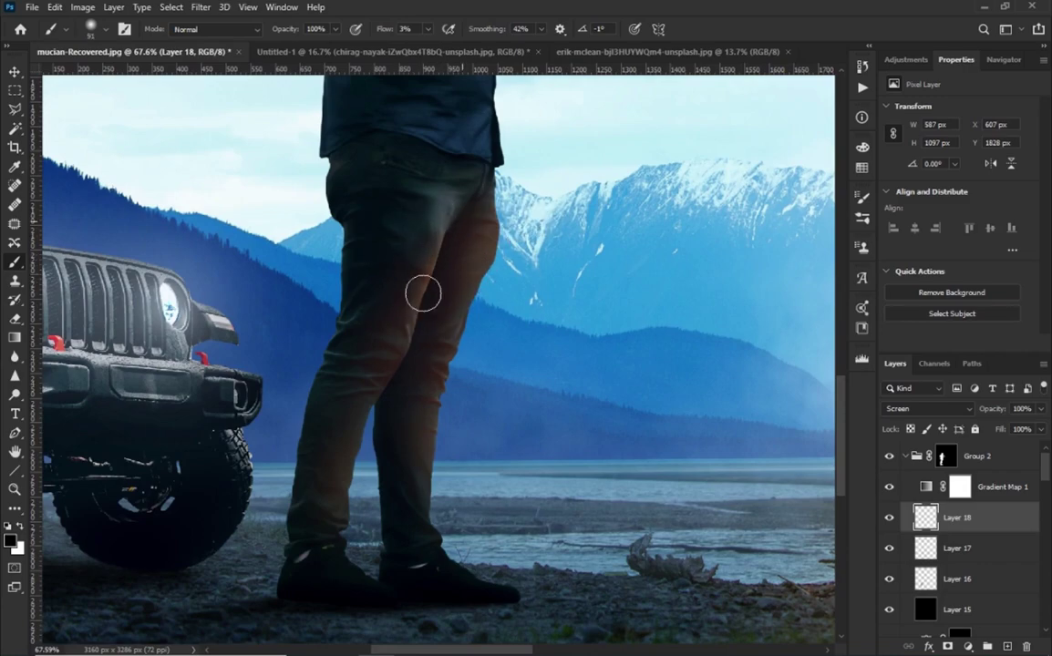
{"action": "left_click_drag", "start_coordinate": [442, 254], "coordinate": [447, 216]}
{"action": "mouse_move", "coordinate": [410, 270]}
{"action": "left_mouse_down"}
{"action": "mouse_move", "coordinate": [432, 209]}
{"action": "mouse_move", "coordinate": [470, 197]}
{"action": "left_mouse_up"}
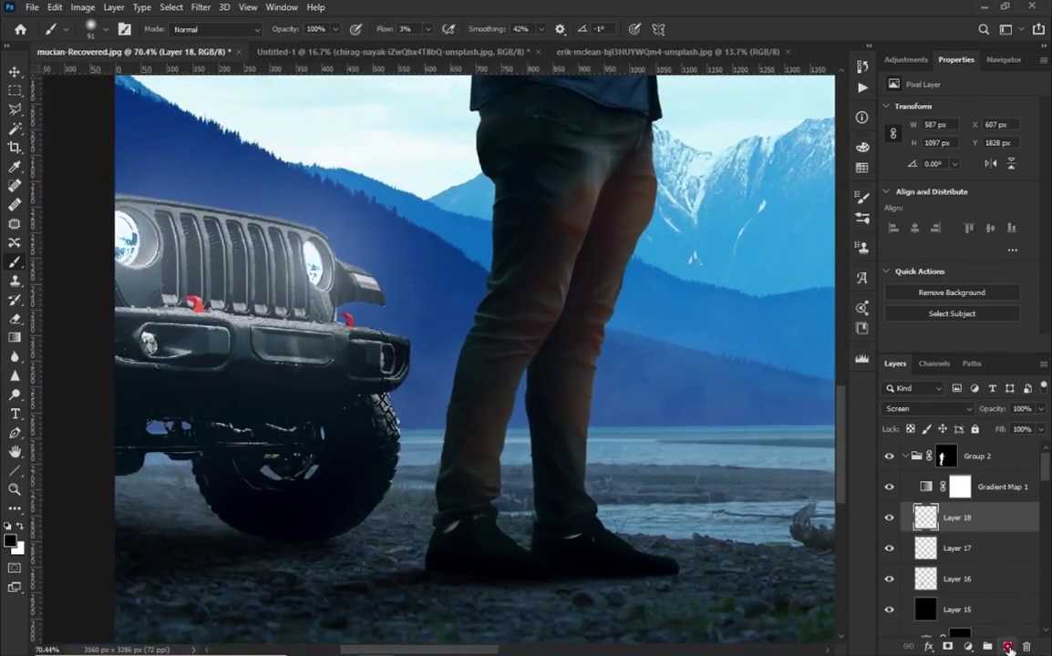
Set Layer 19 to Lighten and paint an orange highlight across the knee.
{"action": "left_click", "coordinate": [910, 409]}
{"action": "left_click", "coordinate": [894, 554]}
{"action": "scroll", "coordinate": [433, 322], "scroll_direction": "up", "scroll_amount": 2}
{"action": "scroll", "coordinate": [433, 321], "scroll_direction": "up", "scroll_amount": 2}
{"action": "key", "text": "x"}
{"action": "left_click_drag", "start_coordinate": [426, 370], "coordinate": [515, 366]}
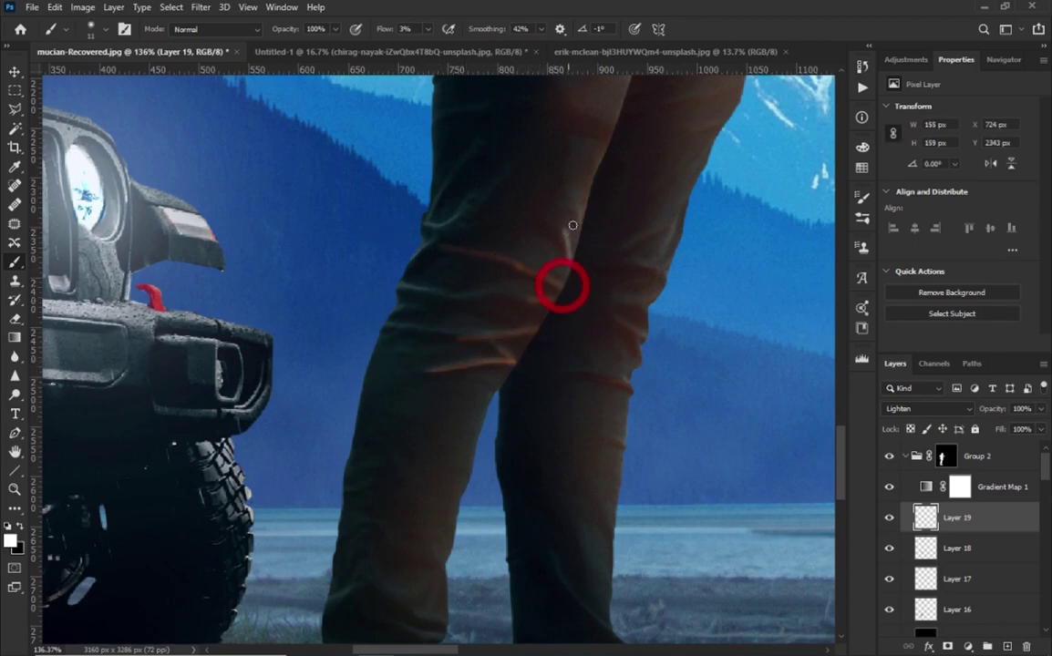
Add a warm orange highlight near the left ankle on Layer 19.
{"action": "scroll", "coordinate": [533, 311], "scroll_direction": "up", "scroll_amount": 3}
{"action": "scroll", "coordinate": [497, 323], "scroll_direction": "down", "scroll_amount": 5}
{"action": "left_click_drag", "start_coordinate": [492, 431], "coordinate": [490, 442]}
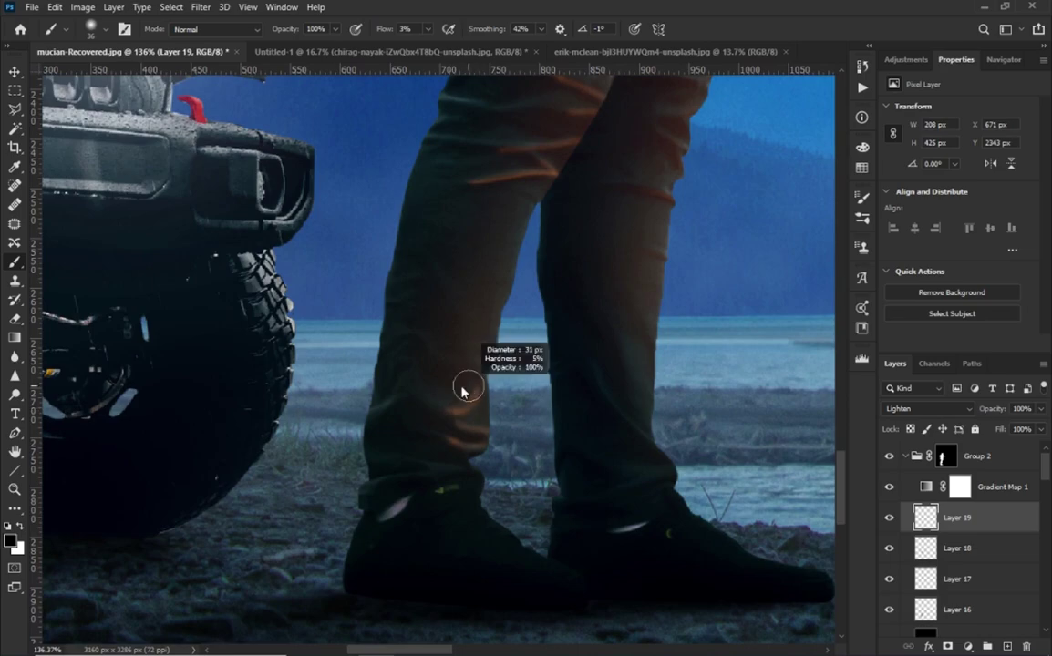
{"action": "scroll", "coordinate": [453, 411], "scroll_direction": "down", "scroll_amount": 3}
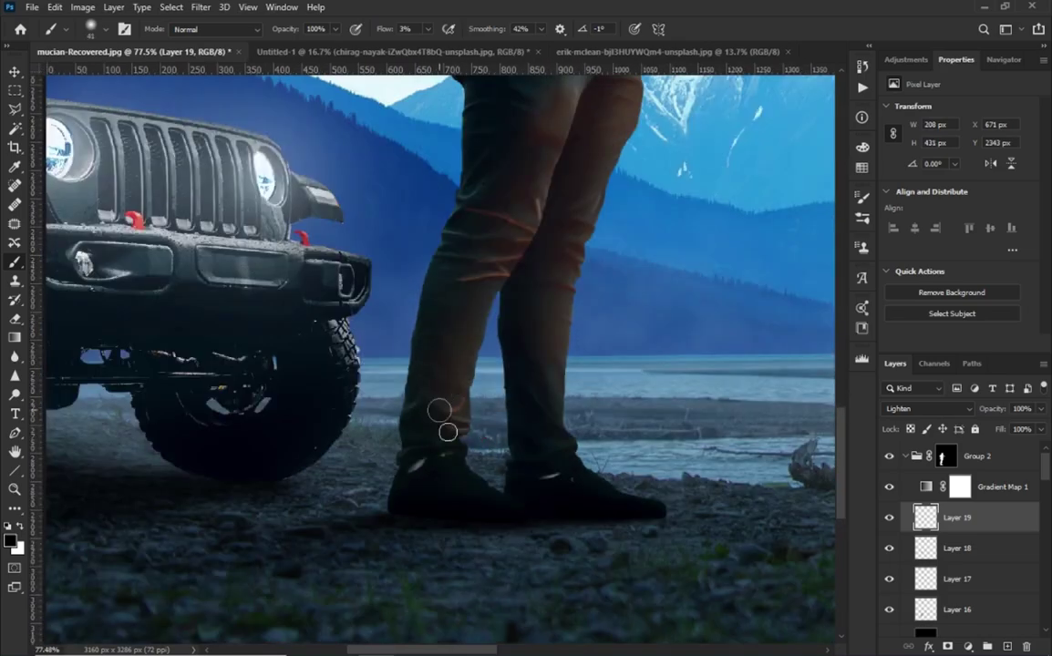
Lower Layer 19's opacity to 76% and add empty Layer 20.
{"action": "scroll", "coordinate": [475, 379], "scroll_direction": "up", "scroll_amount": 1}
{"action": "scroll", "coordinate": [450, 376], "scroll_direction": "up", "scroll_amount": 1}
{"action": "scroll", "coordinate": [418, 427], "scroll_direction": "up", "scroll_amount": 1}
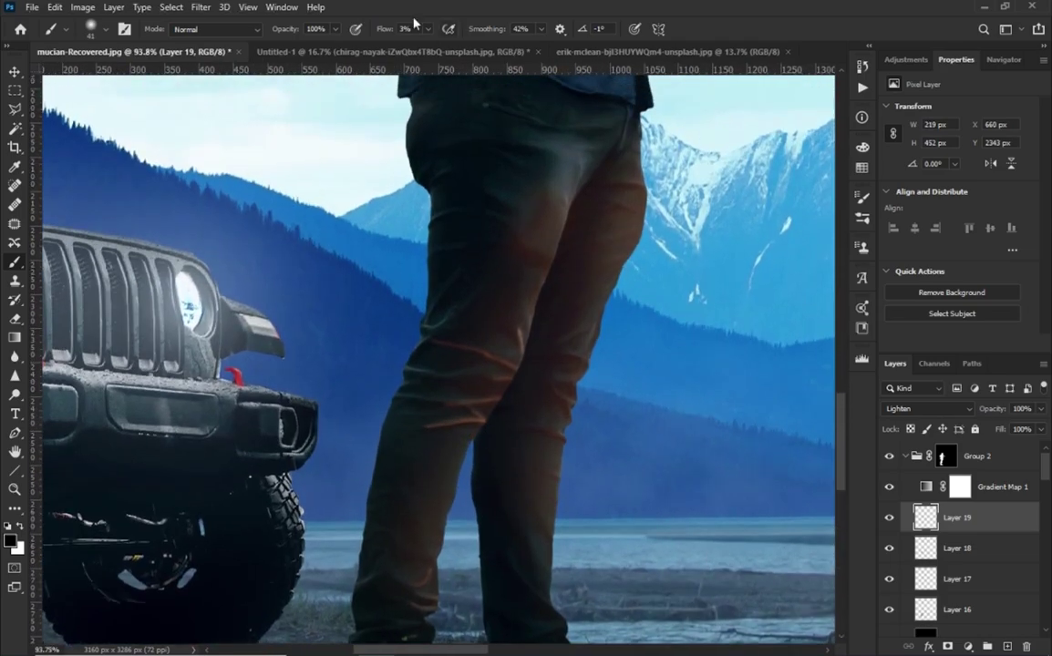
{"action": "scroll", "coordinate": [404, 304], "scroll_direction": "up", "scroll_amount": 1}
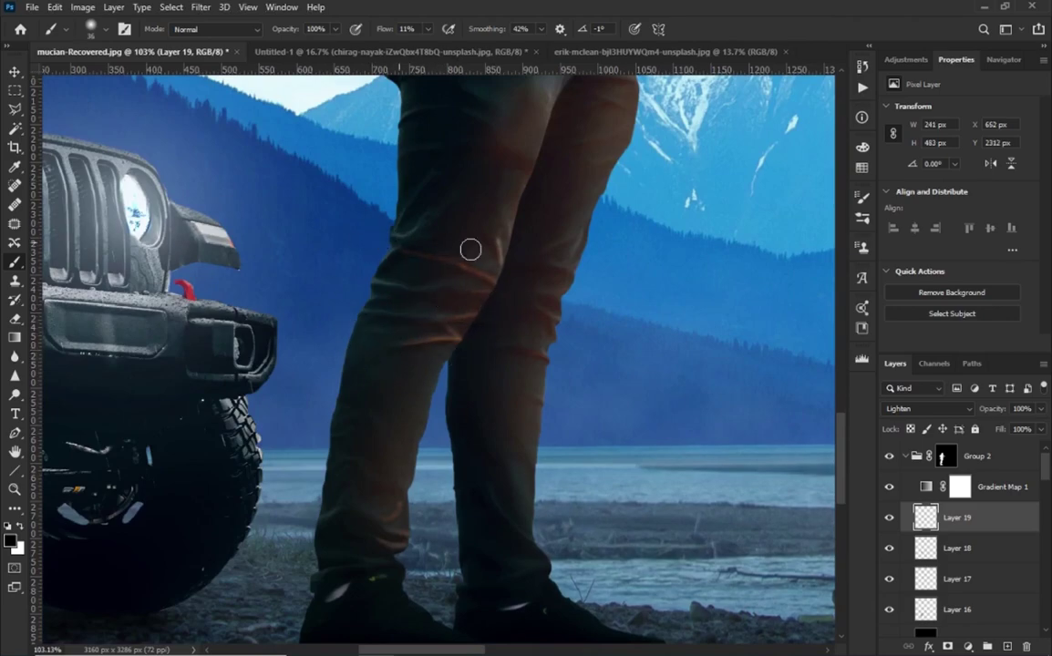
{"action": "scroll", "coordinate": [423, 364], "scroll_direction": "down", "scroll_amount": 1}
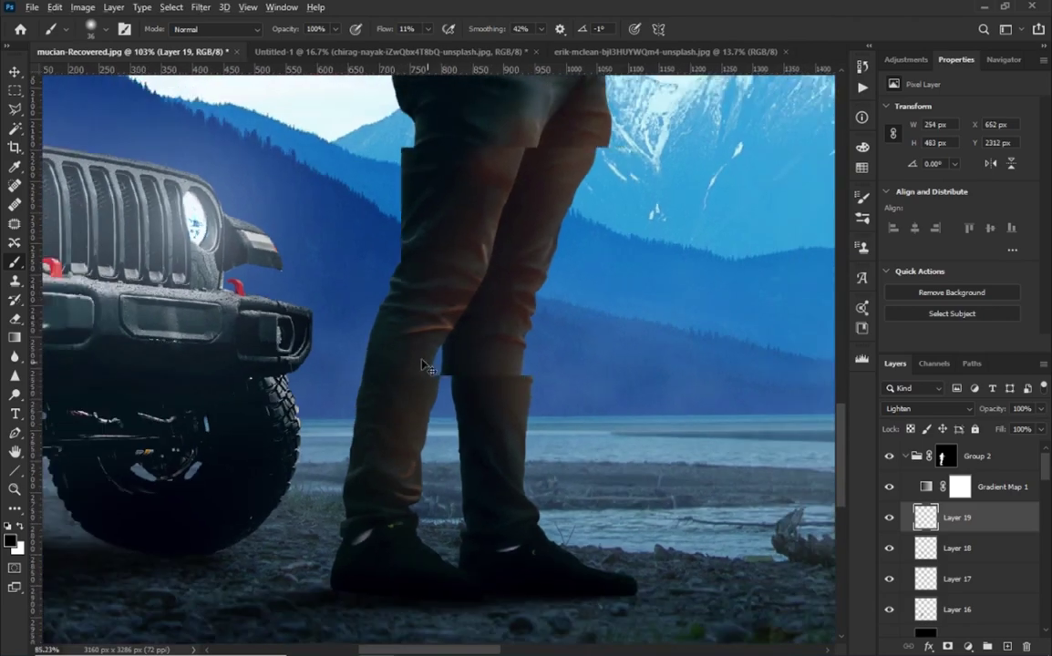
{"action": "scroll", "coordinate": [421, 361], "scroll_direction": "down", "scroll_amount": 1}
{"action": "scroll", "coordinate": [421, 367], "scroll_direction": "down", "scroll_amount": 3}
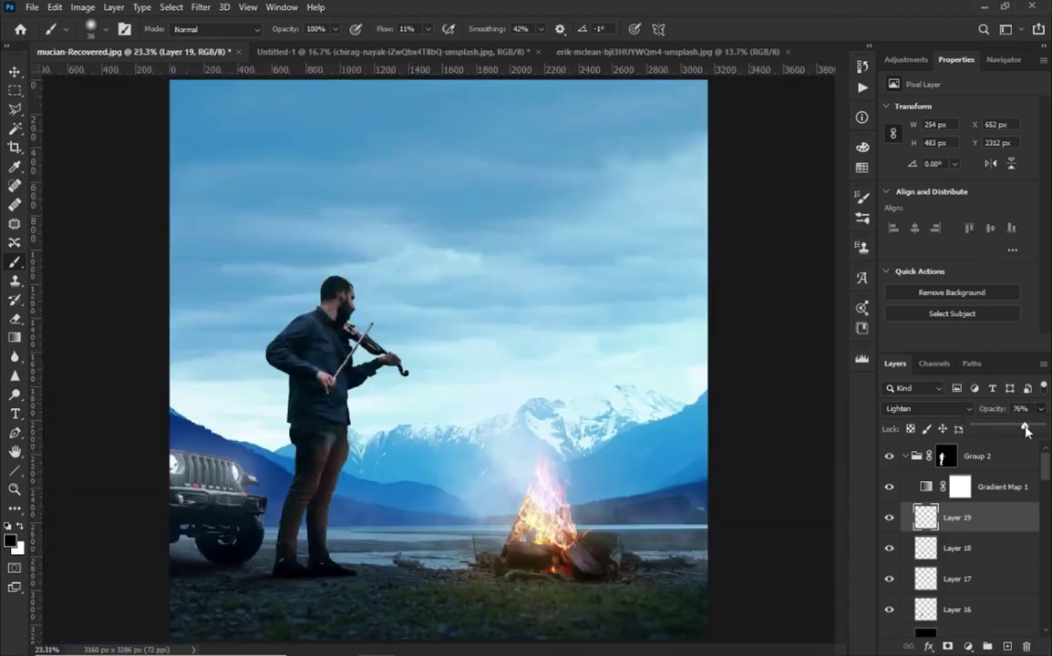
{"action": "left_click", "coordinate": [1008, 647]}
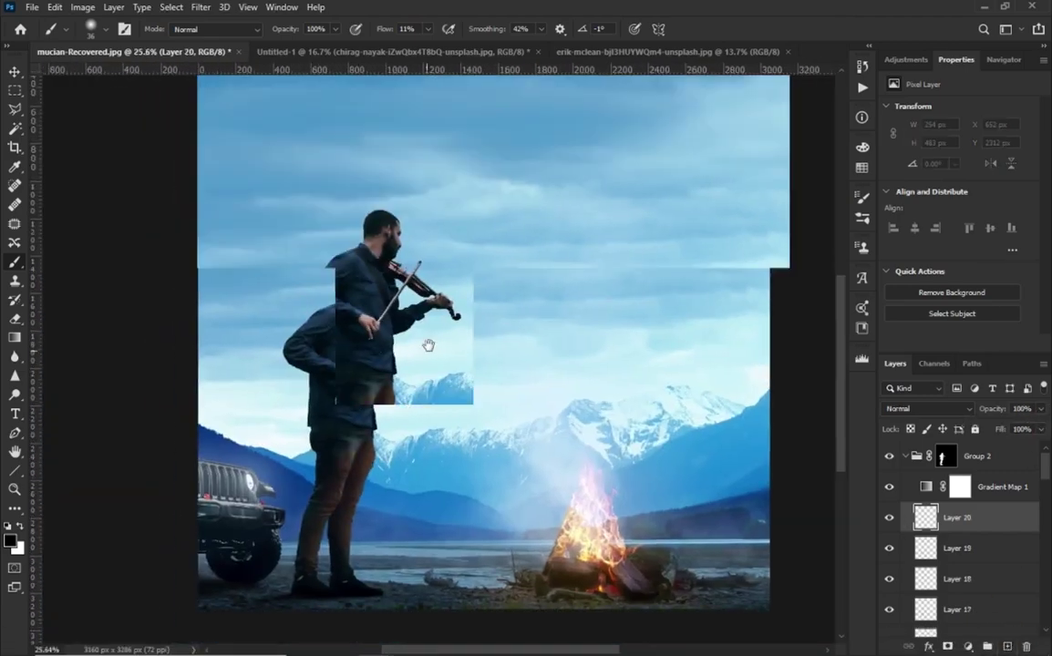
Tint the chest, torso and hip a warm brown on Layer 20.
{"action": "scroll", "coordinate": [428, 345], "scroll_direction": "up", "scroll_amount": 3}
{"action": "left_click_drag", "start_coordinate": [394, 292], "coordinate": [380, 259]}
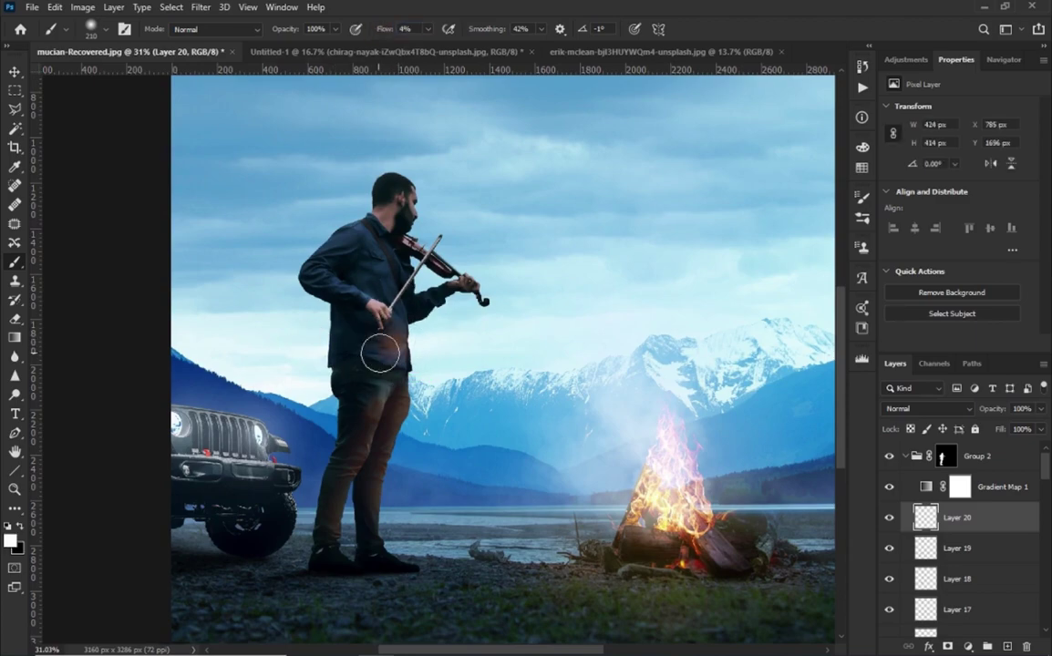
{"action": "left_click_drag", "start_coordinate": [388, 363], "coordinate": [400, 301]}
{"action": "scroll", "coordinate": [444, 337], "scroll_direction": "up", "scroll_amount": 3}
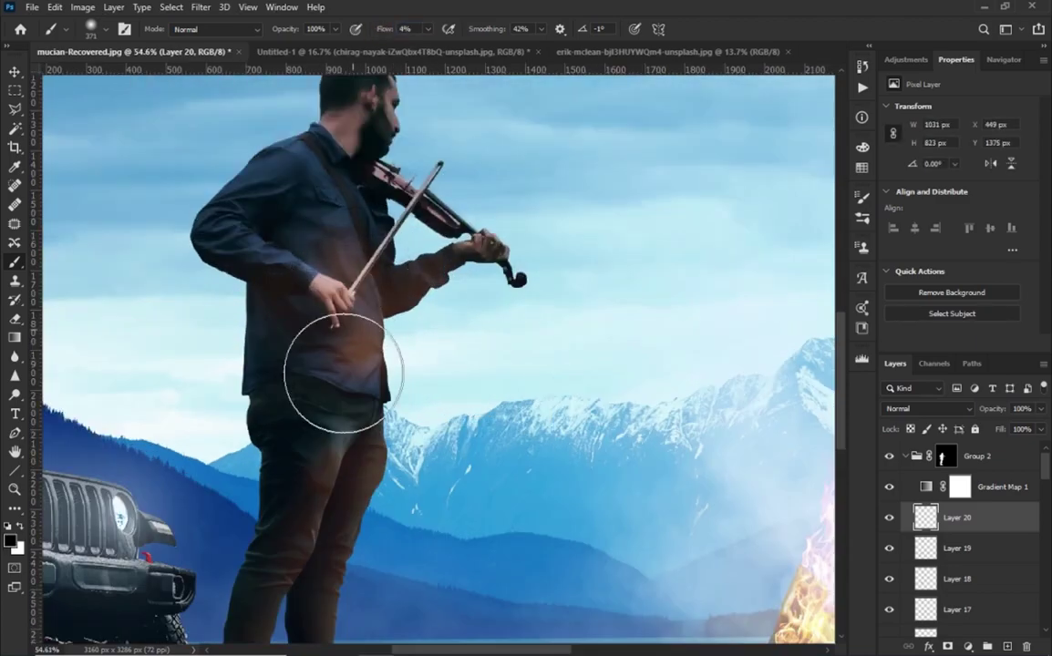
{"action": "left_click_drag", "start_coordinate": [352, 347], "coordinate": [398, 296]}
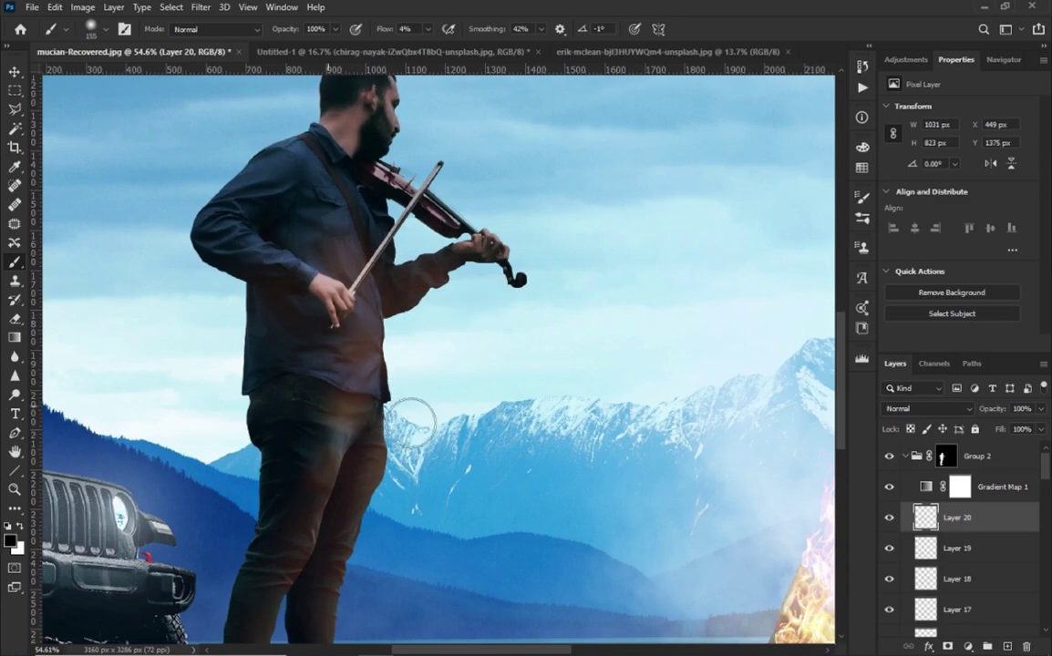
{"action": "mouse_move", "coordinate": [352, 425]}
{"action": "left_mouse_down"}
{"action": "mouse_move", "coordinate": [411, 424]}
{"action": "mouse_move", "coordinate": [352, 410]}
{"action": "left_mouse_up"}
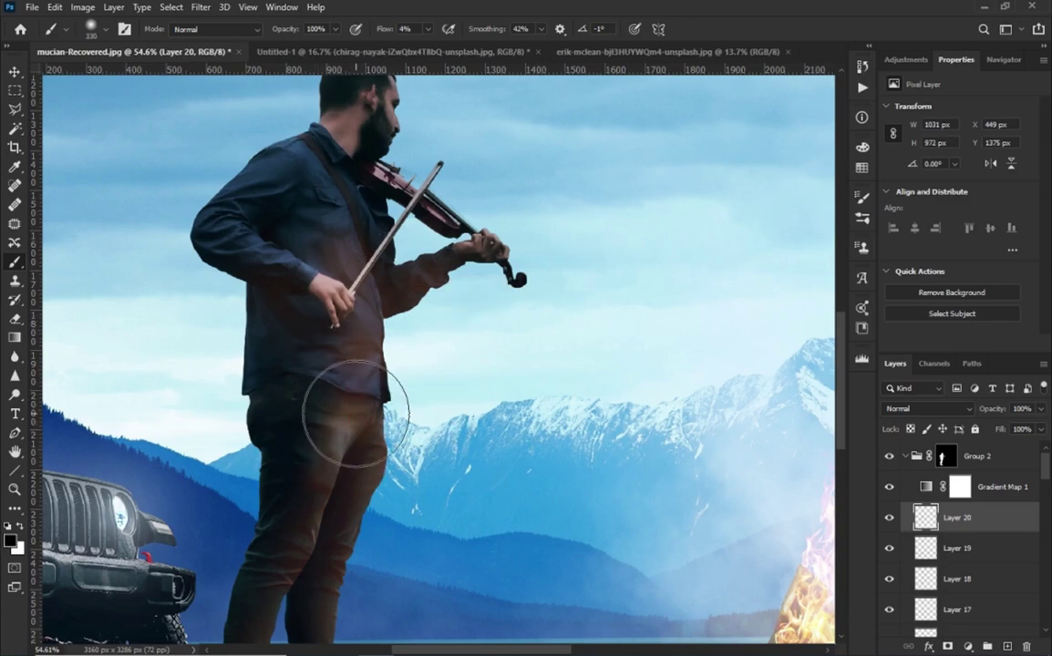
{"action": "scroll", "coordinate": [405, 292], "scroll_direction": "up", "scroll_amount": 2}
{"action": "scroll", "coordinate": [406, 292], "scroll_direction": "up", "scroll_amount": 2}
With a larger brush, extend the brown tint across the shirt, then fit the composite on screen.
{"action": "left_click_drag", "start_coordinate": [446, 269], "coordinate": [474, 270]}
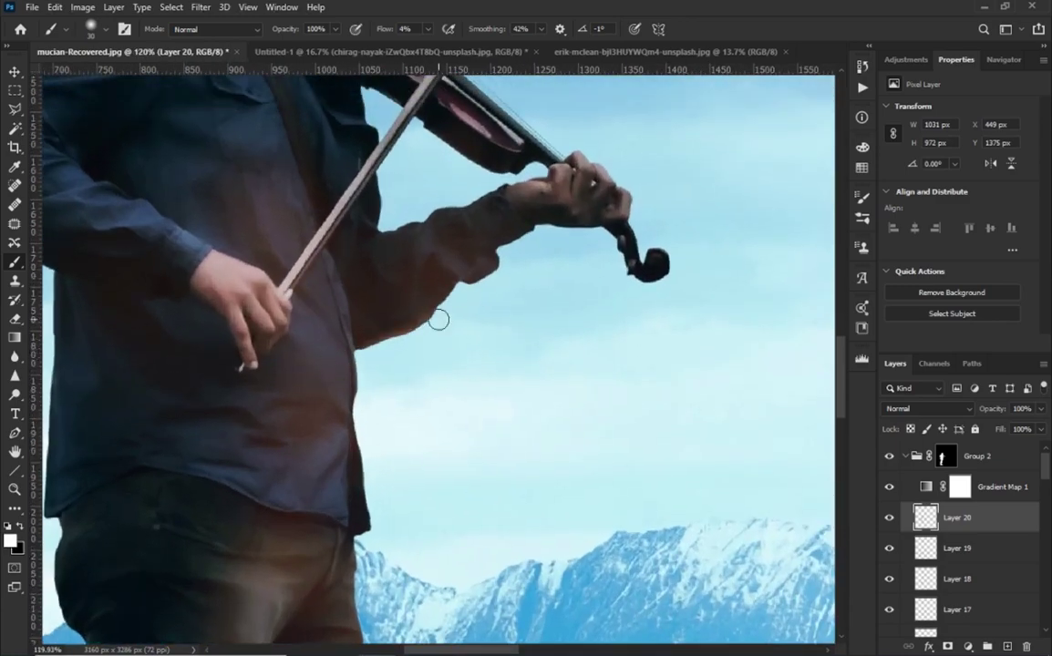
{"action": "left_click_drag", "start_coordinate": [548, 259], "coordinate": [615, 394]}
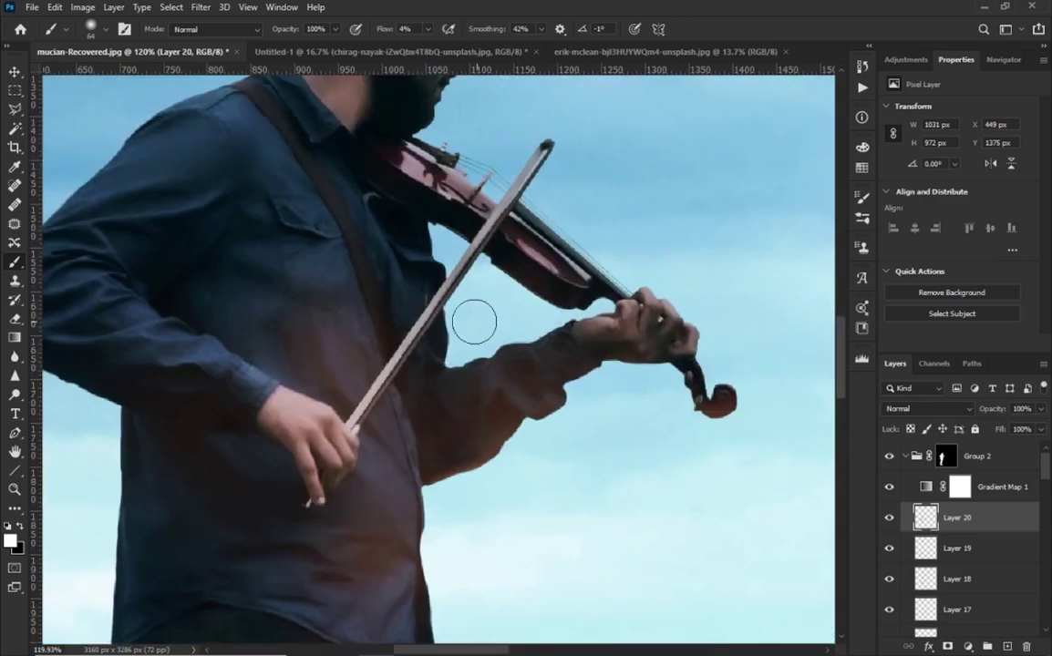
{"action": "left_click_drag", "start_coordinate": [481, 348], "coordinate": [500, 359]}
{"action": "left_click_drag", "start_coordinate": [324, 318], "coordinate": [354, 179]}
{"action": "left_click_drag", "start_coordinate": [446, 365], "coordinate": [401, 365]}
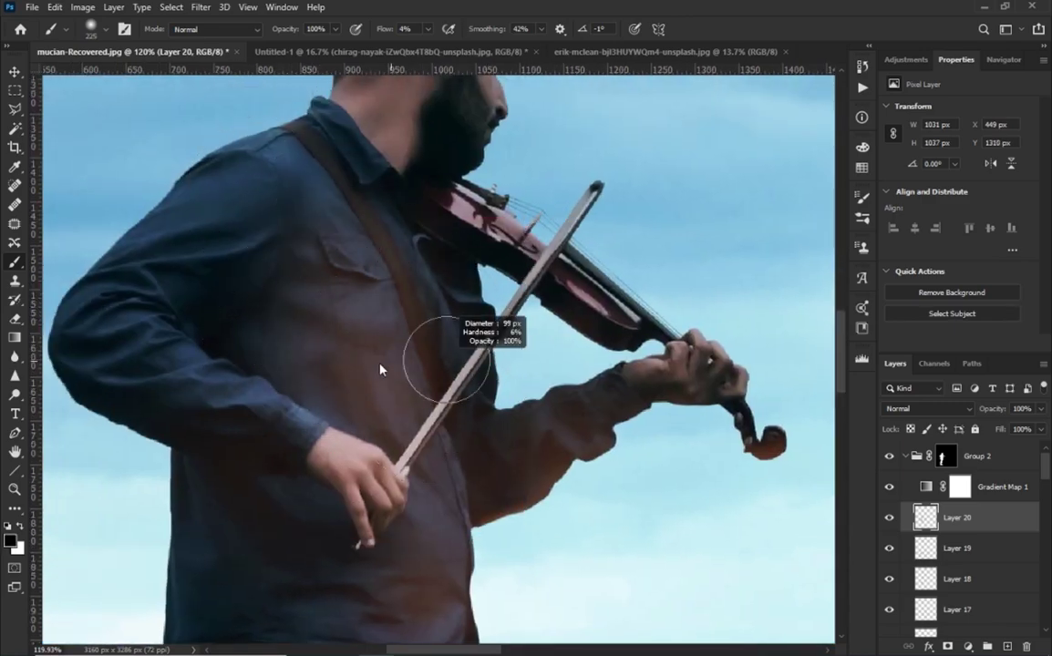
{"action": "key", "text": "ctrl+0"}
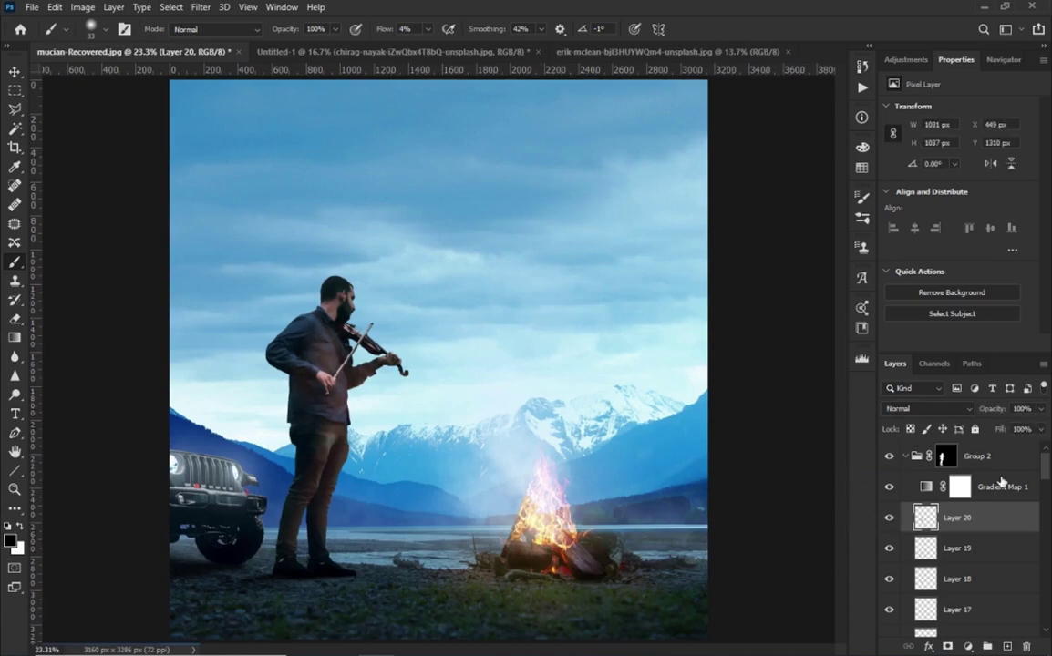
{"action": "left_click", "coordinate": [946, 456]}
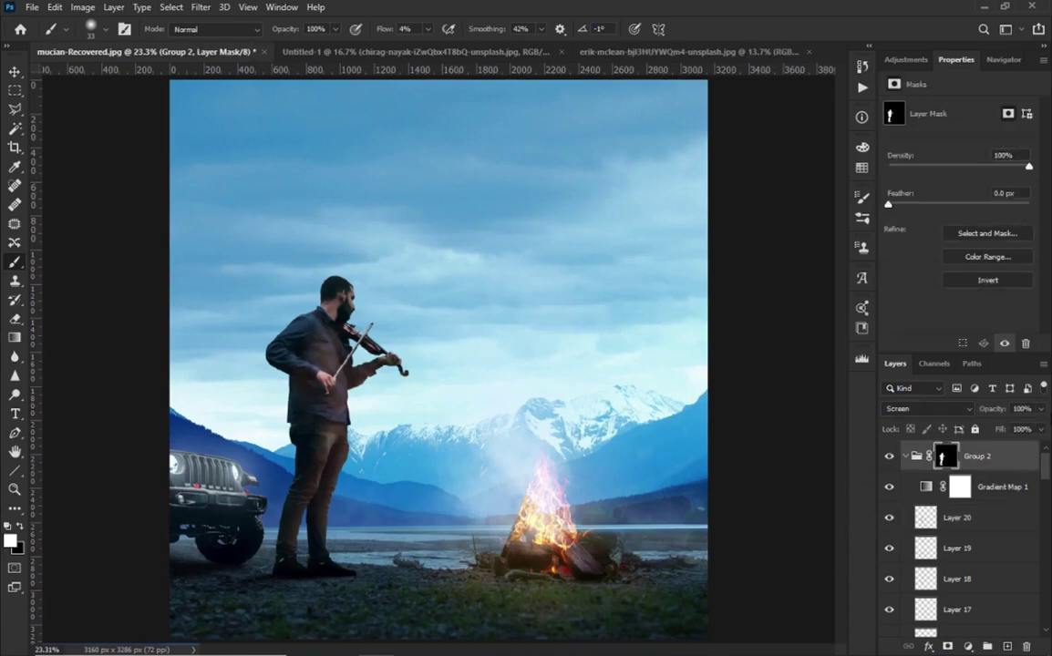
Add Layer 21 above the violinist group, filled with black.
{"action": "left_click", "coordinate": [905, 456]}
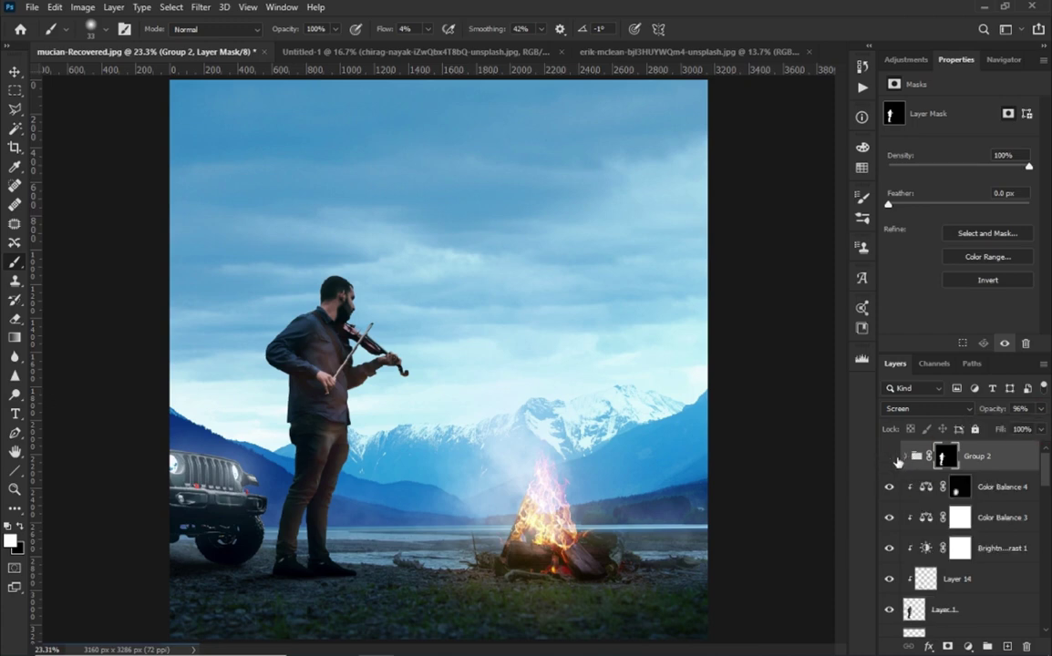
{"action": "left_click", "coordinate": [1007, 646]}
{"action": "key", "text": "d"}
{"action": "key", "text": "alt+BackSpace"}
Add a Gradient Map running black to a light blue #9dd1f7 stop.
{"action": "left_click", "coordinate": [968, 646]}
{"action": "left_click", "coordinate": [889, 572]}
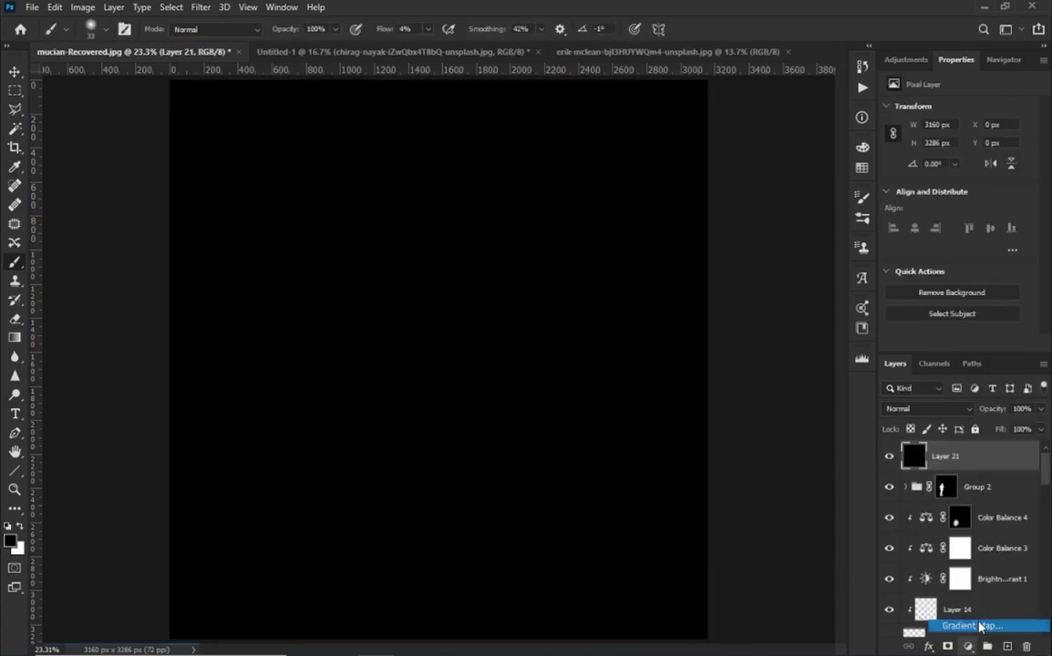
{"action": "left_click", "coordinate": [954, 112]}
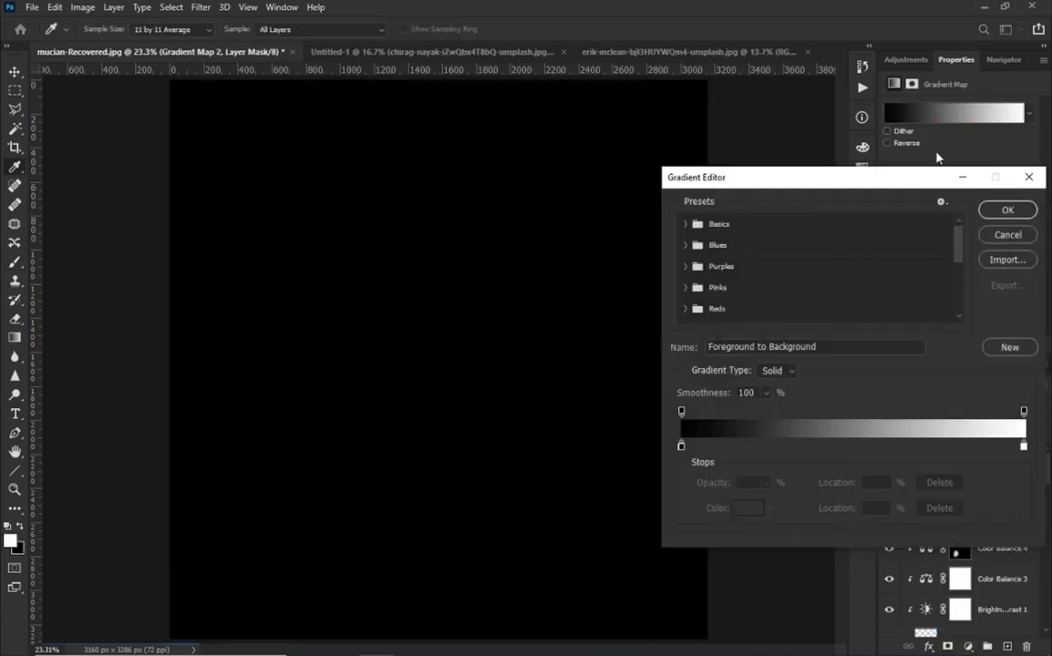
{"action": "left_click", "coordinate": [849, 451]}
{"action": "double_click", "coordinate": [851, 446]}
{"action": "left_click", "coordinate": [868, 294]}
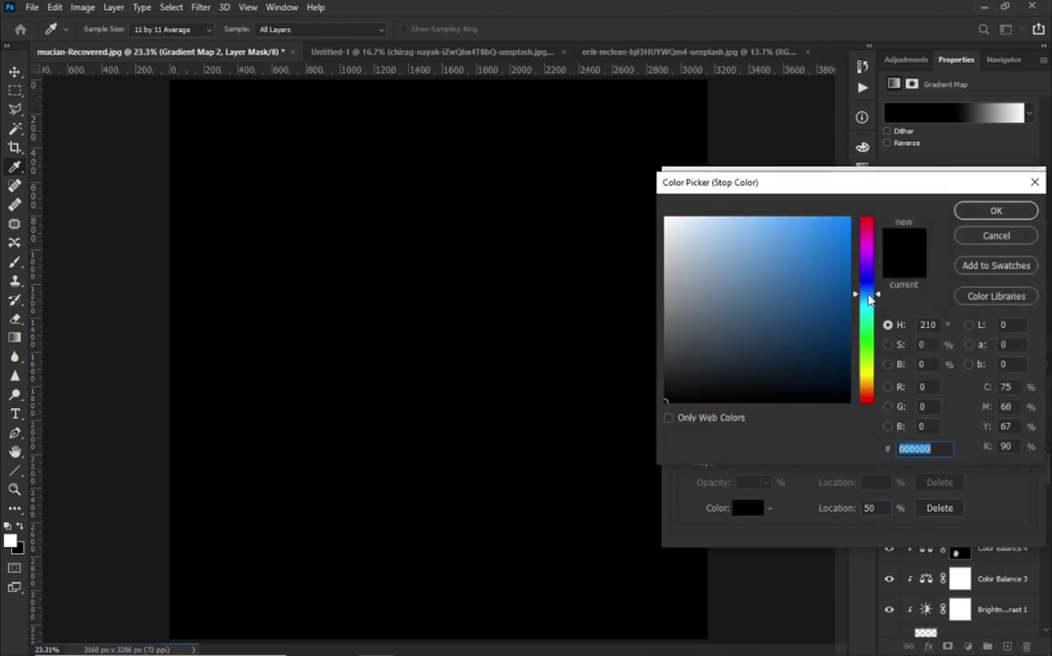
{"action": "type", "text": "9dd1f7"}
{"action": "key", "text": "Return"}
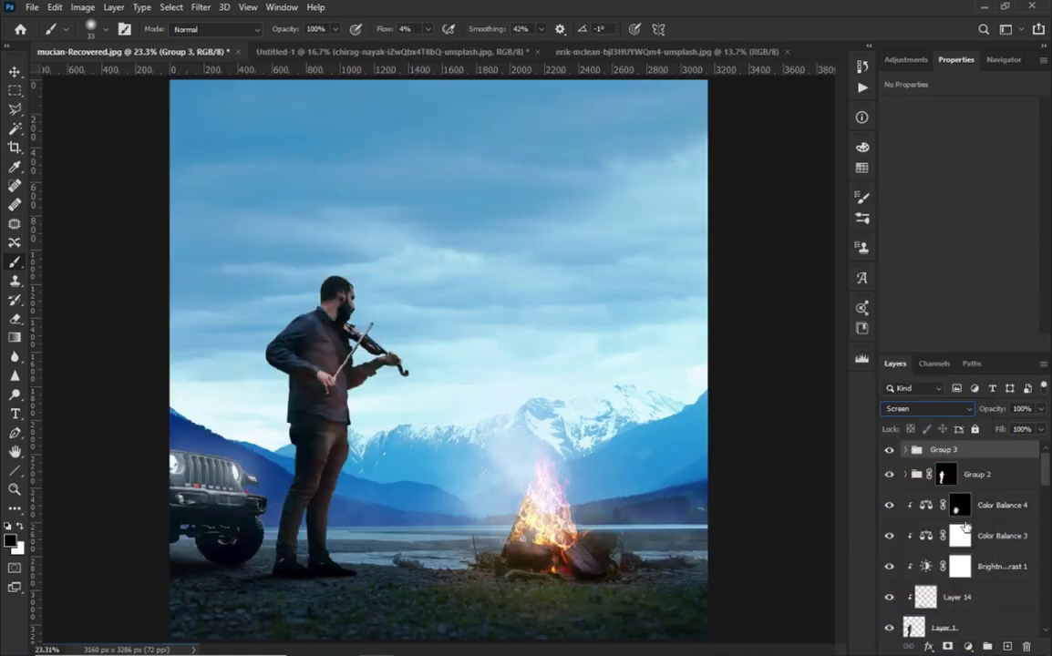
Group the black layer with the gradient map and paint white light beside the violinist on a new layer.
{"action": "left_click", "coordinate": [905, 449]}
{"action": "left_click", "coordinate": [957, 505]}
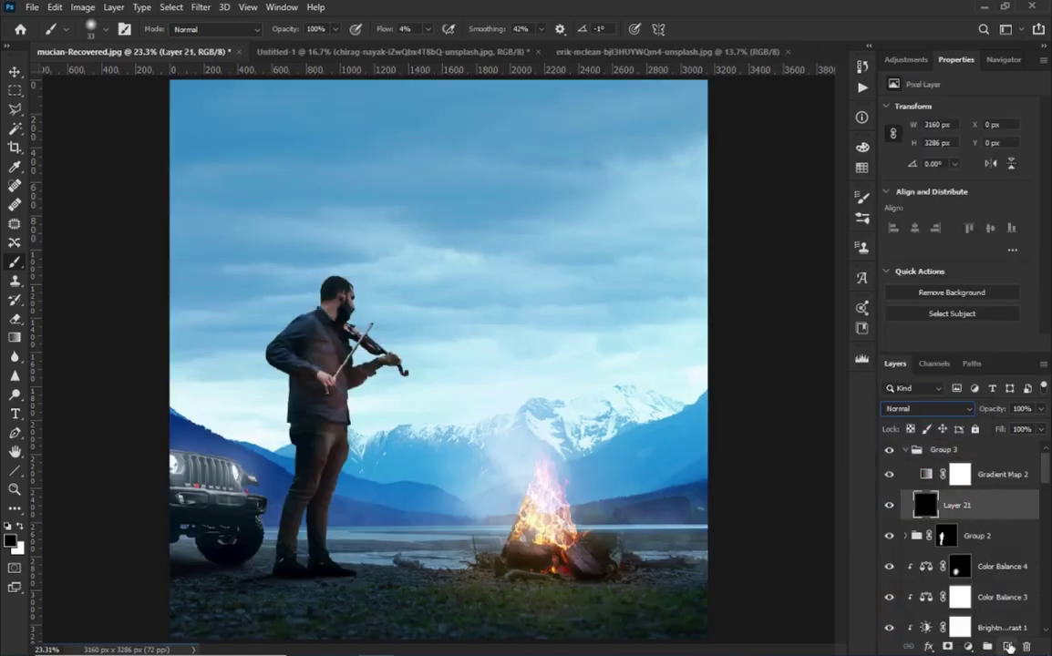
{"action": "scroll", "coordinate": [441, 386], "scroll_direction": "up", "scroll_amount": 2}
{"action": "scroll", "coordinate": [441, 387], "scroll_direction": "up", "scroll_amount": 1}
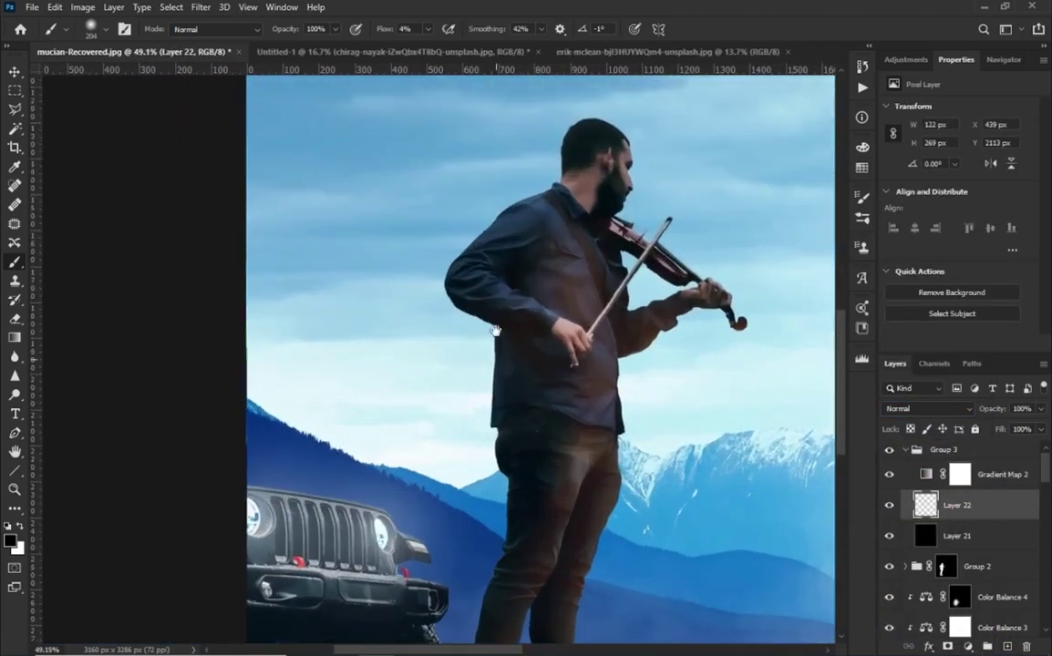
{"action": "key", "text": "x"}
{"action": "left_click_drag", "start_coordinate": [488, 330], "coordinate": [474, 292]}
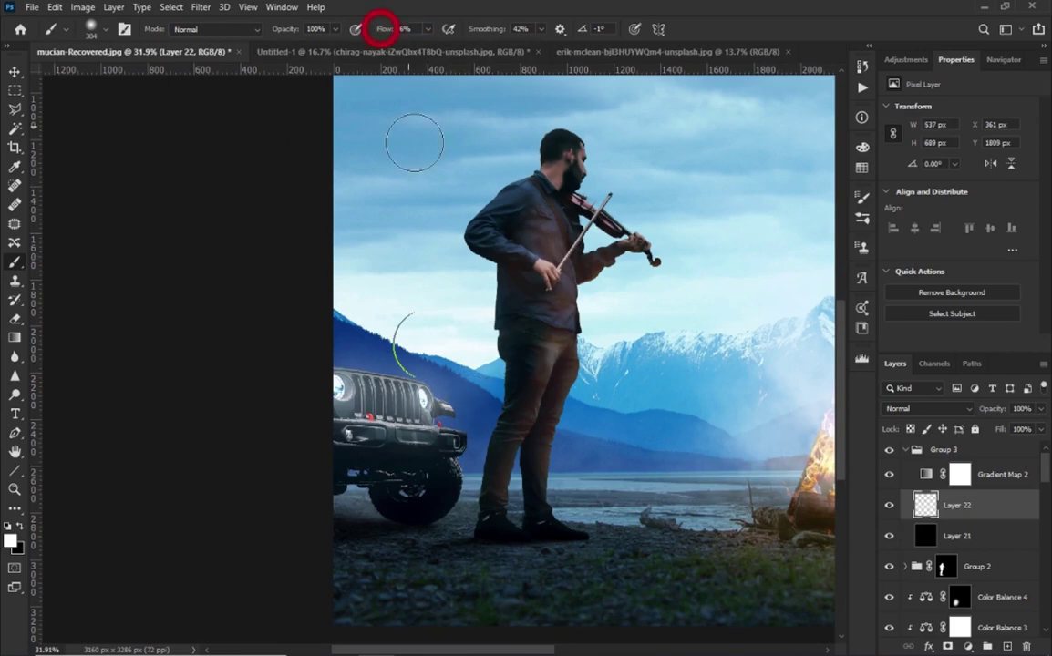
Copy the violinist's mask onto Group 3 and keep painting on Layer 22.
{"action": "left_click", "coordinate": [933, 446]}
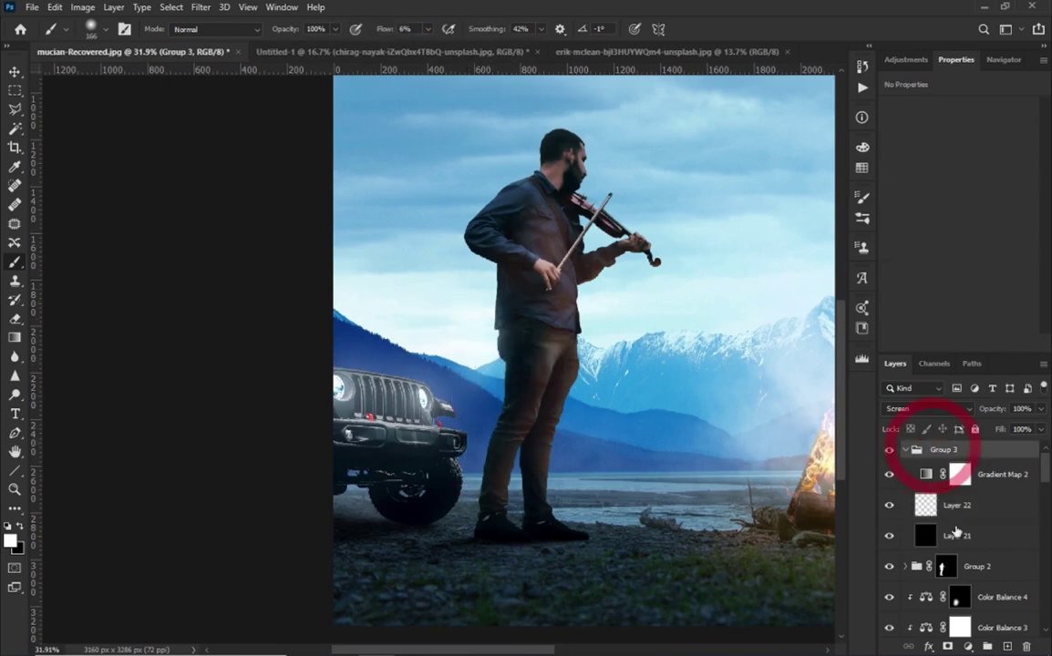
{"action": "left_click_drag", "start_coordinate": [945, 566], "coordinate": [945, 450]}
{"action": "left_click", "coordinate": [957, 517]}
{"action": "left_click_drag", "start_coordinate": [494, 258], "coordinate": [481, 392]}
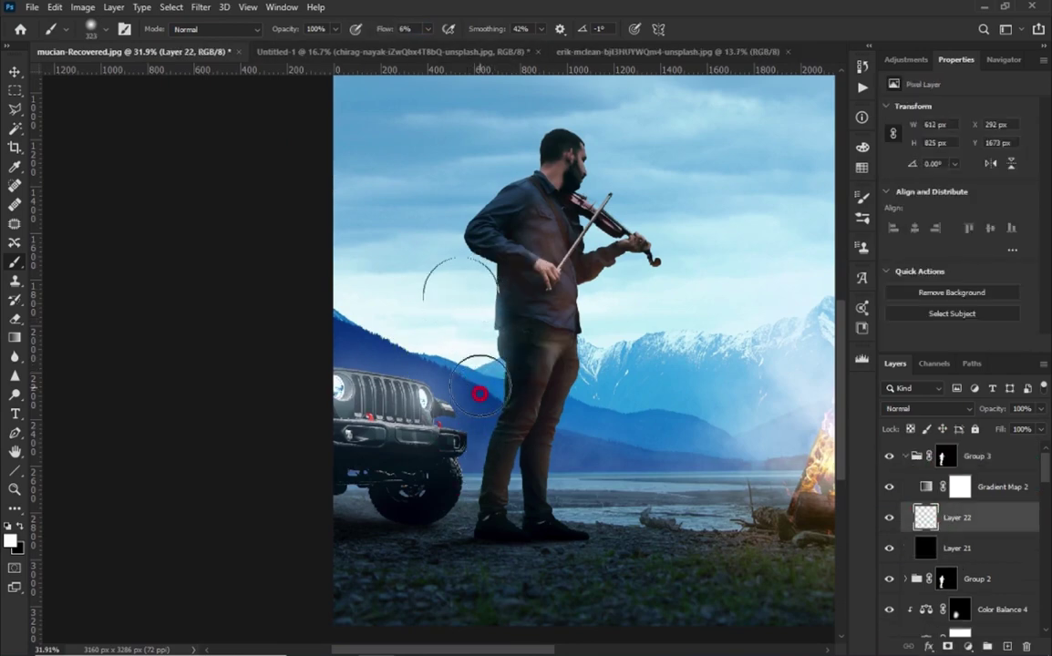
Paint a soft white rim light along the shirt's left edge on Layer 22, undoing a stray arm stroke.
{"action": "scroll", "coordinate": [525, 434], "scroll_direction": "up", "scroll_amount": 3}
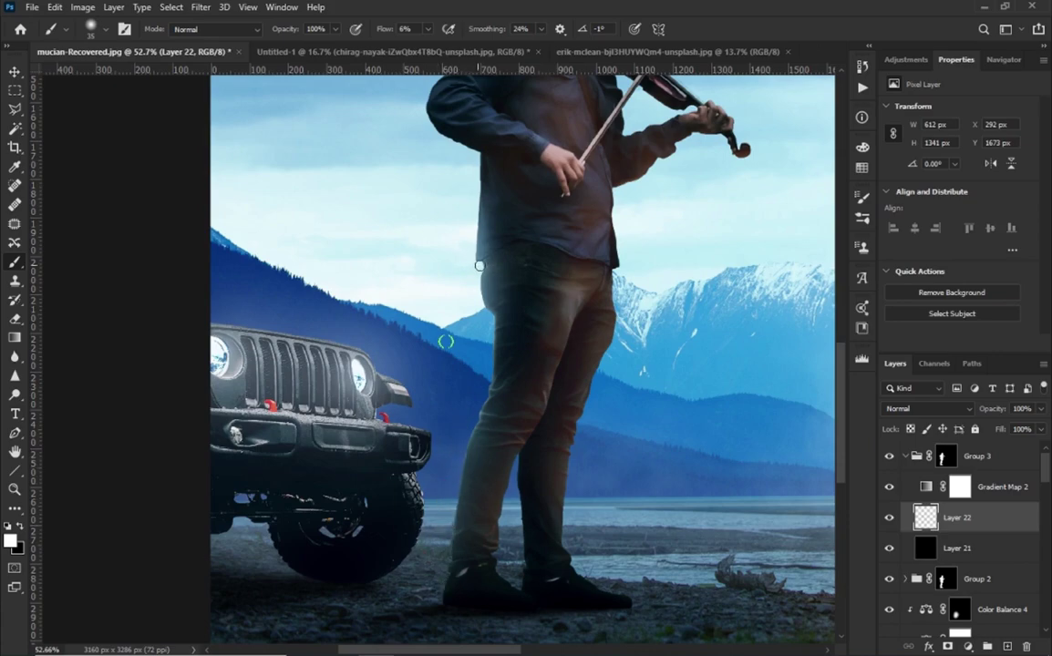
{"action": "scroll", "coordinate": [489, 320], "scroll_direction": "up", "scroll_amount": 3}
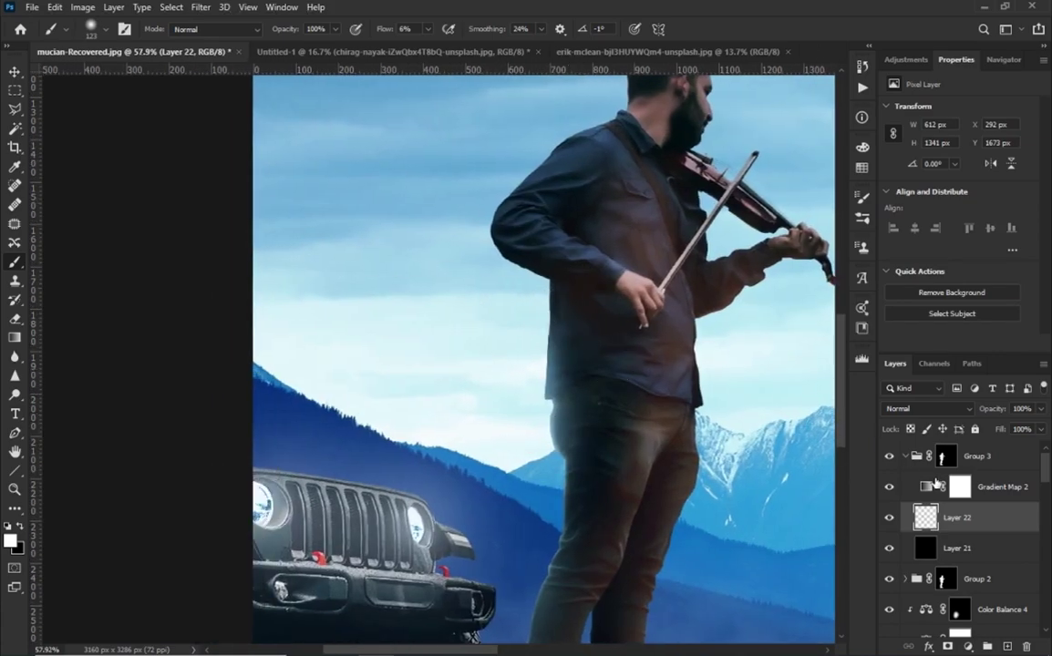
{"action": "left_click", "coordinate": [936, 486]}
{"action": "scroll", "coordinate": [505, 328], "scroll_direction": "up", "scroll_amount": 3}
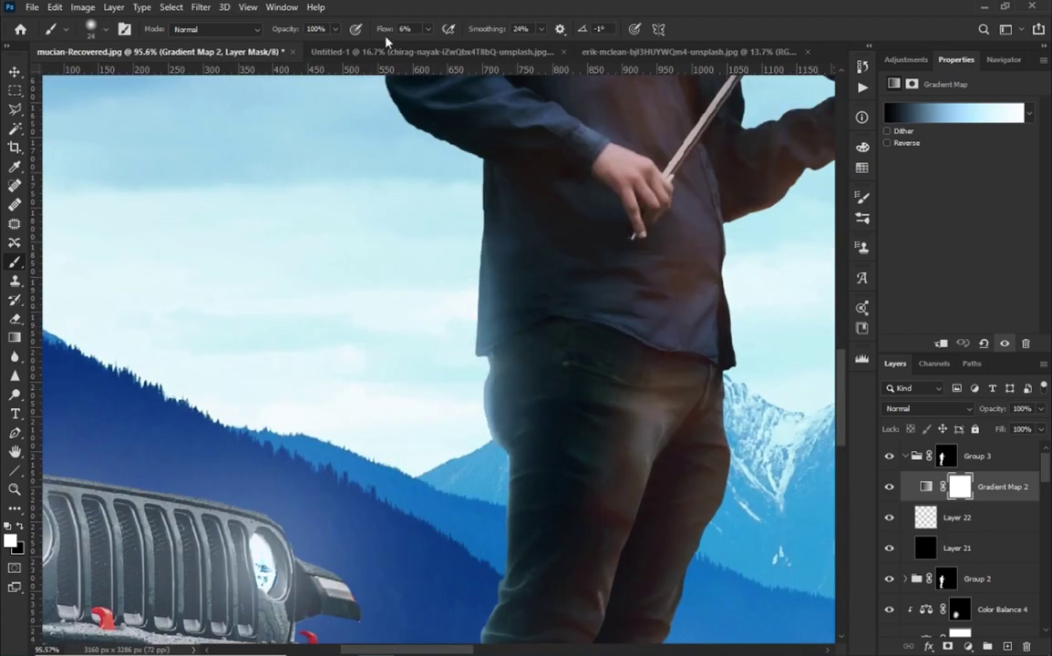
{"action": "scroll", "coordinate": [469, 250], "scroll_direction": "up", "scroll_amount": 3}
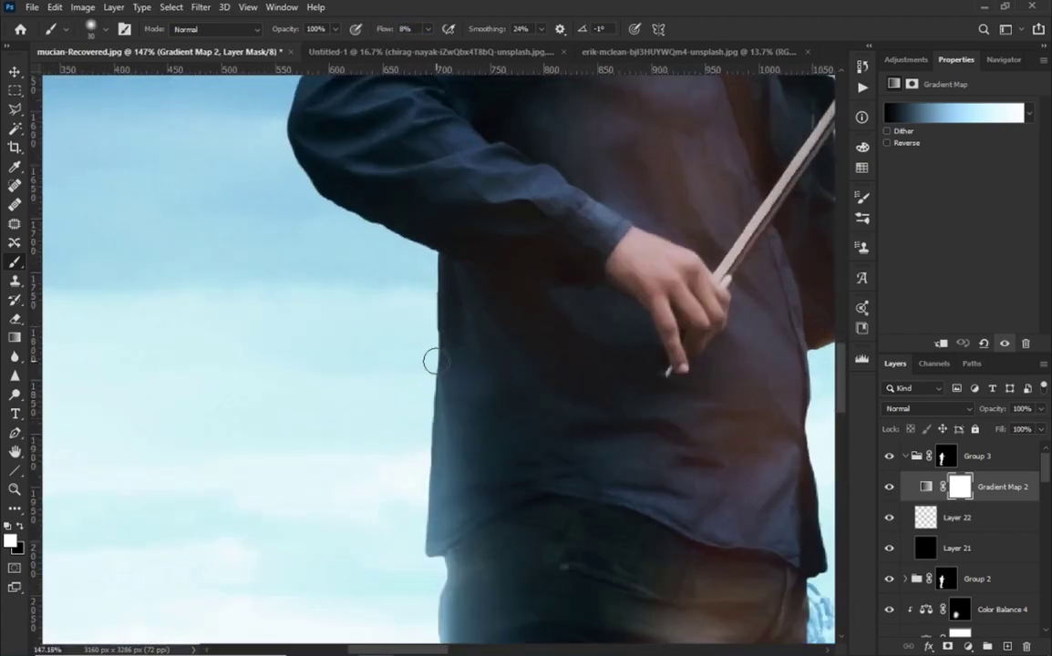
{"action": "key", "text": "alt+bracketleft"}
{"action": "left_click_drag", "start_coordinate": [386, 29], "coordinate": [374, 29]}
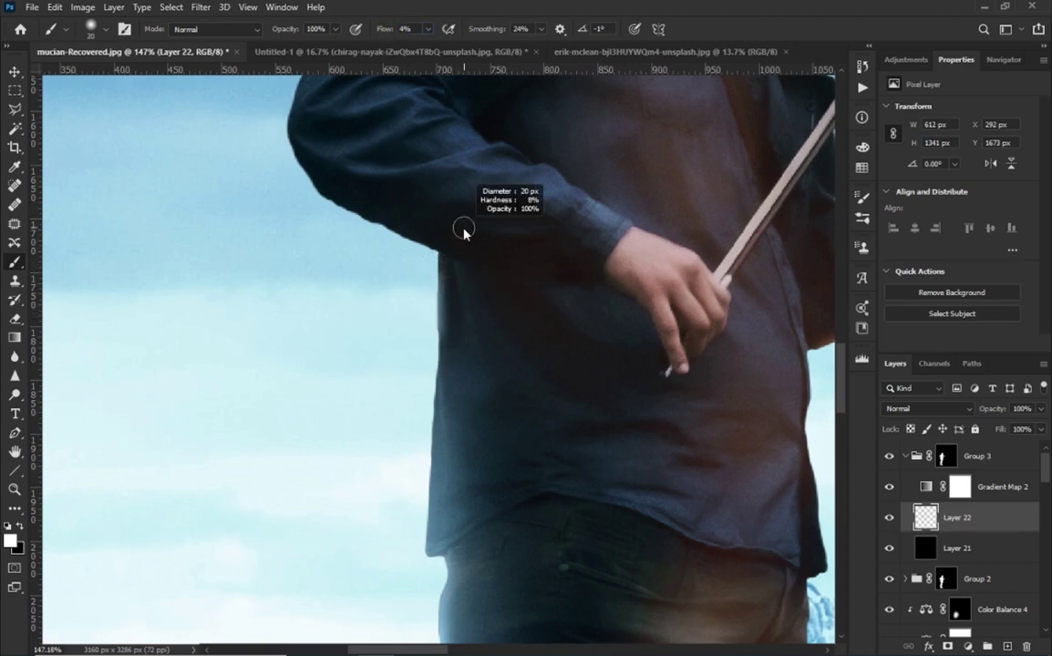
{"action": "left_click_drag", "start_coordinate": [456, 264], "coordinate": [488, 376]}
{"action": "key", "text": "x"}
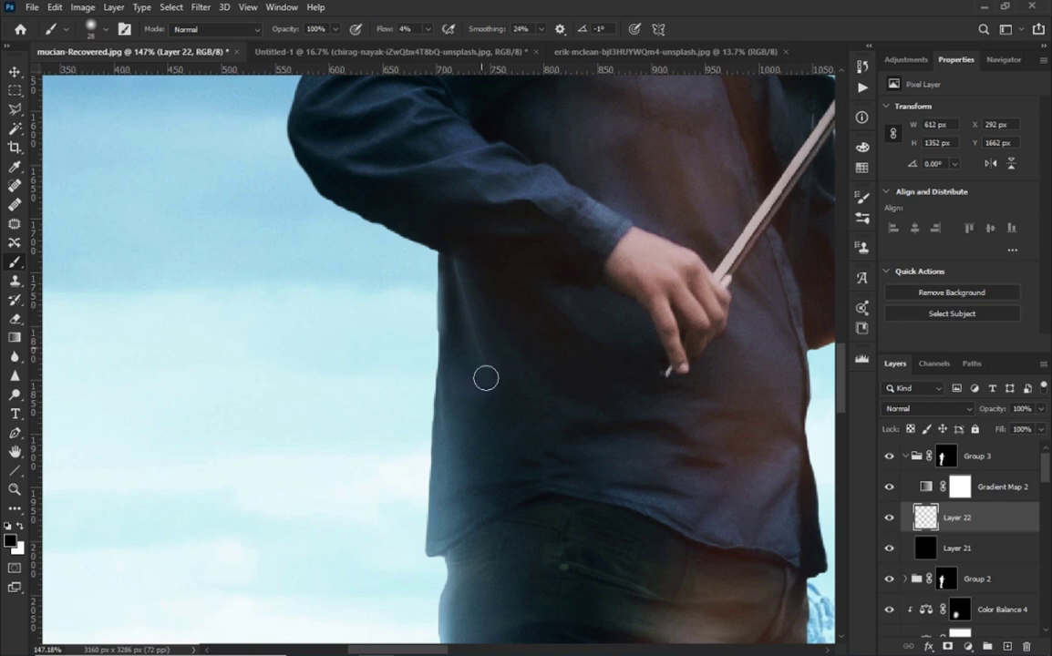
{"action": "key", "text": "bracketleft"}
{"action": "key", "text": "bracketleft"}
{"action": "key", "text": "bracketleft"}
{"action": "key", "text": "ctrl+z"}
{"action": "left_click", "coordinate": [927, 408]}
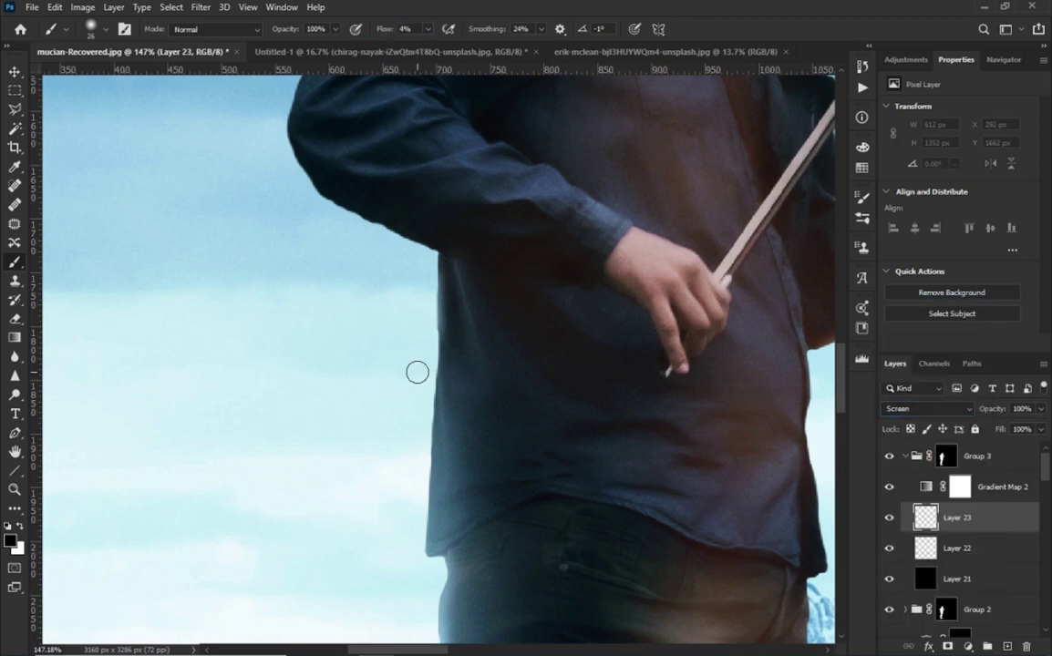
Paint faint light at 5% brush opacity on Screen Layer 23, undoing a stray sleeve stroke.
{"action": "right_click", "coordinate": [446, 263]}
{"action": "left_click_drag", "start_coordinate": [442, 260], "coordinate": [481, 267]}
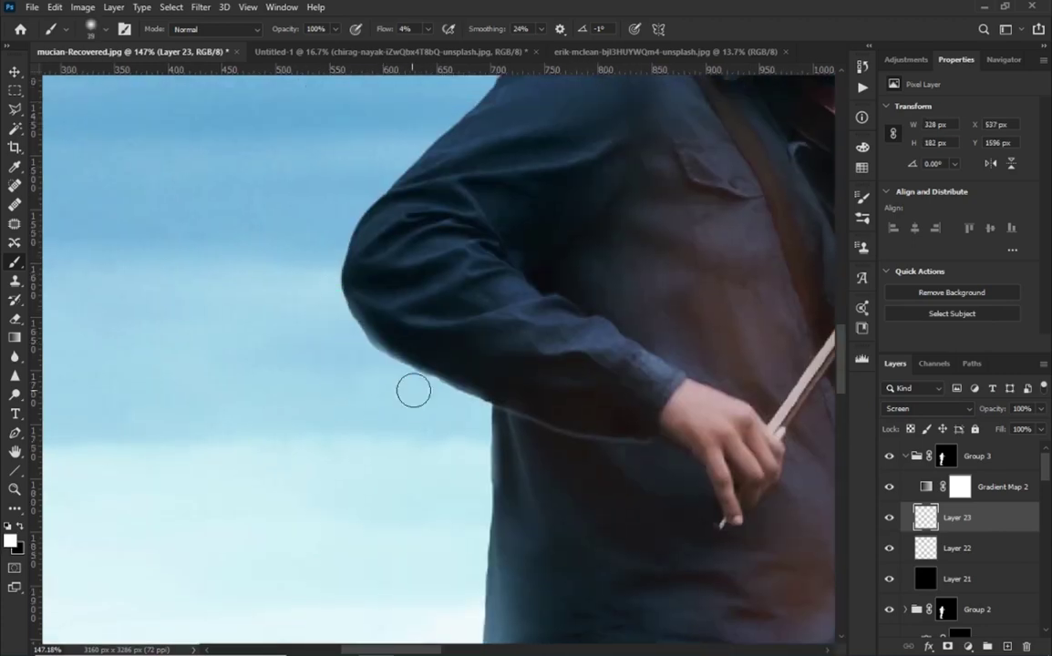
{"action": "left_click_drag", "start_coordinate": [348, 295], "coordinate": [359, 312]}
{"action": "key", "text": "ctrl+z"}
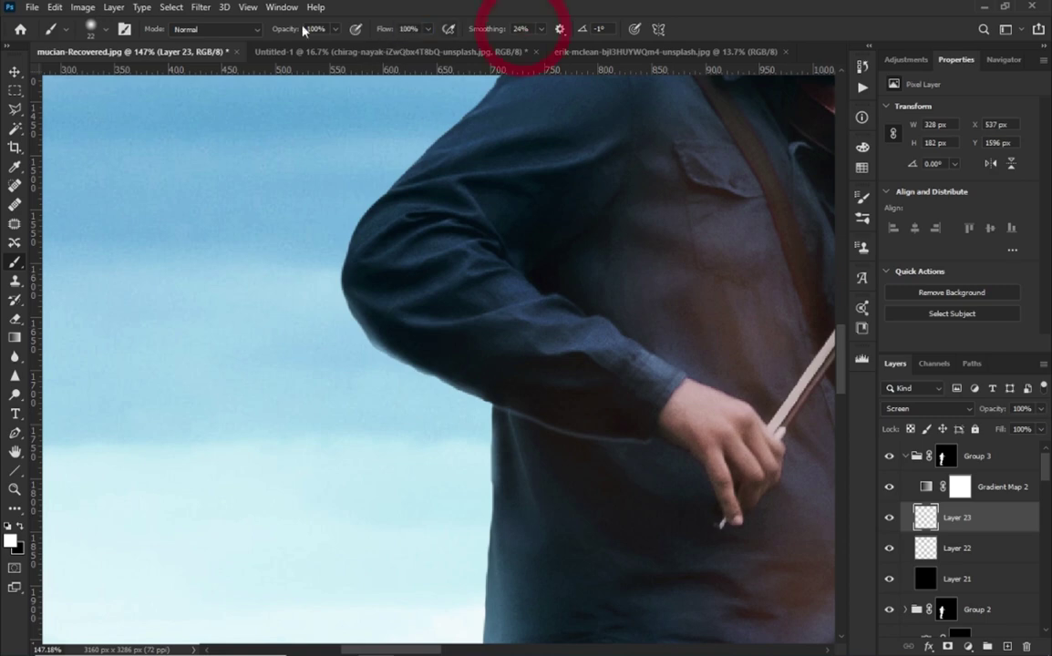
{"action": "type", "text": "5"}
{"action": "left_click_drag", "start_coordinate": [401, 329], "coordinate": [421, 329]}
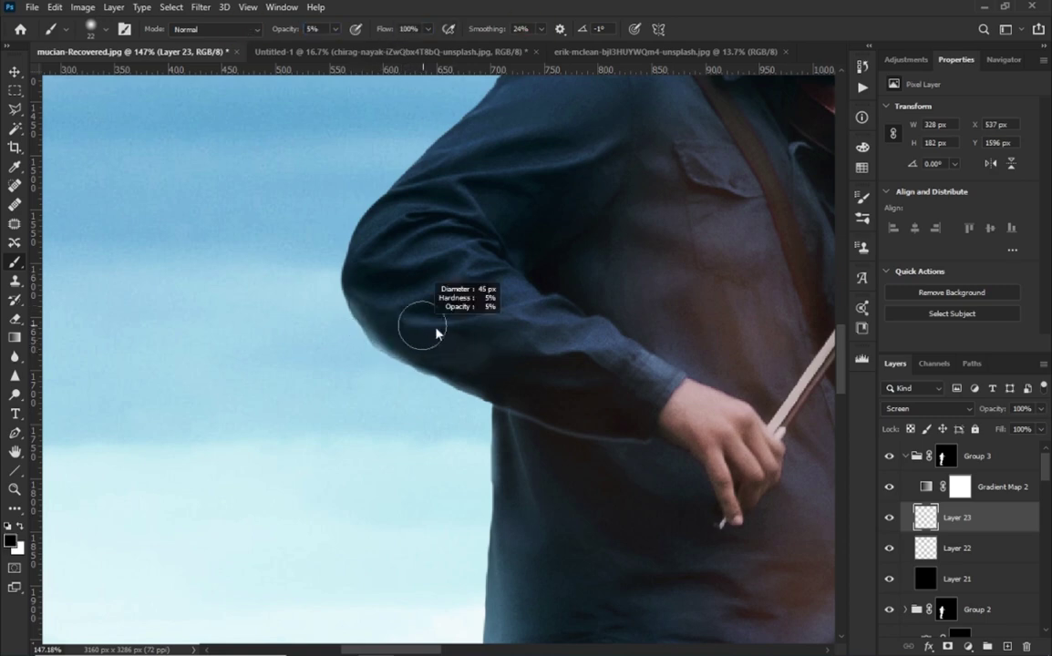
{"action": "key", "text": "x"}
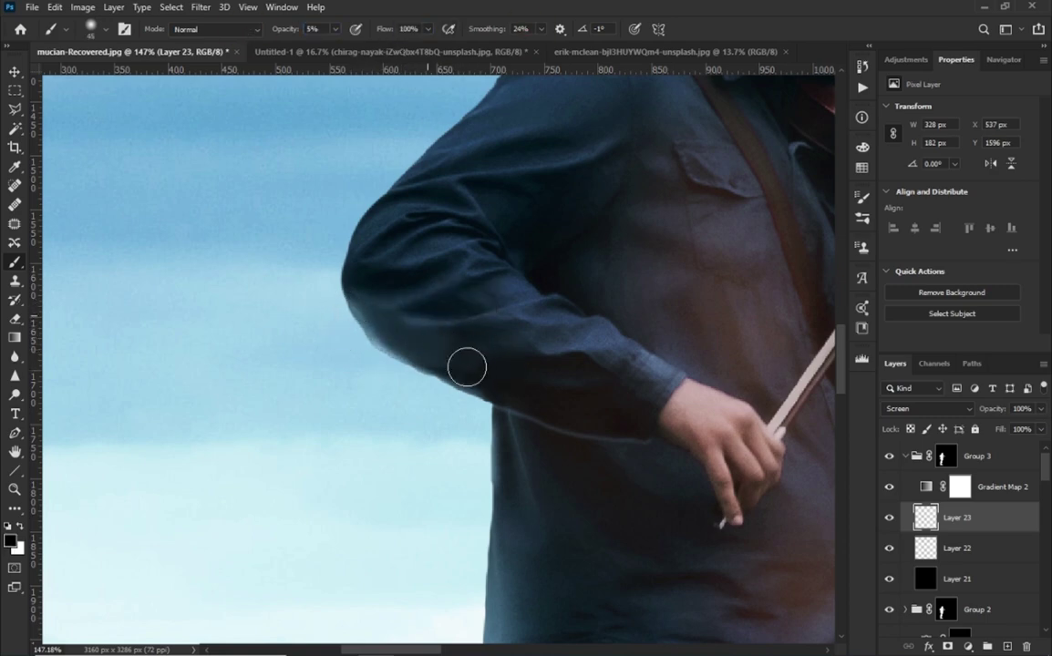
Trace a faint cool highlight under the sleeve, fit the whole image on screen, and collapse the rim-light group.
{"action": "scroll", "coordinate": [498, 366], "scroll_direction": "down", "scroll_amount": 3}
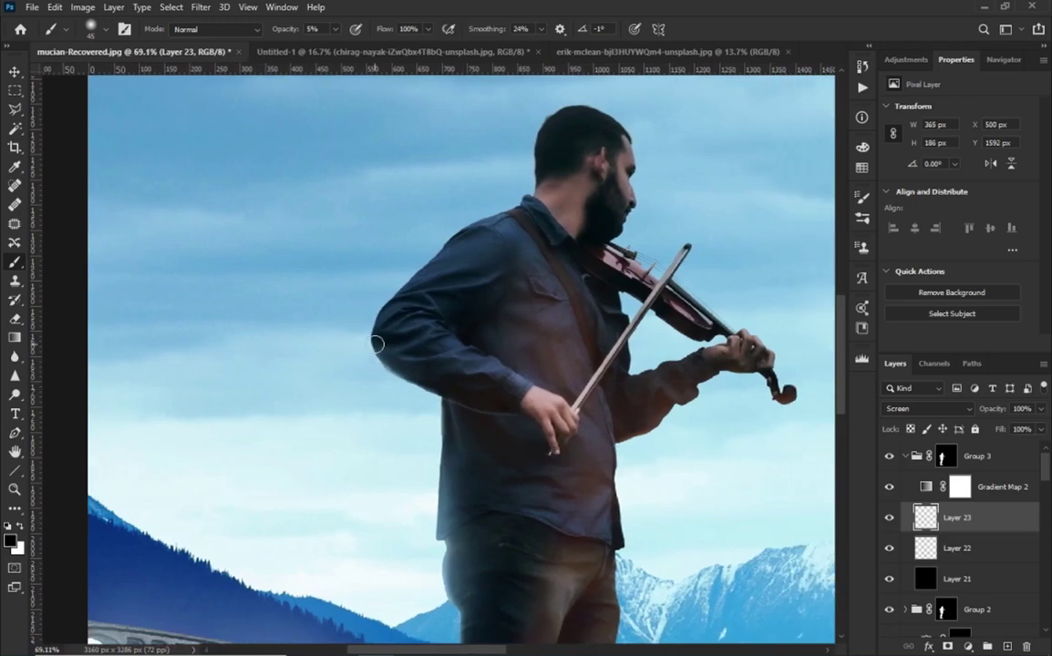
{"action": "scroll", "coordinate": [376, 344], "scroll_direction": "down", "scroll_amount": 2}
{"action": "scroll", "coordinate": [392, 176], "scroll_direction": "up", "scroll_amount": 3}
{"action": "scroll", "coordinate": [584, 409], "scroll_direction": "up", "scroll_amount": 2}
{"action": "scroll", "coordinate": [583, 416], "scroll_direction": "up", "scroll_amount": 1}
{"action": "key", "text": "bracketleft"}
{"action": "key", "text": "bracketleft"}
{"action": "key", "text": "bracketleft"}
{"action": "left_click_drag", "start_coordinate": [380, 369], "coordinate": [543, 392]}
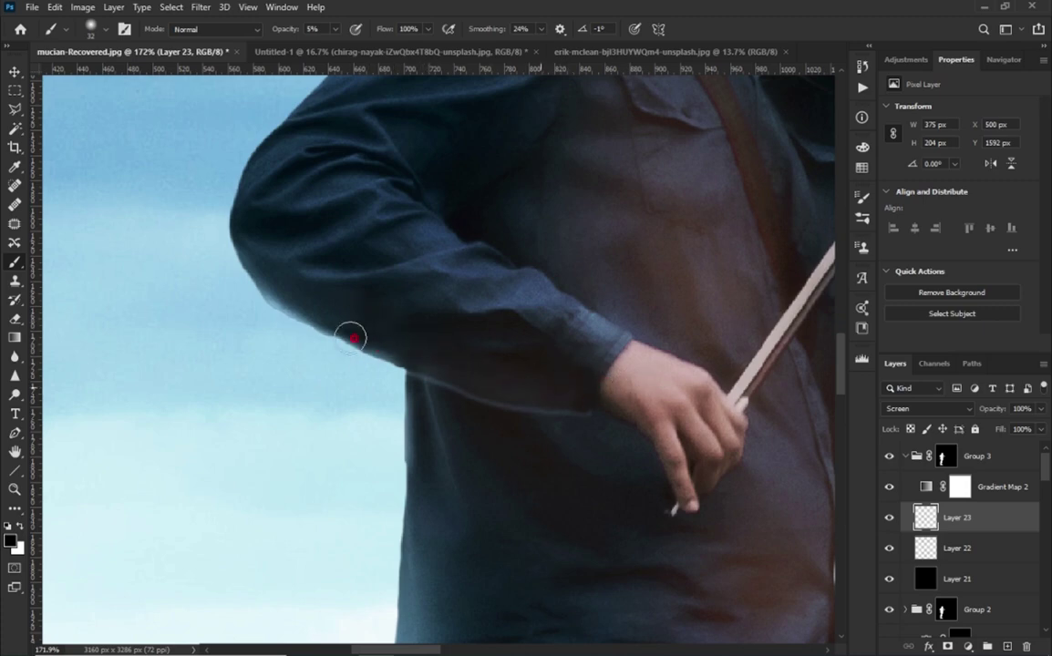
{"action": "key", "text": "ctrl+0"}
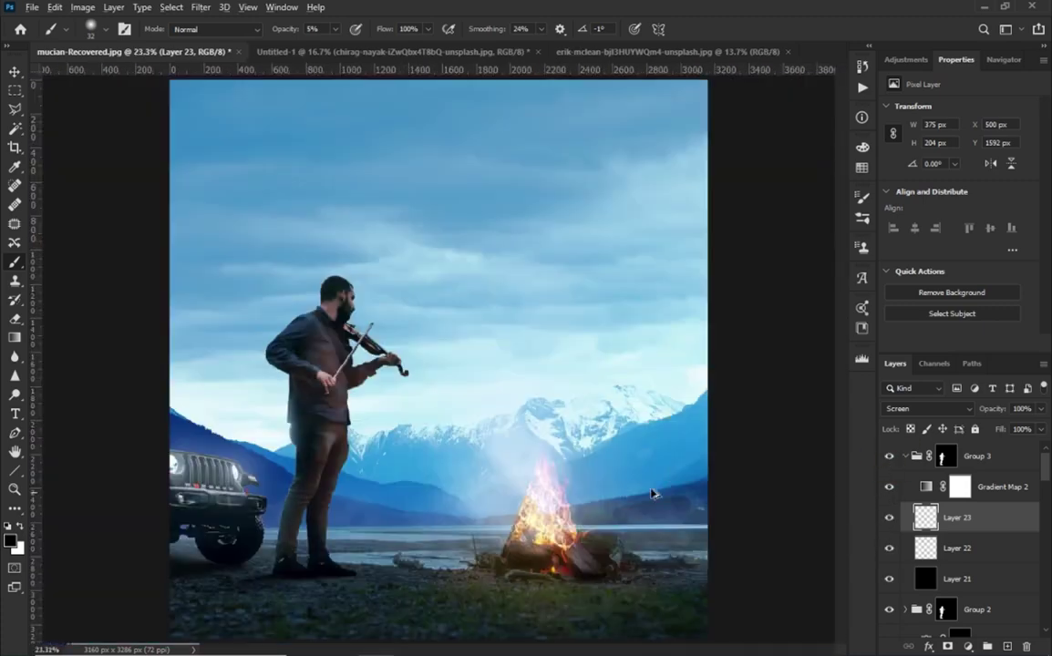
{"action": "key", "text": "ctrl+minus"}
{"action": "left_click", "coordinate": [905, 456]}
Select Layer 16 inside the violinist group and make white the painting colour.
{"action": "left_click", "coordinate": [905, 487]}
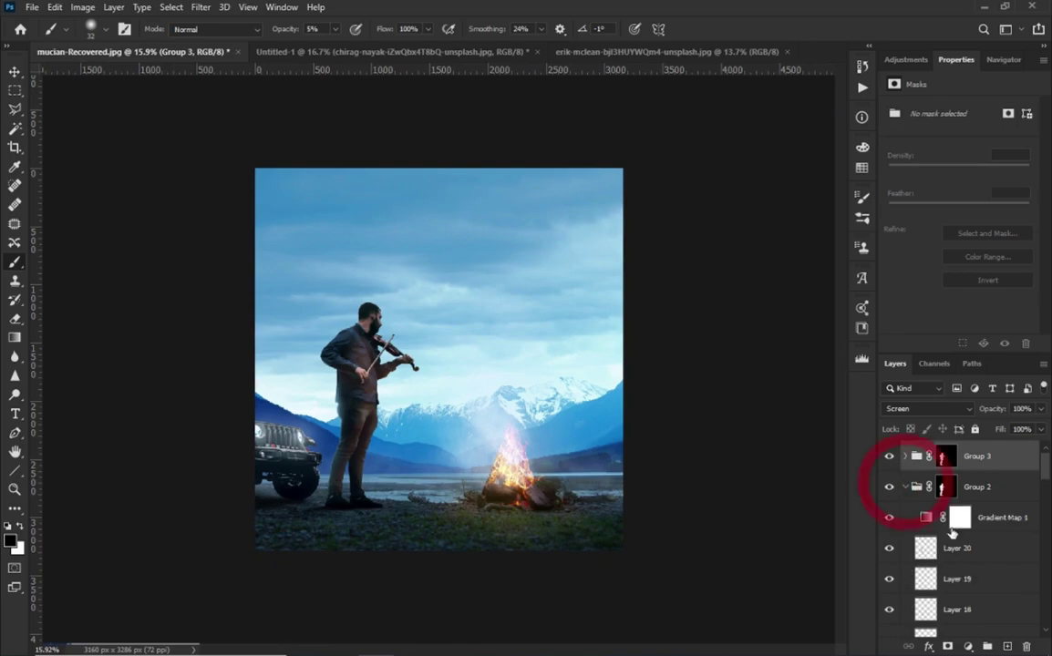
{"action": "scroll", "coordinate": [948, 528], "scroll_direction": "down", "scroll_amount": 3}
{"action": "left_click", "coordinate": [891, 548]}
{"action": "scroll", "coordinate": [383, 474], "scroll_direction": "up", "scroll_amount": 2}
{"action": "scroll", "coordinate": [500, 406], "scroll_direction": "up", "scroll_amount": 2}
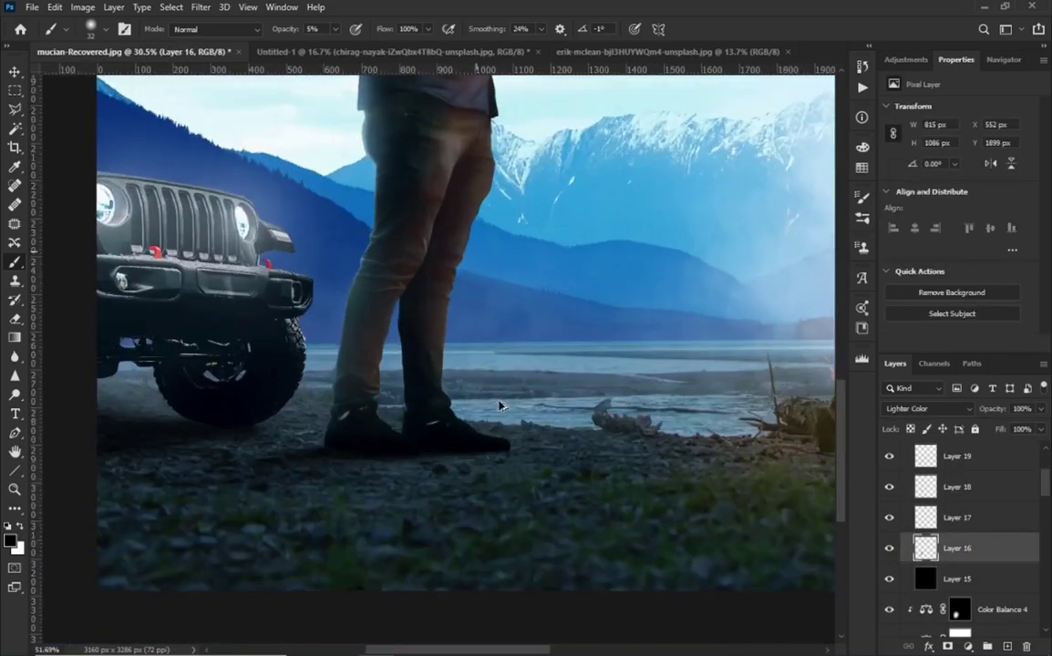
{"action": "scroll", "coordinate": [535, 251], "scroll_direction": "up", "scroll_amount": 2}
{"action": "key", "text": "x"}
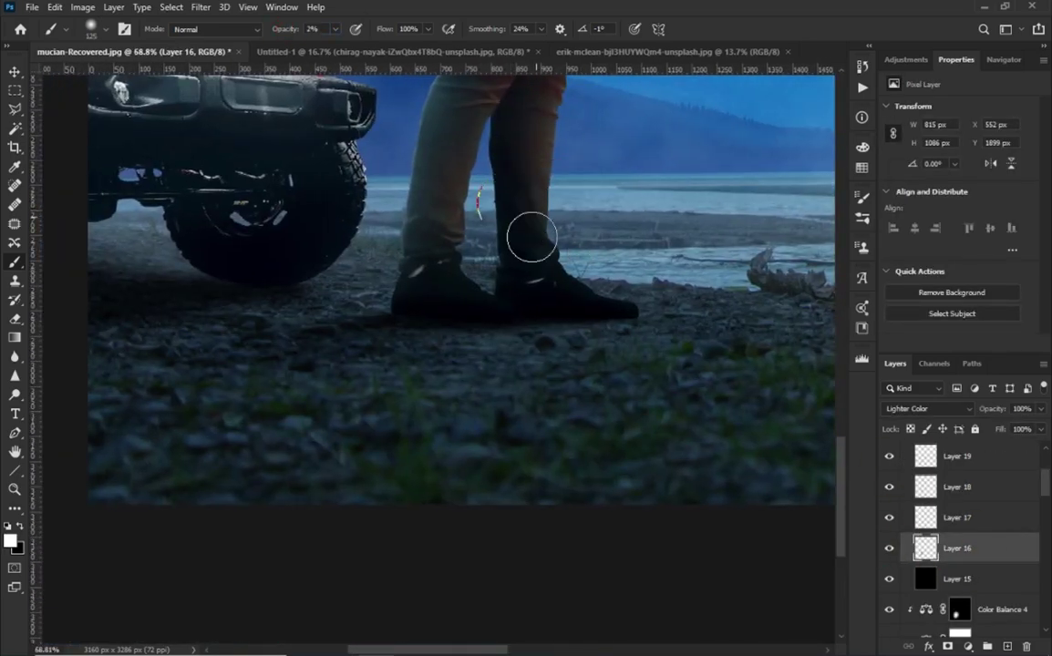
Shrink the brush to a tiny size, lower its opacity, and paint a reddish glow near the heel.
{"action": "scroll", "coordinate": [606, 313], "scroll_direction": "up", "scroll_amount": 2}
{"action": "left_click_drag", "start_coordinate": [705, 298], "coordinate": [638, 298]}
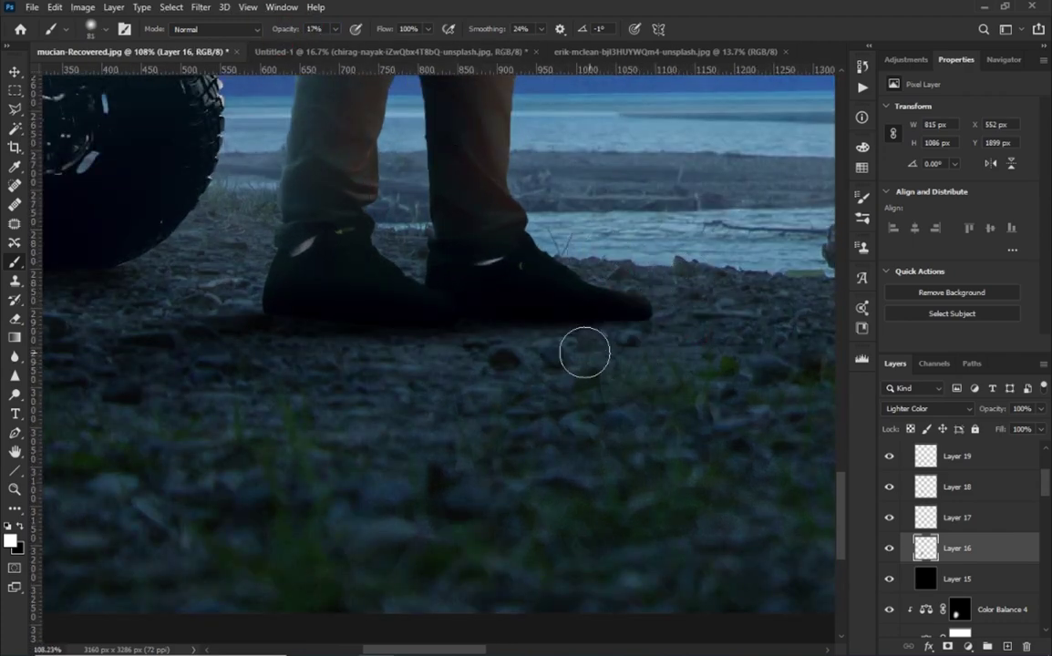
{"action": "scroll", "coordinate": [597, 276], "scroll_direction": "up", "scroll_amount": 2}
{"action": "left_click_drag", "start_coordinate": [645, 281], "coordinate": [629, 282]}
{"action": "left_click", "coordinate": [282, 28]}
{"action": "left_click_drag", "start_coordinate": [709, 320], "coordinate": [655, 331]}
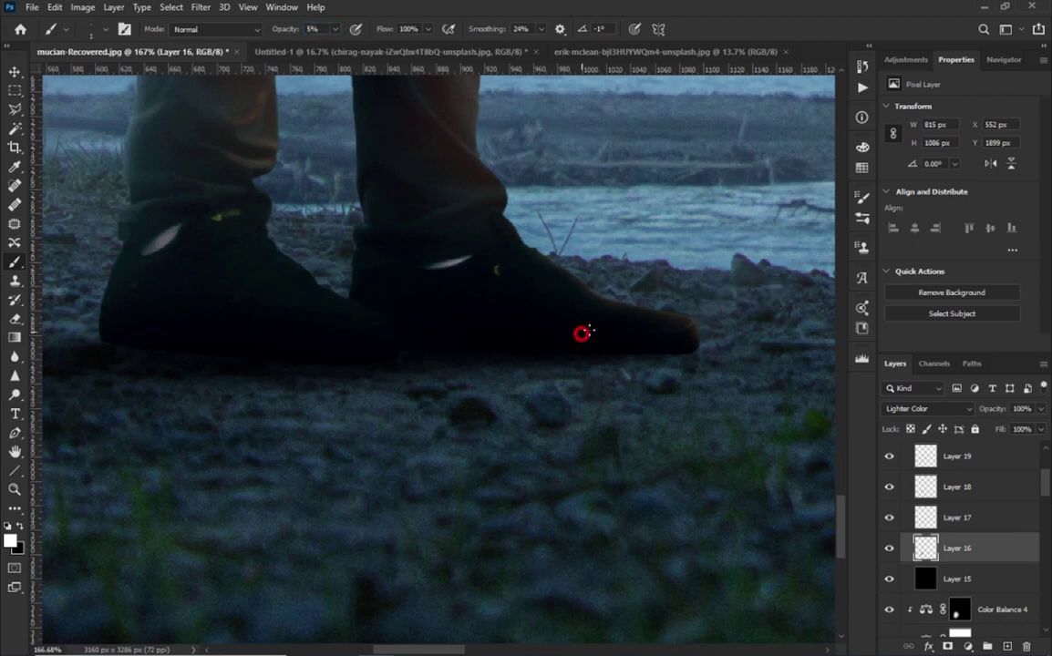
{"action": "scroll", "coordinate": [394, 322], "scroll_direction": "up", "scroll_amount": 1}
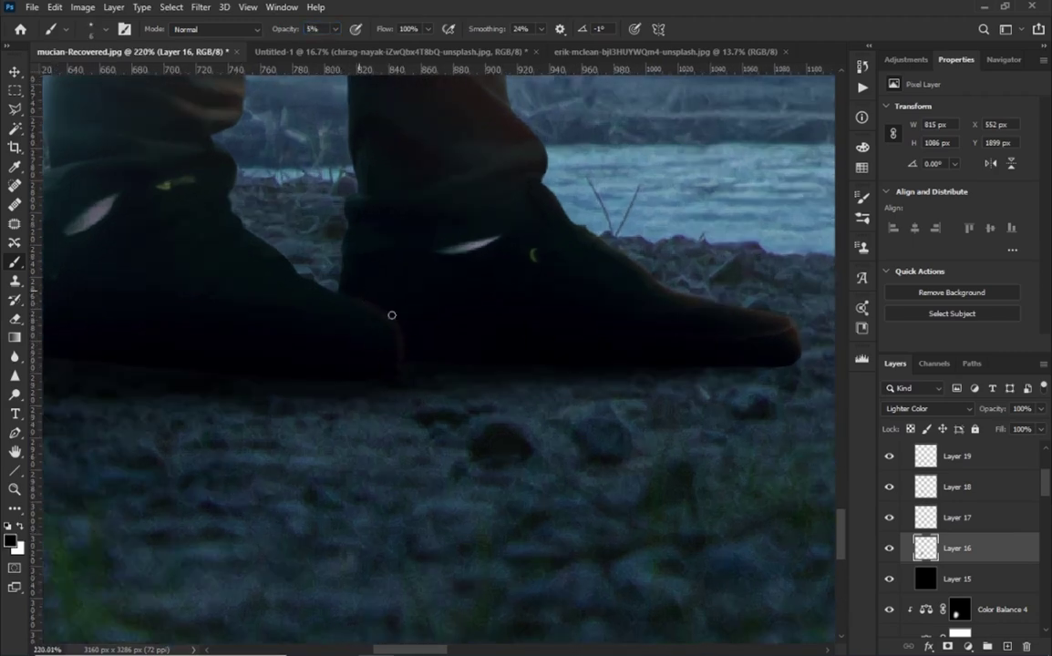
{"action": "left_click_drag", "start_coordinate": [393, 337], "coordinate": [380, 345]}
Swap the painting colours, enlarge the brush, and zoom to check the violinist's feet.
{"action": "key", "text": "x"}
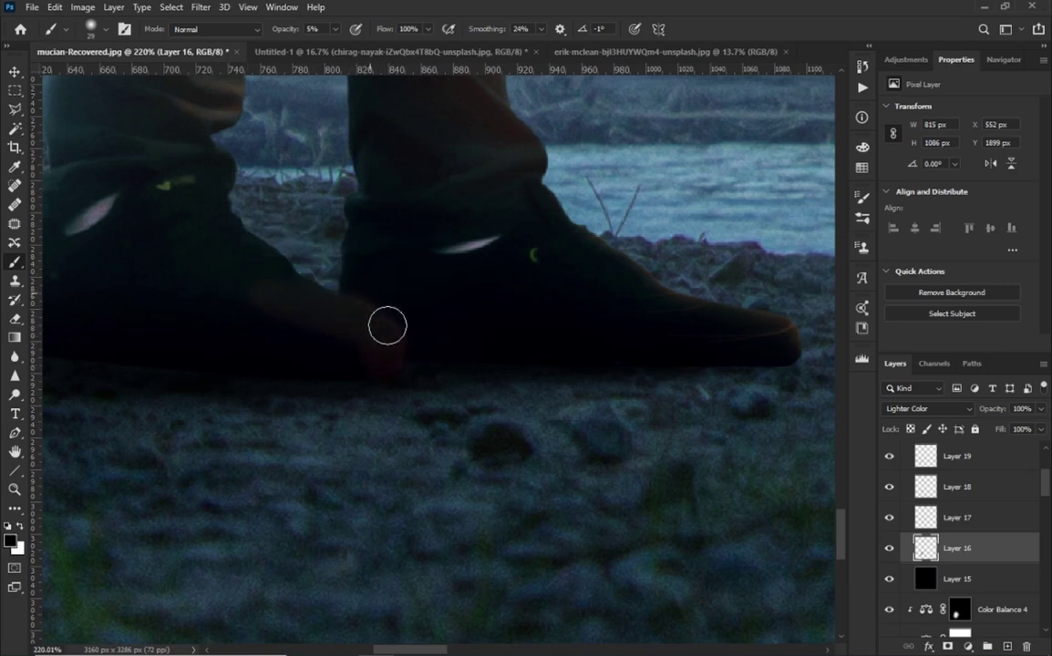
{"action": "left_click_drag", "start_coordinate": [326, 379], "coordinate": [367, 373]}
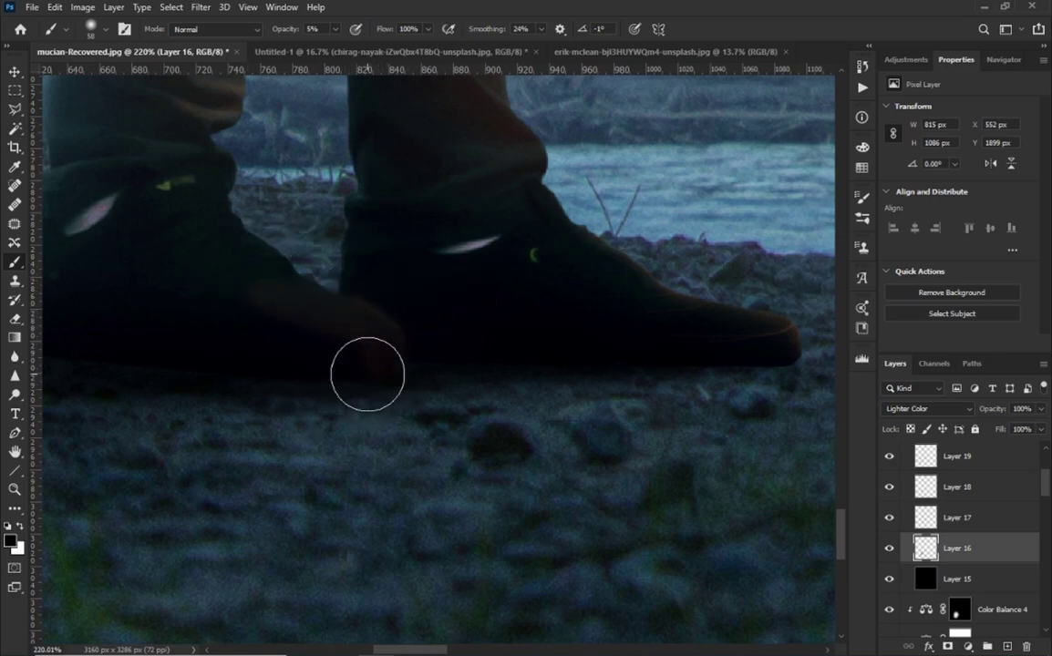
{"action": "key", "text": "ctrl+0"}
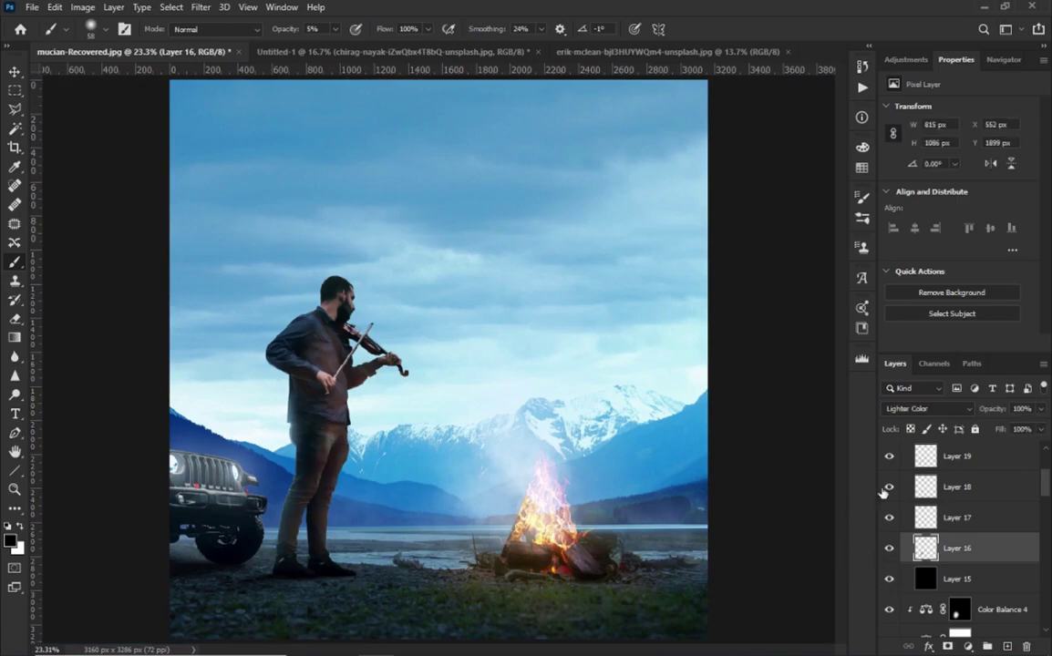
{"action": "left_click_drag", "start_coordinate": [316, 580], "coordinate": [329, 554]}
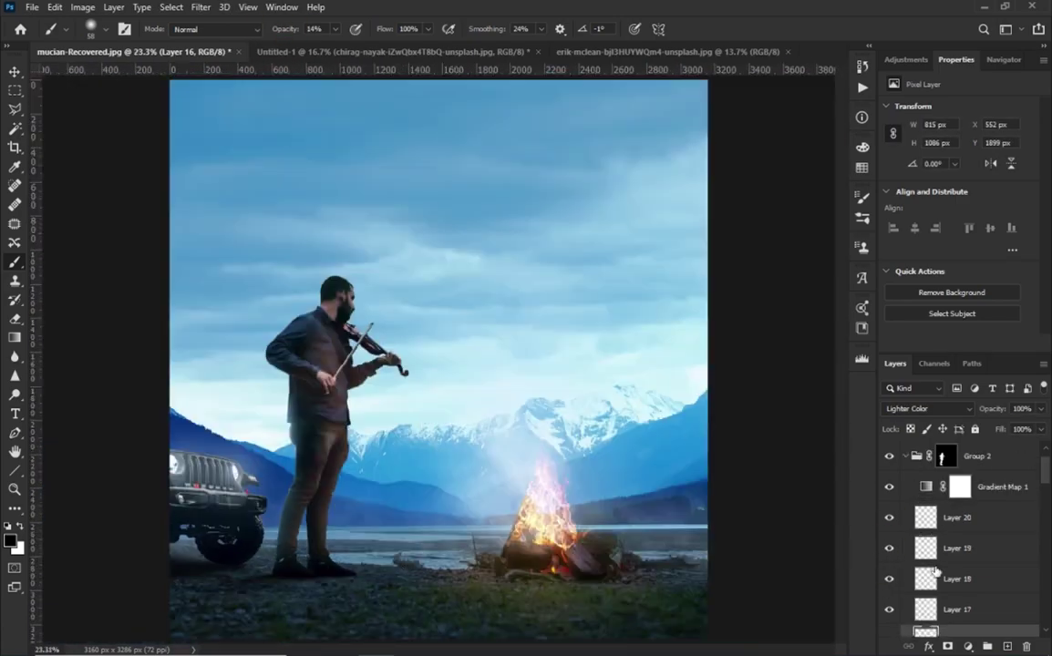
{"action": "key", "text": "ctrl+0"}
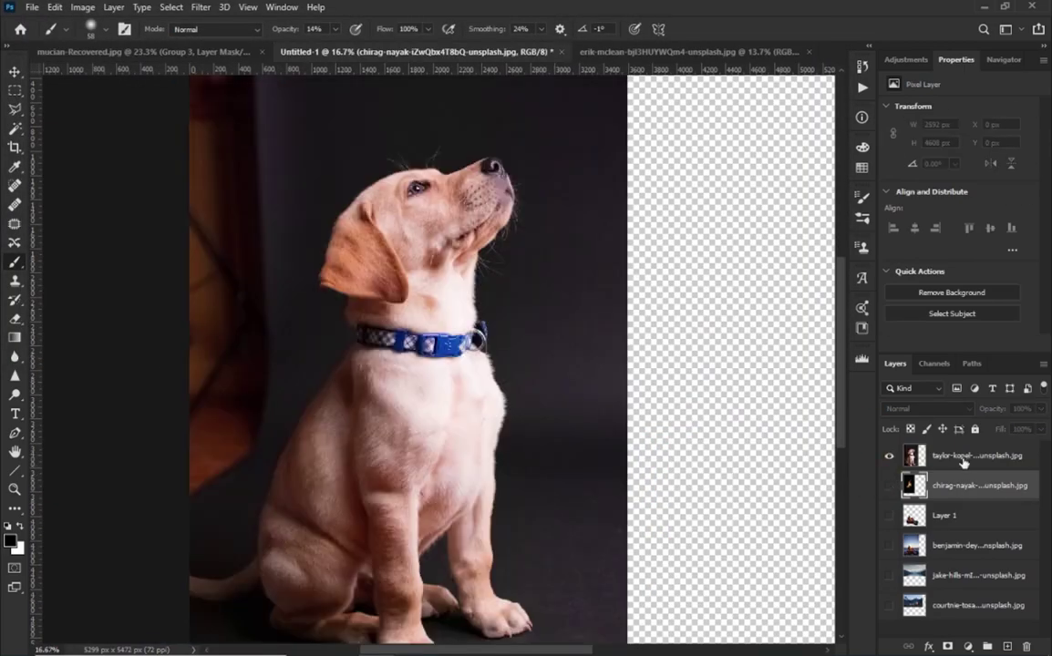
Select the puppy photo layer and start a Polygonal Lasso outline around its ear and head.
{"action": "left_click", "coordinate": [963, 462]}
{"action": "key", "text": "l"}
{"action": "left_click", "coordinate": [179, 559]}
{"action": "left_click", "coordinate": [239, 568]}
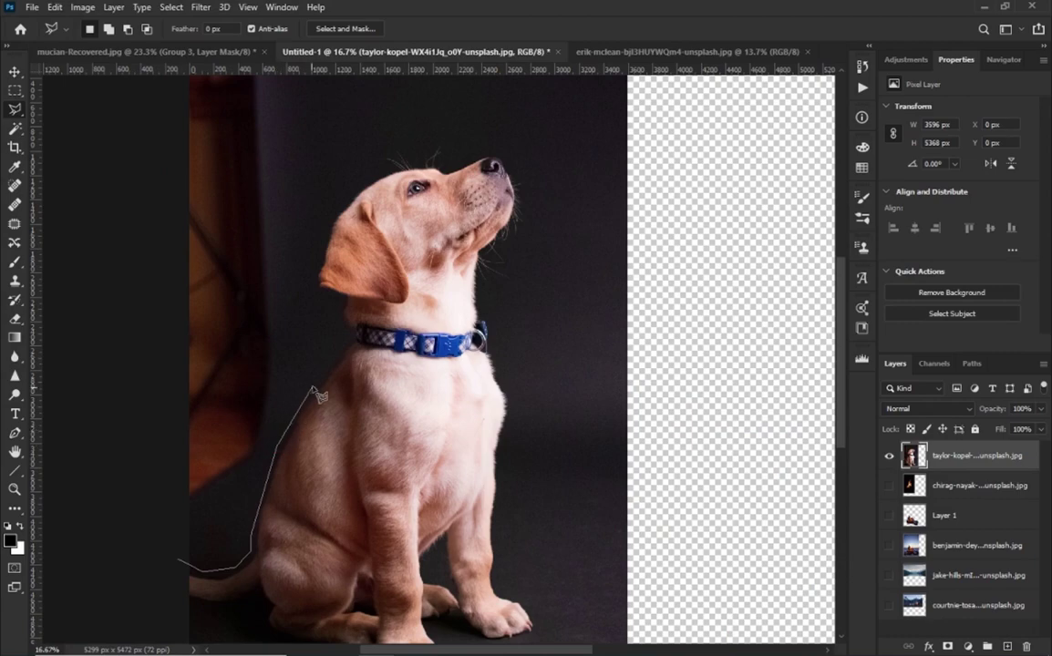
{"action": "left_click", "coordinate": [349, 337]}
{"action": "left_click", "coordinate": [302, 284]}
{"action": "left_click", "coordinate": [381, 149]}
{"action": "left_click", "coordinate": [448, 132]}
{"action": "left_click", "coordinate": [520, 140]}
Finish the puppy outline along the chest, front paws and bottom edge.
{"action": "left_click", "coordinate": [553, 182]}
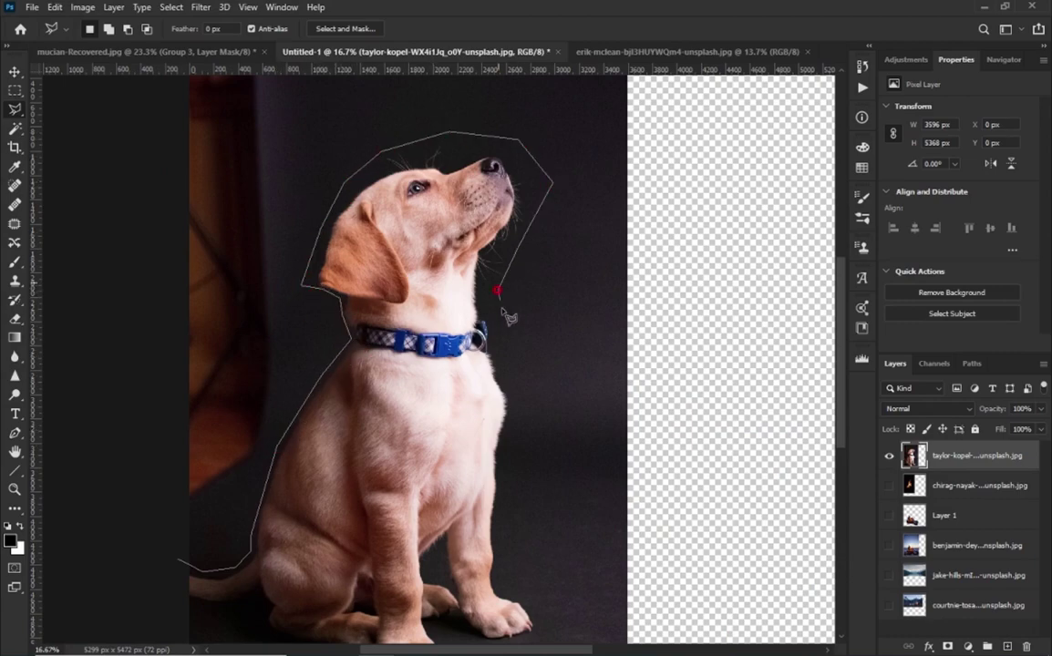
{"action": "scroll", "coordinate": [524, 567], "scroll_direction": "down", "scroll_amount": 3}
{"action": "left_click", "coordinate": [568, 418]}
{"action": "left_click", "coordinate": [594, 450]}
{"action": "left_click", "coordinate": [538, 497]}
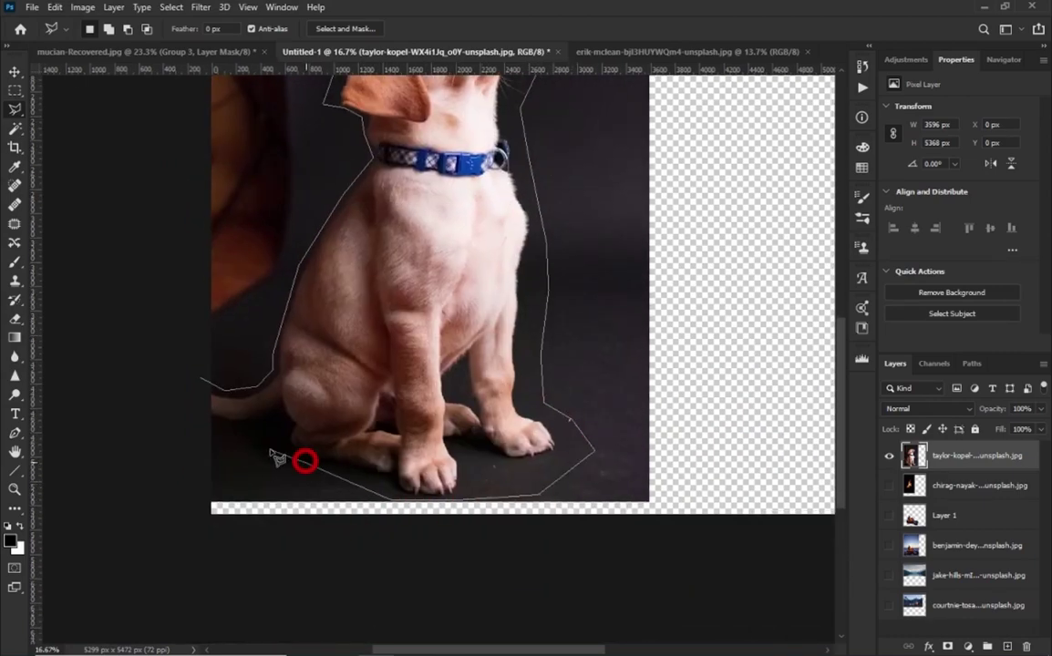
{"action": "left_click", "coordinate": [179, 407]}
Copy the selected puppy and paste it into the musician-Recovered composite.
{"action": "key", "text": "ctrl+Tab"}
{"action": "key", "text": "ctrl+shift+Tab"}
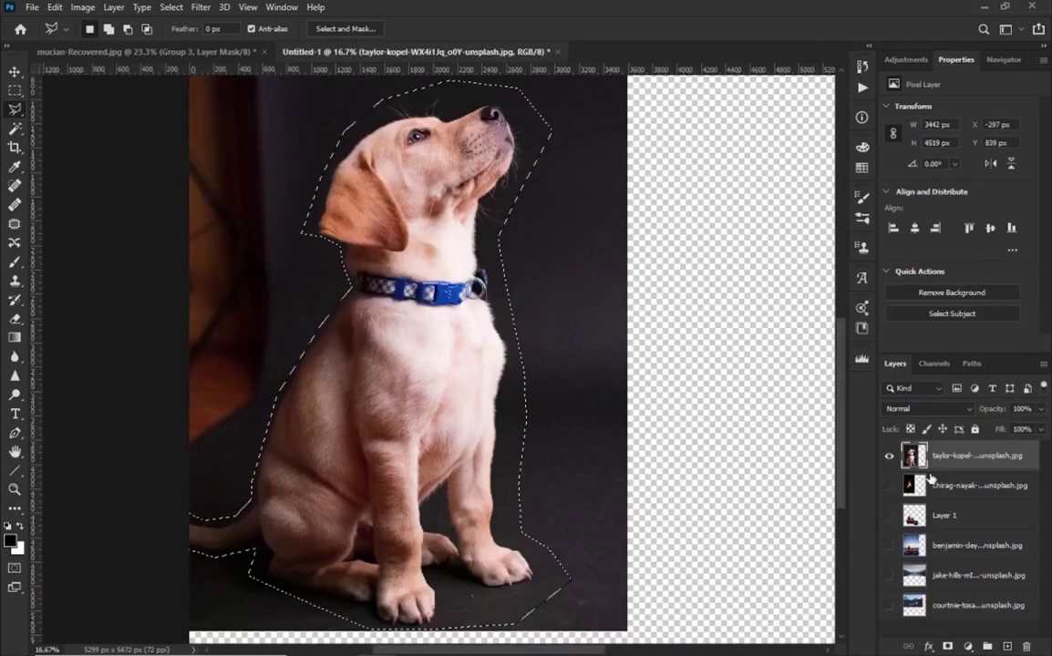
{"action": "key", "text": "ctrl+shift+Tab"}
{"action": "key", "text": "ctrl+v"}
Free Transform the puppy to flip, shrink, and place it beside the campfire.
{"action": "key", "text": "ctrl+t"}
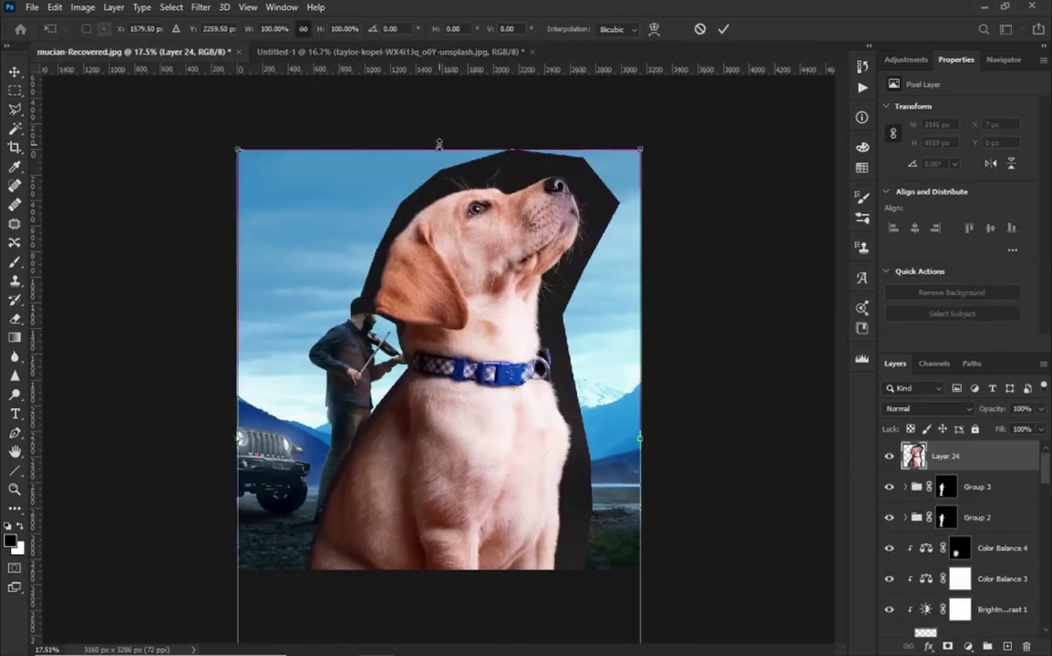
{"action": "left_click_drag", "start_coordinate": [640, 571], "coordinate": [497, 427]}
{"action": "left_click_drag", "start_coordinate": [410, 241], "coordinate": [433, 328]}
{"action": "left_click_drag", "start_coordinate": [424, 383], "coordinate": [429, 493]}
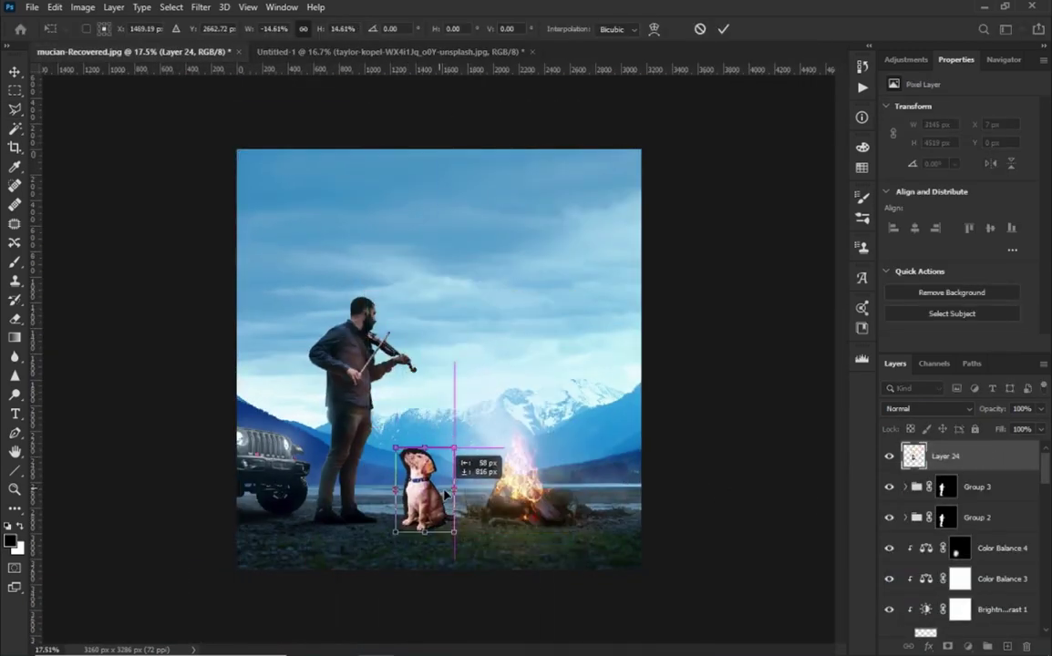
{"action": "key", "text": "Return"}
Shrink the puppy slightly more from the top and add a layer mask to Layer 24.
{"action": "key", "text": "ctrl+t"}
{"action": "left_click_drag", "start_coordinate": [430, 454], "coordinate": [428, 465]}
{"action": "key", "text": "Return"}
{"action": "key", "text": "l"}
{"action": "scroll", "coordinate": [426, 492], "scroll_direction": "up", "scroll_amount": 3}
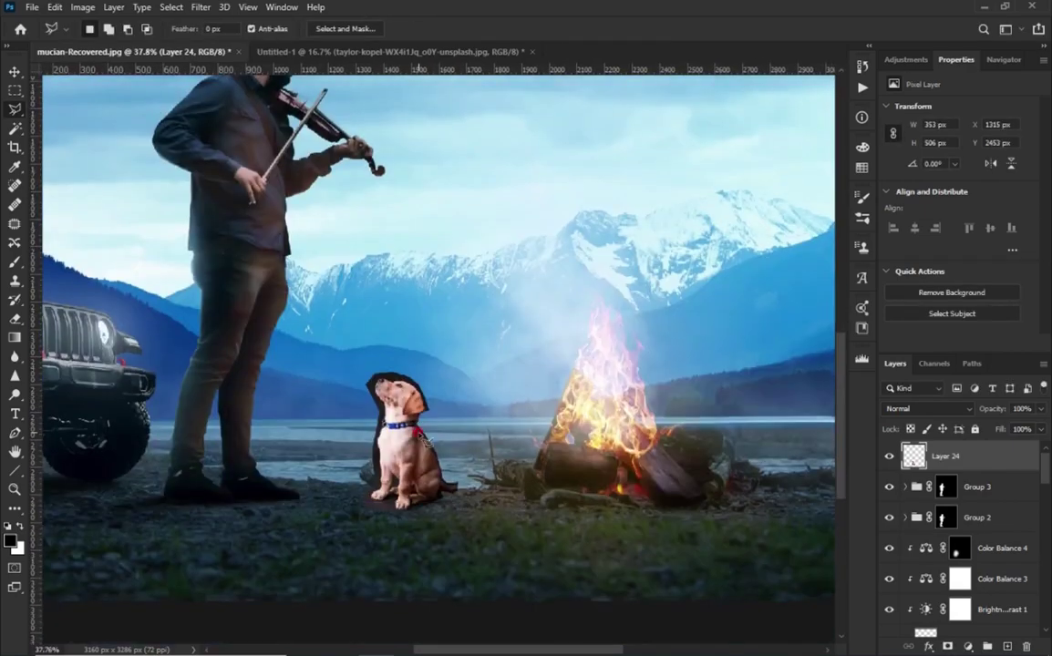
{"action": "scroll", "coordinate": [427, 493], "scroll_direction": "up", "scroll_amount": 3}
{"action": "left_click", "coordinate": [945, 639]}
{"action": "scroll", "coordinate": [429, 273], "scroll_direction": "up", "scroll_amount": 2}
With a black brush, mask out the dark area around the puppy's head.
{"action": "key", "text": "b"}
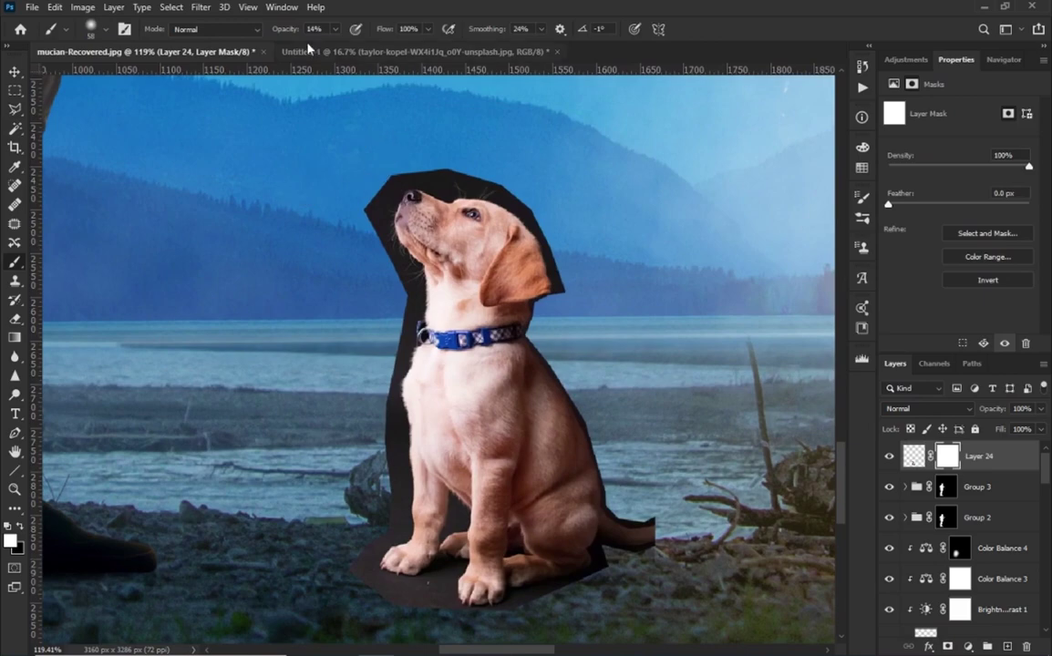
{"action": "right_click", "coordinate": [593, 165]}
{"action": "key", "text": "Return"}
{"action": "scroll", "coordinate": [406, 176], "scroll_direction": "up", "scroll_amount": 3}
{"action": "mouse_move", "coordinate": [458, 199]}
{"action": "left_mouse_down"}
{"action": "mouse_move", "coordinate": [583, 236]}
{"action": "mouse_move", "coordinate": [510, 226]}
{"action": "left_mouse_up"}
{"action": "left_click_drag", "start_coordinate": [356, 187], "coordinate": [366, 455]}
Hide the dark bands around the puppy's front paw and tail on the mask.
{"action": "scroll", "coordinate": [366, 468], "scroll_direction": "down", "scroll_amount": 3}
{"action": "scroll", "coordinate": [367, 468], "scroll_direction": "down", "scroll_amount": 7}
{"action": "scroll", "coordinate": [357, 453], "scroll_direction": "down", "scroll_amount": 5}
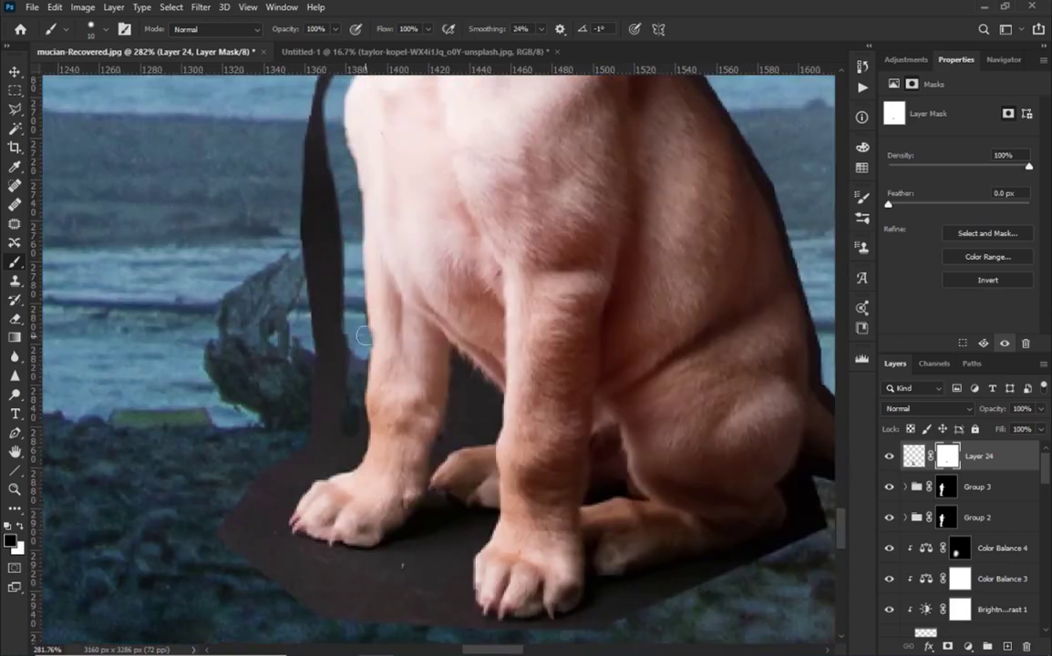
{"action": "mouse_move", "coordinate": [287, 539]}
{"action": "left_mouse_down"}
{"action": "mouse_move", "coordinate": [437, 502]}
{"action": "mouse_move", "coordinate": [456, 556]}
{"action": "left_mouse_up"}
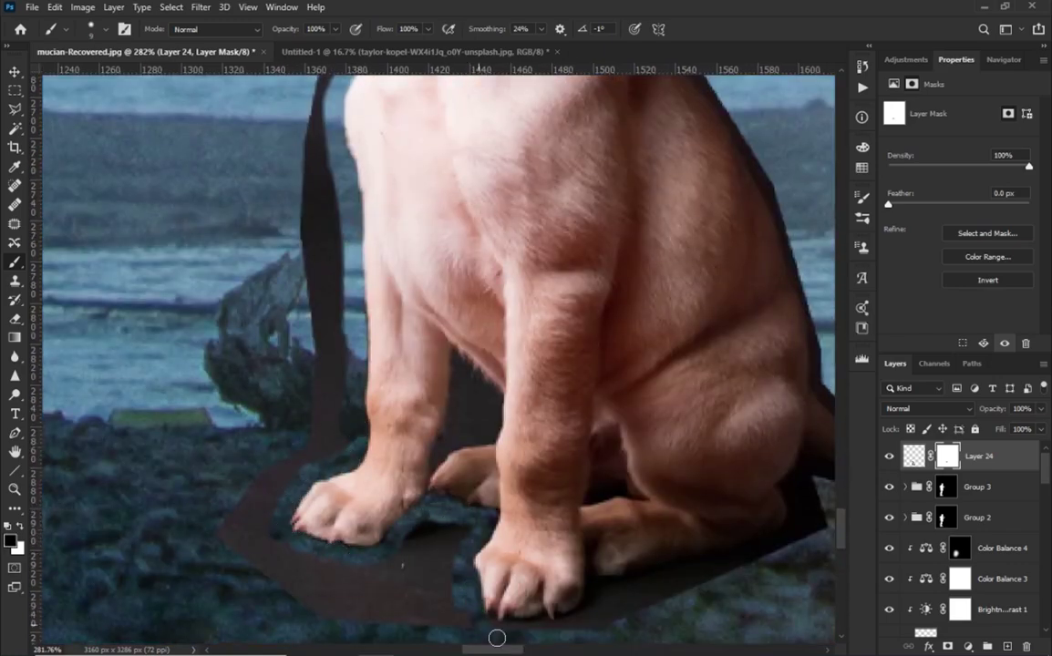
{"action": "scroll", "coordinate": [546, 565], "scroll_direction": "right", "scroll_amount": 3}
{"action": "left_click_drag", "start_coordinate": [535, 538], "coordinate": [666, 451]}
{"action": "scroll", "coordinate": [638, 456], "scroll_direction": "right", "scroll_amount": 4}
{"action": "left_click_drag", "start_coordinate": [591, 460], "coordinate": [527, 503]}
Paint away the remaining dark edges around the puppy's ear and head.
{"action": "scroll", "coordinate": [417, 458], "scroll_direction": "left", "scroll_amount": 3}
{"action": "scroll", "coordinate": [538, 493], "scroll_direction": "right", "scroll_amount": 3}
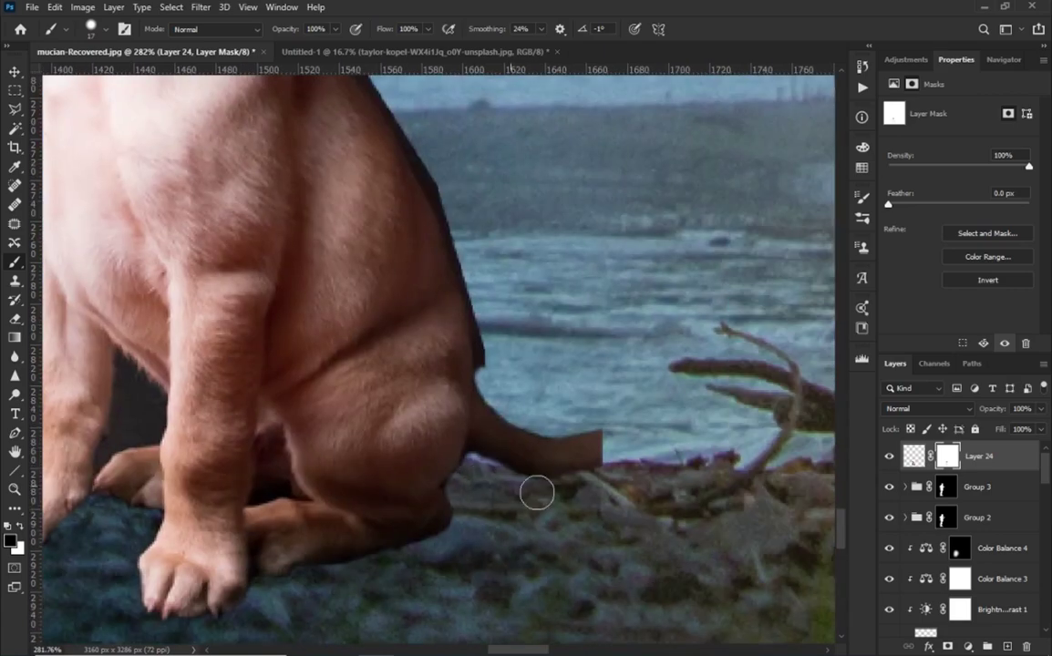
{"action": "scroll", "coordinate": [507, 383], "scroll_direction": "up", "scroll_amount": 4}
{"action": "scroll", "coordinate": [545, 489], "scroll_direction": "up", "scroll_amount": 6}
{"action": "scroll", "coordinate": [545, 489], "scroll_direction": "left", "scroll_amount": 2}
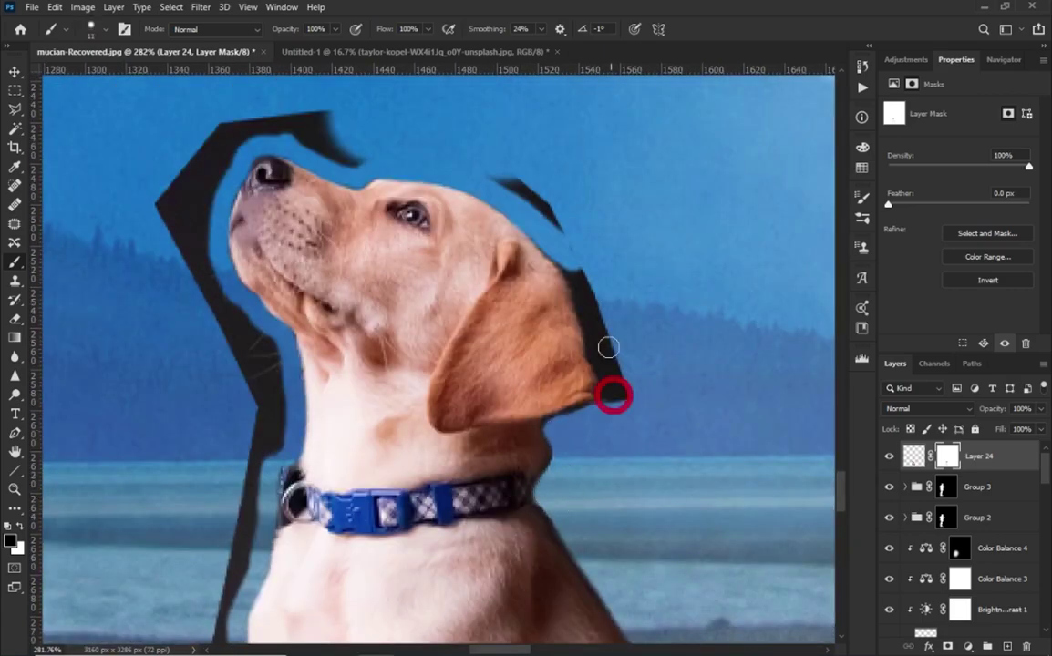
{"action": "left_click_drag", "start_coordinate": [623, 411], "coordinate": [181, 231]}
{"action": "scroll", "coordinate": [270, 470], "scroll_direction": "down", "scroll_amount": 4}
{"action": "scroll", "coordinate": [229, 270], "scroll_direction": "down", "scroll_amount": 5}
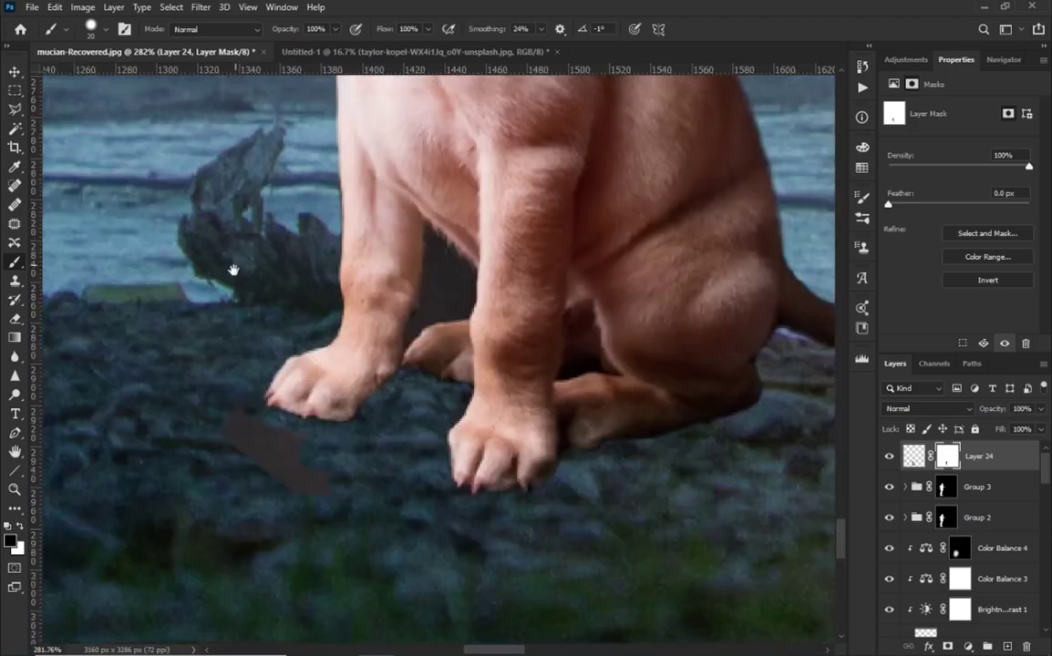
{"action": "scroll", "coordinate": [808, 479], "scroll_direction": "right", "scroll_amount": 4}
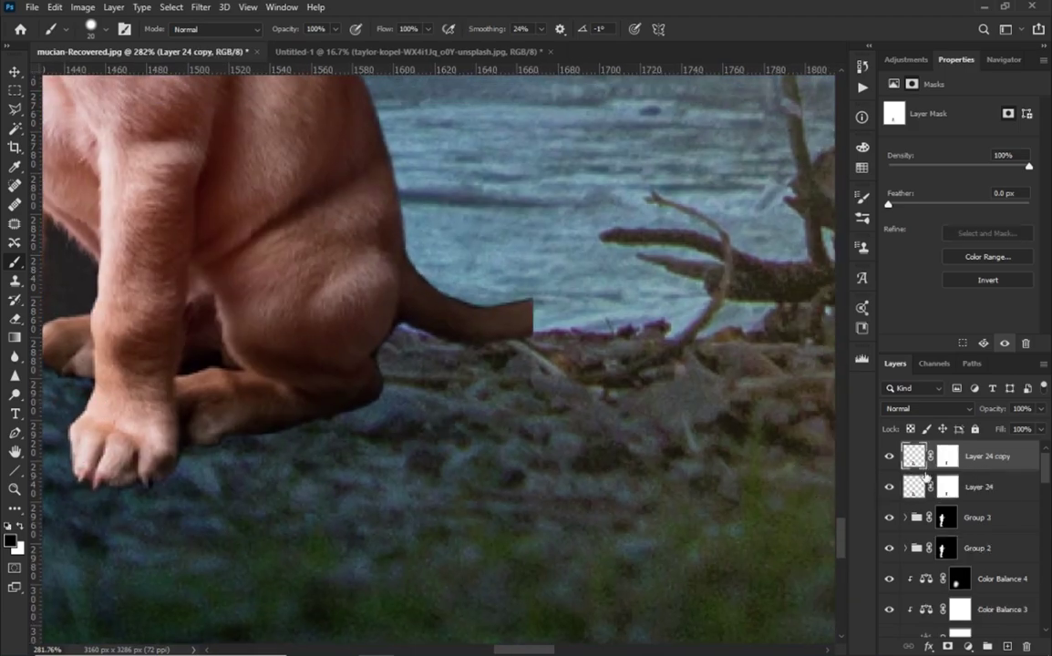
Undo the duplicate puppy layer, lasso the tail area and copy it to a new layer.
{"action": "key", "text": "ctrl+z"}
{"action": "key", "text": "l"}
{"action": "left_click", "coordinate": [533, 305]}
{"action": "left_click", "coordinate": [438, 192]}
{"action": "double_click", "coordinate": [410, 237]}
{"action": "key", "text": "ctrl+j"}
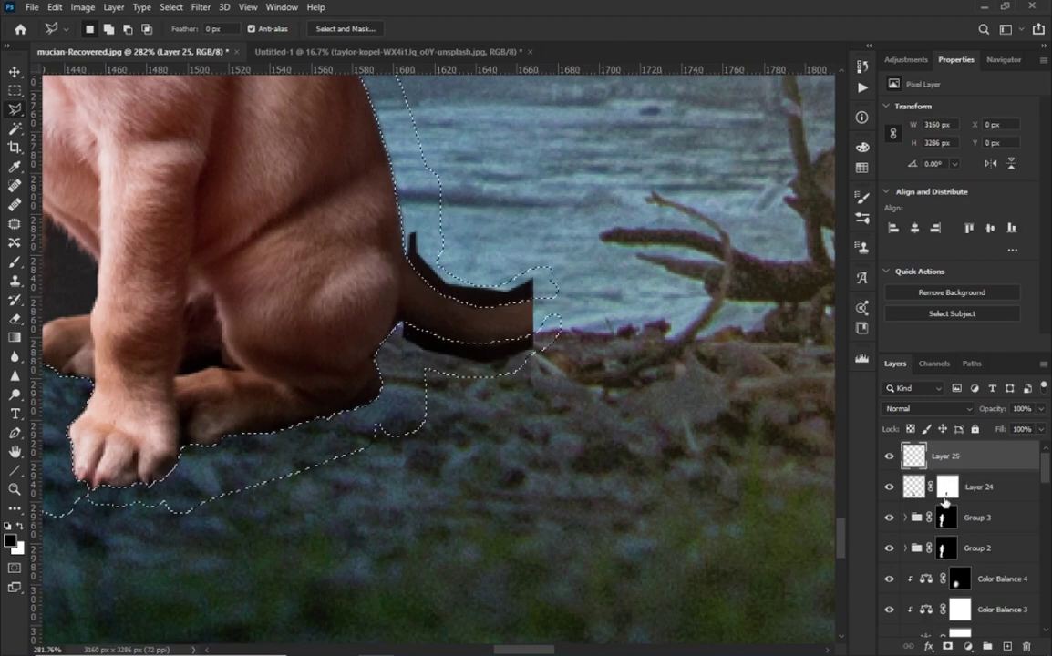
Adjust the puppy mask's options, then Free Transform the tail piece to rotate it upward.
{"action": "left_click", "coordinate": [945, 492]}
{"action": "right_click", "coordinate": [944, 492]}
{"action": "left_click", "coordinate": [945, 456]}
{"action": "key", "text": "ctrl+t"}
{"action": "left_click_drag", "start_coordinate": [533, 308], "coordinate": [568, 309]}
{"action": "left_click_drag", "start_coordinate": [620, 227], "coordinate": [587, 208]}
{"action": "mouse_move", "coordinate": [565, 305]}
{"action": "left_mouse_down"}
{"action": "mouse_move", "coordinate": [577, 294]}
{"action": "mouse_move", "coordinate": [669, 307]}
{"action": "left_mouse_up"}
{"action": "left_click_drag", "start_coordinate": [599, 284], "coordinate": [587, 277]}
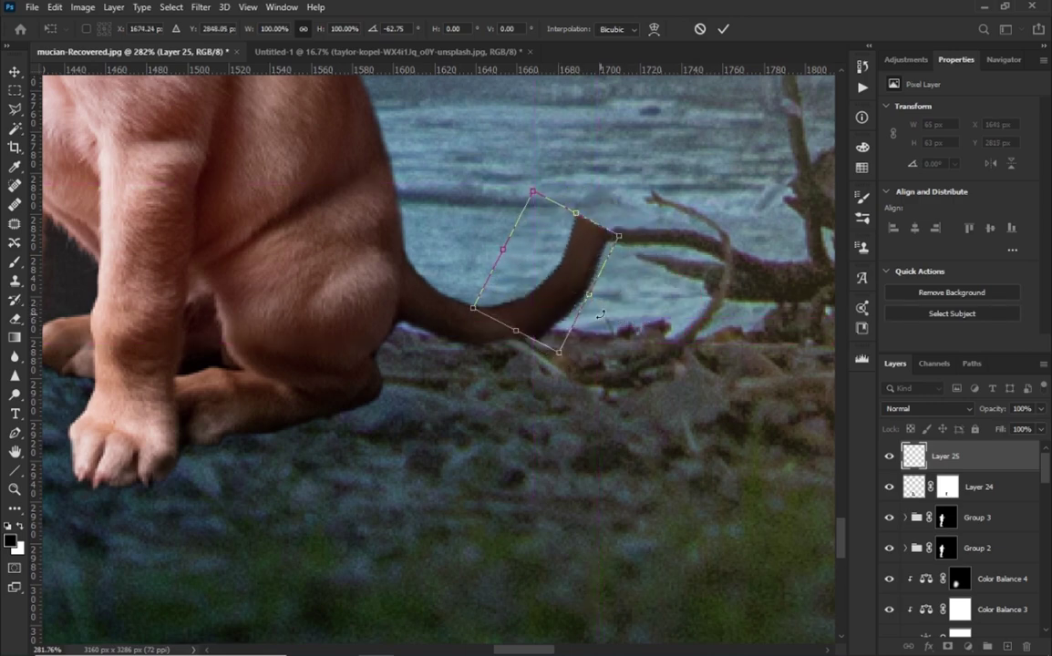
{"action": "key", "text": "Return"}
Add a layer mask to the tail piece and brush away its flared tip.
{"action": "key", "text": "l"}
{"action": "left_click", "coordinate": [948, 647]}
{"action": "key", "text": "b"}
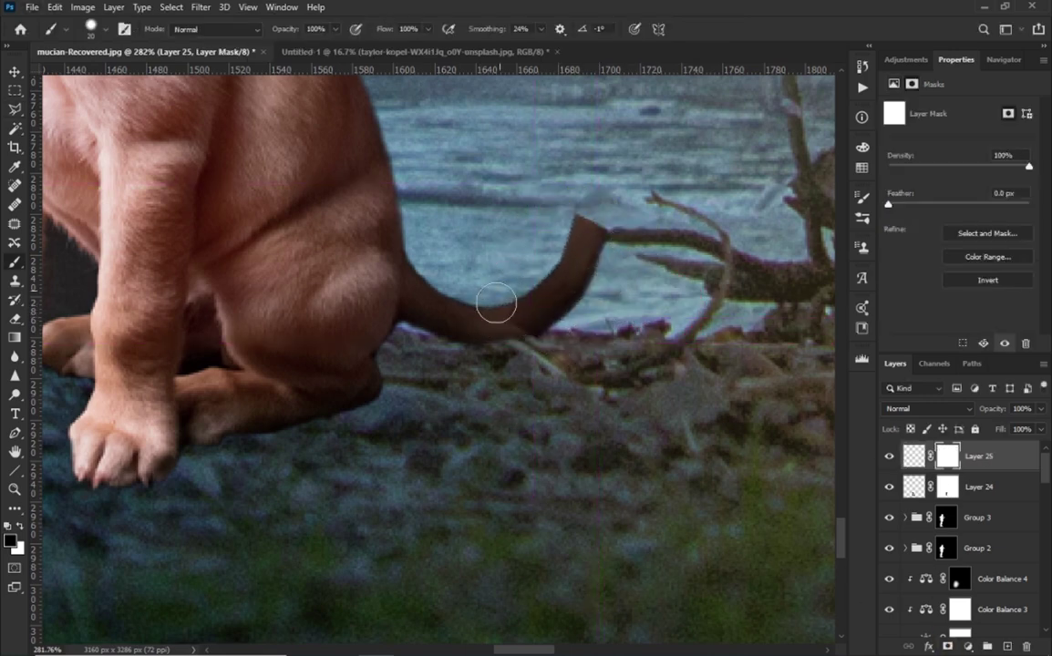
{"action": "left_click_drag", "start_coordinate": [609, 222], "coordinate": [573, 228]}
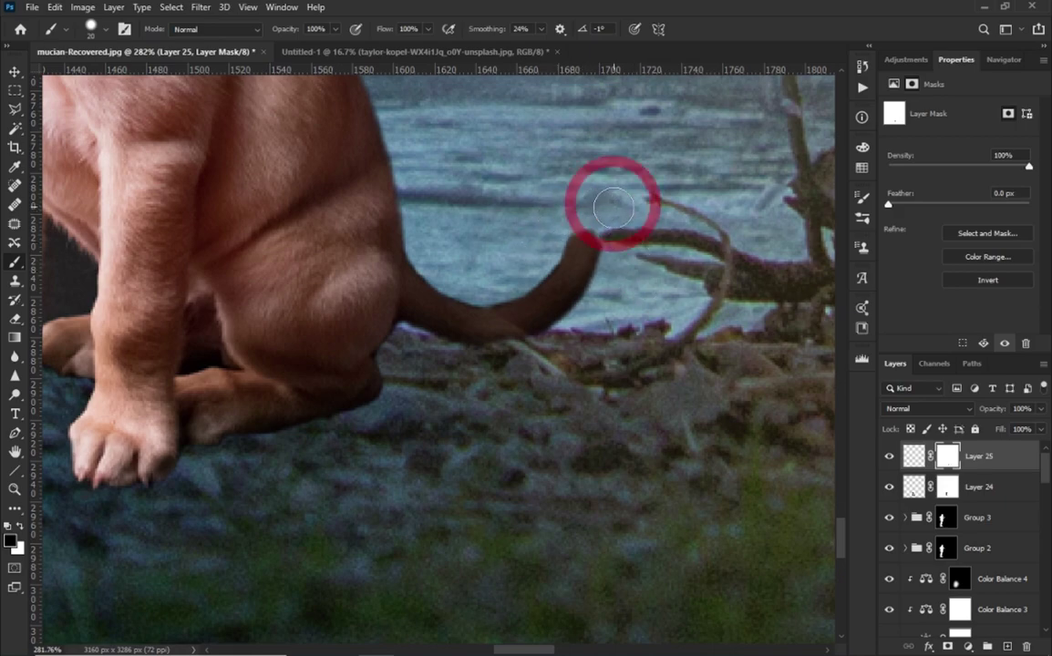
{"action": "scroll", "coordinate": [584, 245], "scroll_direction": "down", "scroll_amount": 2}
{"action": "scroll", "coordinate": [522, 290], "scroll_direction": "down", "scroll_amount": 2}
{"action": "scroll", "coordinate": [639, 409], "scroll_direction": "down", "scroll_amount": 1}
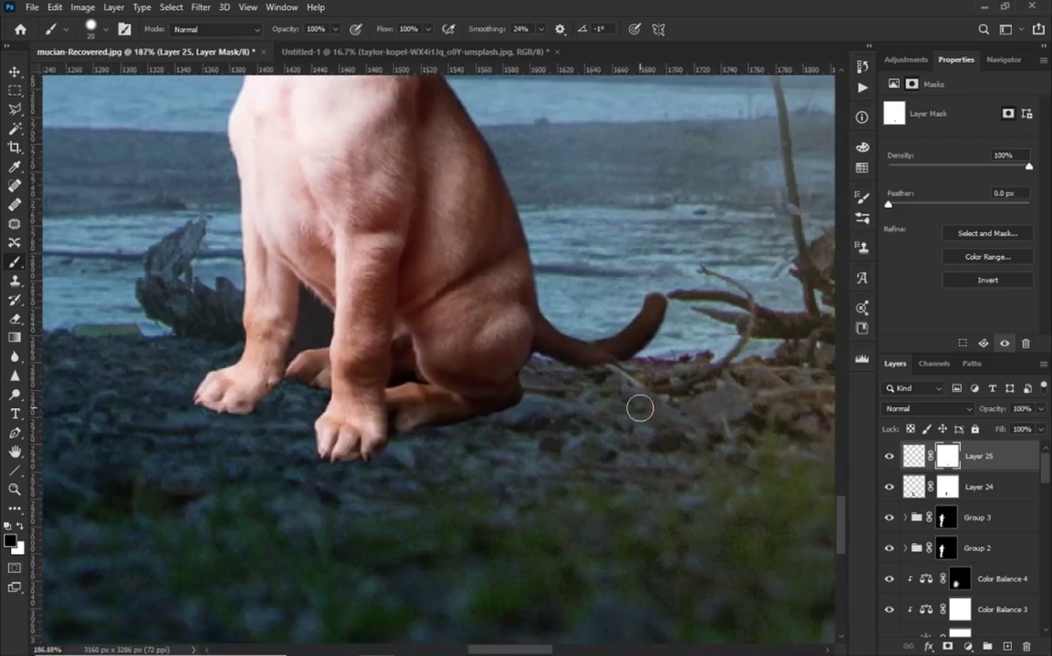
Add Exposure 2 at -1.62 and group Layers 24 and 25 into Group 4.
{"action": "key", "text": "ctrl+0"}
{"action": "left_click", "coordinate": [968, 647]}
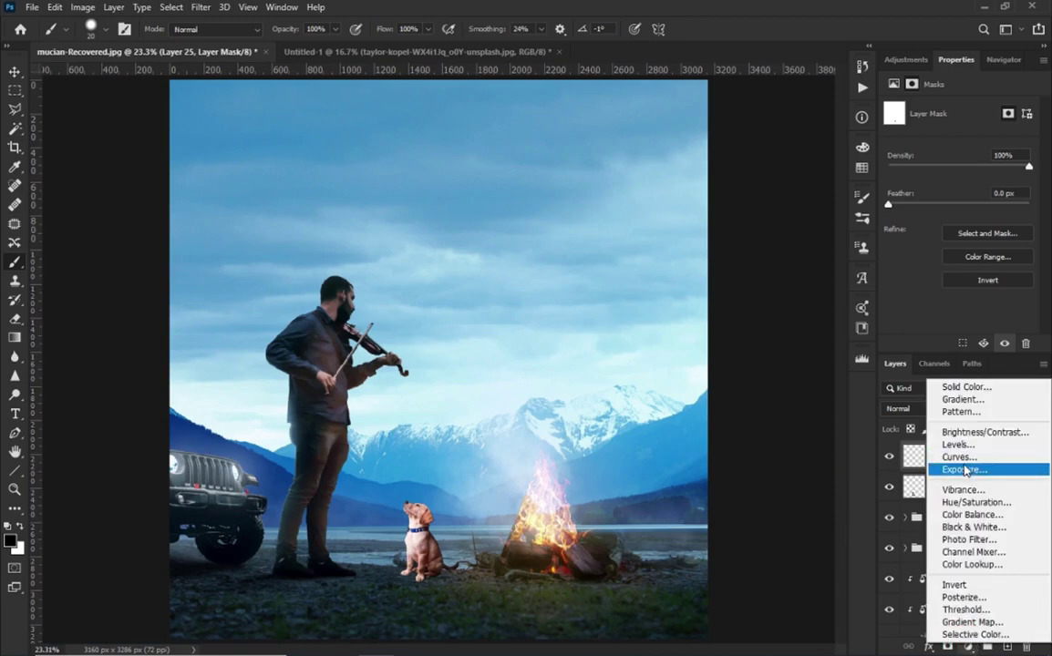
{"action": "left_click", "coordinate": [903, 468]}
{"action": "left_click", "coordinate": [983, 487]}
{"action": "left_click", "coordinate": [983, 518], "text": "shift"}
{"action": "key", "text": "ctrl+g"}
{"action": "left_click", "coordinate": [993, 456]}
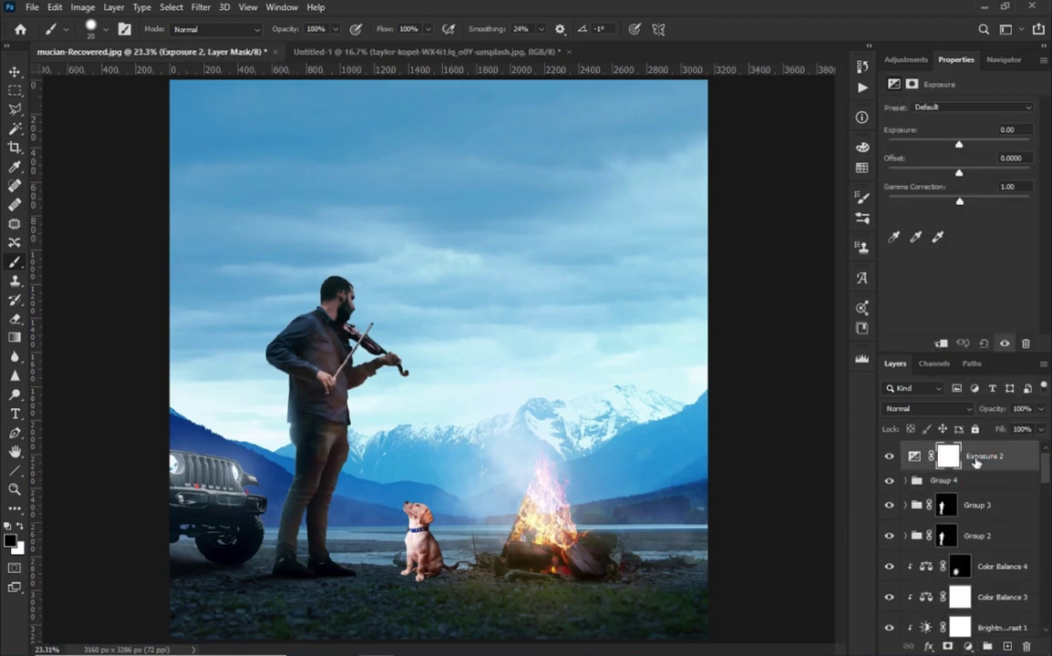
{"action": "left_click_drag", "start_coordinate": [955, 146], "coordinate": [943, 147]}
{"action": "key", "text": "ctrl+2"}
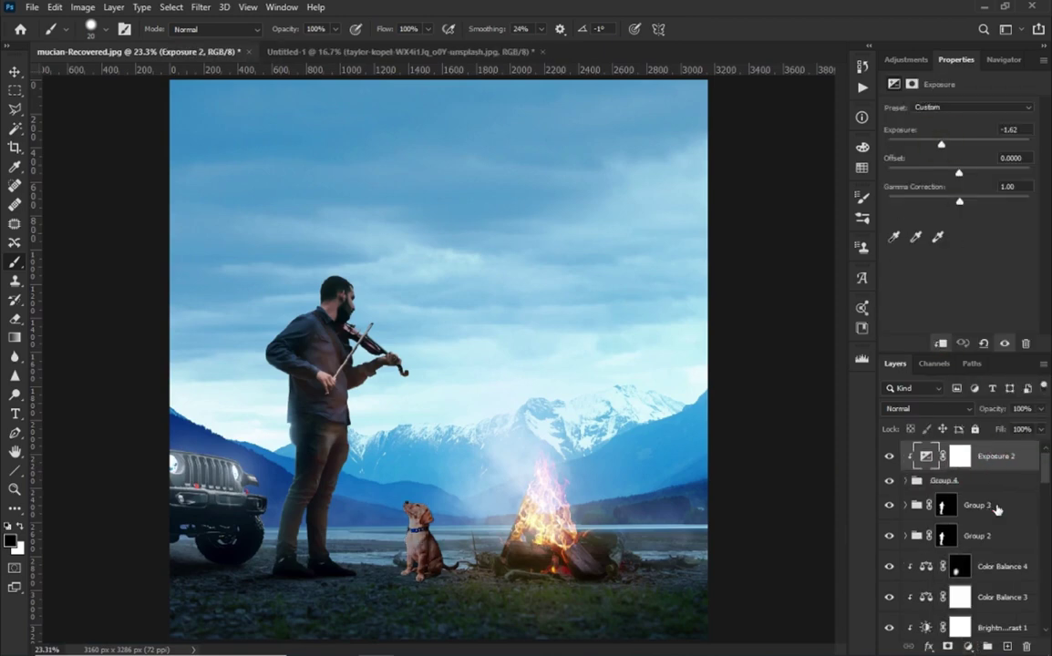
Create blank Layers 26 and 27 beneath Group 4, setting Layer 27 to Multiply.
{"action": "left_click", "coordinate": [1009, 647]}
{"action": "scroll", "coordinate": [437, 347], "scroll_direction": "up", "scroll_amount": 1}
{"action": "left_click", "coordinate": [948, 511]}
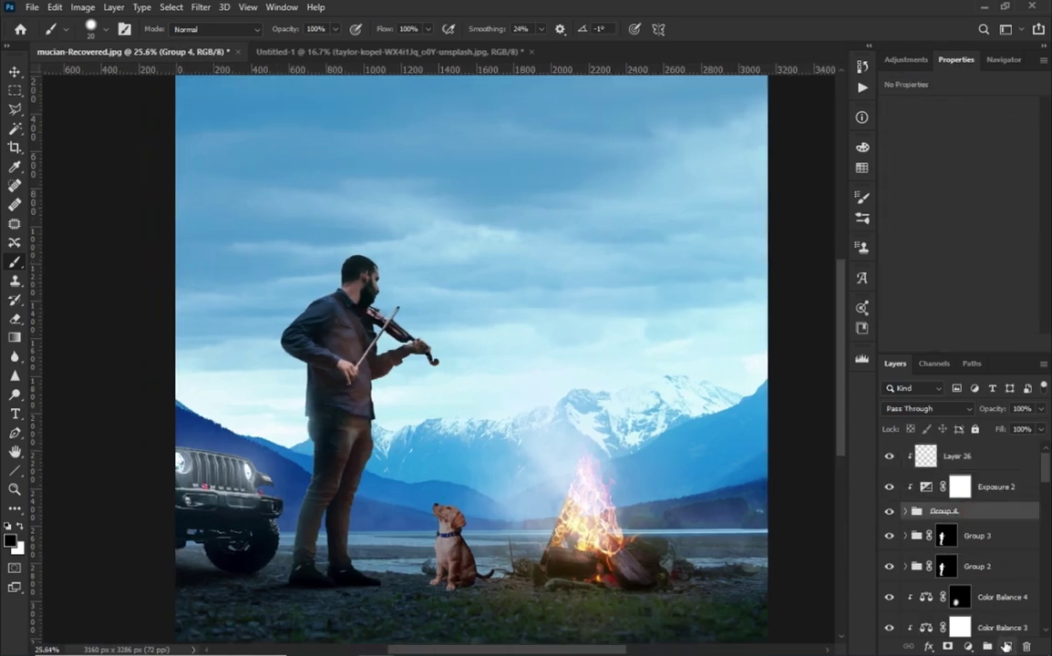
{"action": "left_click", "coordinate": [1008, 646]}
{"action": "scroll", "coordinate": [489, 377], "scroll_direction": "up", "scroll_amount": 1}
{"action": "scroll", "coordinate": [488, 377], "scroll_direction": "up", "scroll_amount": 4}
{"action": "scroll", "coordinate": [492, 375], "scroll_direction": "up", "scroll_amount": 1}
{"action": "left_click", "coordinate": [925, 408]}
{"action": "left_click", "coordinate": [911, 345]}
{"action": "scroll", "coordinate": [463, 405], "scroll_direction": "up", "scroll_amount": 3}
On Layer 27, paint a soft black shadow under the paws and erase its left end.
{"action": "right_click", "coordinate": [439, 376]}
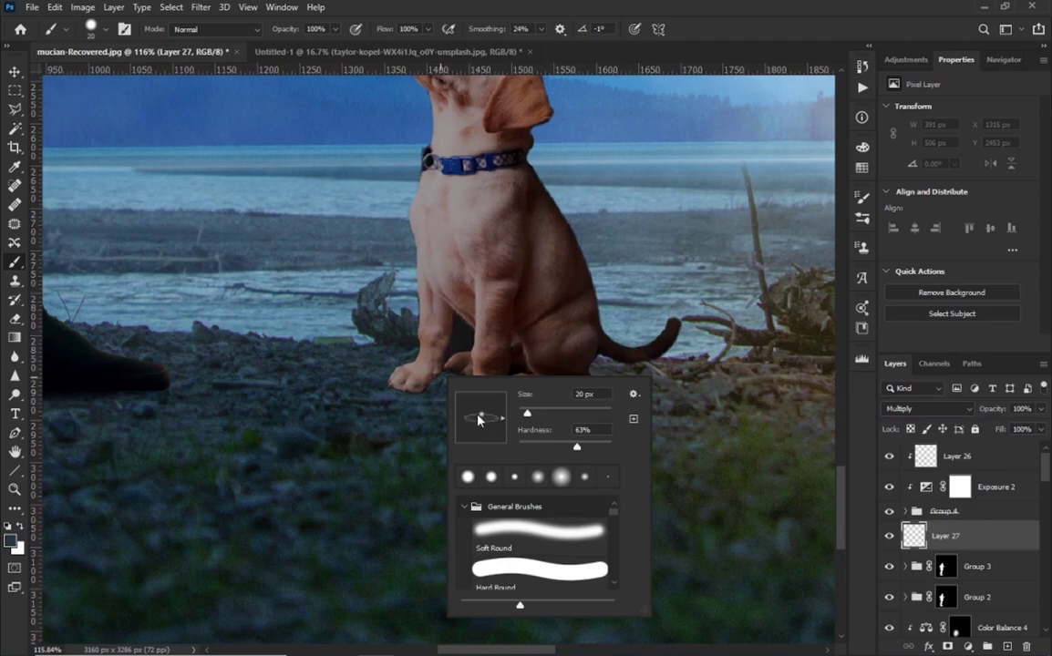
{"action": "mouse_move", "coordinate": [530, 394]}
{"action": "left_mouse_down"}
{"action": "mouse_move", "coordinate": [364, 388]}
{"action": "mouse_move", "coordinate": [623, 368]}
{"action": "mouse_move", "coordinate": [438, 393]}
{"action": "mouse_move", "coordinate": [360, 456]}
{"action": "left_mouse_up"}
{"action": "key", "text": "e"}
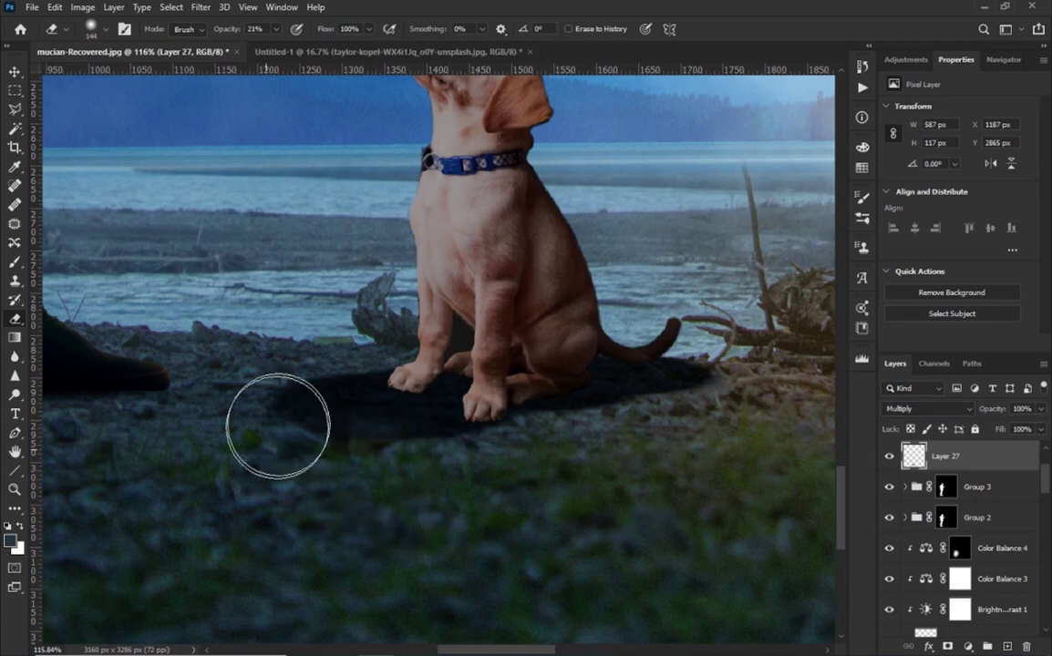
{"action": "left_click_drag", "start_coordinate": [266, 451], "coordinate": [270, 383]}
{"action": "key", "text": "bracketleft"}
{"action": "key", "text": "bracketleft"}
{"action": "key", "text": "bracketleft"}
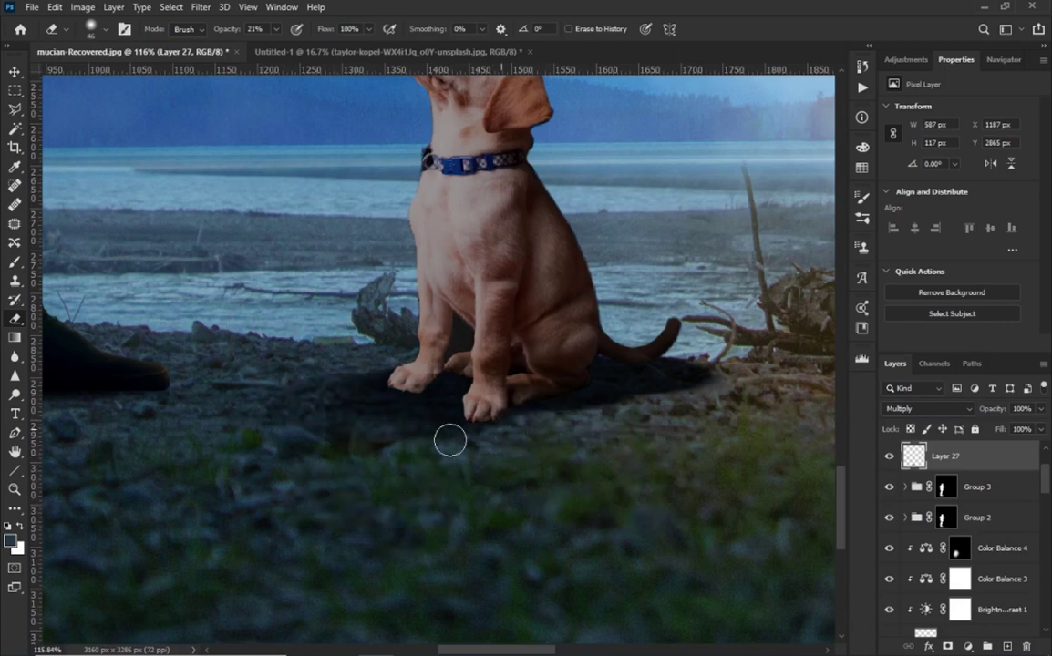
{"action": "key", "text": "b"}
{"action": "left_click_drag", "start_coordinate": [405, 384], "coordinate": [472, 394]}
Build up the paw shadow at 36% opacity with a dark picked shadow colour.
{"action": "type", "text": "36"}
{"action": "scroll", "coordinate": [411, 383], "scroll_direction": "up", "scroll_amount": 3}
{"action": "key", "text": "bracketleft"}
{"action": "key", "text": "bracketleft"}
{"action": "key", "text": "bracketleft"}
{"action": "left_click", "coordinate": [404, 418]}
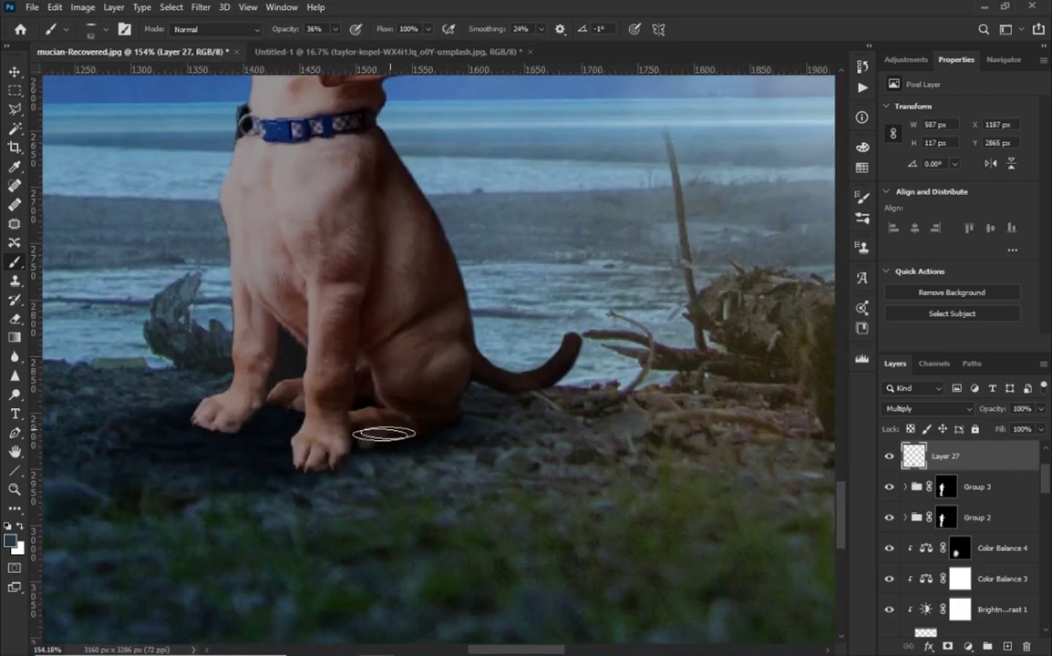
{"action": "left_click", "coordinate": [202, 411]}
{"action": "key", "text": "x"}
{"action": "left_click", "coordinate": [130, 563]}
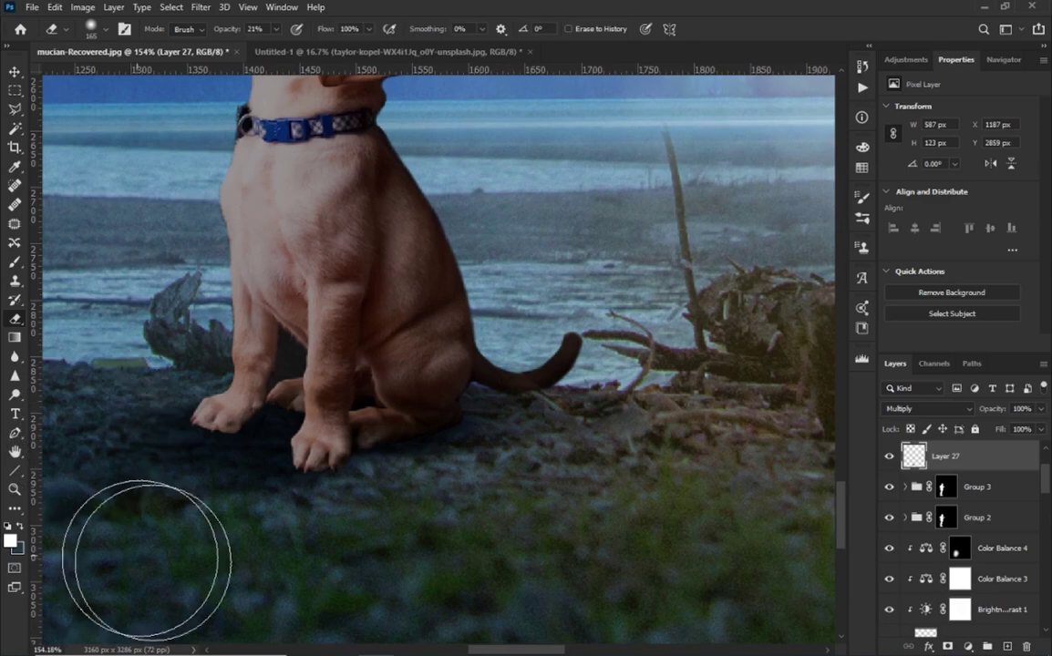
{"action": "left_click", "coordinate": [11, 540]}
{"action": "left_click", "coordinate": [763, 388]}
{"action": "left_click", "coordinate": [996, 209]}
{"action": "left_click", "coordinate": [352, 445]}
On Layer 24's mask in Group 4, paint black at full opacity over the dark patch behind the front leg.
{"action": "key", "text": "ctrl+minus"}
{"action": "scroll", "coordinate": [903, 508], "scroll_direction": "up", "scroll_amount": 2}
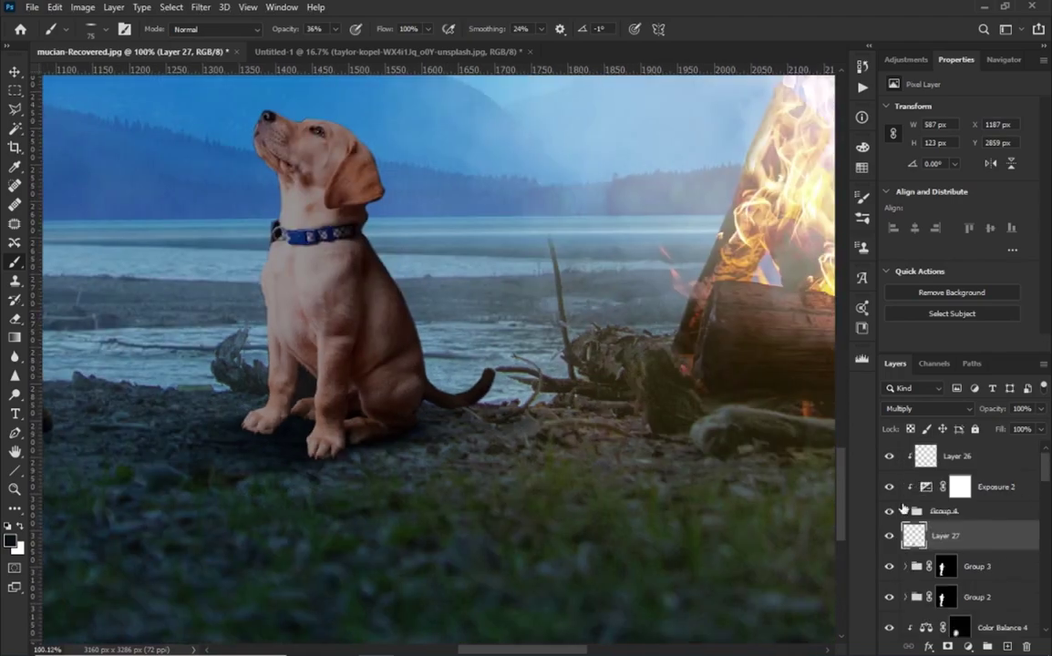
{"action": "left_click", "coordinate": [904, 511]}
{"action": "left_click", "coordinate": [959, 566]}
{"action": "scroll", "coordinate": [377, 442], "scroll_direction": "up", "scroll_amount": 4}
{"action": "right_click", "coordinate": [215, 306]}
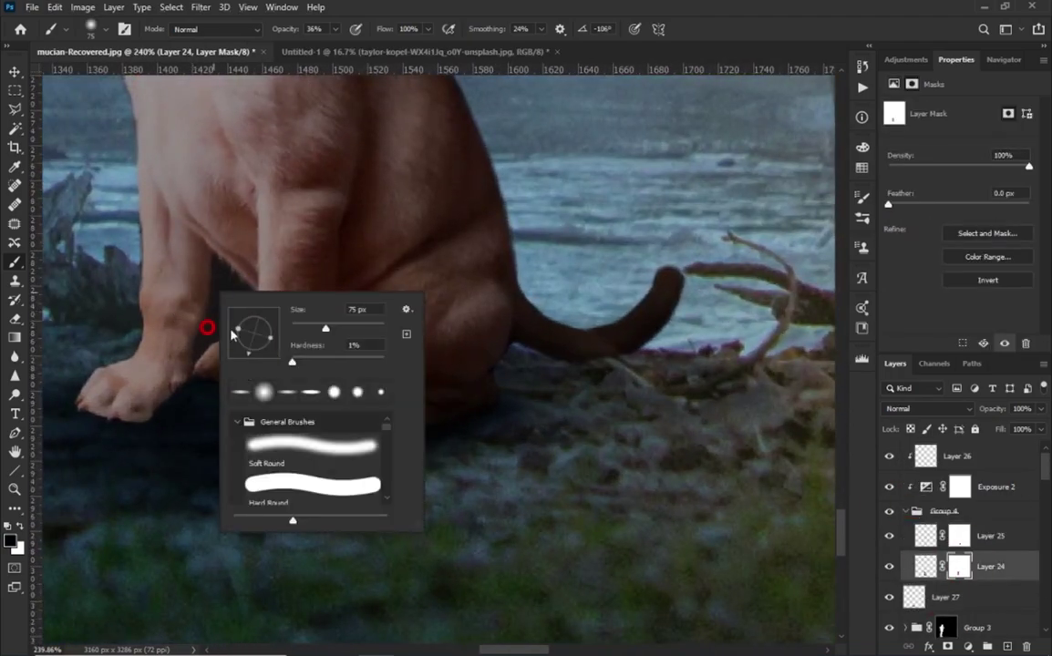
{"action": "key", "text": "Escape"}
{"action": "key", "text": "0"}
{"action": "left_click_drag", "start_coordinate": [225, 262], "coordinate": [221, 267]}
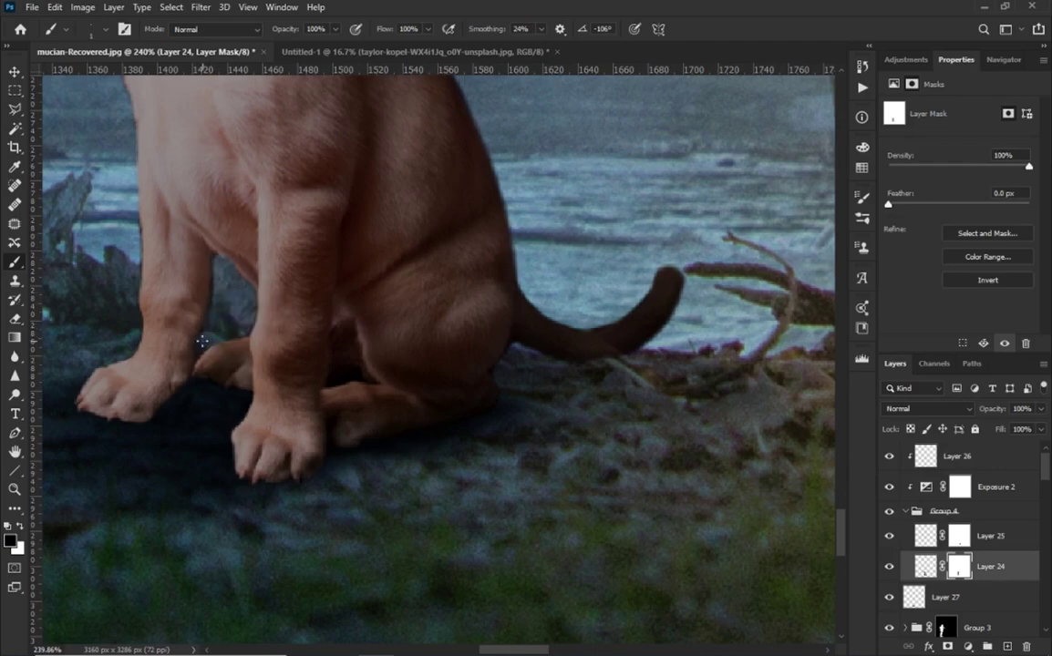
Swap the paint colour to white, collapse Group 4 and select Layer 26.
{"action": "key", "text": "x"}
{"action": "scroll", "coordinate": [194, 370], "scroll_direction": "down", "scroll_amount": 3}
{"action": "scroll", "coordinate": [194, 374], "scroll_direction": "down", "scroll_amount": 2}
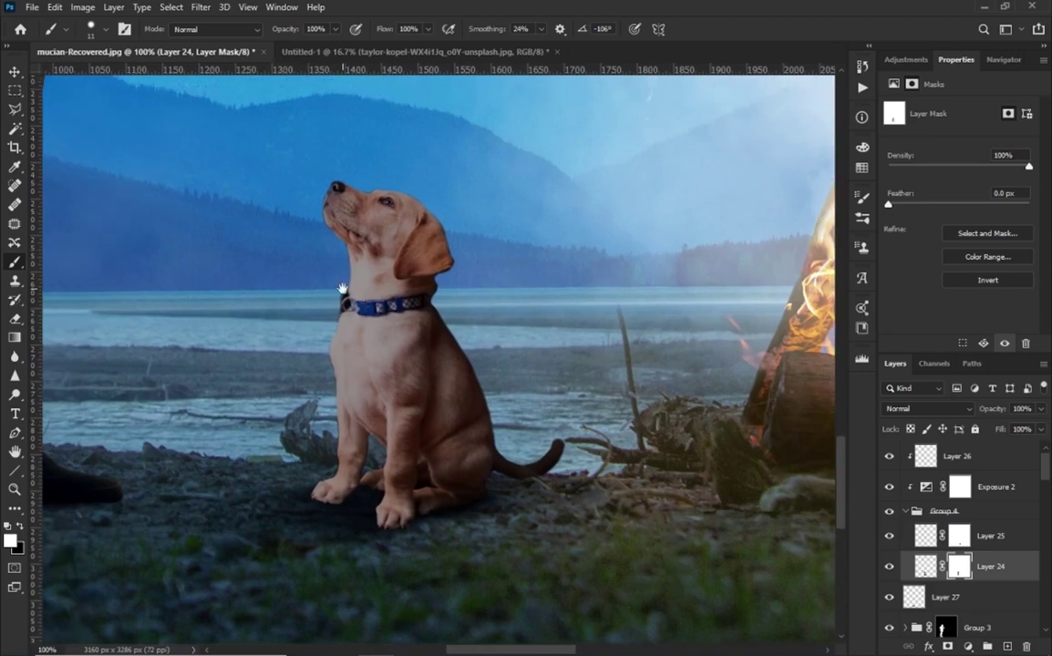
{"action": "left_click", "coordinate": [939, 511]}
{"action": "left_click", "coordinate": [933, 472]}
{"action": "left_click", "coordinate": [968, 647]}
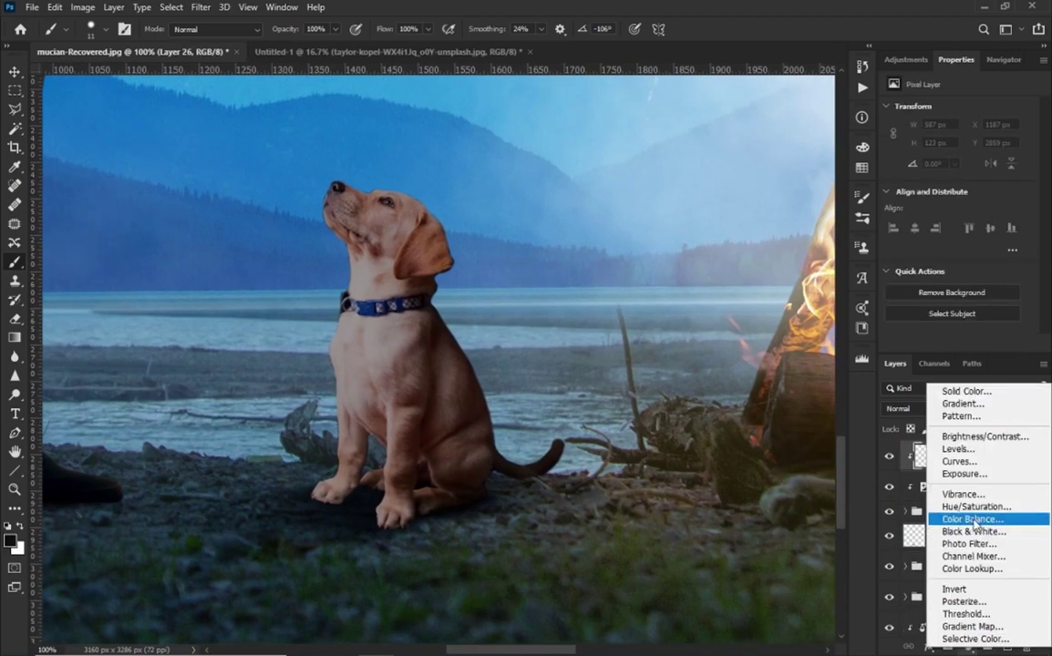
Add a Color Balance with Shadows set to Cyan -34 and Blue +13.
{"action": "left_click", "coordinate": [963, 518]}
{"action": "left_click", "coordinate": [971, 109]}
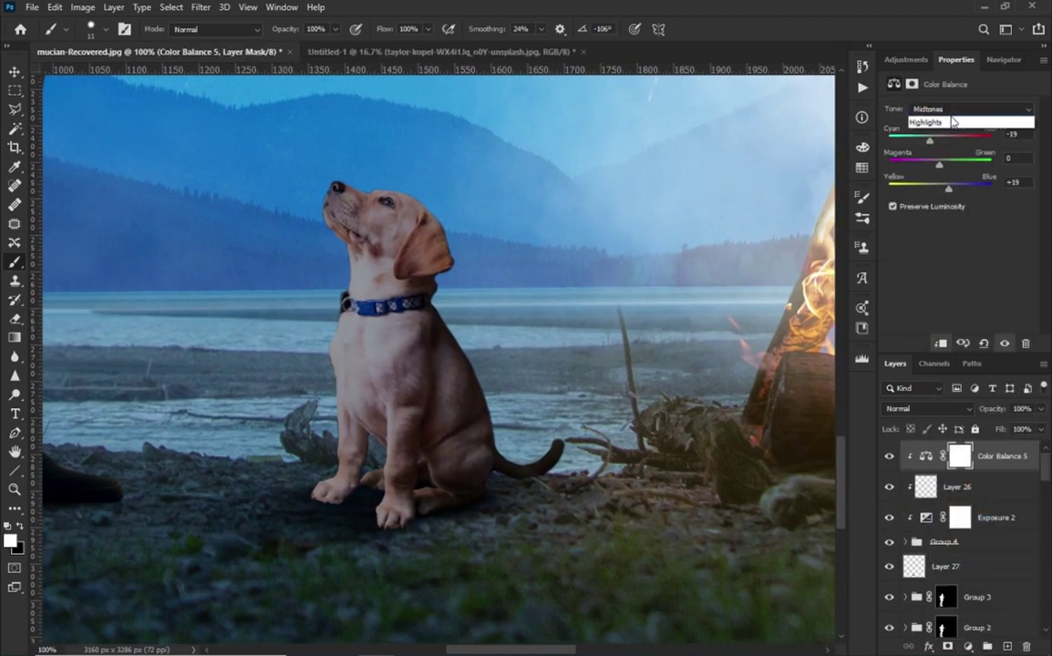
{"action": "left_click_drag", "start_coordinate": [939, 185], "coordinate": [937, 186]}
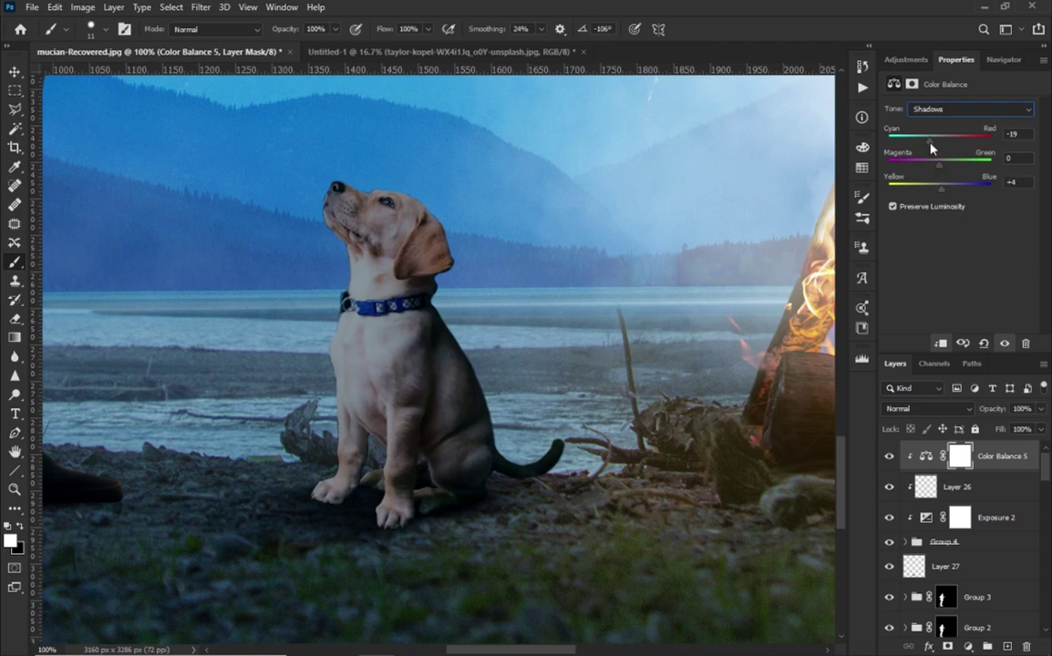
{"action": "left_click", "coordinate": [946, 196]}
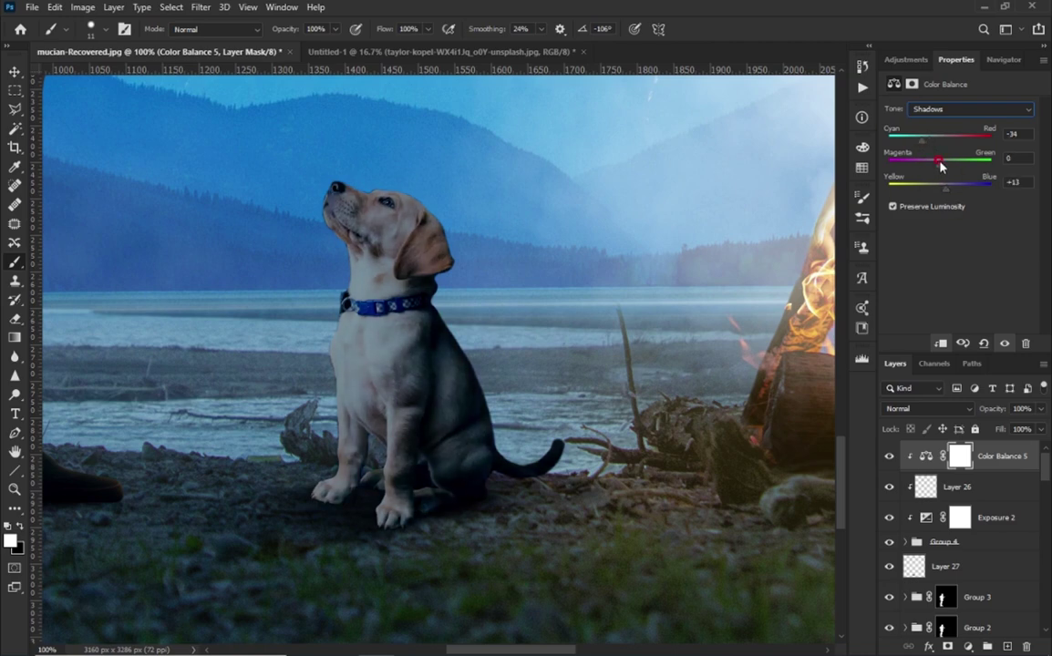
Set Layer 26 to Multiply and brush black shading at 8% flow around the hind paw and front legs.
{"action": "left_click", "coordinate": [957, 487]}
{"action": "scroll", "coordinate": [191, 378], "scroll_direction": "up", "scroll_amount": 1}
{"action": "left_click", "coordinate": [927, 408]}
{"action": "left_click", "coordinate": [802, 310]}
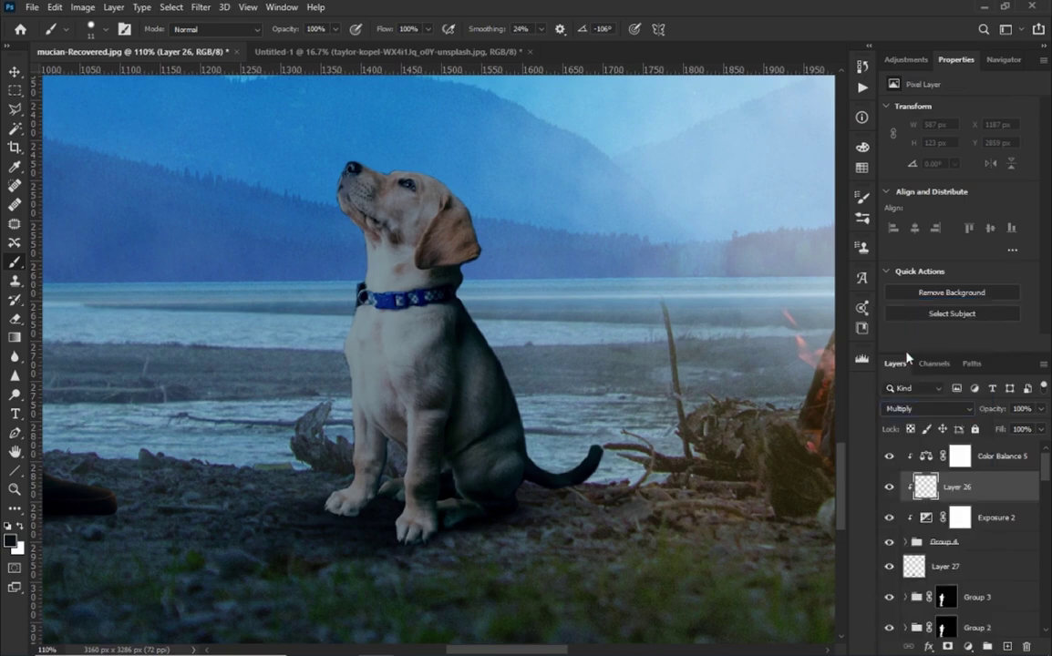
{"action": "left_click_drag", "start_coordinate": [376, 29], "coordinate": [360, 28]}
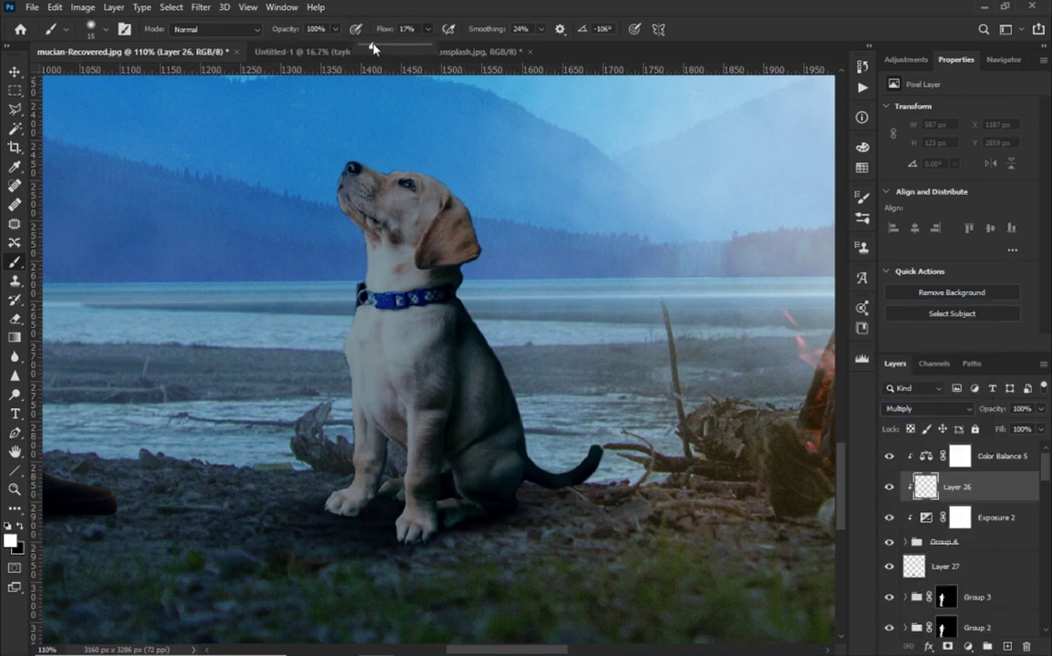
{"action": "left_click", "coordinate": [500, 516]}
{"action": "key", "text": "x"}
{"action": "left_click_drag", "start_coordinate": [500, 516], "coordinate": [440, 530]}
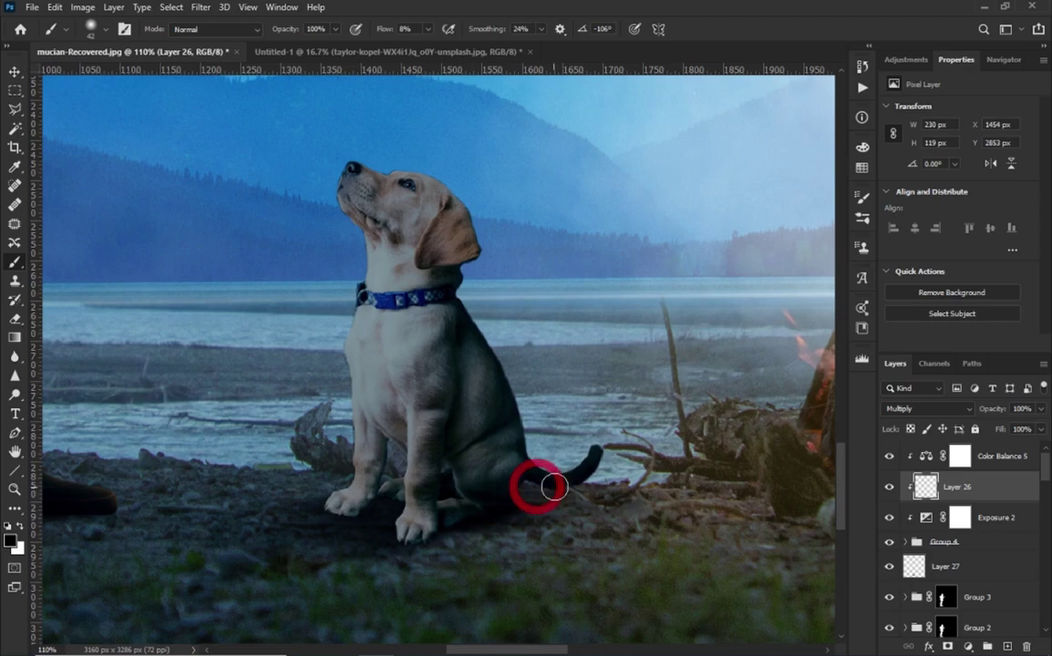
{"action": "mouse_move", "coordinate": [386, 441]}
{"action": "left_mouse_down"}
{"action": "mouse_move", "coordinate": [391, 498]}
{"action": "mouse_move", "coordinate": [441, 486]}
{"action": "left_mouse_up"}
Add a clipped Hue/Saturation with Colorize on (Hue 7, Saturation 51, Lightness +18).
{"action": "scroll", "coordinate": [446, 276], "scroll_direction": "down", "scroll_amount": 2}
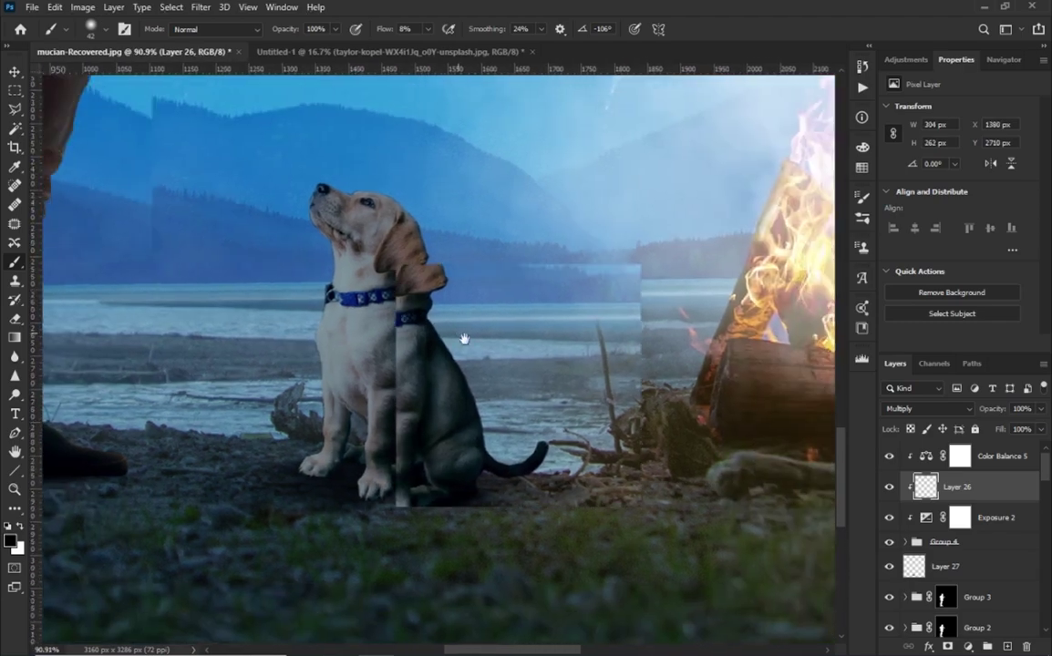
{"action": "left_click", "coordinate": [951, 453]}
{"action": "left_click", "coordinate": [968, 647]}
{"action": "left_click", "coordinate": [893, 499]}
{"action": "left_click", "coordinate": [941, 342]}
{"action": "left_click", "coordinate": [961, 240]}
{"action": "mouse_move", "coordinate": [923, 194]}
{"action": "left_mouse_down"}
{"action": "mouse_move", "coordinate": [959, 193]}
{"action": "mouse_move", "coordinate": [971, 220]}
{"action": "left_mouse_up"}
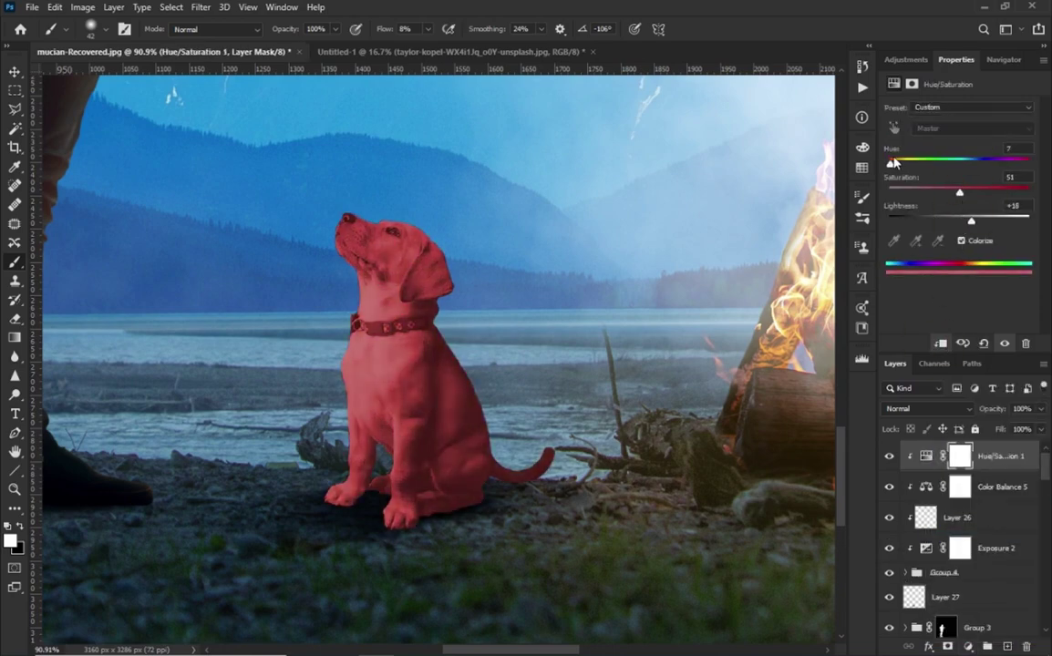
Raise the tint's saturation and lightness and use Blend If to keep it off the darkest tones.
{"action": "left_click_drag", "start_coordinate": [889, 163], "coordinate": [894, 163]}
{"action": "right_click", "coordinate": [945, 444]}
{"action": "left_click", "coordinate": [861, 57]}
{"action": "left_click_drag", "start_coordinate": [750, 387], "coordinate": [756, 392]}
{"action": "left_click", "coordinate": [758, 390]}
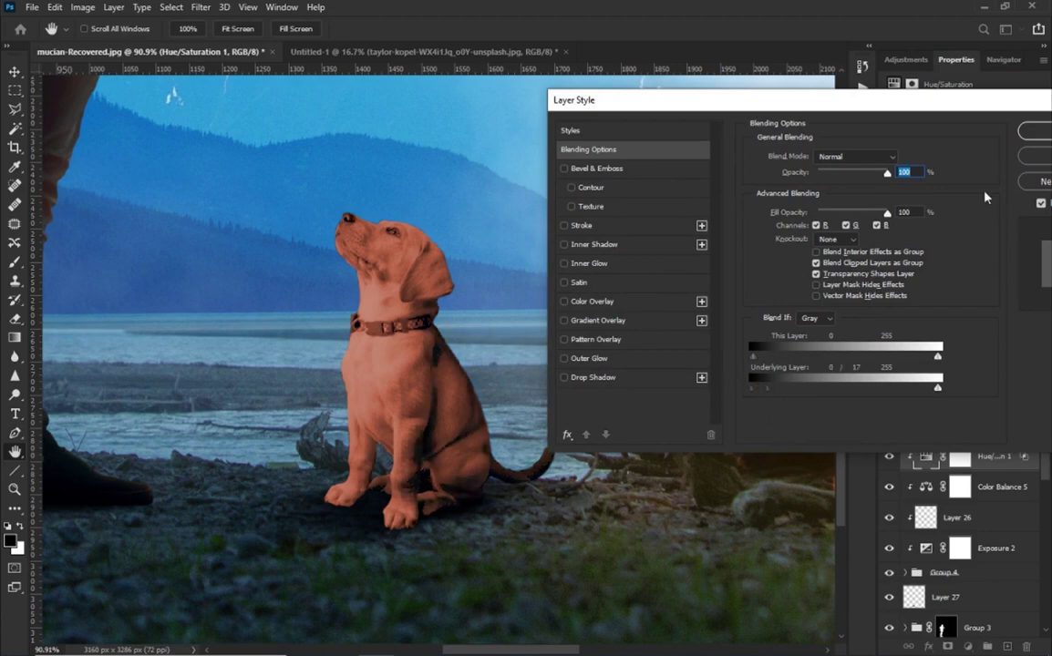
{"action": "key", "text": "Return"}
{"action": "key", "text": "b"}
Invert the Hue/Saturation mask and paint the warm tint onto the hindquarters, back and shoulder.
{"action": "left_click", "coordinate": [959, 462]}
{"action": "key", "text": "ctrl+i"}
{"action": "scroll", "coordinate": [460, 404], "scroll_direction": "up", "scroll_amount": 3}
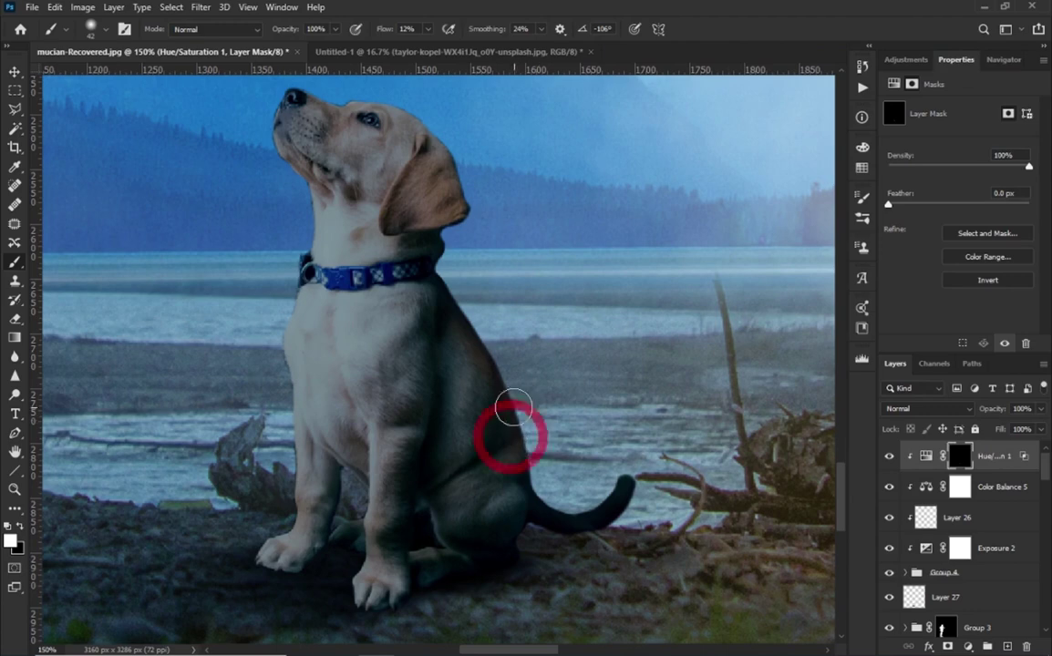
{"action": "left_click_drag", "start_coordinate": [498, 489], "coordinate": [525, 509]}
{"action": "key", "text": "x"}
{"action": "key", "text": "x"}
{"action": "left_click_drag", "start_coordinate": [462, 371], "coordinate": [481, 329]}
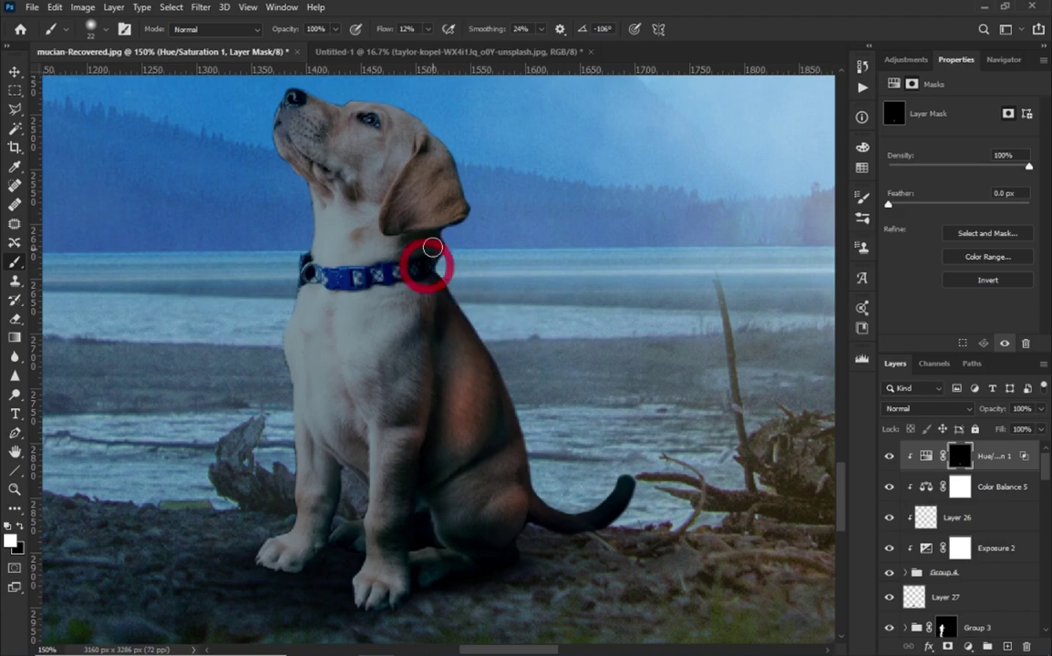
{"action": "left_click_drag", "start_coordinate": [469, 183], "coordinate": [505, 336]}
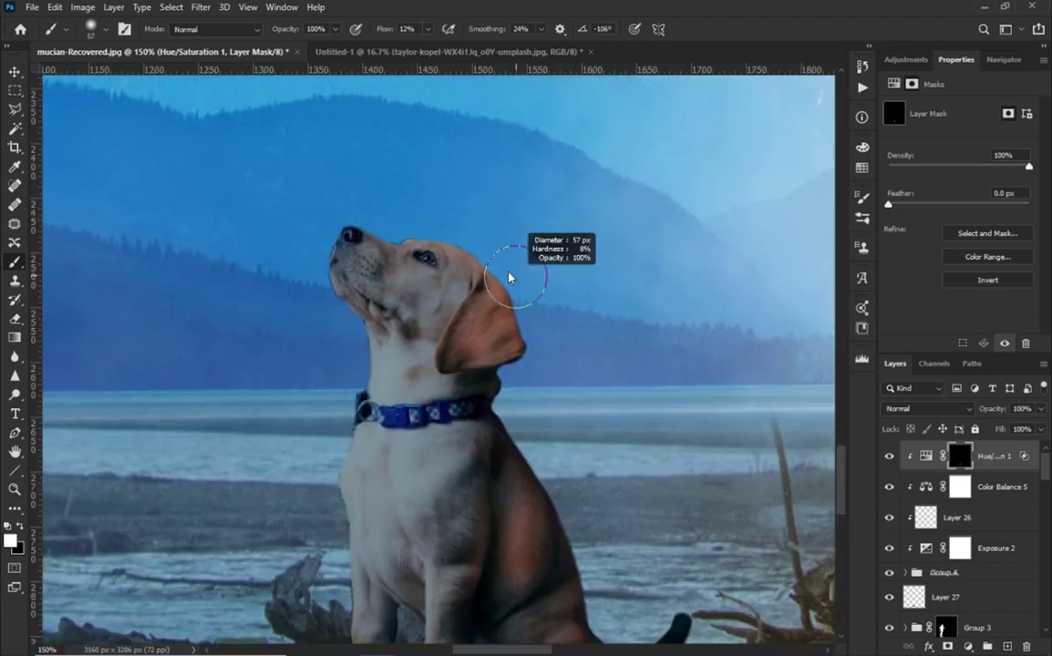
{"action": "scroll", "coordinate": [508, 278], "scroll_direction": "down", "scroll_amount": 2}
{"action": "scroll", "coordinate": [535, 347], "scroll_direction": "down", "scroll_amount": 2}
{"action": "key", "text": "x"}
{"action": "scroll", "coordinate": [510, 461], "scroll_direction": "up", "scroll_amount": 1}
Set the tint's lightness to +33 and duplicate the Hue/Saturation 1 layer.
{"action": "left_click", "coordinate": [926, 456]}
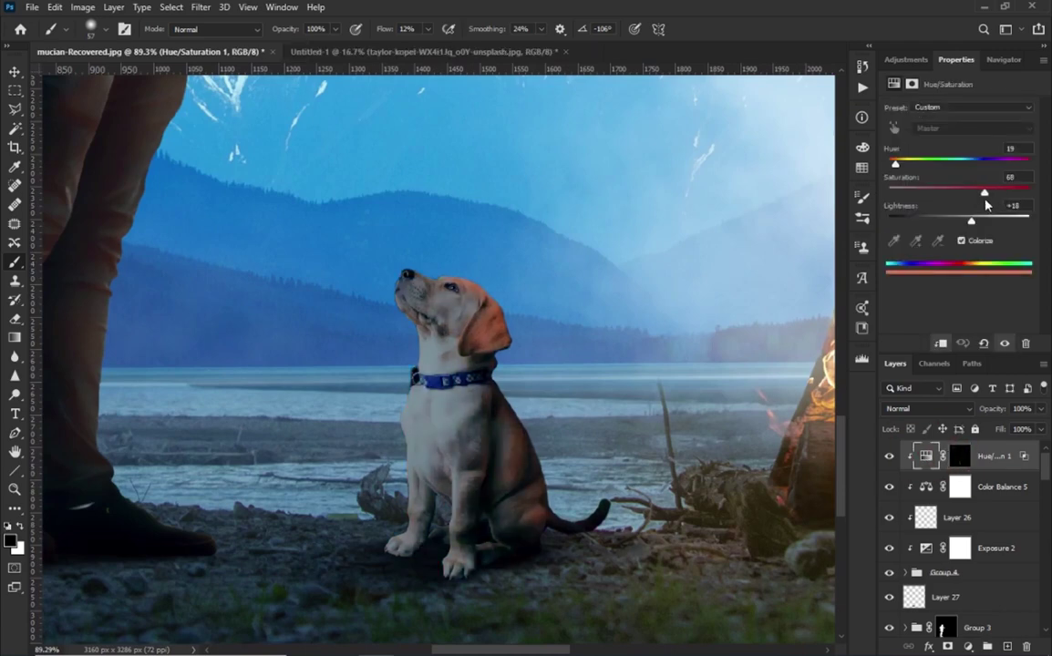
{"action": "mouse_move", "coordinate": [971, 220]}
{"action": "left_mouse_down"}
{"action": "mouse_move", "coordinate": [992, 222]}
{"action": "mouse_move", "coordinate": [980, 220]}
{"action": "left_mouse_up"}
{"action": "left_click_drag", "start_coordinate": [1000, 193], "coordinate": [999, 200]}
{"action": "left_click", "coordinate": [959, 456]}
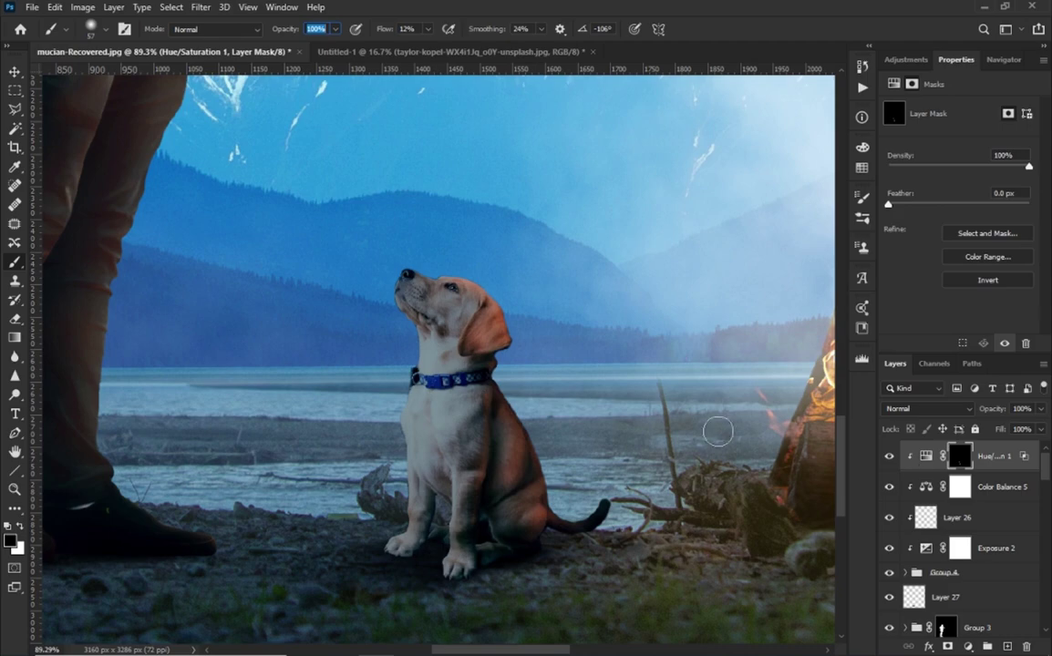
{"action": "key", "text": "ctrl+j"}
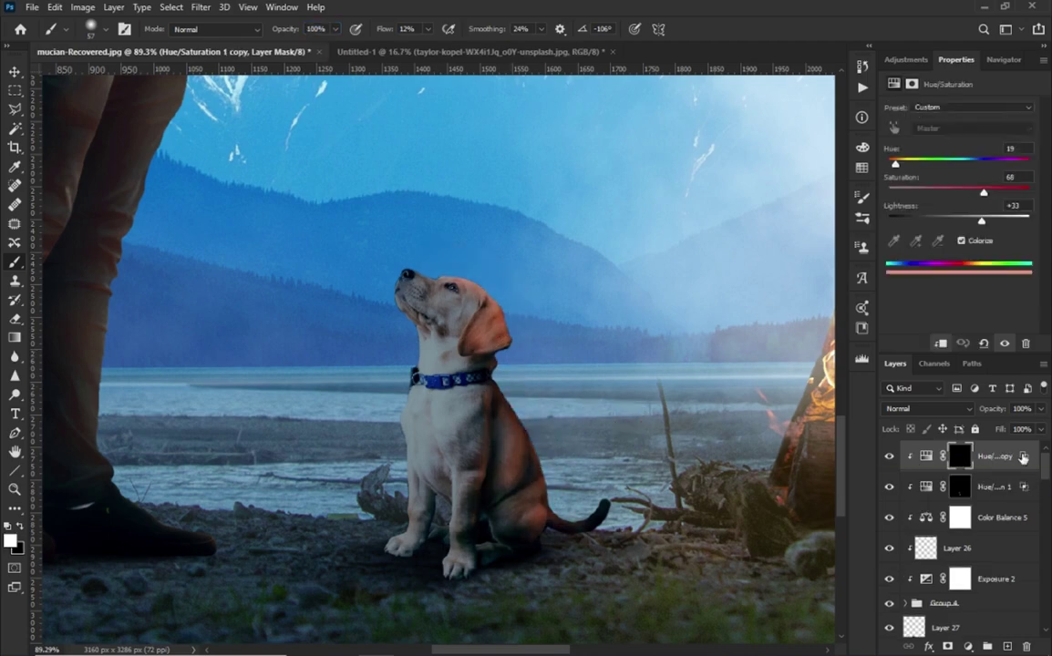
On the Hue/Saturation 1 copy mask, zoom in and paint the warm tint onto the puppy's nose.
{"action": "double_click", "coordinate": [1025, 458]}
{"action": "left_click", "coordinate": [998, 130]}
{"action": "scroll", "coordinate": [518, 421], "scroll_direction": "up", "scroll_amount": 3}
{"action": "scroll", "coordinate": [518, 421], "scroll_direction": "up", "scroll_amount": 1}
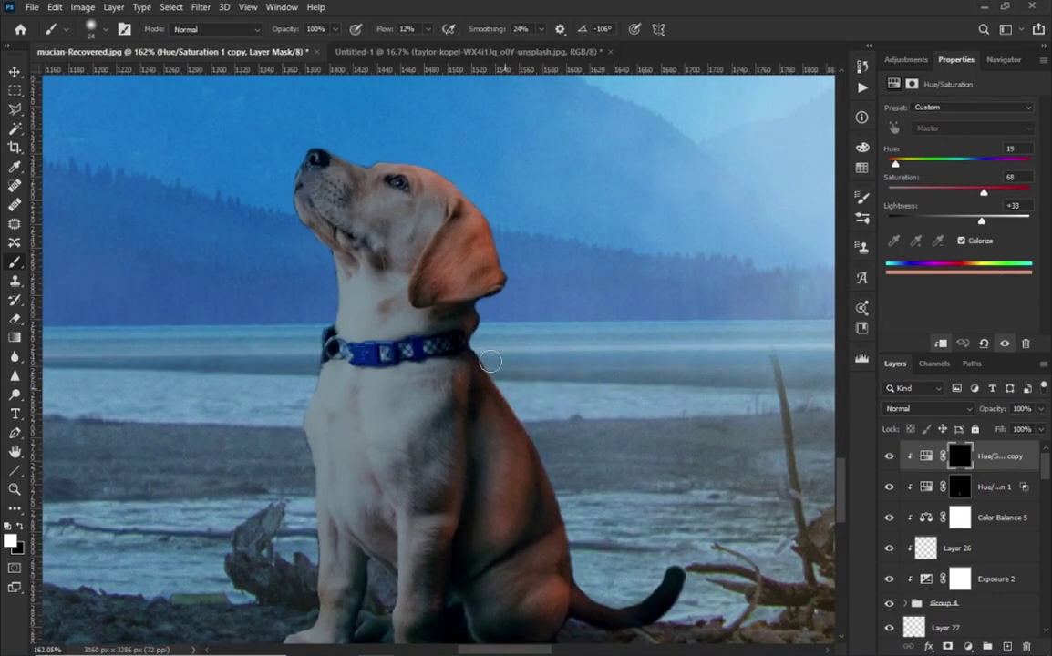
{"action": "left_click_drag", "start_coordinate": [681, 568], "coordinate": [687, 467]}
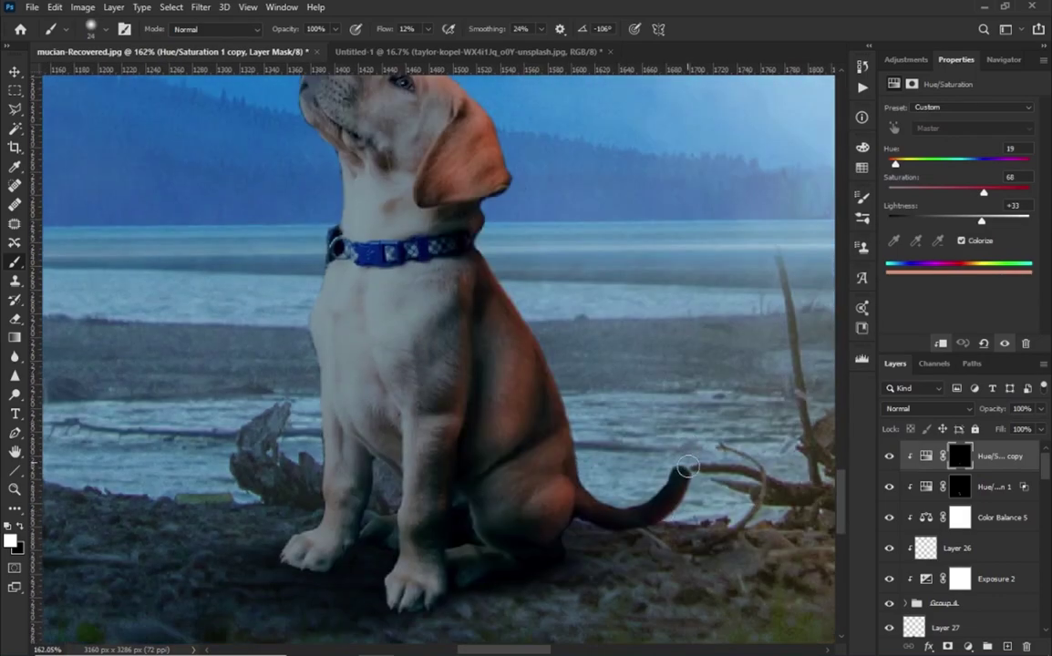
{"action": "left_click_drag", "start_coordinate": [531, 305], "coordinate": [577, 405]}
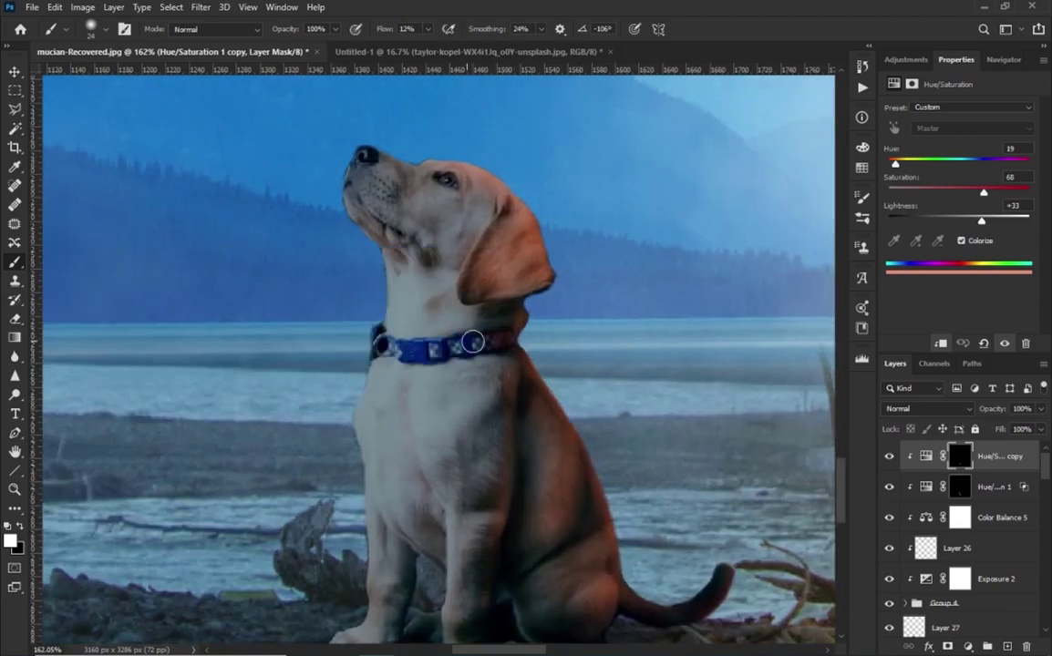
{"action": "left_click_drag", "start_coordinate": [512, 334], "coordinate": [512, 362]}
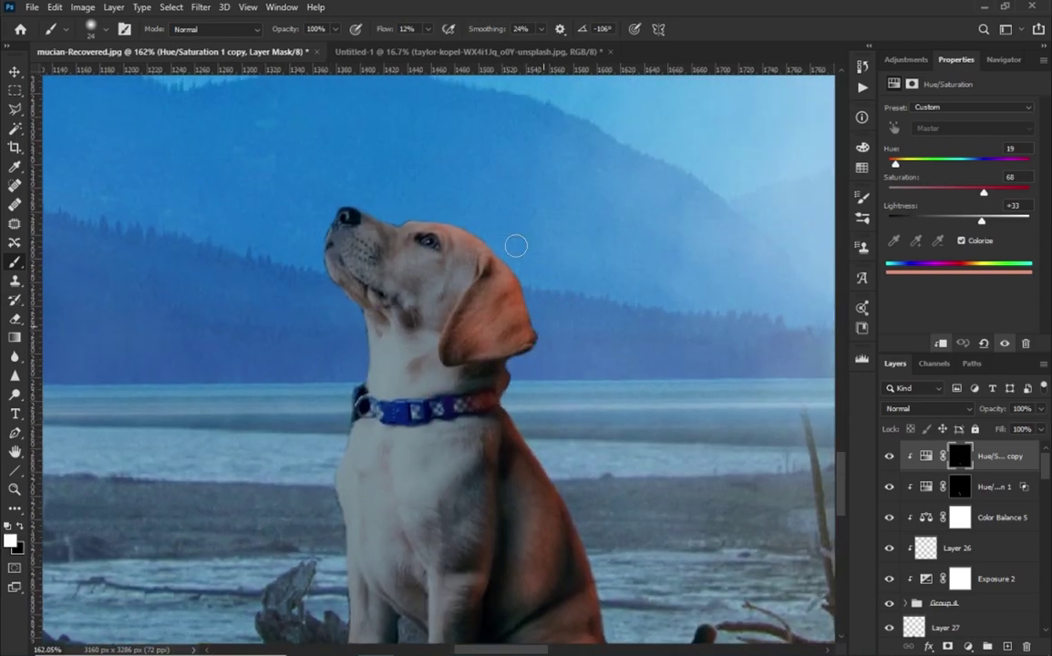
{"action": "left_click_drag", "start_coordinate": [441, 192], "coordinate": [517, 316]}
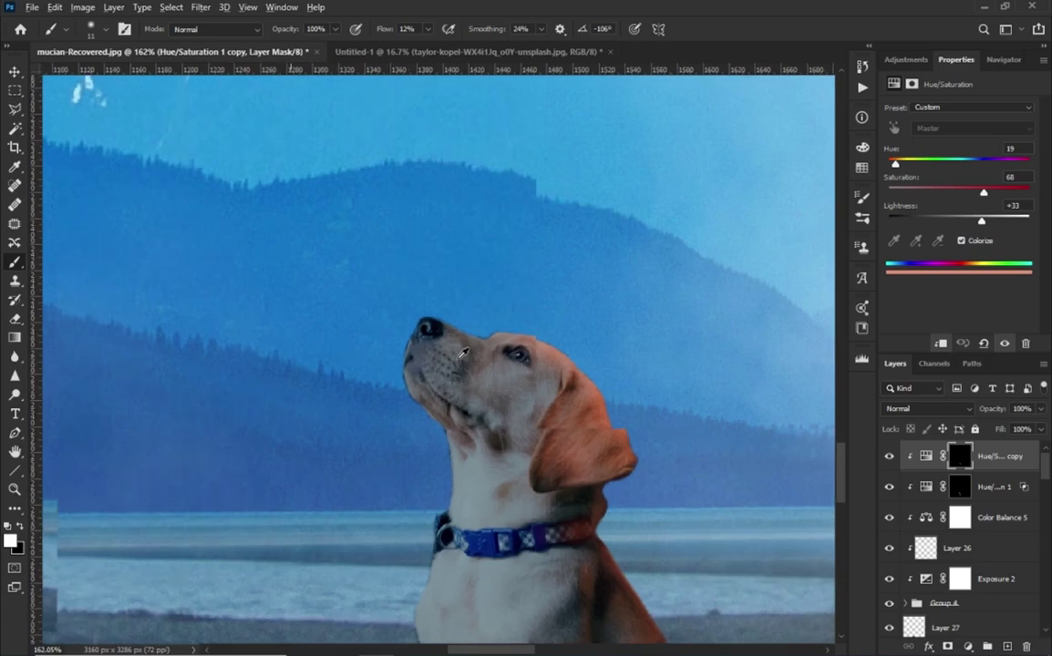
{"action": "scroll", "coordinate": [473, 373], "scroll_direction": "up", "scroll_amount": 2}
{"action": "left_click_drag", "start_coordinate": [408, 310], "coordinate": [421, 317]}
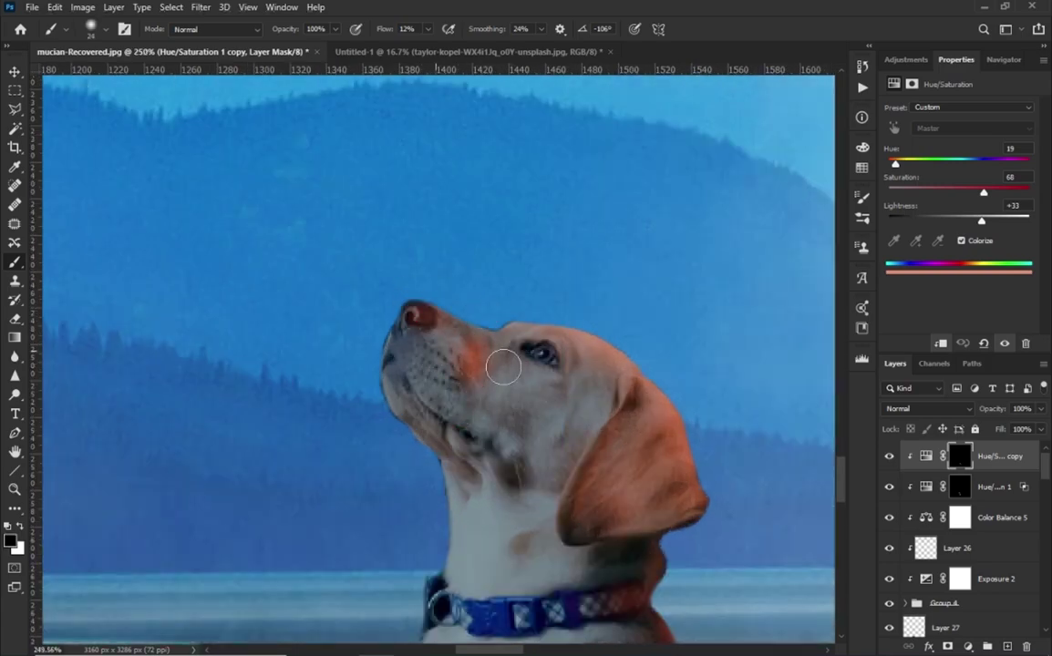
Zoom back out to actual size to check the tinted nose.
{"action": "scroll", "coordinate": [500, 416], "scroll_direction": "down", "scroll_amount": 2}
{"action": "scroll", "coordinate": [500, 416], "scroll_direction": "down", "scroll_amount": 2}
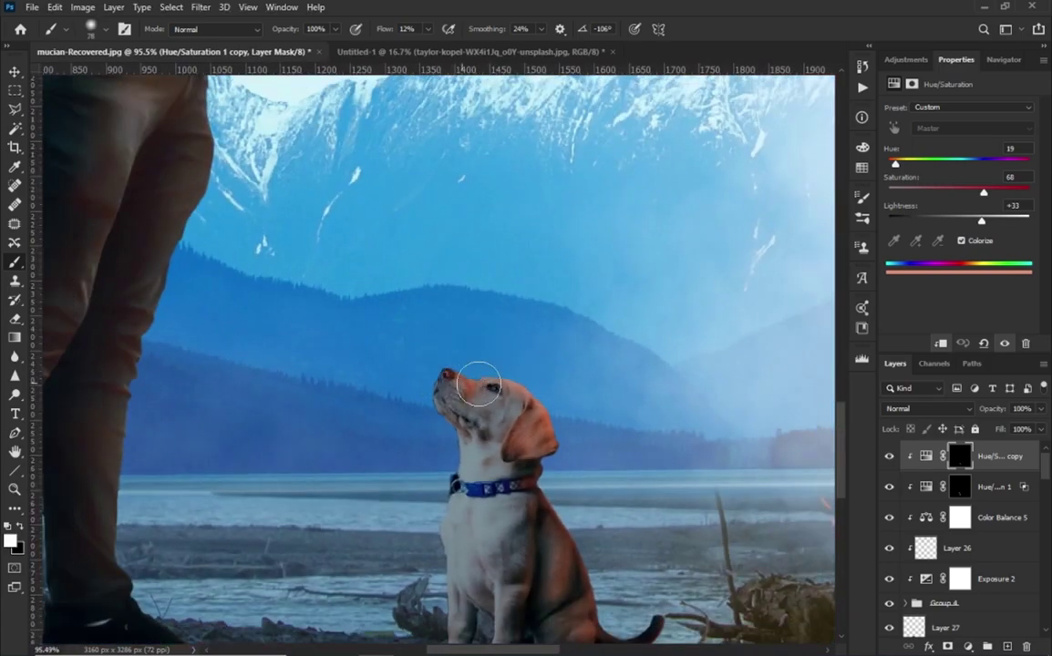
{"action": "scroll", "coordinate": [483, 401], "scroll_direction": "down", "scroll_amount": 2}
{"action": "scroll", "coordinate": [510, 451], "scroll_direction": "down", "scroll_amount": 2}
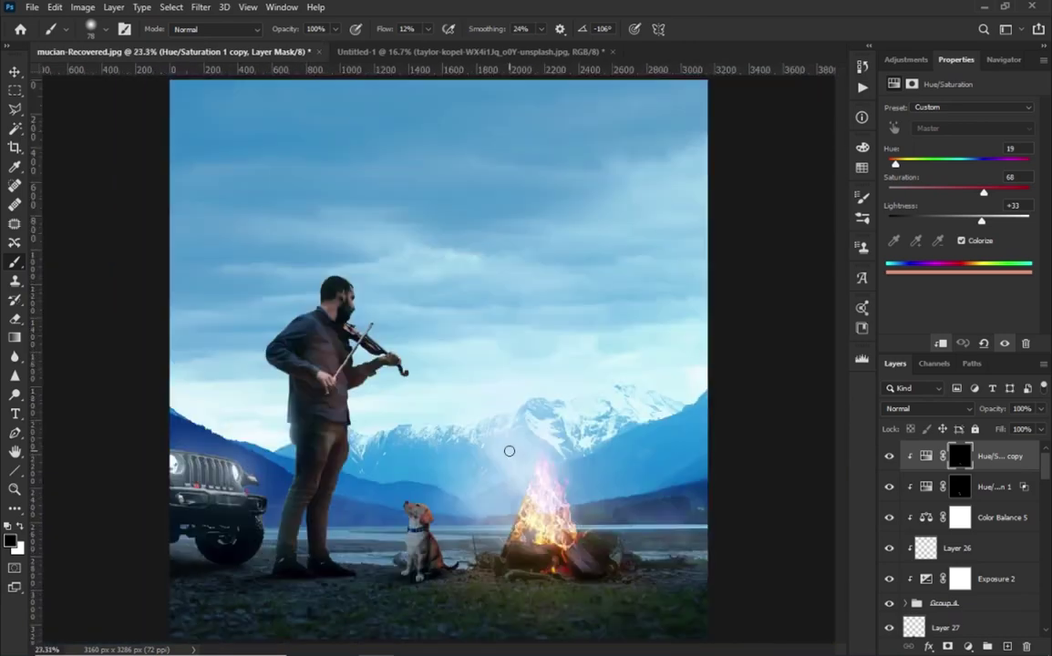
{"action": "key", "text": "ctrl+1"}
{"action": "scroll", "coordinate": [497, 428], "scroll_direction": "down", "scroll_amount": 5}
{"action": "scroll", "coordinate": [423, 446], "scroll_direction": "down", "scroll_amount": 2}
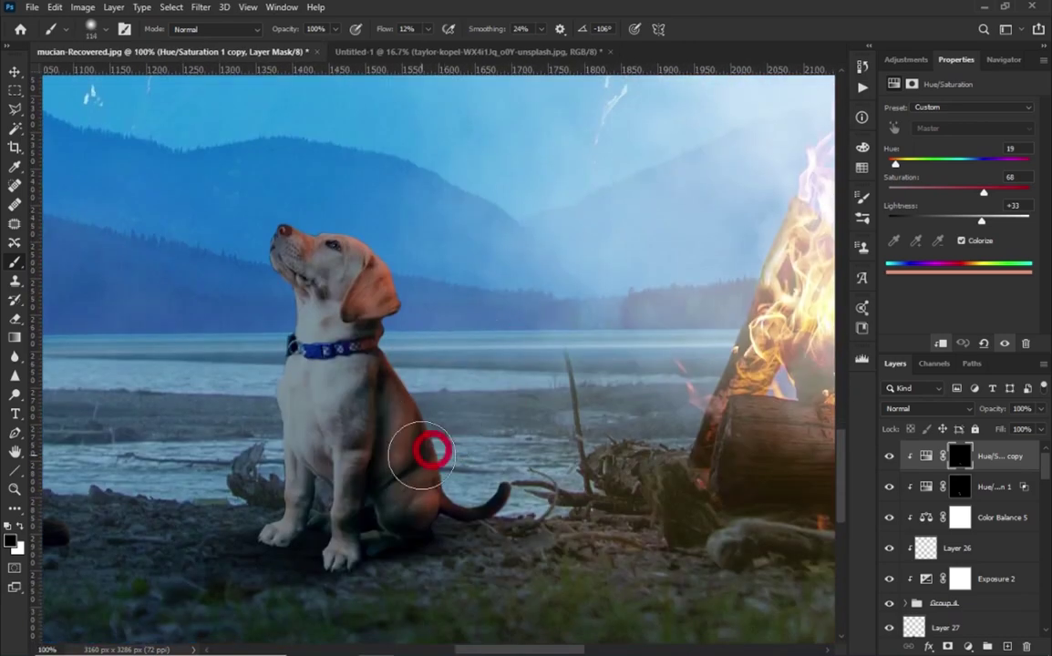
{"action": "scroll", "coordinate": [411, 469], "scroll_direction": "down", "scroll_amount": 2}
{"action": "scroll", "coordinate": [428, 510], "scroll_direction": "up", "scroll_amount": 2}
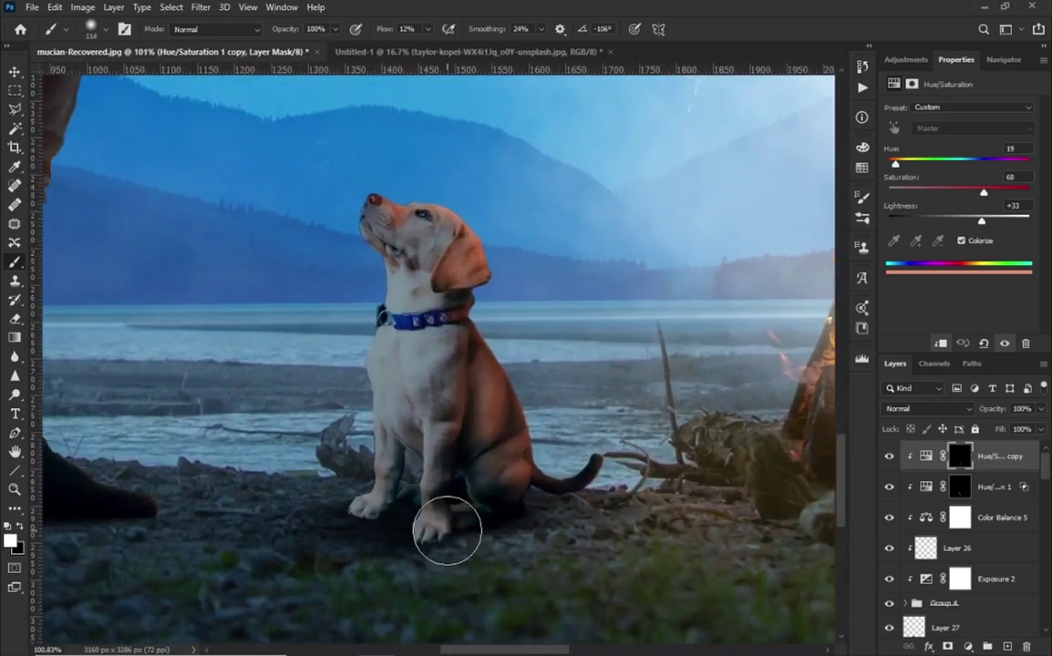
{"action": "scroll", "coordinate": [420, 493], "scroll_direction": "down", "scroll_amount": 1}
{"action": "left_click", "coordinate": [968, 646]}
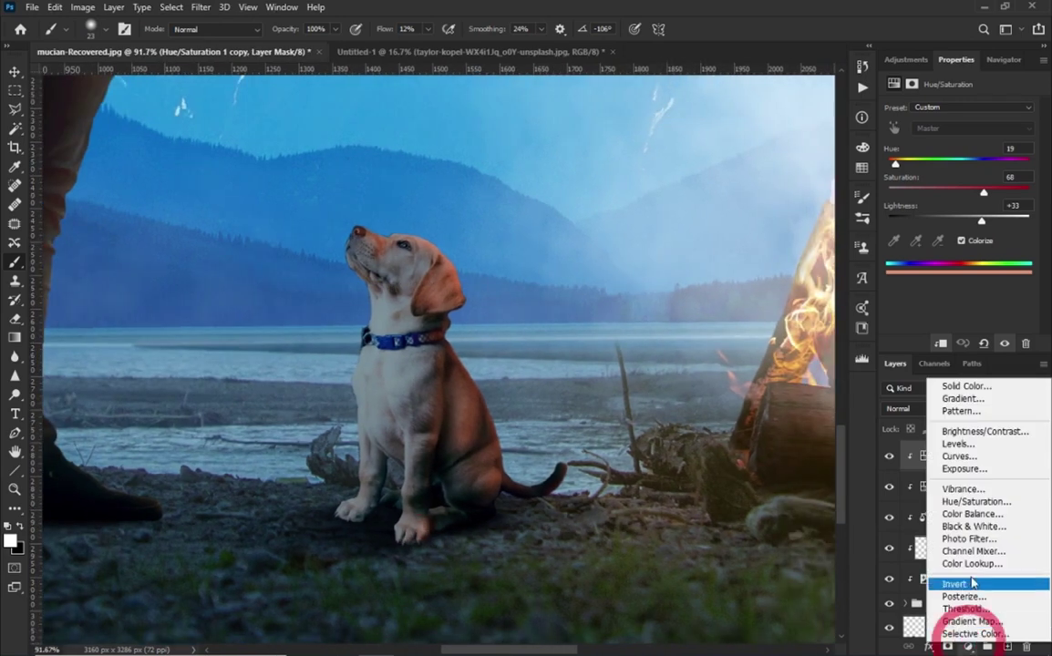
Add a clipped Hue/Saturation with Colorize at Hue 198, Saturation 53, Lightness +23.
{"action": "left_click", "coordinate": [889, 455]}
{"action": "key", "text": "ctrl+alt+g"}
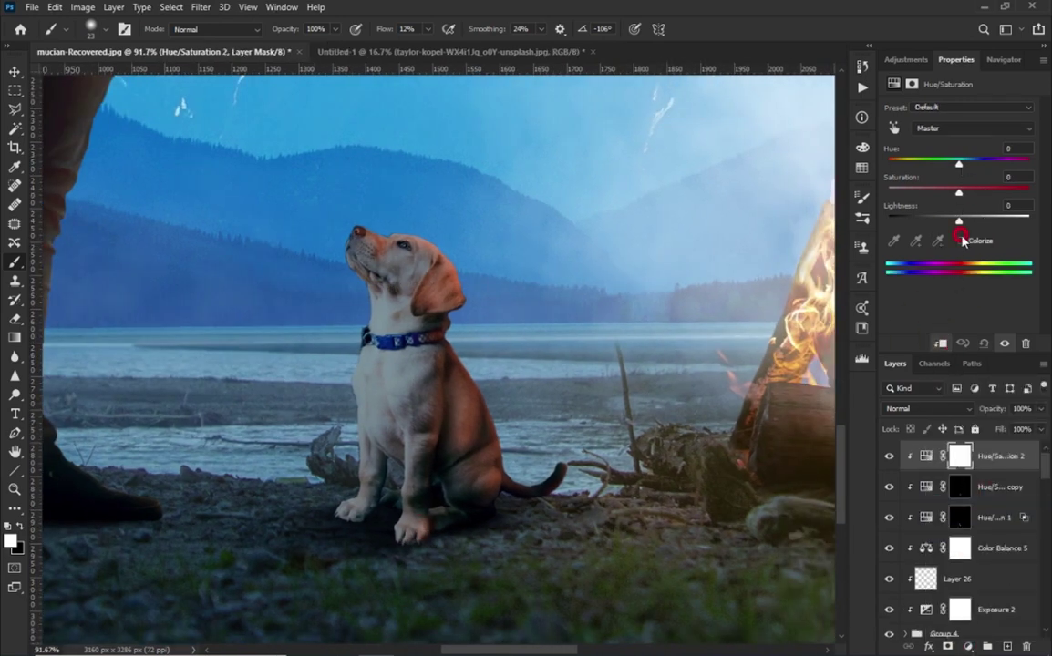
{"action": "left_click", "coordinate": [961, 242]}
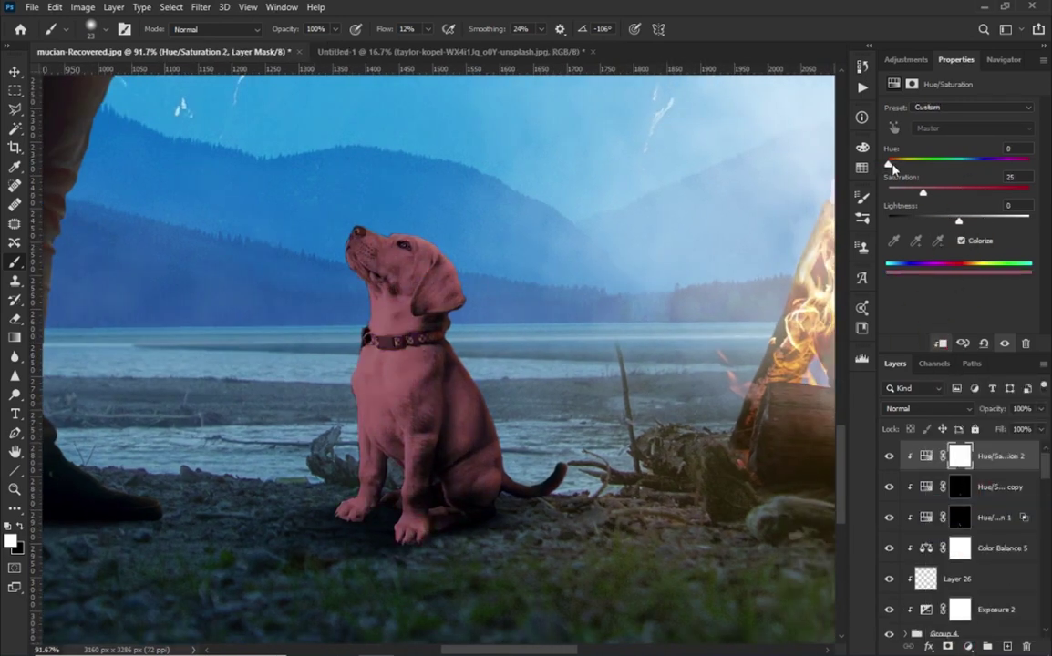
{"action": "left_click", "coordinate": [967, 162]}
{"action": "mouse_move", "coordinate": [923, 195]}
{"action": "left_mouse_down"}
{"action": "mouse_move", "coordinate": [956, 192]}
{"action": "mouse_move", "coordinate": [974, 220]}
{"action": "left_mouse_up"}
Invert the blue tint's mask and paint it over the collar's red spots with a tiny brush.
{"action": "left_click", "coordinate": [932, 407]}
{"action": "key", "text": "Escape"}
{"action": "key", "text": "ctrl+i"}
{"action": "mouse_move", "coordinate": [318, 383]}
{"action": "left_mouse_down"}
{"action": "mouse_move", "coordinate": [339, 468]}
{"action": "mouse_move", "coordinate": [318, 500]}
{"action": "mouse_move", "coordinate": [329, 509]}
{"action": "left_mouse_up"}
{"action": "scroll", "coordinate": [329, 509], "scroll_direction": "up", "scroll_amount": 1}
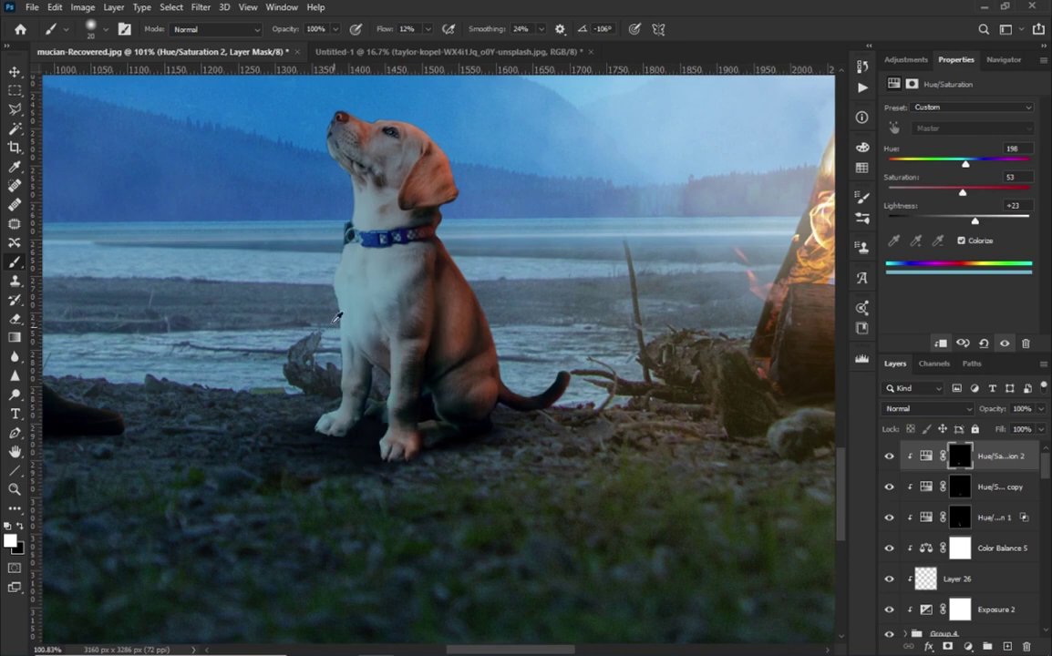
{"action": "scroll", "coordinate": [327, 171], "scroll_direction": "up", "scroll_amount": 3}
{"action": "left_click_drag", "start_coordinate": [410, 176], "coordinate": [399, 193]}
{"action": "left_click_drag", "start_coordinate": [353, 119], "coordinate": [347, 108]}
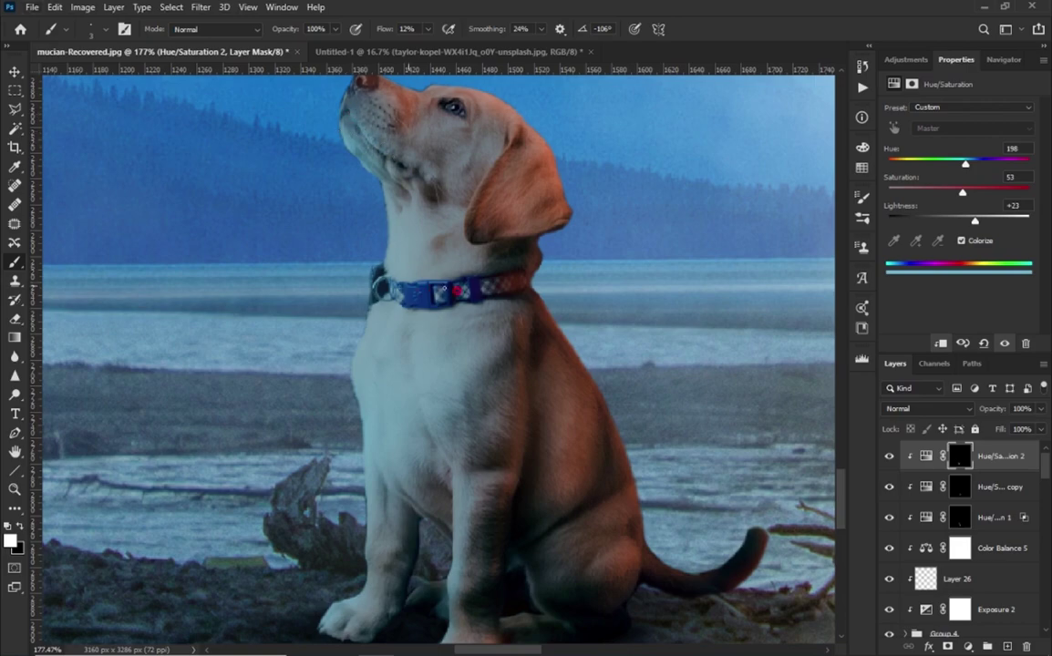
{"action": "left_click_drag", "start_coordinate": [387, 290], "coordinate": [459, 301]}
Fit the image in view and add a Curves adjustment above Color Balance 5.
{"action": "key", "text": "ctrl+0"}
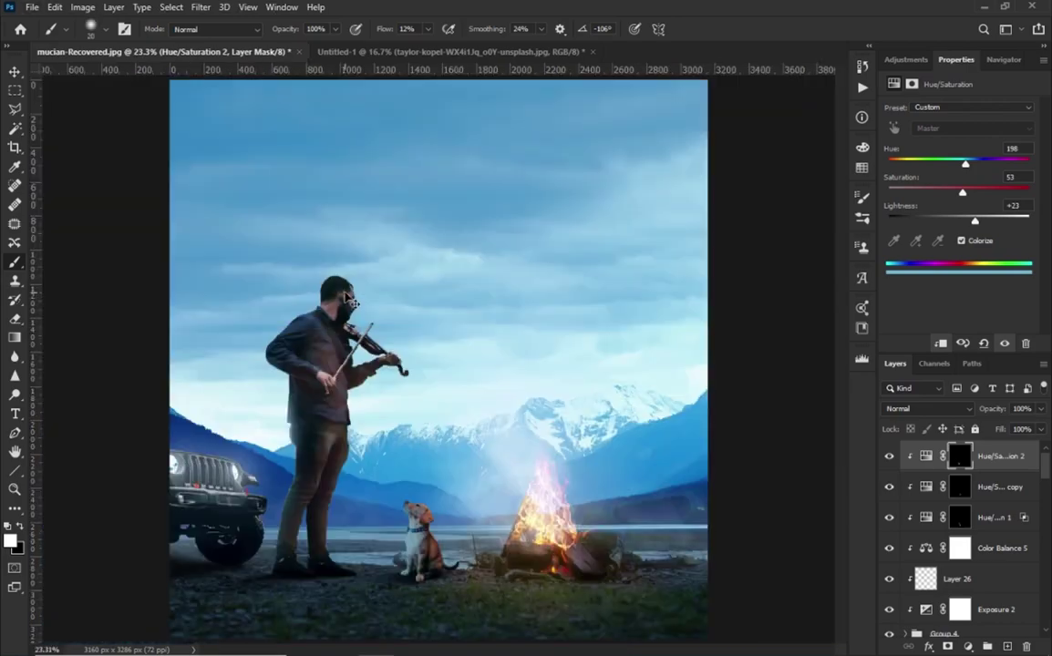
{"action": "left_click", "coordinate": [960, 548]}
{"action": "left_click", "coordinate": [967, 646]}
{"action": "left_click", "coordinate": [957, 459]}
Raise the curve's black point and pull its midpoint down.
{"action": "left_click_drag", "start_coordinate": [973, 197], "coordinate": [976, 208]}
{"action": "mouse_move", "coordinate": [917, 254]}
{"action": "left_mouse_down"}
{"action": "mouse_move", "coordinate": [927, 251]}
{"action": "mouse_move", "coordinate": [919, 265]}
{"action": "left_mouse_up"}
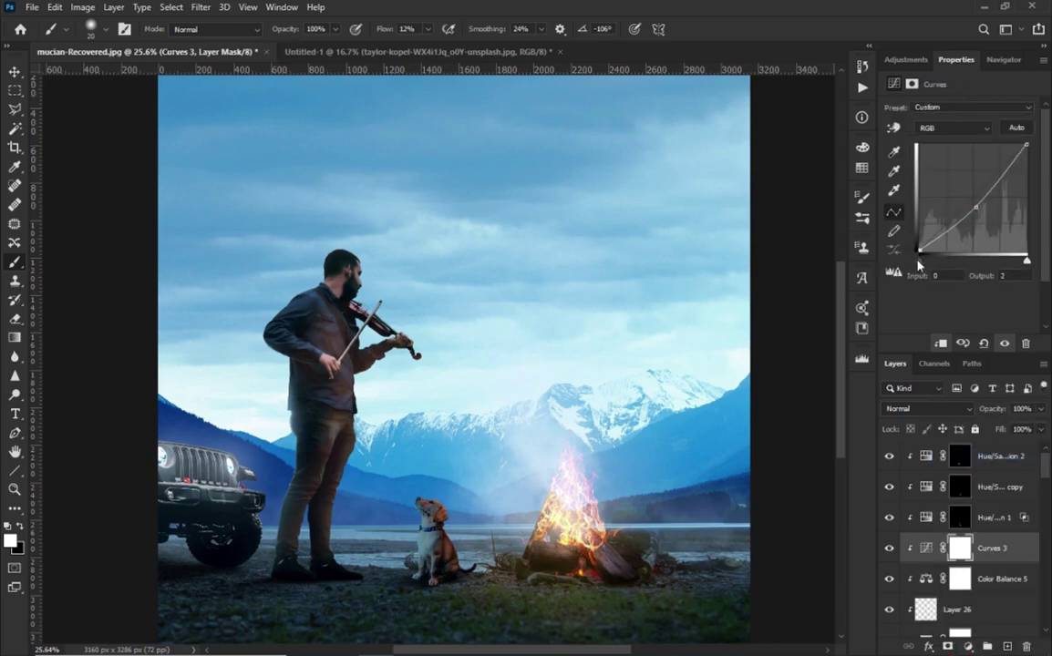
{"action": "mouse_move", "coordinate": [978, 208]}
{"action": "left_mouse_down"}
{"action": "mouse_move", "coordinate": [988, 212]}
{"action": "mouse_move", "coordinate": [975, 209]}
{"action": "left_mouse_up"}
Select the top Hue/Saturation 2 layer and add a Selective Color adjustment above it.
{"action": "key", "text": "alt+bracketright"}
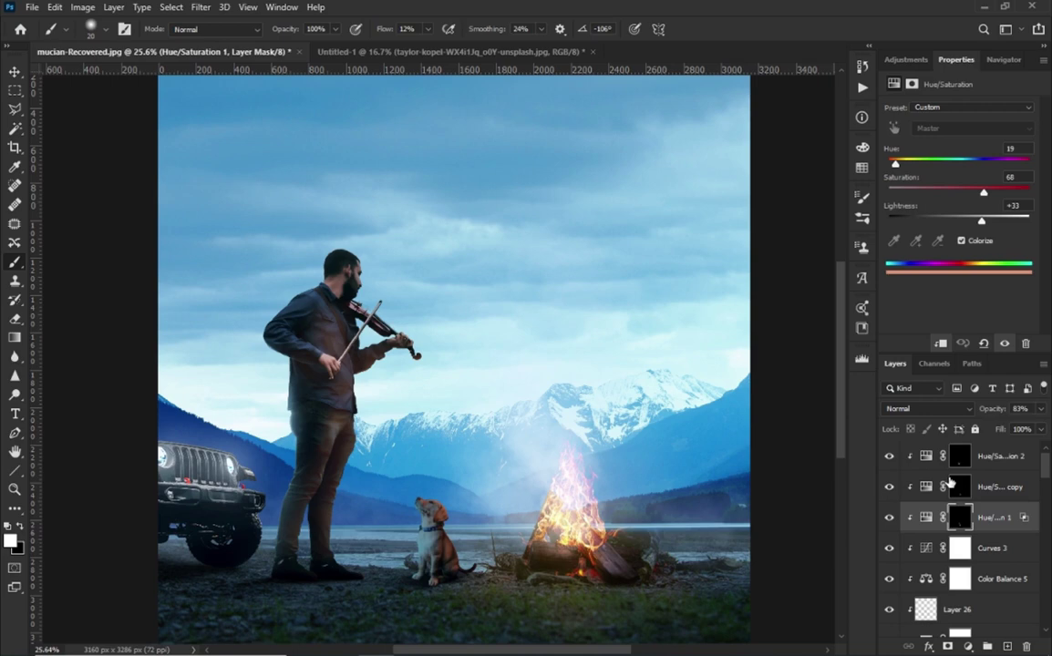
{"action": "key", "text": "alt+bracketright"}
{"action": "key", "text": "alt+bracketright"}
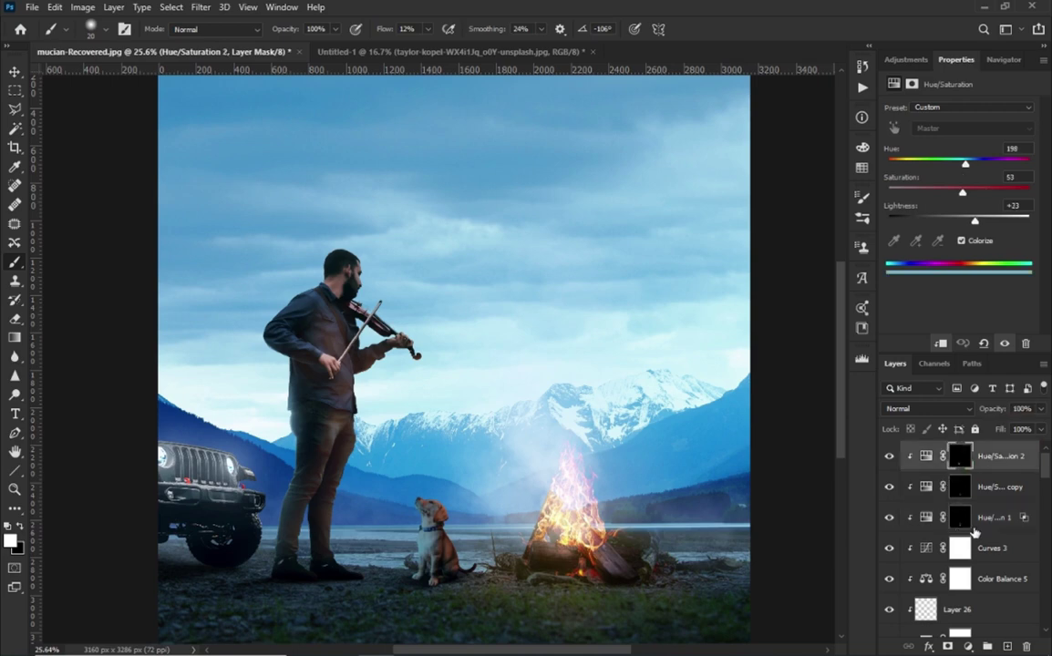
{"action": "key", "text": "ctrl+alt+shift+s"}
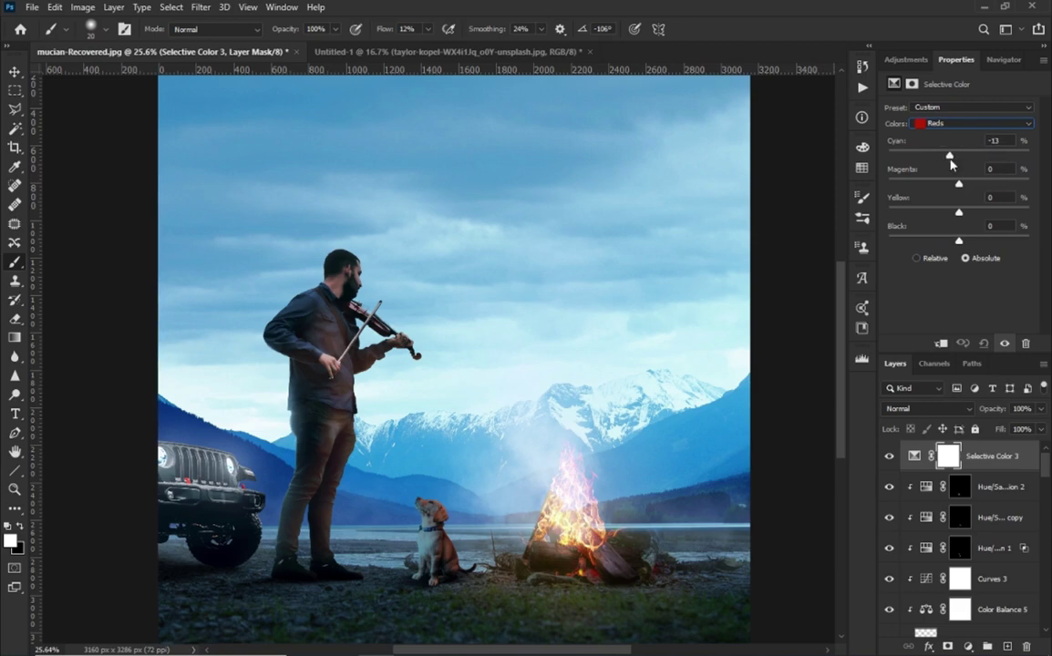
In Selective Color, reduce magenta and yellow in the Reds and add magenta to the Yellows.
{"action": "left_click_drag", "start_coordinate": [967, 191], "coordinate": [955, 185]}
{"action": "left_click_drag", "start_coordinate": [991, 219], "coordinate": [979, 217]}
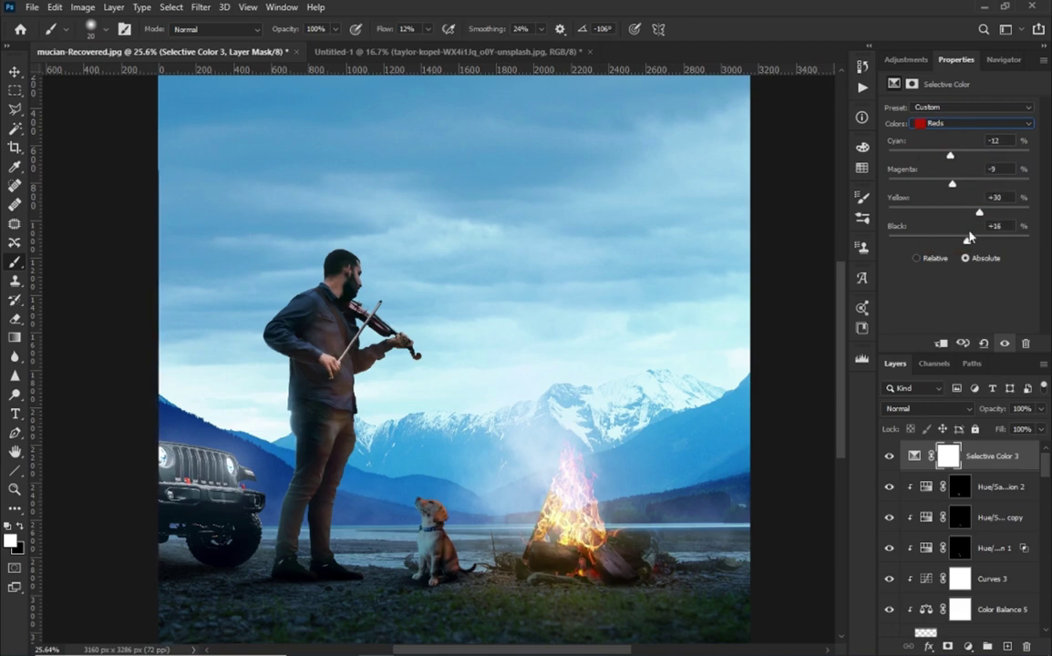
{"action": "left_click", "coordinate": [974, 123]}
{"action": "left_click", "coordinate": [939, 137]}
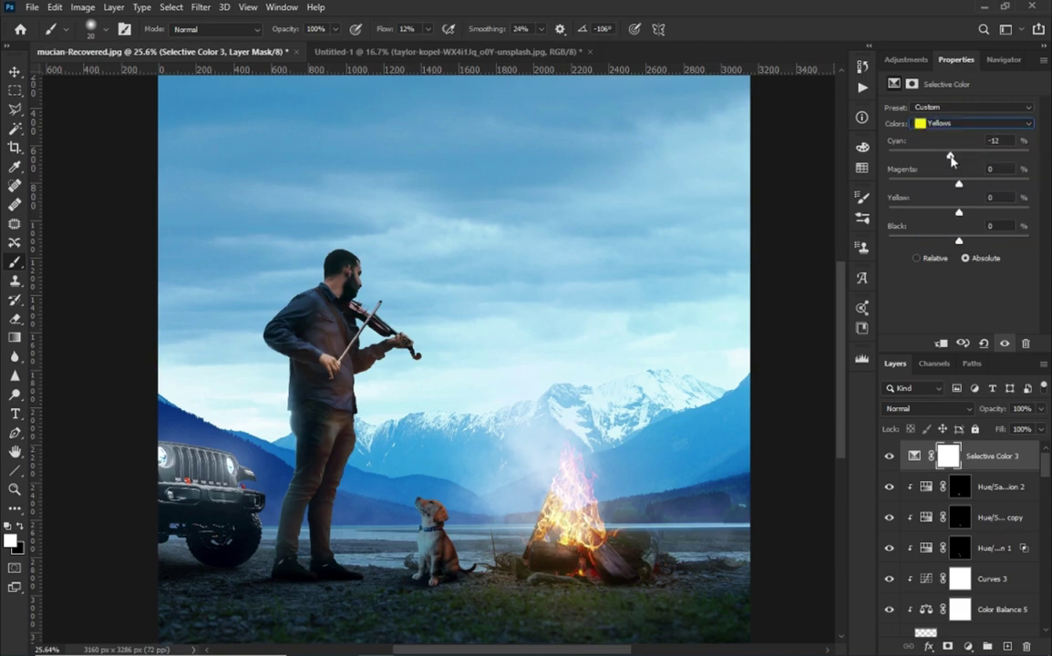
{"action": "left_click_drag", "start_coordinate": [950, 189], "coordinate": [960, 191]}
Step through Greens and Cyans, then add cyan and a touch of yellow to the Blues.
{"action": "left_click", "coordinate": [973, 123]}
{"action": "left_click", "coordinate": [939, 148]}
{"action": "left_click", "coordinate": [973, 123]}
{"action": "left_click", "coordinate": [934, 168]}
{"action": "left_click", "coordinate": [974, 123]}
{"action": "left_click", "coordinate": [958, 159]}
{"action": "left_click_drag", "start_coordinate": [950, 155], "coordinate": [966, 155]}
{"action": "left_click_drag", "start_coordinate": [957, 212], "coordinate": [959, 212]}
Darken the Neutrals slightly and move on to the Blacks range.
{"action": "scroll", "coordinate": [959, 123], "scroll_direction": "down", "scroll_amount": 2}
{"action": "left_click", "coordinate": [959, 123]}
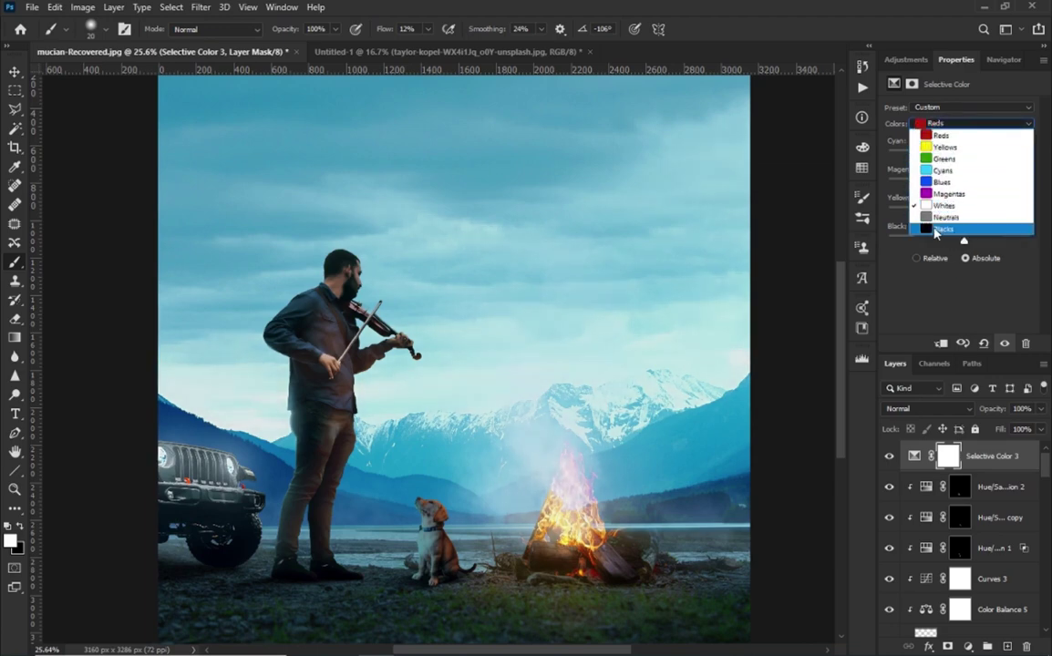
{"action": "left_click", "coordinate": [942, 219]}
{"action": "left_click_drag", "start_coordinate": [959, 241], "coordinate": [960, 243]}
{"action": "left_click", "coordinate": [958, 123]}
{"action": "left_click", "coordinate": [953, 229]}
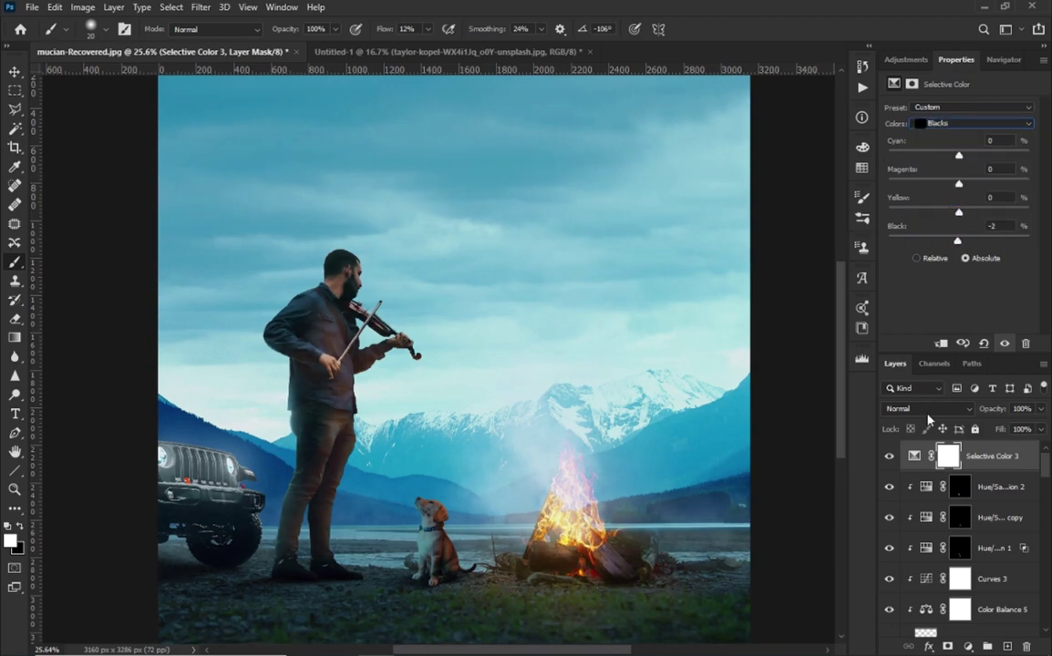
Add a Photo Filter adjustment layer above the Selective Color layer.
{"action": "left_click", "coordinate": [994, 458]}
{"action": "left_click", "coordinate": [969, 646]}
{"action": "left_click", "coordinate": [969, 647]}
{"action": "left_click", "coordinate": [984, 546]}
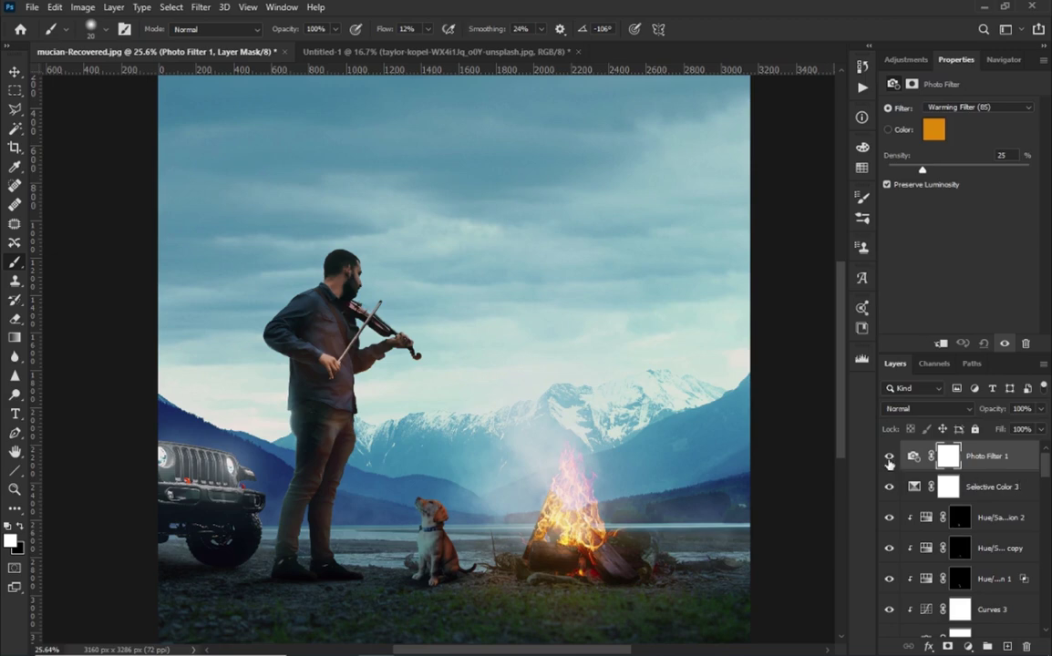
Set the Photo Filter colour to a custom blue, hex 2196f3.
{"action": "left_click", "coordinate": [914, 457]}
{"action": "left_click", "coordinate": [935, 129]}
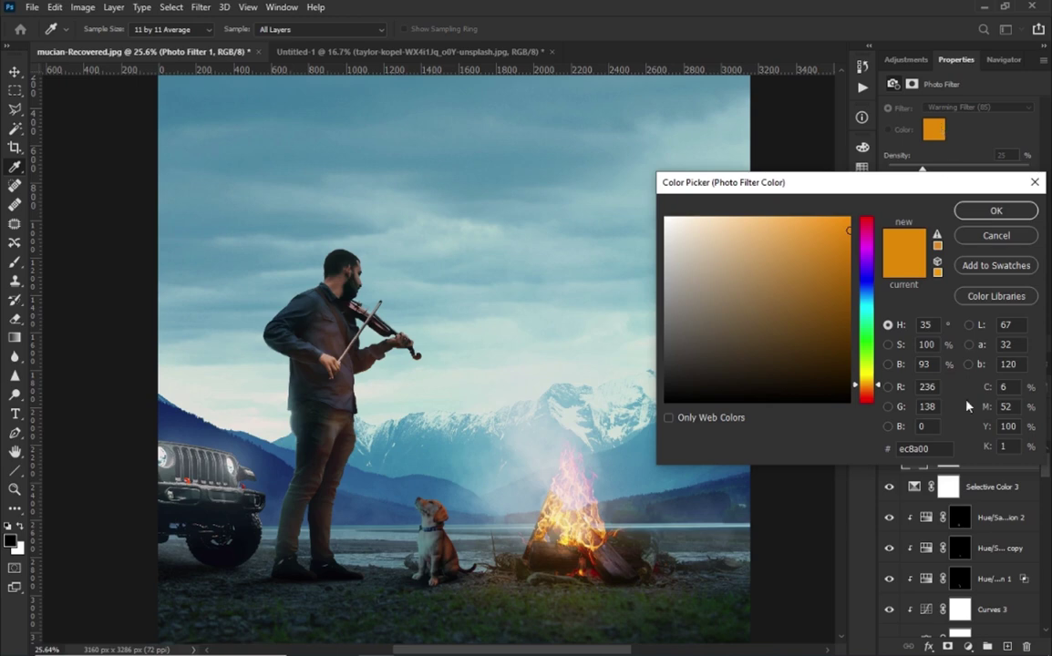
{"action": "type", "text": "2196f3"}
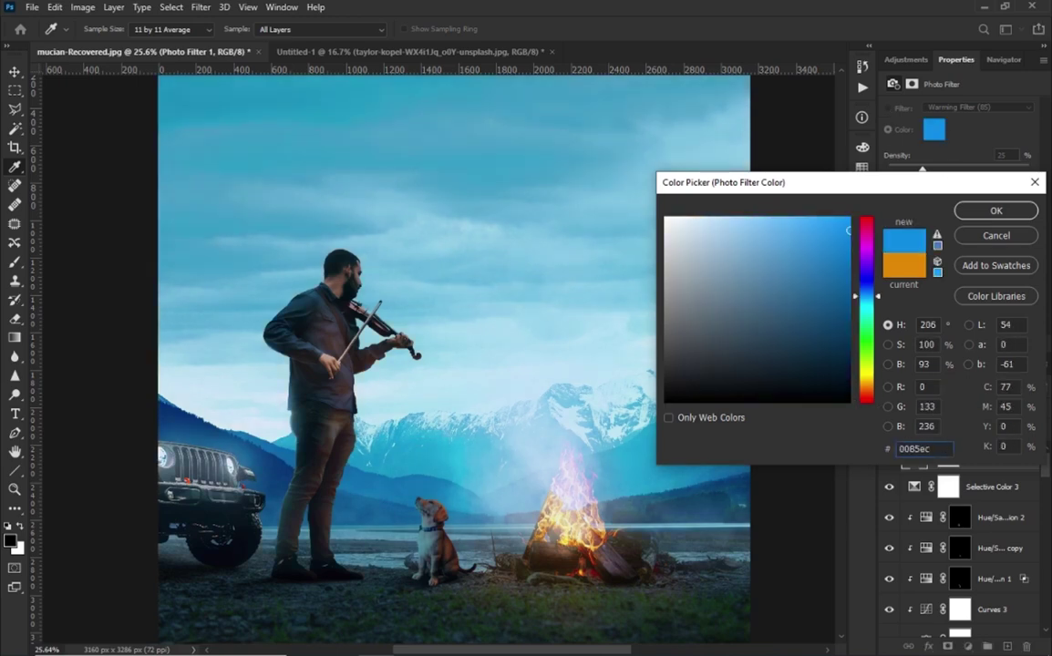
{"action": "key", "text": "Return"}
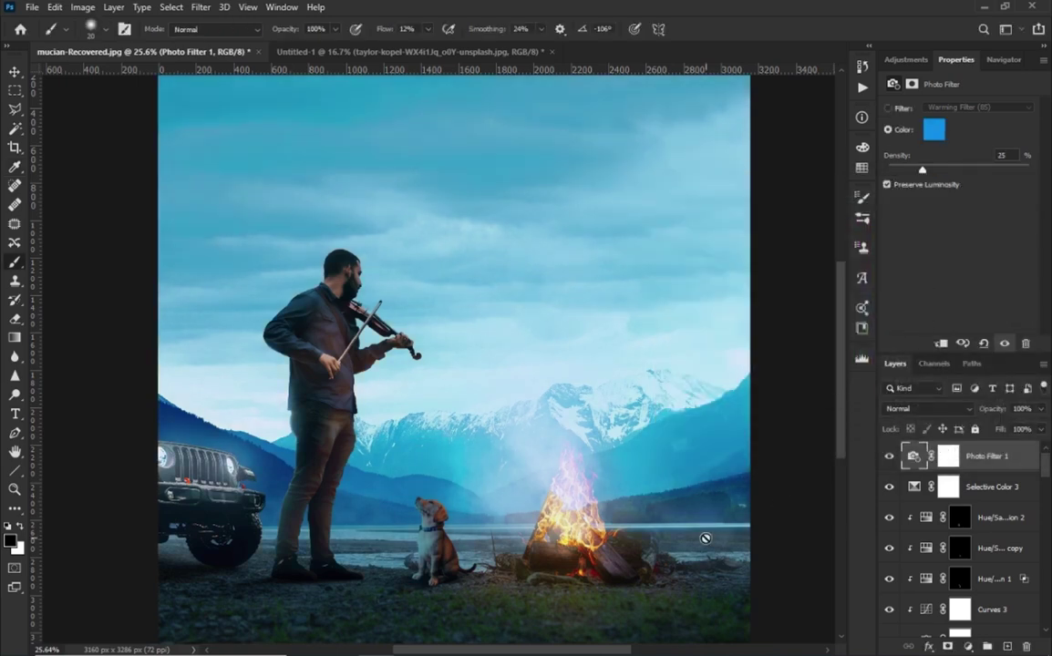
Paint the Photo Filter mask black over the campfire to exclude it from the tint.
{"action": "left_click", "coordinate": [947, 461]}
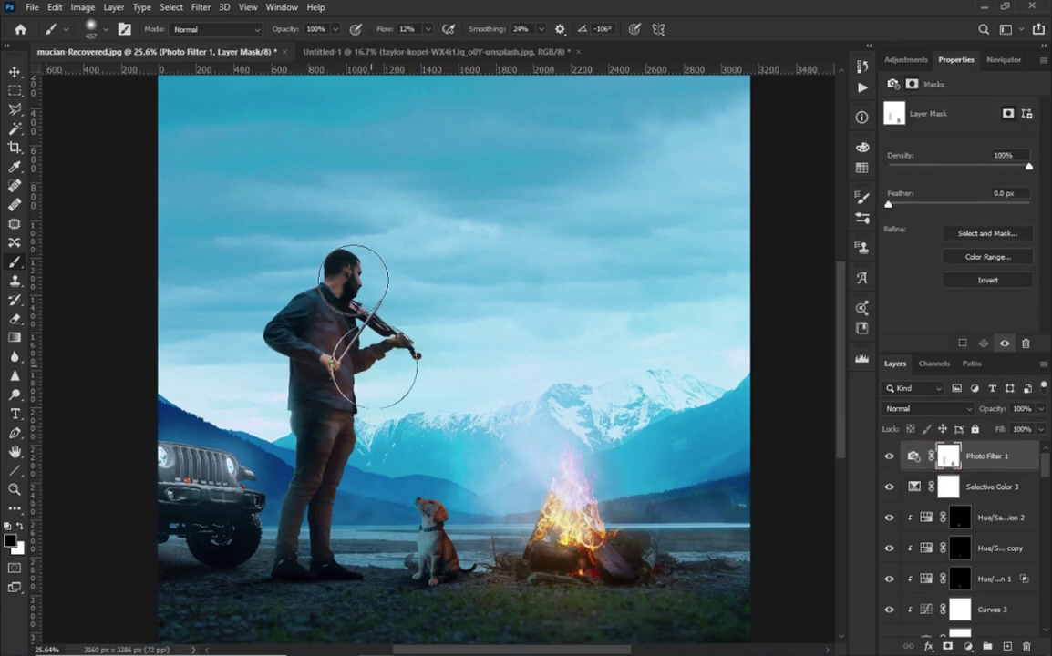
{"action": "left_click_drag", "start_coordinate": [576, 505], "coordinate": [554, 580]}
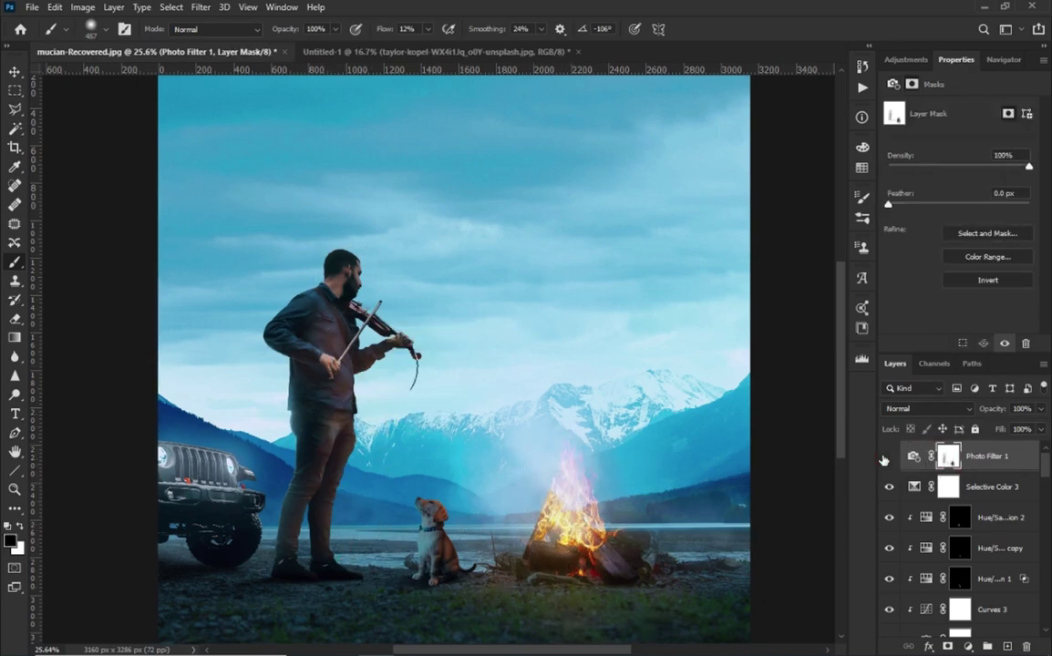
{"action": "left_click", "coordinate": [968, 646]}
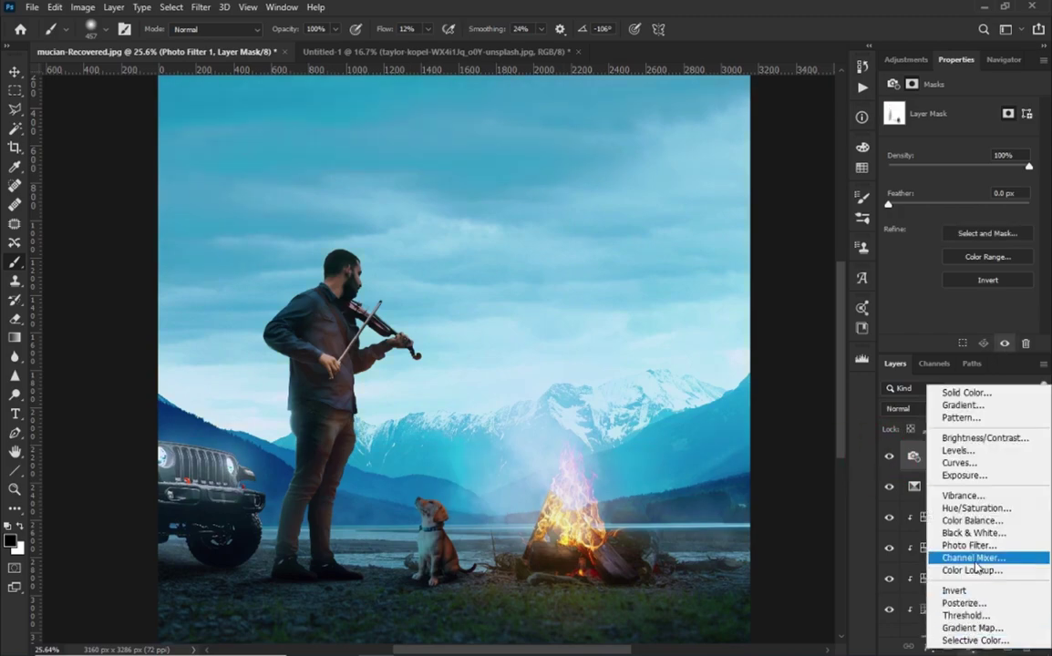
Add a second, light peach Photo Filter and draw a gradient across its mask.
{"action": "left_click", "coordinate": [903, 545]}
{"action": "left_click", "coordinate": [933, 132]}
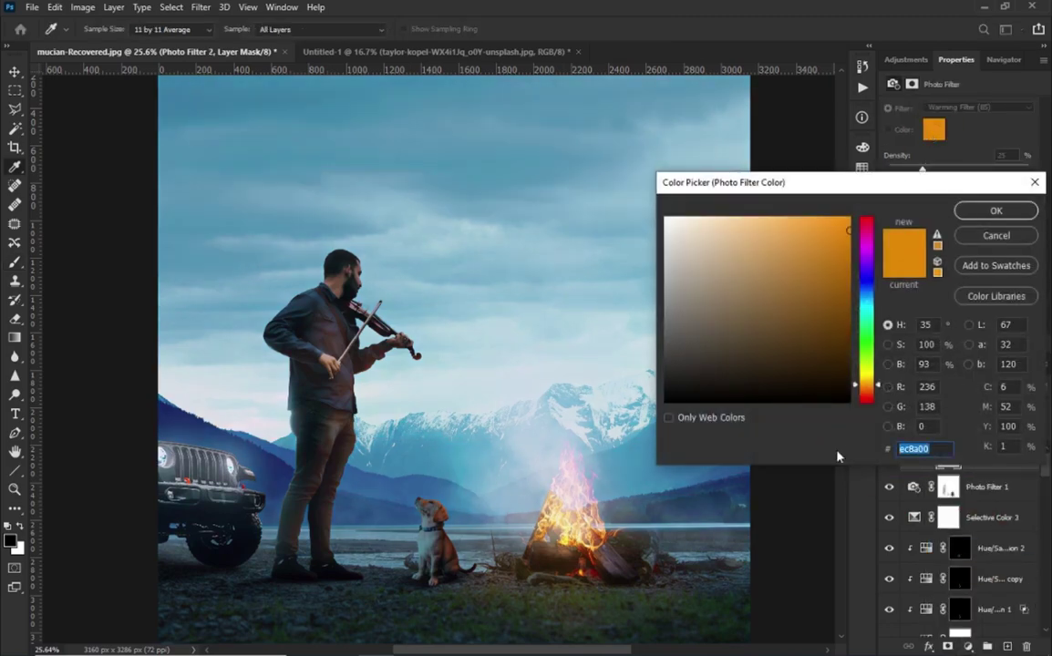
{"action": "key", "text": "Return"}
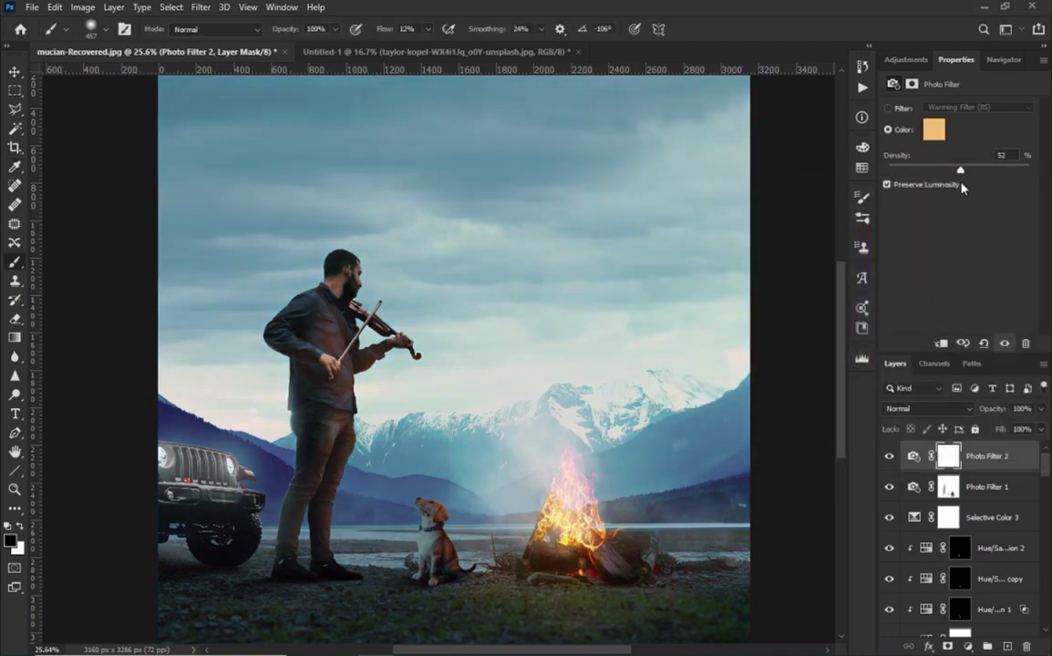
{"action": "key", "text": "g"}
{"action": "scroll", "coordinate": [403, 304], "scroll_direction": "down", "scroll_amount": 2}
{"action": "left_click_drag", "start_coordinate": [425, 345], "coordinate": [688, 611]}
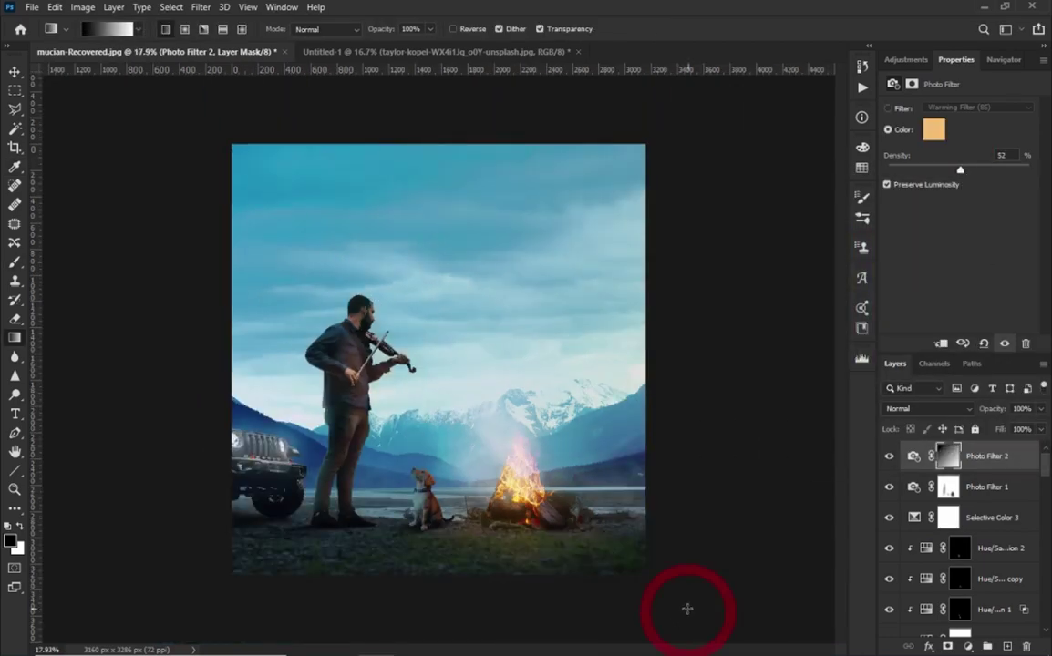
Set Photo Filter 2 to 65% opacity and 92% mask density, then add a Color Lookup layer.
{"action": "left_click_drag", "start_coordinate": [1040, 409], "coordinate": [1027, 430]}
{"action": "left_click_drag", "start_coordinate": [958, 456], "coordinate": [957, 456]}
{"action": "type", "text": "5"}
{"action": "left_click", "coordinate": [912, 84]}
{"action": "left_click_drag", "start_coordinate": [1017, 168], "coordinate": [1013, 170]}
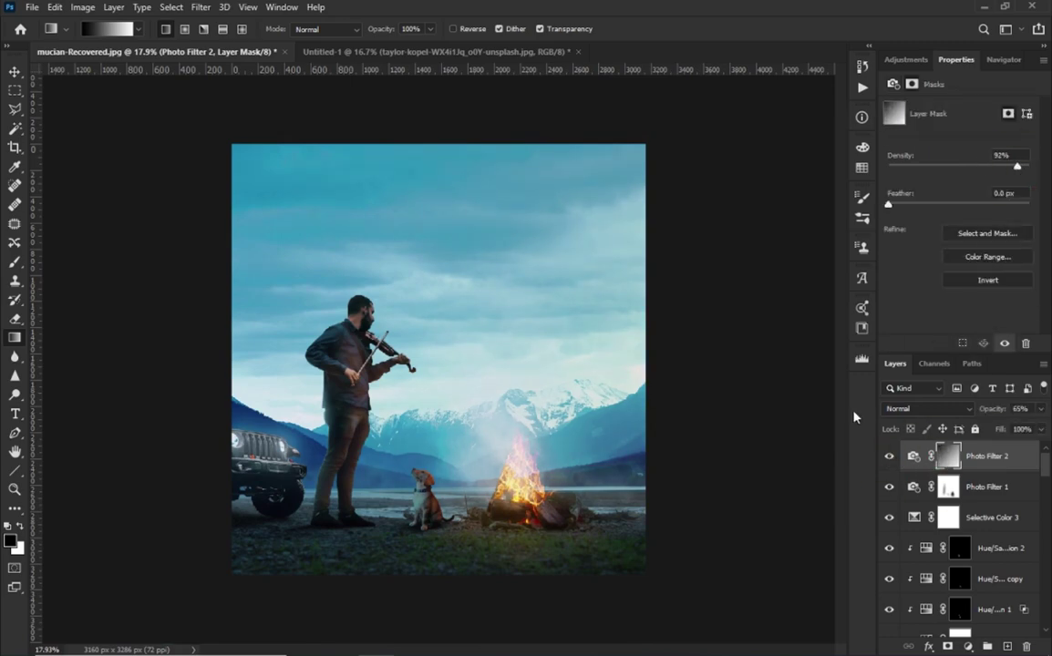
{"action": "left_click", "coordinate": [967, 646]}
{"action": "left_click", "coordinate": [977, 567]}
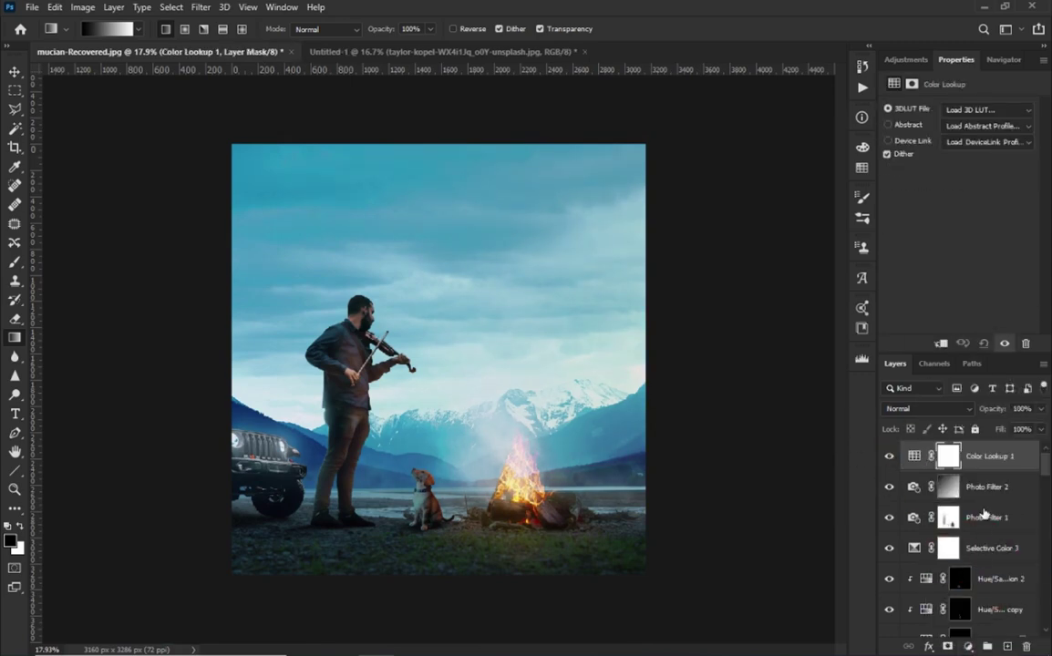
Invert Photo Filter 2's mask to black and paint it back in white around the violinist's legs.
{"action": "left_click", "coordinate": [949, 487]}
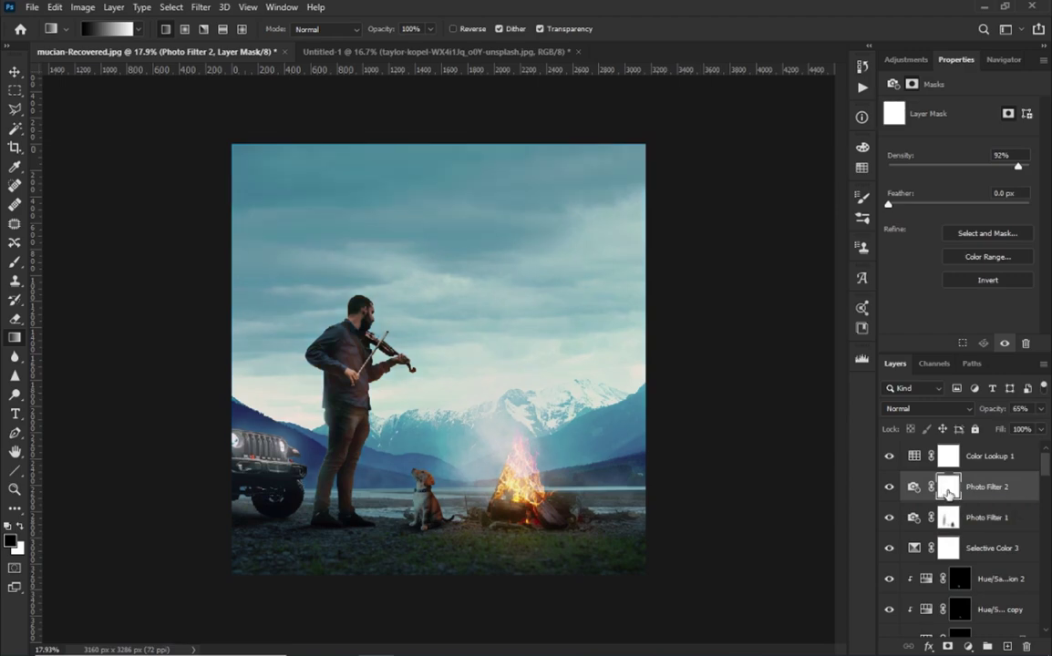
{"action": "key", "text": "b"}
{"action": "key", "text": "ctrl+i"}
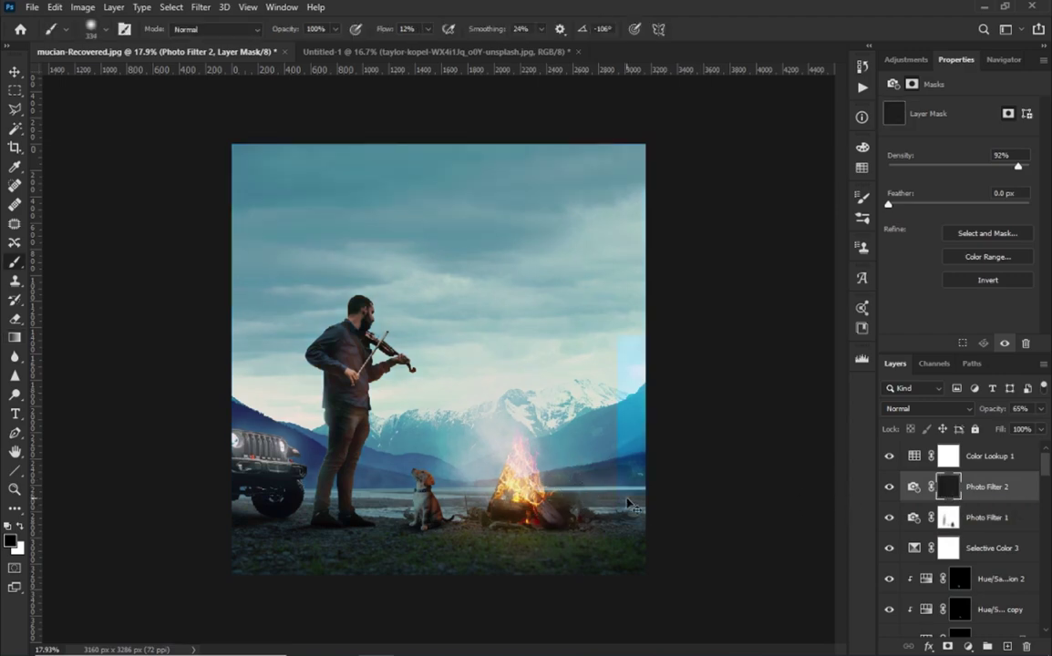
{"action": "key", "text": "x"}
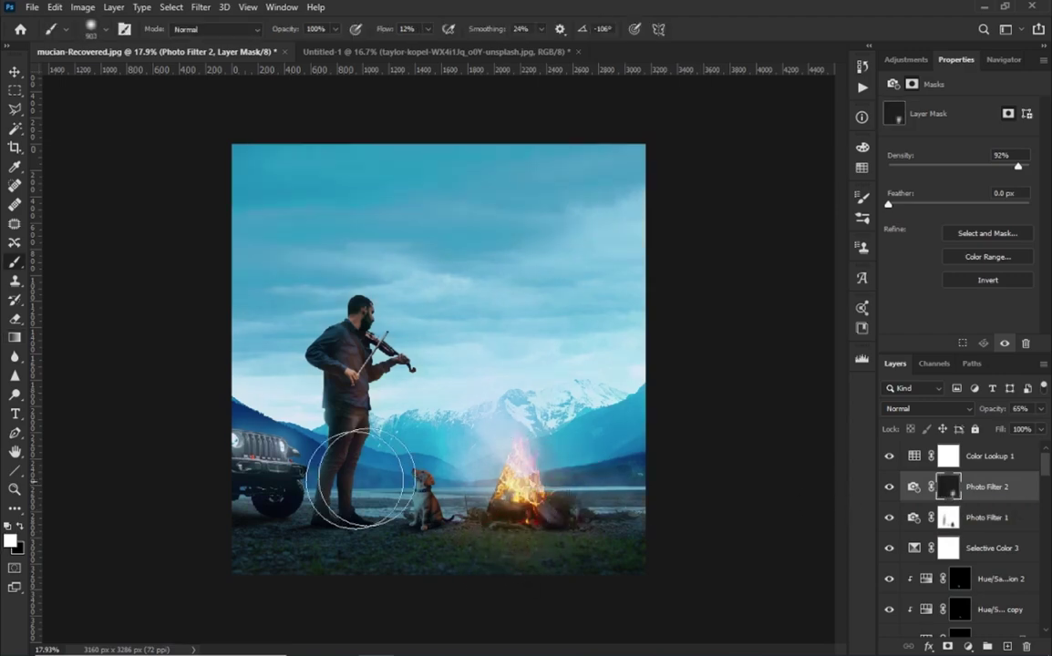
{"action": "left_click_drag", "start_coordinate": [340, 492], "coordinate": [429, 444]}
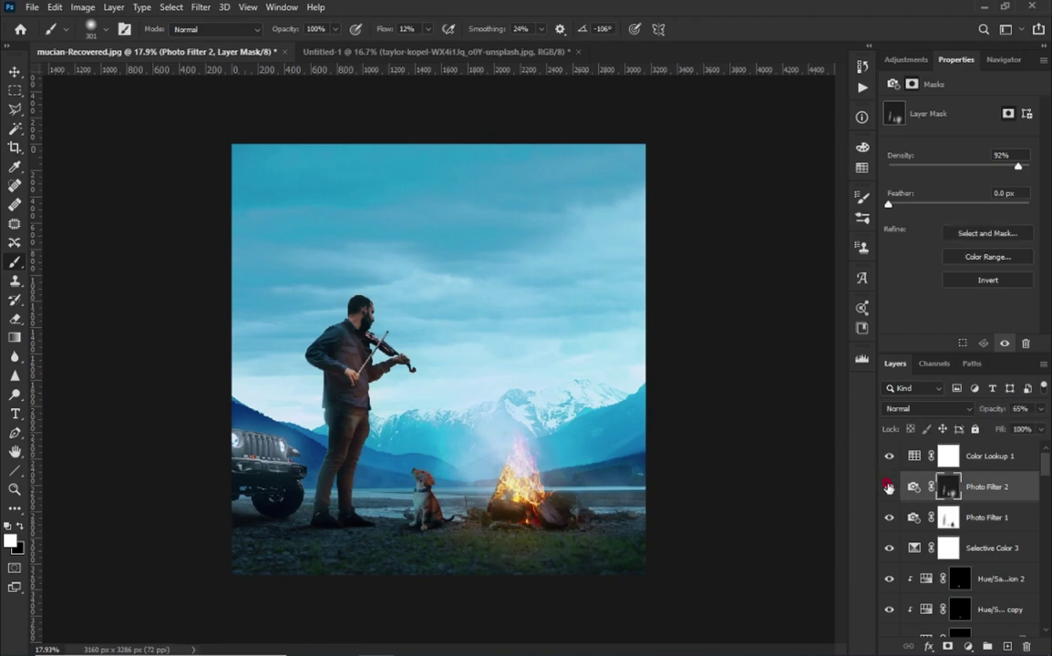
Set the Color Lookup 1 layer to the FallColors.look 3D LUT.
{"action": "left_click", "coordinate": [989, 456]}
{"action": "left_click", "coordinate": [987, 110]}
{"action": "scroll", "coordinate": [903, 228], "scroll_direction": "up", "scroll_amount": 3}
{"action": "left_click", "coordinate": [902, 261]}
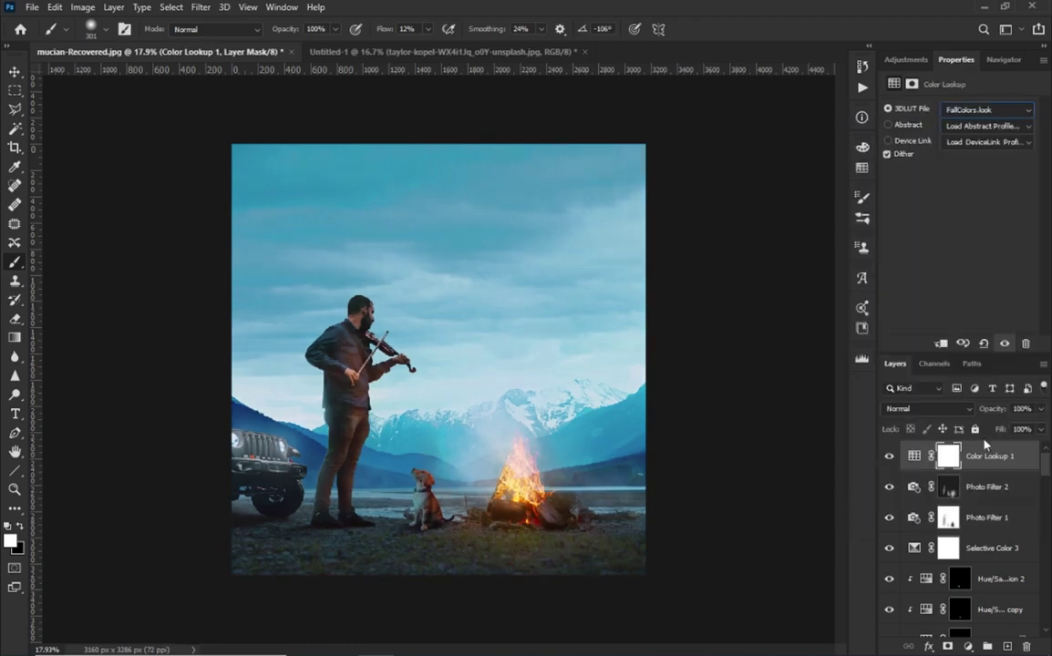
Fade the Color Lookup with a reversed gradient mask, 75% mask density and 67% opacity.
{"action": "left_click", "coordinate": [948, 456]}
{"action": "key", "text": "g"}
{"action": "left_click_drag", "start_coordinate": [136, 208], "coordinate": [487, 421]}
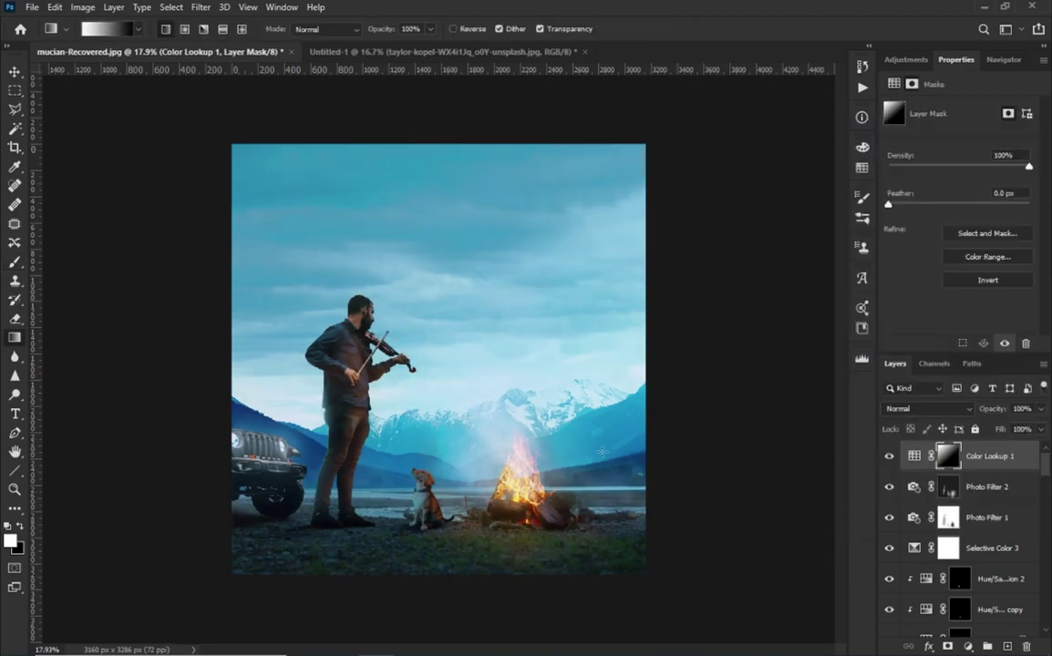
{"action": "key", "text": "x"}
{"action": "key", "text": "ctrl+z"}
{"action": "left_click_drag", "start_coordinate": [425, 297], "coordinate": [717, 533]}
{"action": "left_click_drag", "start_coordinate": [1028, 166], "coordinate": [994, 166]}
{"action": "left_click", "coordinate": [1040, 408]}
{"action": "left_click_drag", "start_coordinate": [1039, 428], "coordinate": [1023, 431]}
{"action": "left_click", "coordinate": [889, 456]}
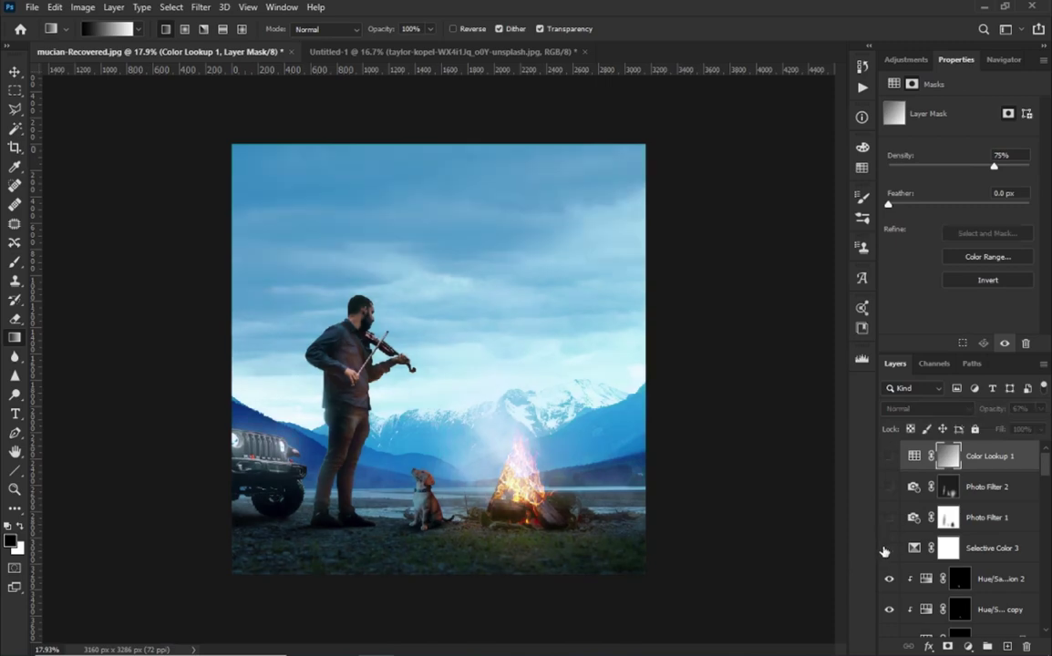
{"action": "right_click", "coordinate": [907, 456]}
Stamp all visible layers into a new layer and open it in the Camera Raw Filter.
{"action": "key", "text": "Escape"}
{"action": "key", "text": "ctrl+shift+alt+e"}
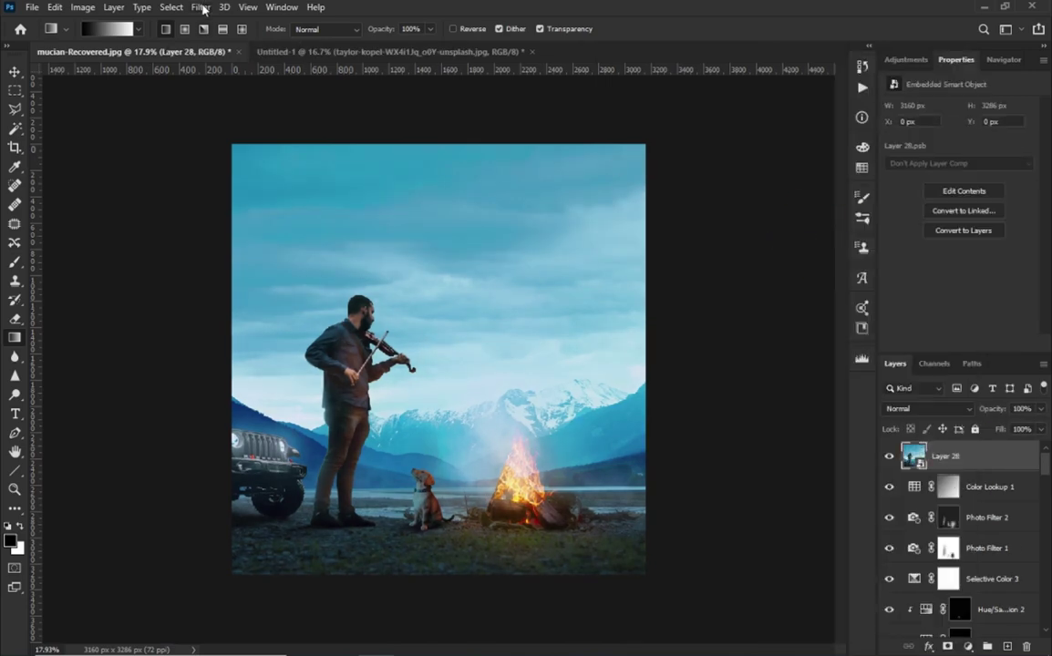
{"action": "key", "text": "v"}
{"action": "left_click", "coordinate": [202, 8]}
{"action": "left_click", "coordinate": [236, 93]}
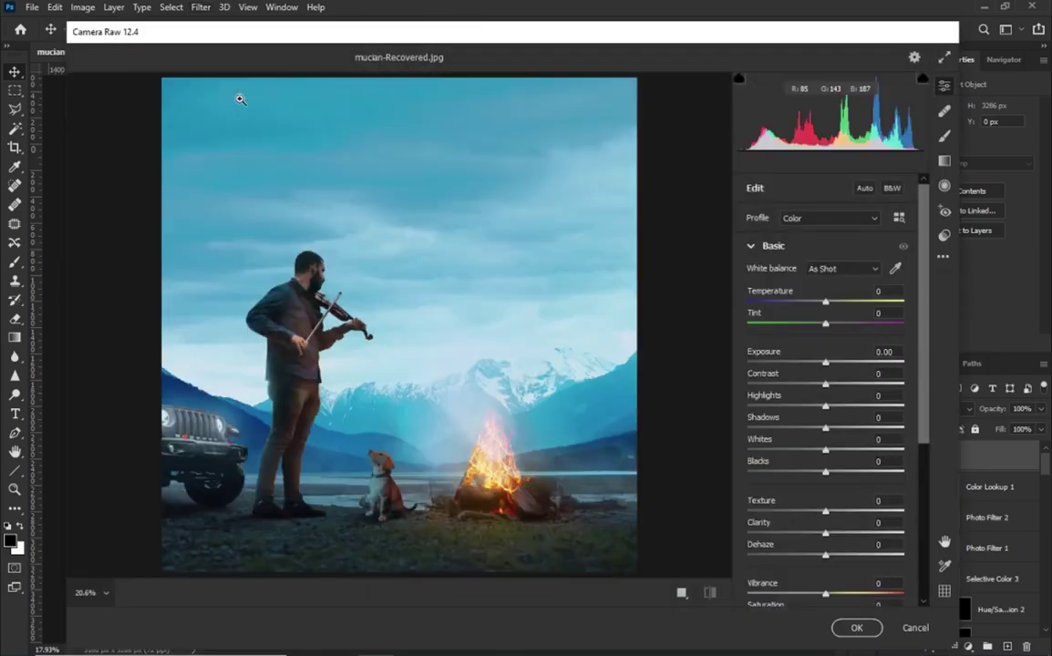
Nudge white balance toward green, raise contrast, lower highlights and set blacks to +10.
{"action": "left_click_drag", "start_coordinate": [826, 302], "coordinate": [818, 323]}
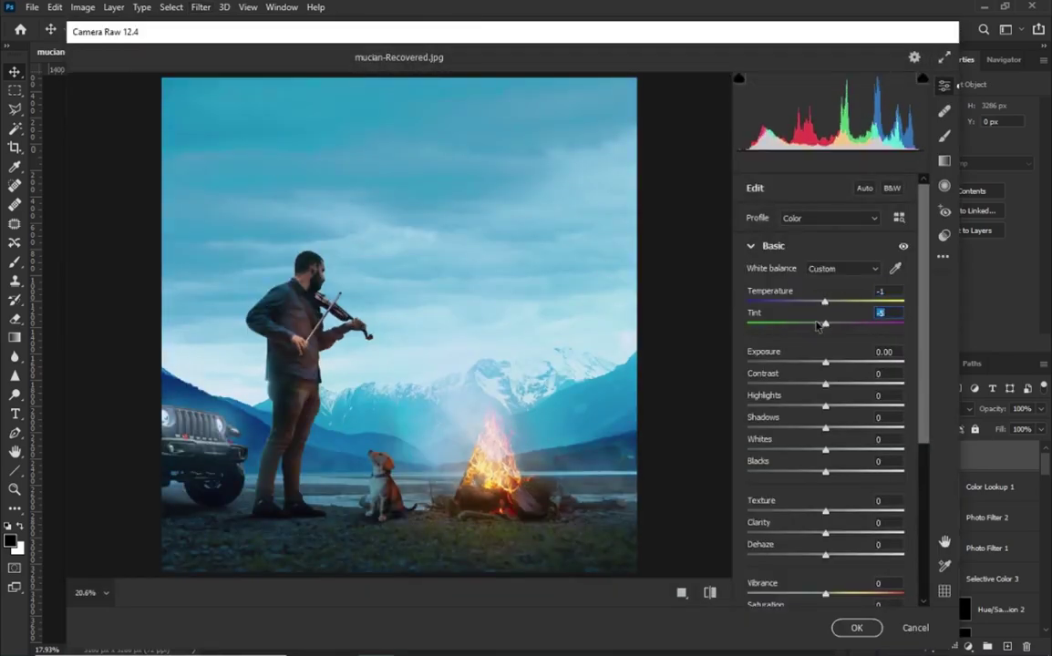
{"action": "left_click_drag", "start_coordinate": [826, 384], "coordinate": [811, 405]}
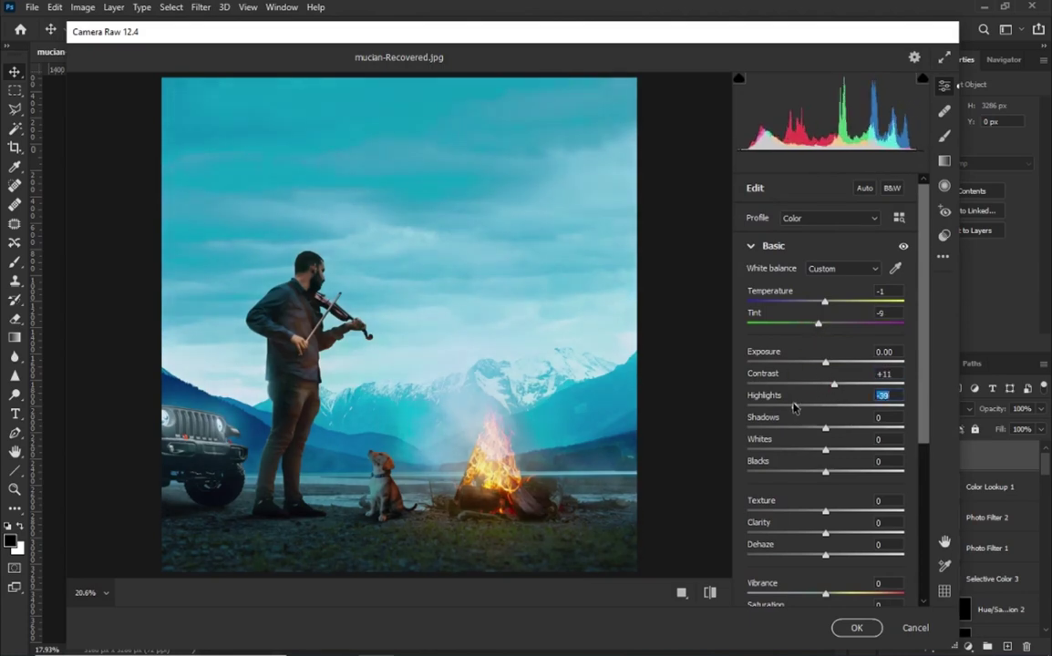
{"action": "mouse_move", "coordinate": [826, 450]}
{"action": "left_mouse_down"}
{"action": "mouse_move", "coordinate": [838, 449]}
{"action": "mouse_move", "coordinate": [821, 428]}
{"action": "left_mouse_up"}
{"action": "left_click_drag", "start_coordinate": [825, 472], "coordinate": [835, 464]}
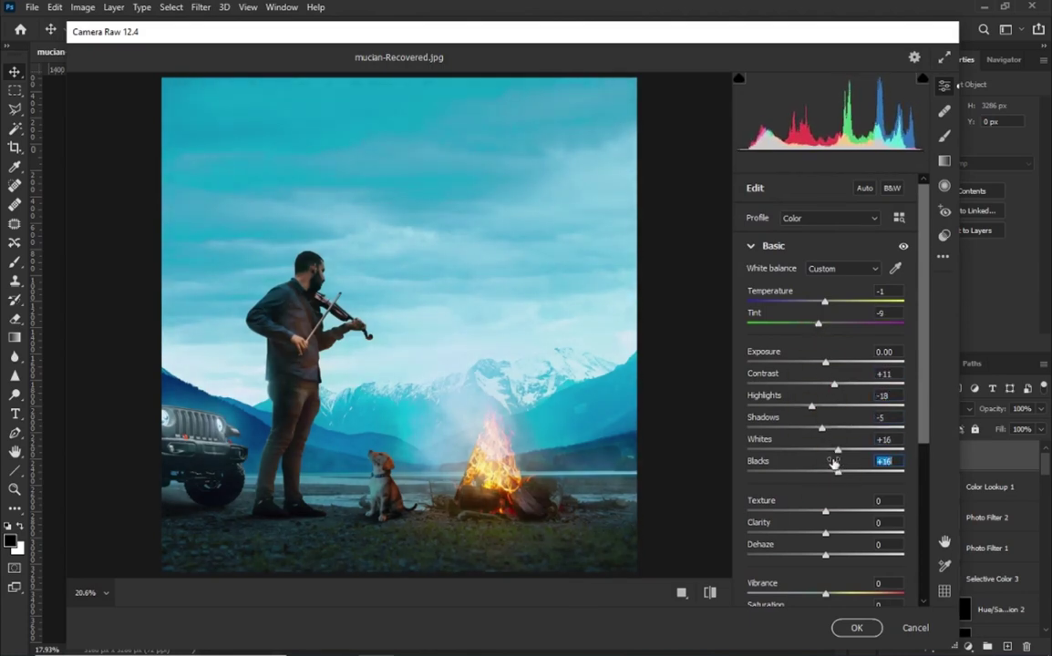
{"action": "left_click", "coordinate": [773, 246]}
In the Color Mixer, shift blues hue to -6, blues saturation +16, oranges +24, aquas luminance +17.
{"action": "left_click", "coordinate": [788, 334]}
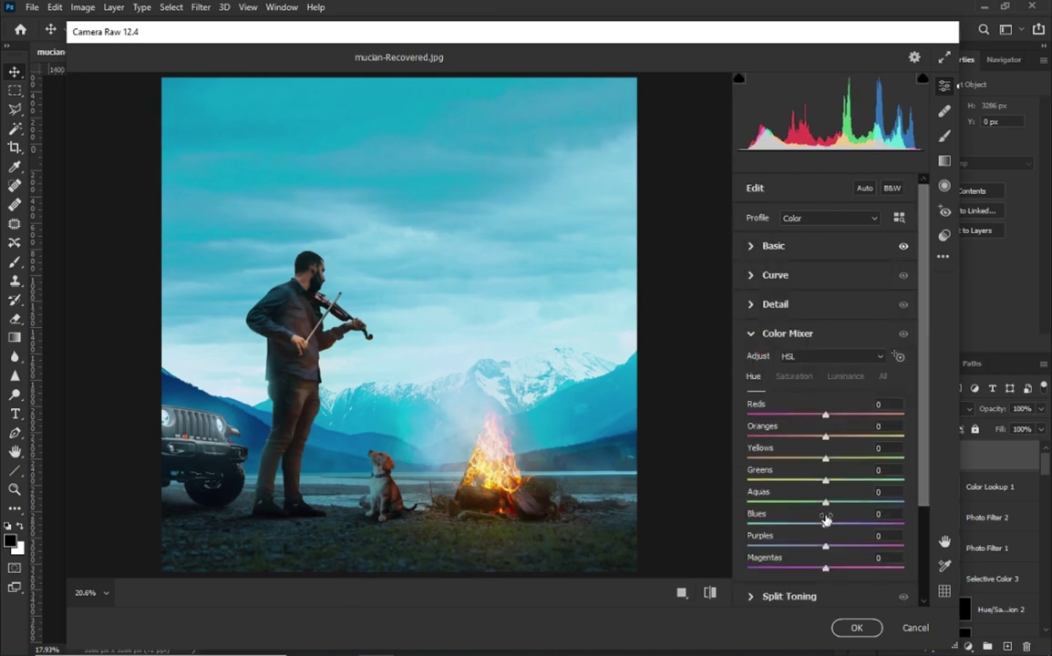
{"action": "left_click_drag", "start_coordinate": [826, 517], "coordinate": [821, 517]}
{"action": "left_click", "coordinate": [826, 499]}
{"action": "left_click_drag", "start_coordinate": [826, 437], "coordinate": [796, 450]}
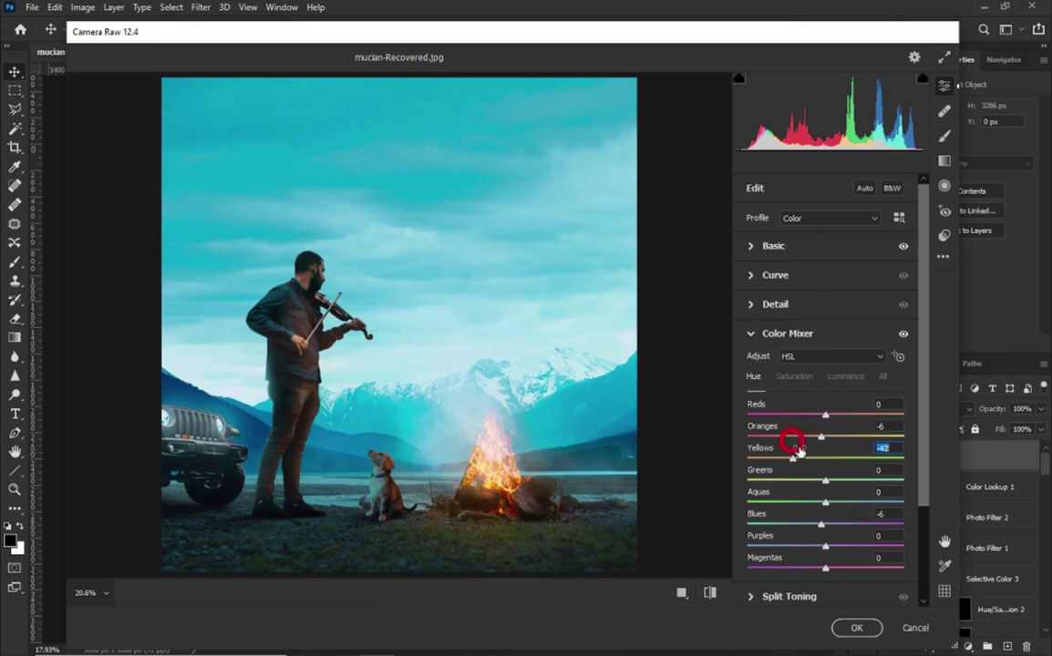
{"action": "left_click", "coordinate": [794, 376]}
{"action": "left_click_drag", "start_coordinate": [825, 525], "coordinate": [838, 525]}
{"action": "mouse_move", "coordinate": [825, 459]}
{"action": "left_mouse_down"}
{"action": "mouse_move", "coordinate": [850, 451]}
{"action": "mouse_move", "coordinate": [844, 435]}
{"action": "left_mouse_up"}
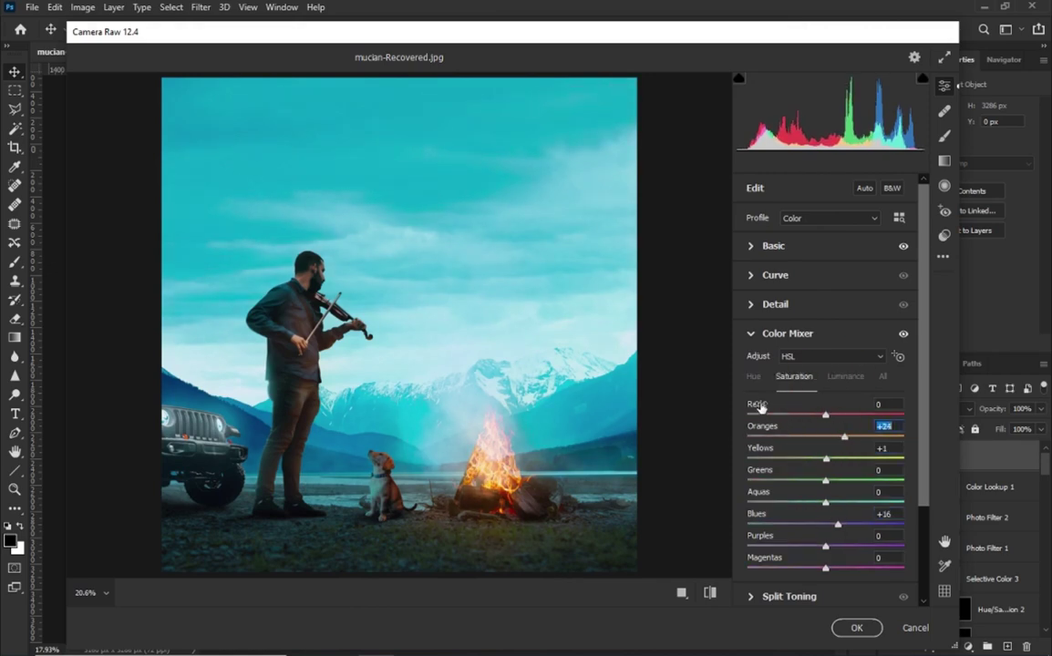
{"action": "left_click", "coordinate": [845, 377]}
{"action": "left_click_drag", "start_coordinate": [825, 502], "coordinate": [837, 502]}
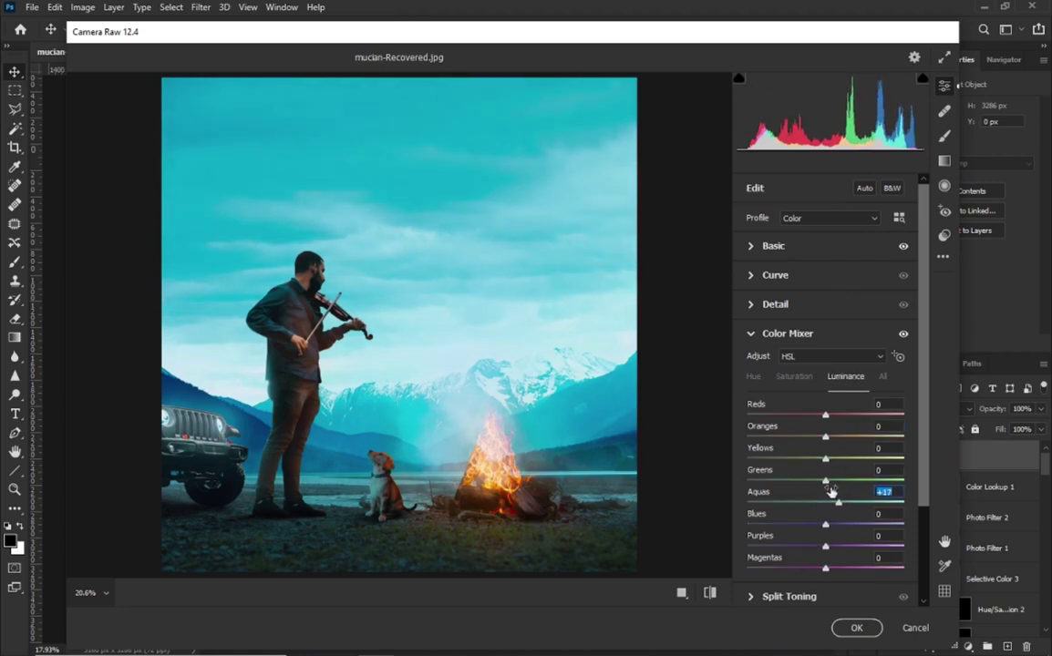
{"action": "left_click", "coordinate": [750, 334]}
Add split toning with the highlight tint at hue 183, saturation 12, plus a shadow tint.
{"action": "left_click", "coordinate": [751, 363]}
{"action": "left_click_drag", "start_coordinate": [747, 434], "coordinate": [813, 434]}
{"action": "mouse_move", "coordinate": [747, 412]}
{"action": "left_mouse_down"}
{"action": "mouse_move", "coordinate": [827, 412]}
{"action": "mouse_move", "coordinate": [766, 434]}
{"action": "left_mouse_up"}
{"action": "left_click_drag", "start_coordinate": [748, 543], "coordinate": [781, 542]}
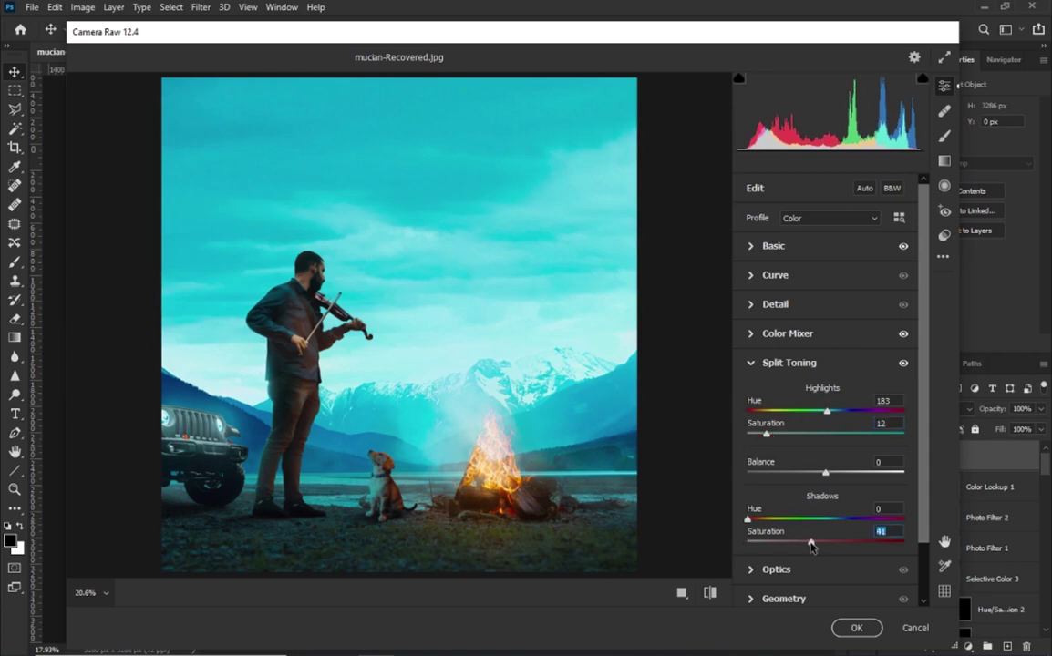
{"action": "key", "text": "ctrl+z"}
{"action": "key", "text": "ctrl+z"}
{"action": "key", "text": "ctrl+z"}
{"action": "key", "text": "ctrl+z"}
{"action": "key", "text": "ctrl+shift+z"}
{"action": "key", "text": "ctrl+shift+z"}
{"action": "key", "text": "ctrl+shift+z"}
{"action": "left_click", "coordinate": [743, 365]}
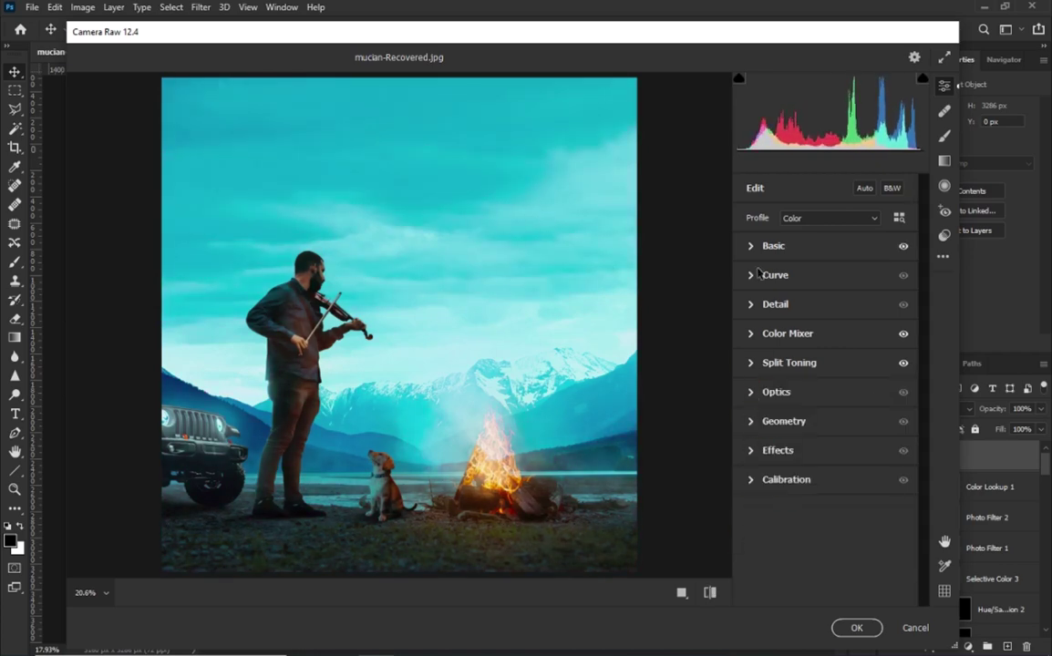
Add a radial filter over the jeep with exposure +0.40, contrast -22 and whites +13.
{"action": "left_click", "coordinate": [945, 185]}
{"action": "mouse_move", "coordinate": [162, 407]}
{"action": "left_mouse_down"}
{"action": "mouse_move", "coordinate": [274, 478]}
{"action": "mouse_move", "coordinate": [183, 423]}
{"action": "left_mouse_up"}
{"action": "left_click", "coordinate": [826, 418]}
{"action": "mouse_move", "coordinate": [826, 417]}
{"action": "left_mouse_down"}
{"action": "mouse_move", "coordinate": [833, 426]}
{"action": "mouse_move", "coordinate": [813, 445]}
{"action": "mouse_move", "coordinate": [836, 448]}
{"action": "left_mouse_up"}
{"action": "left_click_drag", "start_coordinate": [826, 473], "coordinate": [845, 467]}
{"action": "left_click_drag", "start_coordinate": [826, 520], "coordinate": [837, 520]}
{"action": "mouse_move", "coordinate": [837, 449]}
{"action": "left_mouse_down"}
{"action": "mouse_move", "coordinate": [807, 449]}
{"action": "mouse_move", "coordinate": [831, 470]}
{"action": "left_mouse_up"}
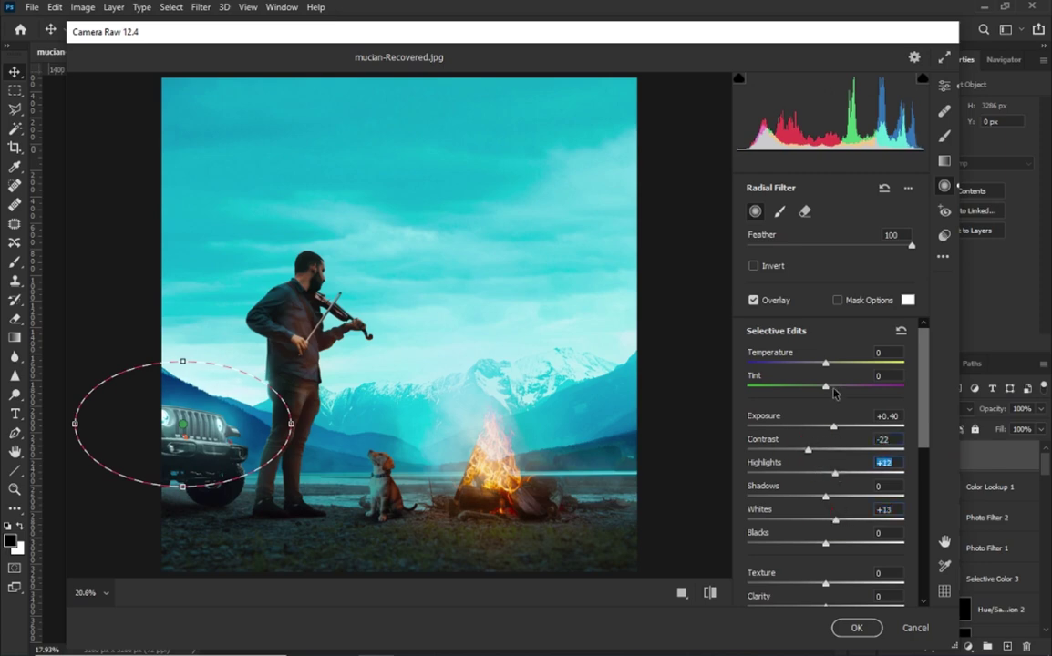
Add a radial filter warming the campfire with contrast -31 and darker blacks, then apply Camera Raw.
{"action": "left_click_drag", "start_coordinate": [812, 361], "coordinate": [818, 362]}
{"action": "scroll", "coordinate": [833, 423], "scroll_direction": "down", "scroll_amount": 1}
{"action": "scroll", "coordinate": [833, 423], "scroll_direction": "down", "scroll_amount": 3}
{"action": "scroll", "coordinate": [833, 423], "scroll_direction": "up", "scroll_amount": 4}
{"action": "mouse_move", "coordinate": [483, 493]}
{"action": "left_mouse_down"}
{"action": "mouse_move", "coordinate": [472, 412]}
{"action": "mouse_move", "coordinate": [486, 409]}
{"action": "mouse_move", "coordinate": [489, 436]}
{"action": "left_mouse_up"}
{"action": "left_click_drag", "start_coordinate": [817, 363], "coordinate": [848, 351]}
{"action": "left_click_drag", "start_coordinate": [809, 441], "coordinate": [802, 444]}
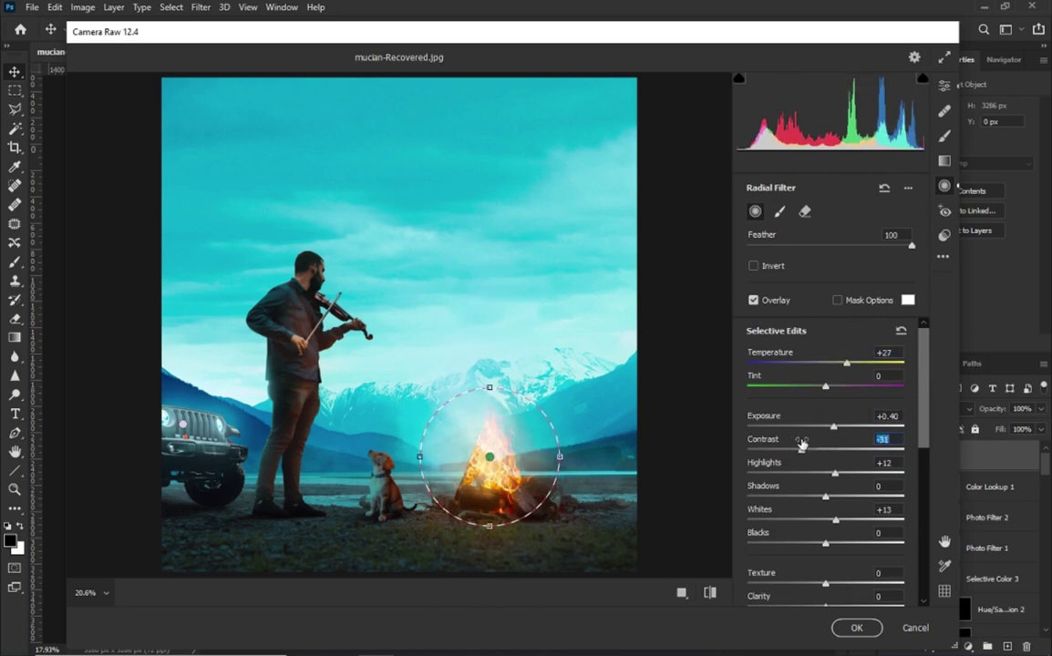
{"action": "left_click_drag", "start_coordinate": [825, 543], "coordinate": [819, 543]}
{"action": "key", "text": "e"}
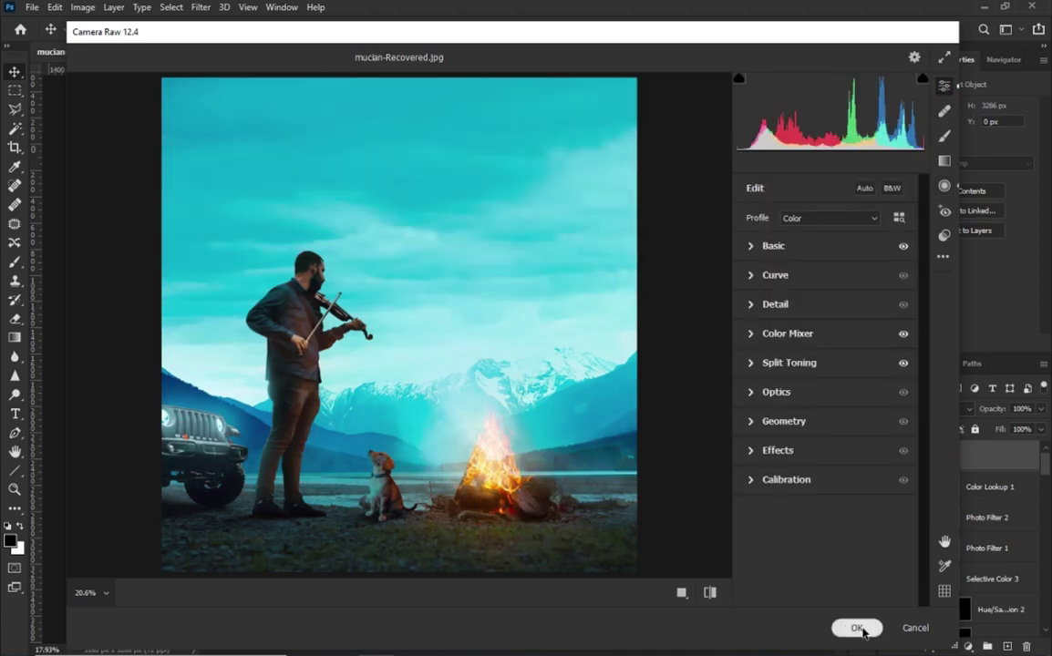
{"action": "left_click", "coordinate": [857, 627]}
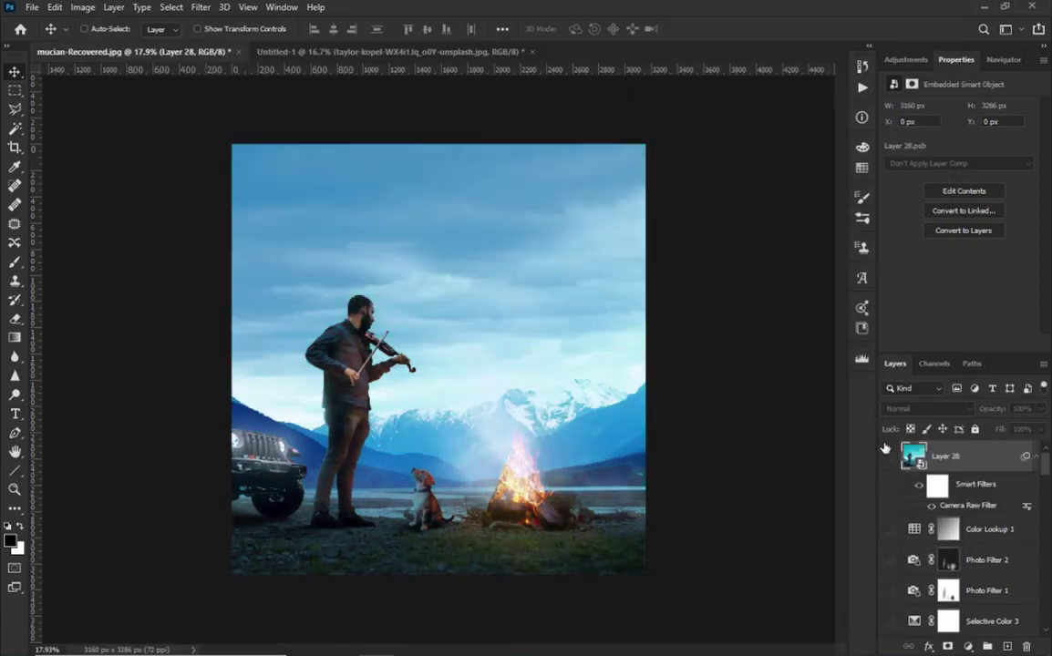